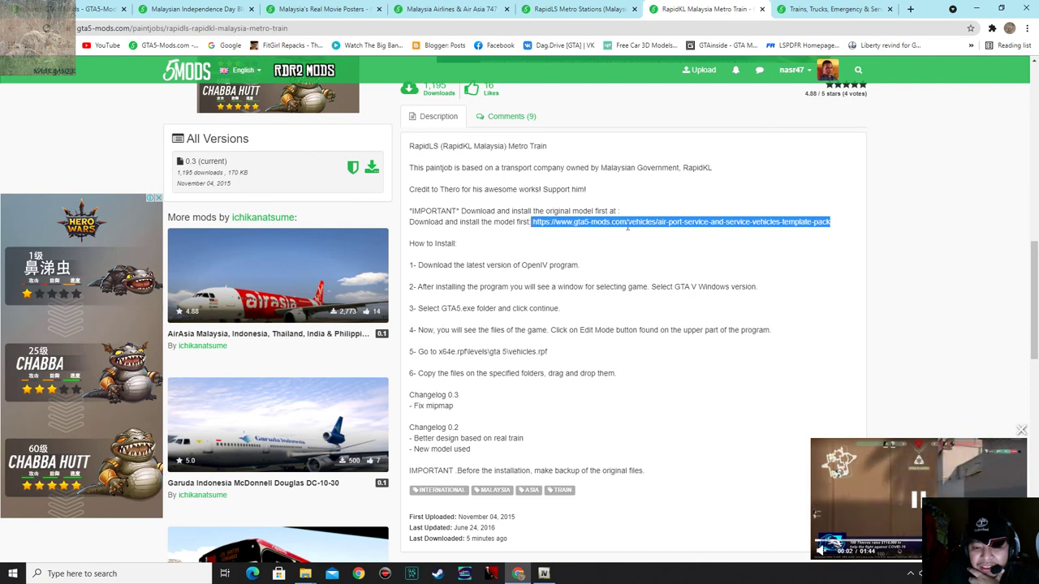
Open the Trains, Trucks, Emergency & Service Vehicle Templates page and browse the vehicle screenshots in its gallery.
left_click(804, 10)
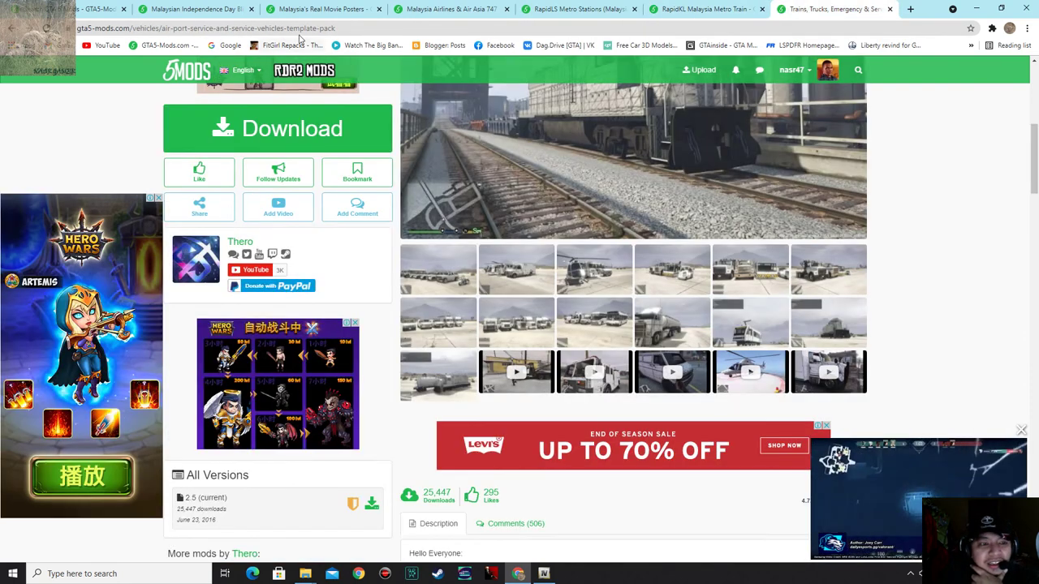
left_click(460, 266)
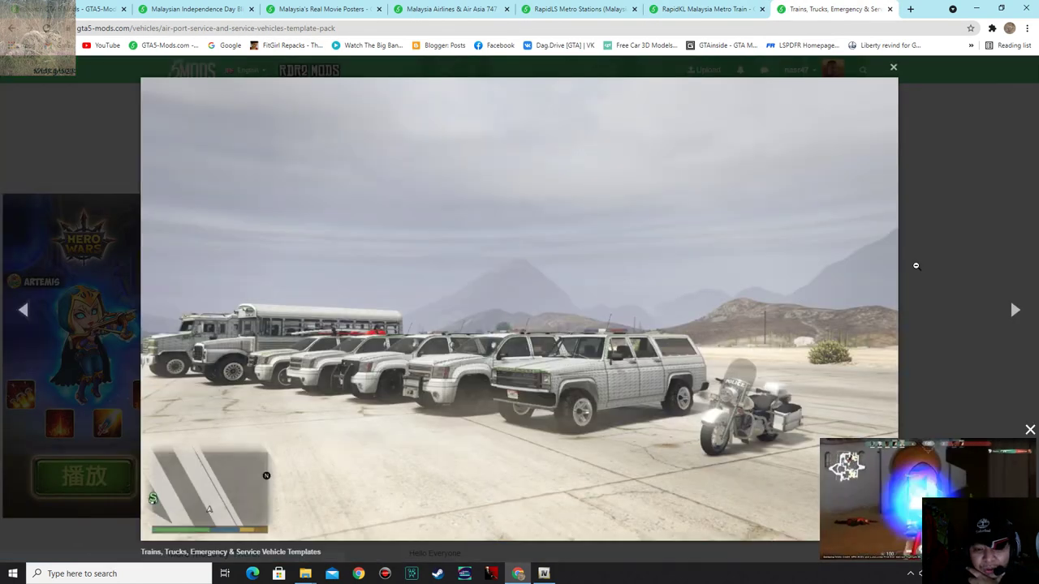
left_click(1014, 312)
left_click(1014, 312)
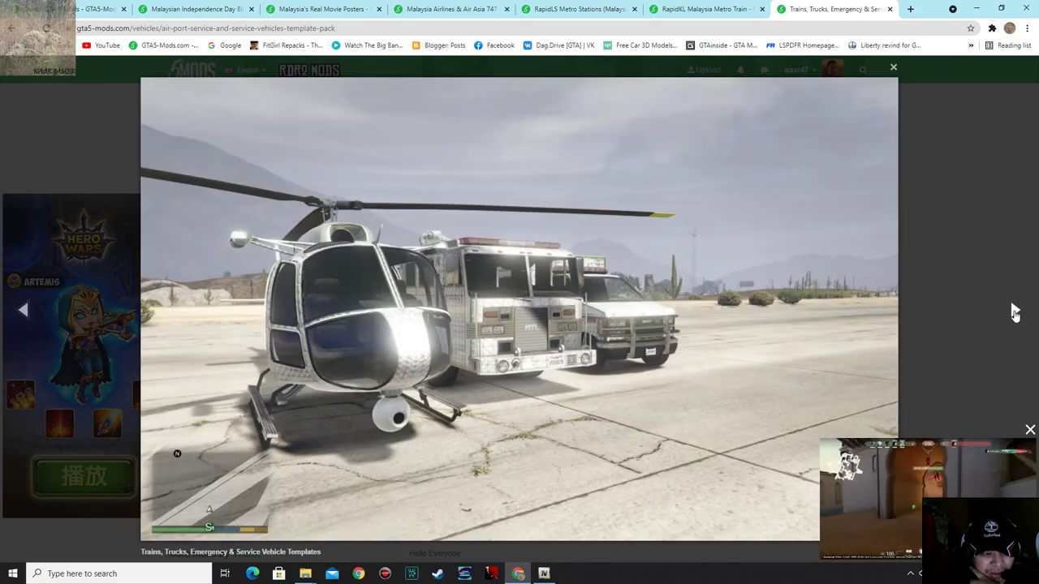
left_click(1014, 312)
left_click(1014, 311)
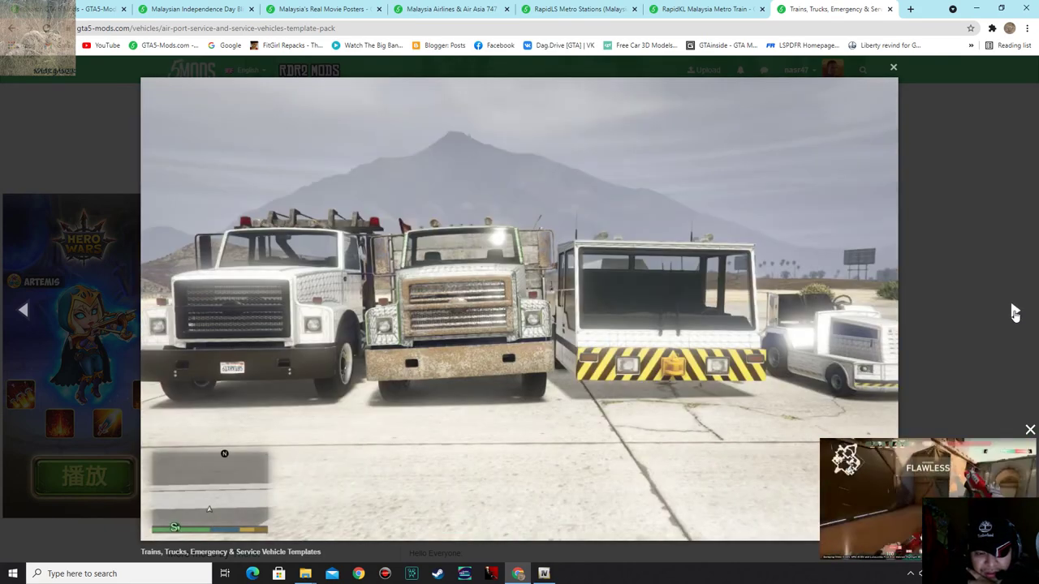
left_click(1013, 311)
left_click(1013, 312)
left_click(1013, 311)
left_click(1013, 312)
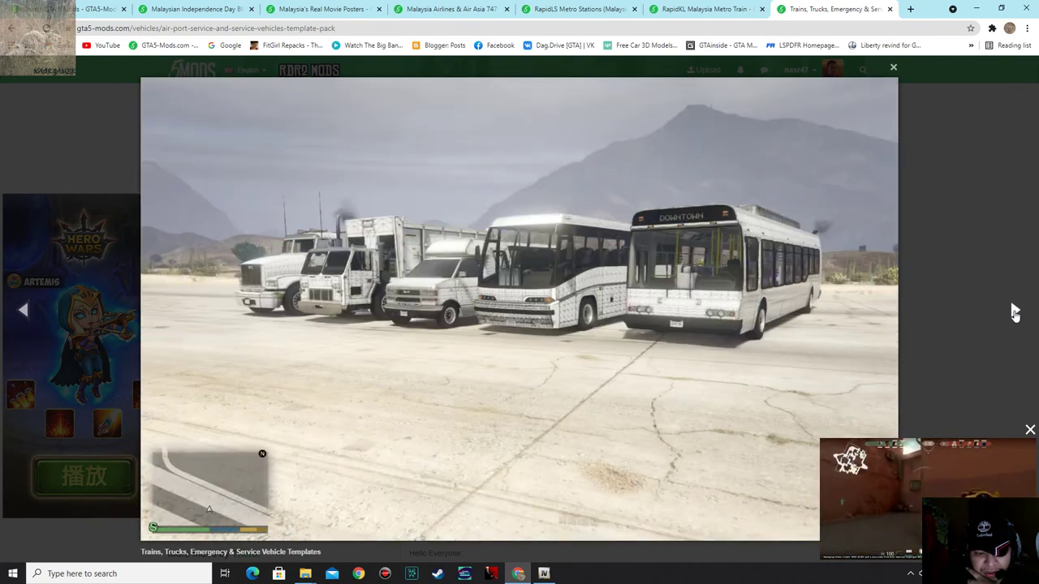
left_click(1013, 312)
left_click(1014, 312)
left_click(1013, 312)
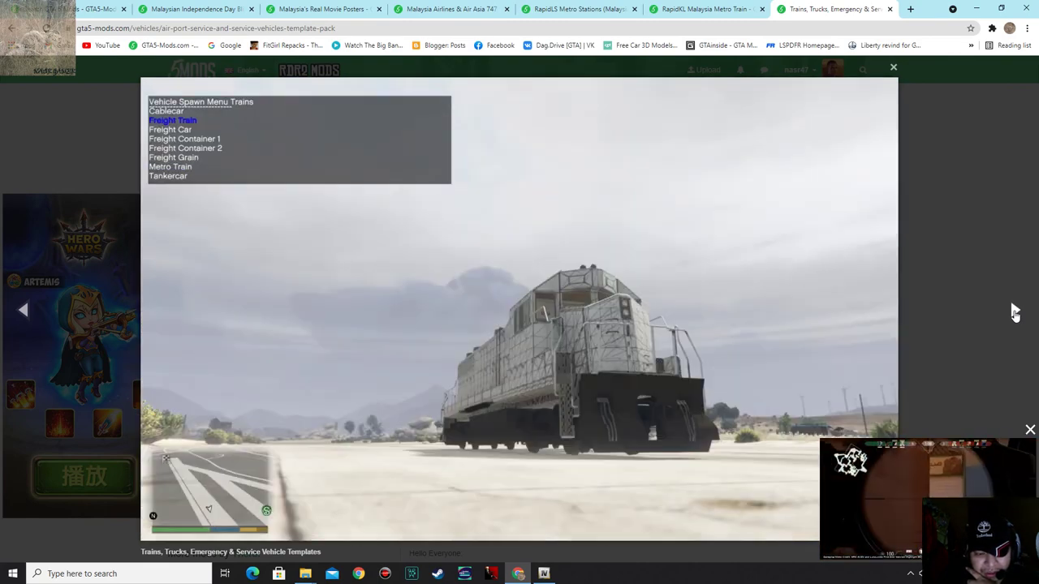
Review the gallery's metro train and tanker car pictures and its video previews, and return to the mod page's title.
left_click(30, 312)
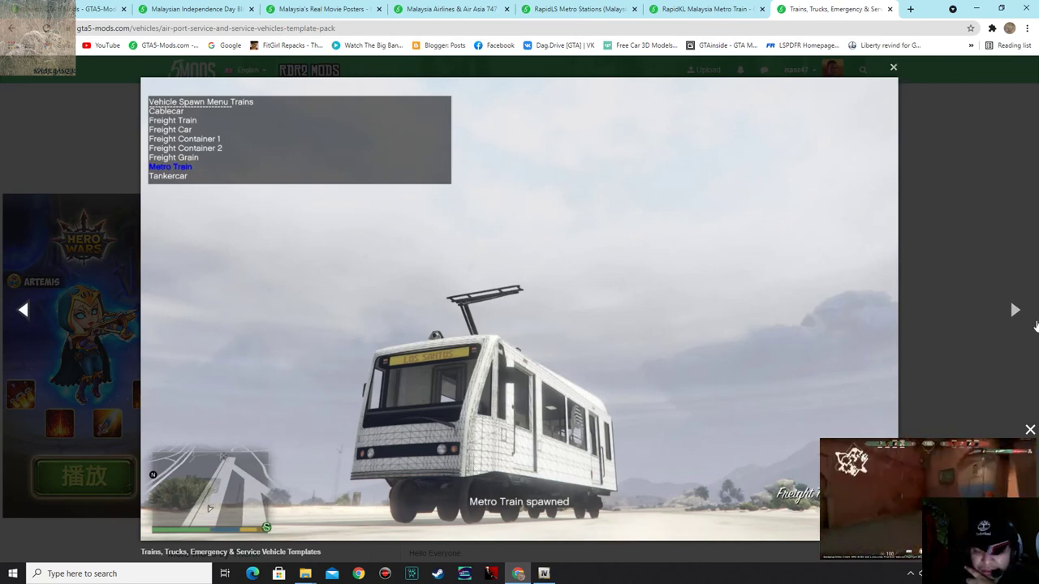
left_click(1012, 313)
left_click(1013, 312)
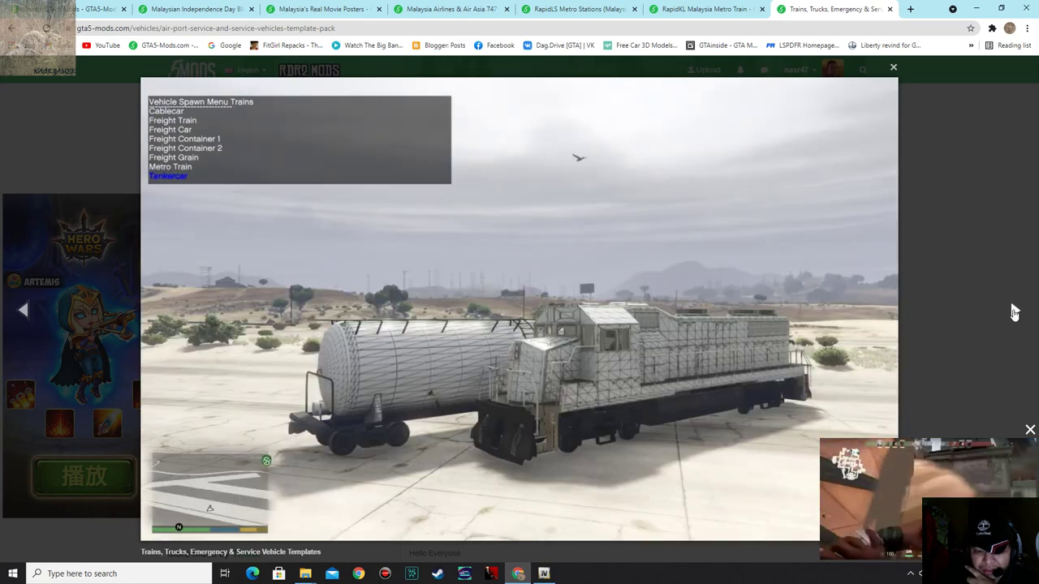
left_click(1013, 312)
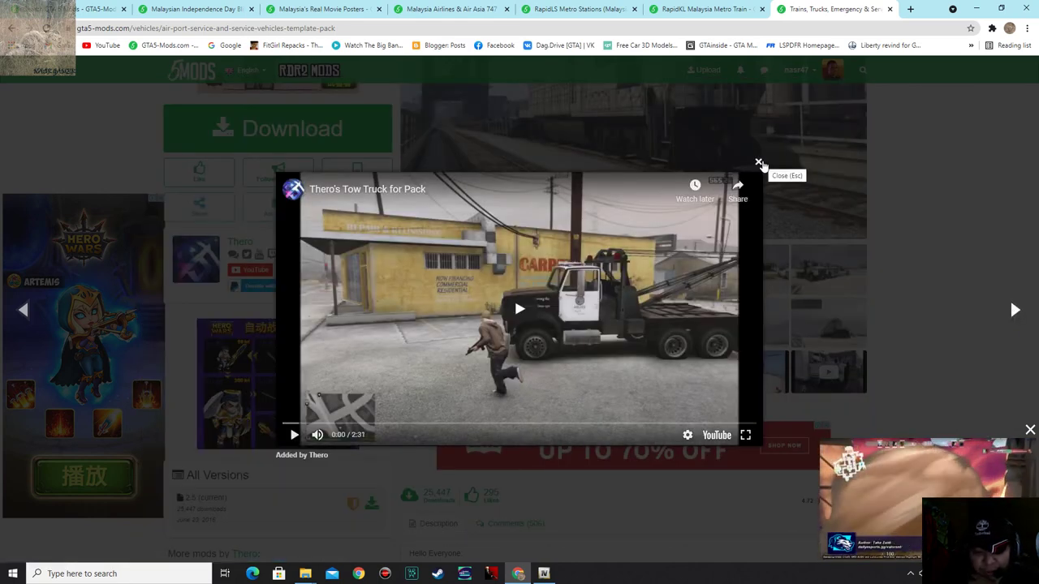
left_click(1012, 316)
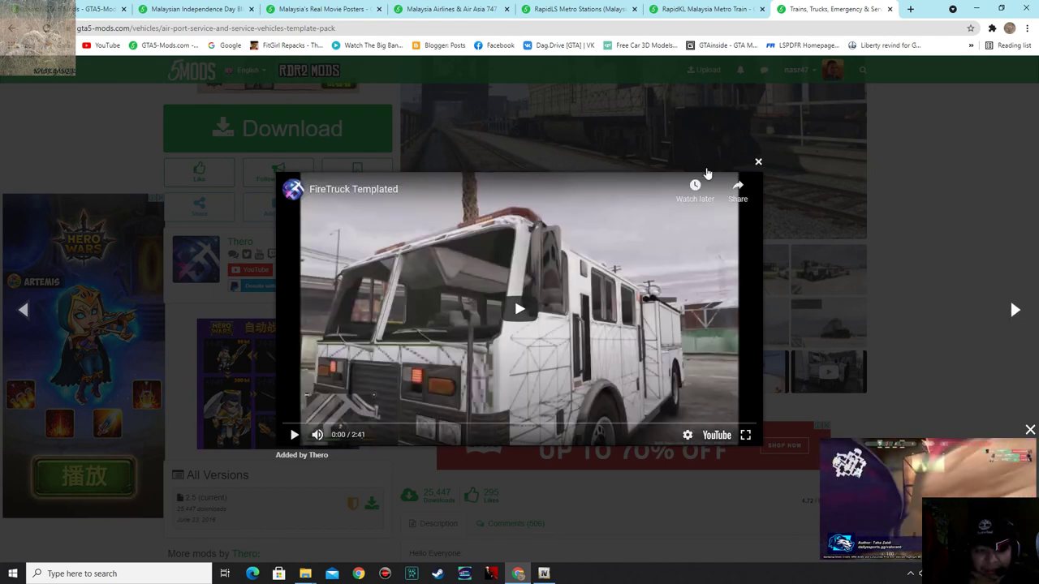
left_click(1012, 310)
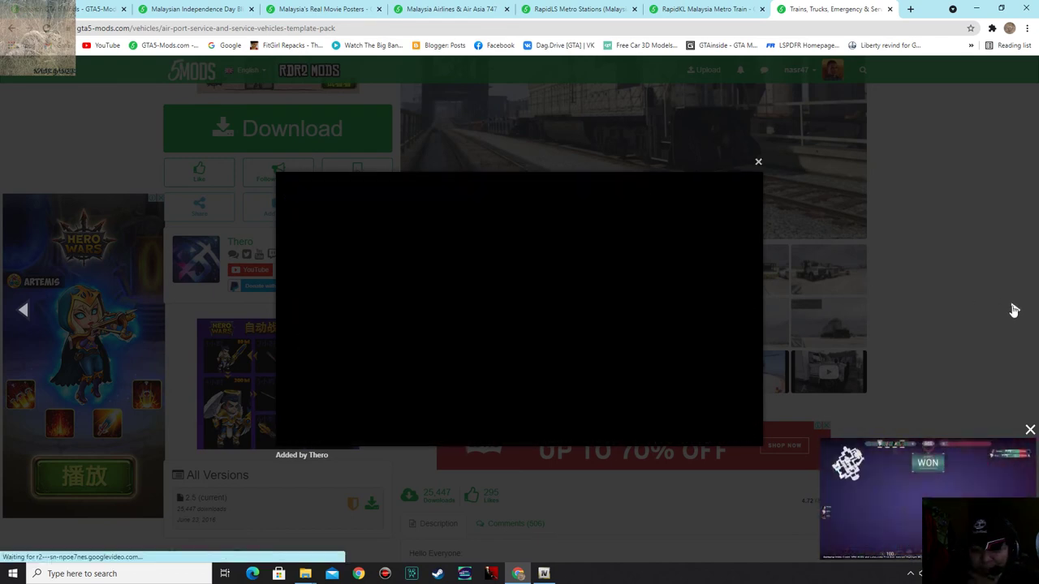
left_click(758, 164)
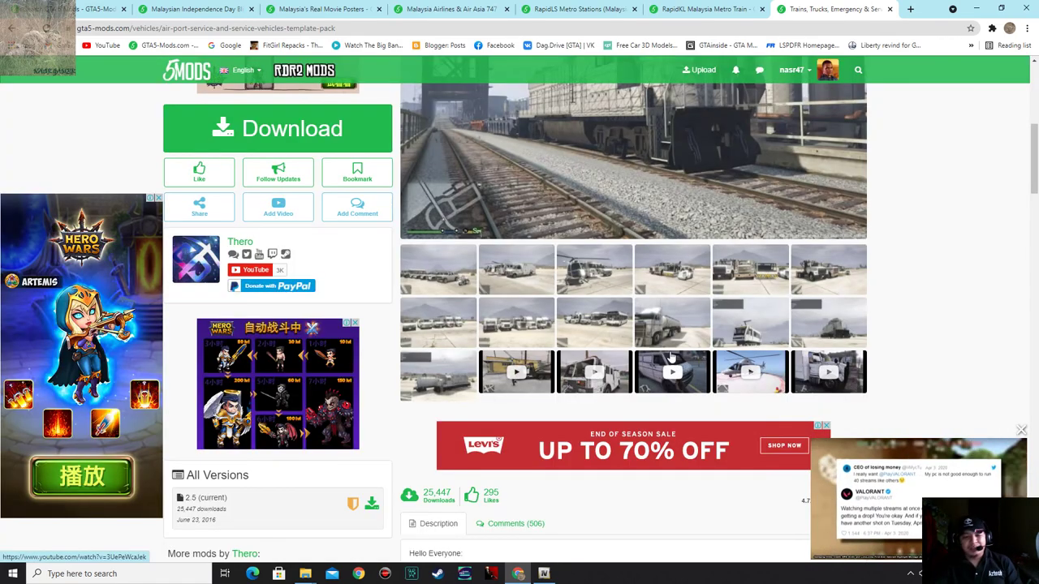
scroll(670, 357, "down", 4)
scroll(672, 352, "up", 9)
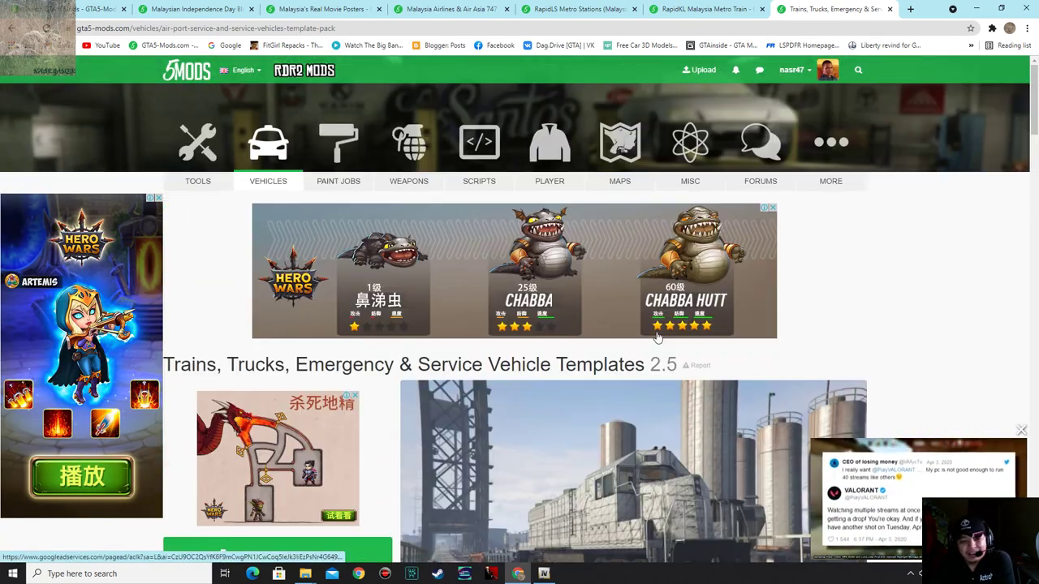
Revisit the RapidKL Malaysia Metro Train page's pictures and return to the Malaysia mod search results.
left_click(706, 9)
scroll(392, 385, "up", 5)
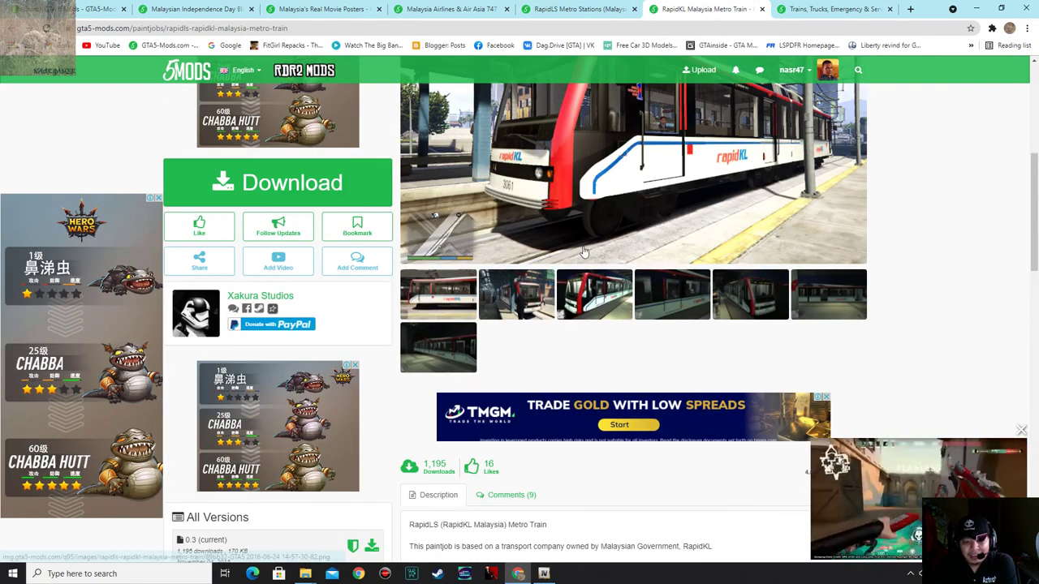
scroll(582, 250, "up", 1)
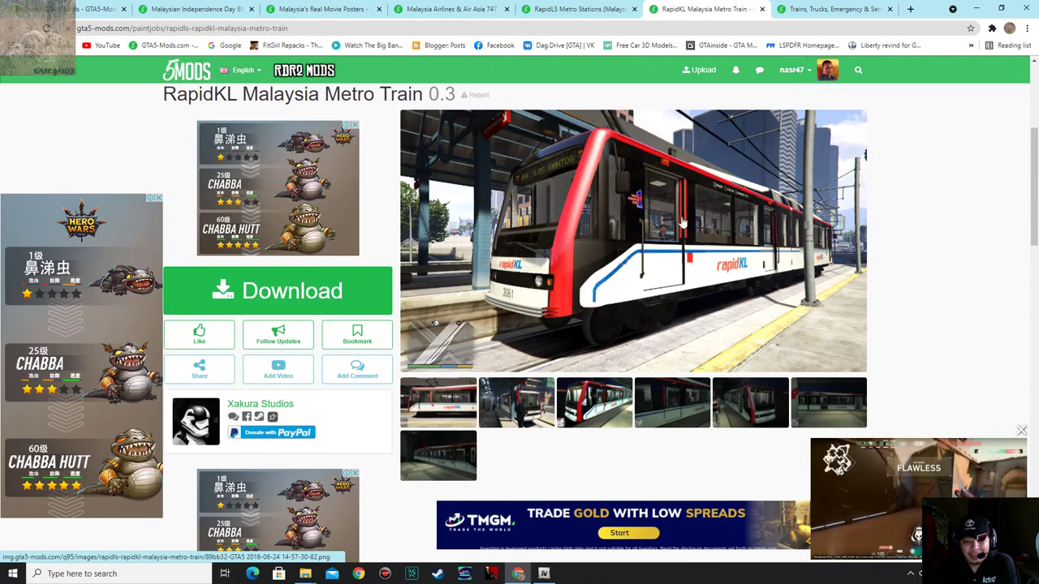
left_click(588, 11)
left_click(98, 9)
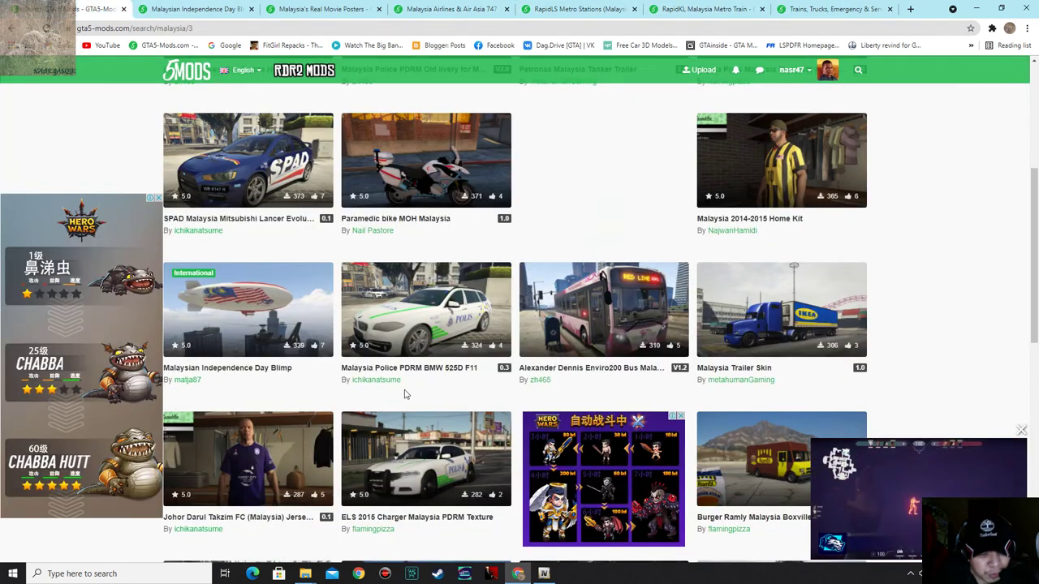
scroll(405, 395, "down", 1)
Switch to File Explorer, bring up the Grand Theft Auto V and PDRM+MalaysiaMod windows, and look through the downloaded mods.
left_click(305, 574)
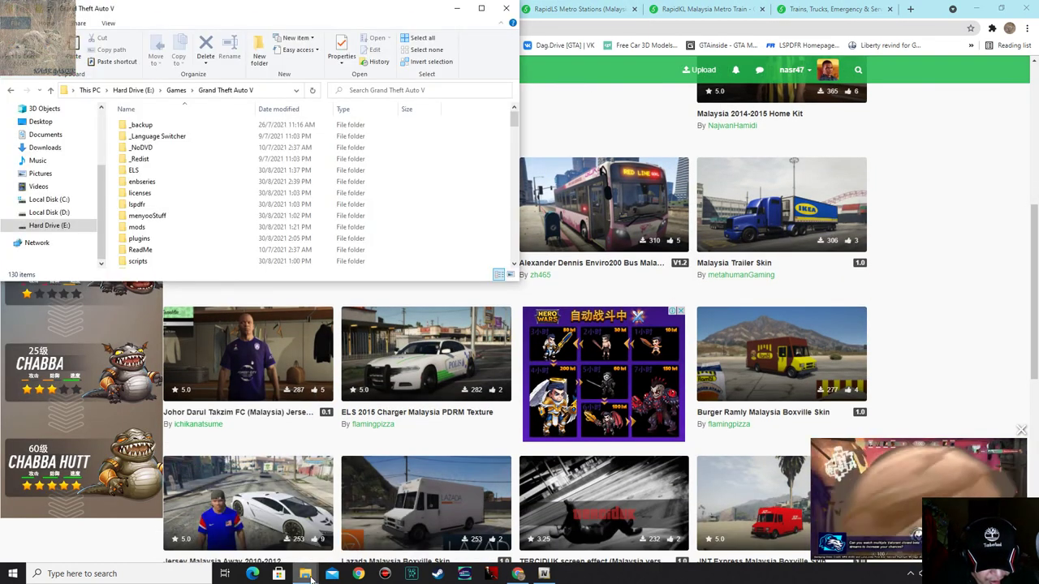
left_click(366, 520)
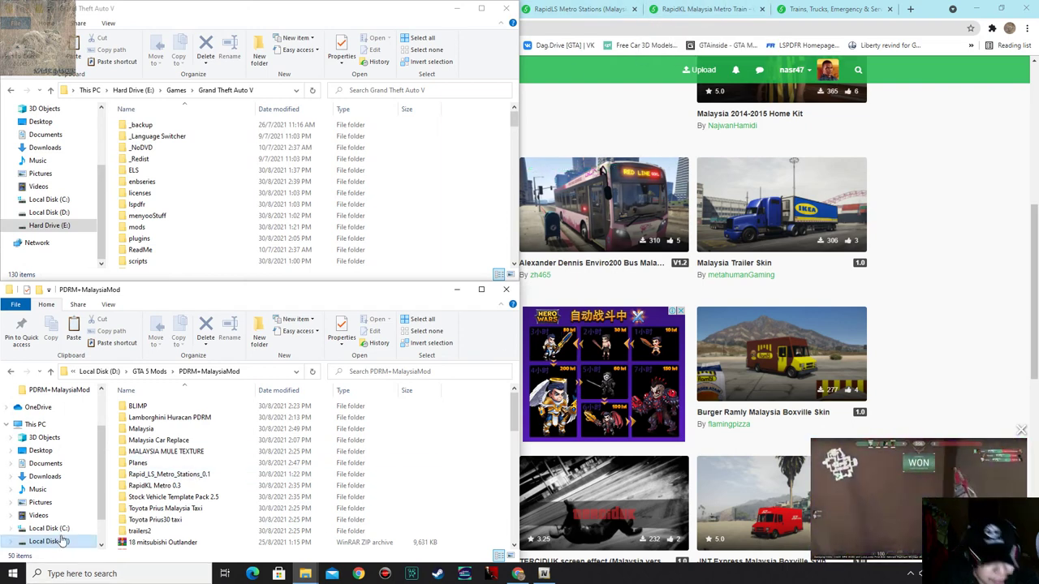
double_click(175, 497)
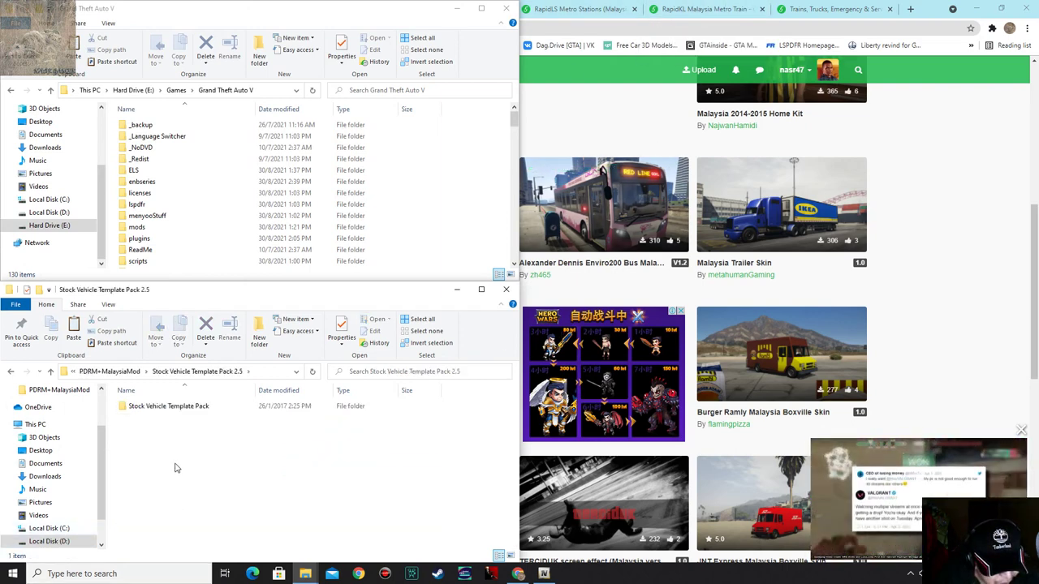
left_click(110, 371)
scroll(203, 495, "up", 3)
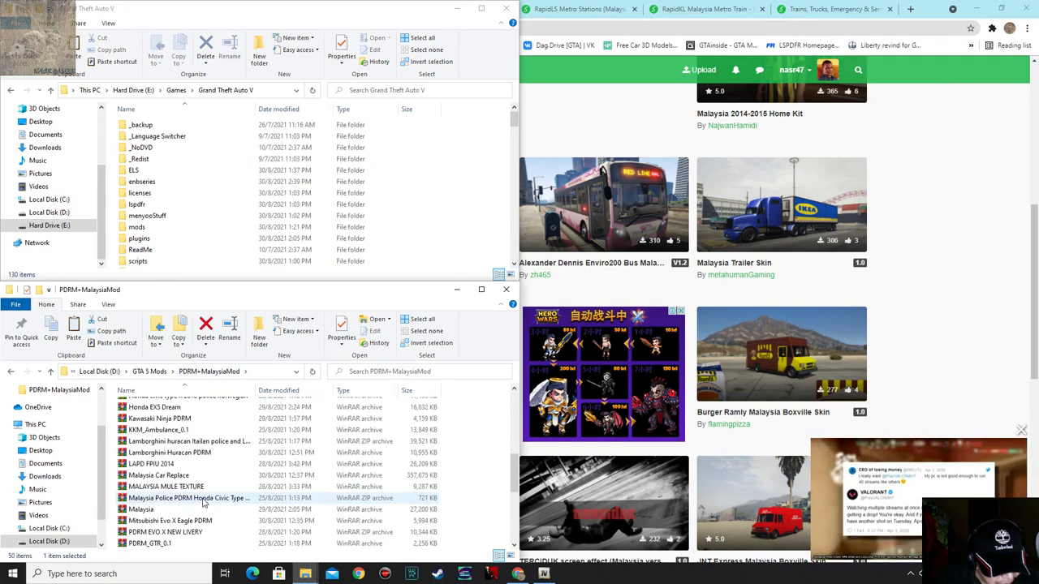
scroll(203, 503, "up", 5)
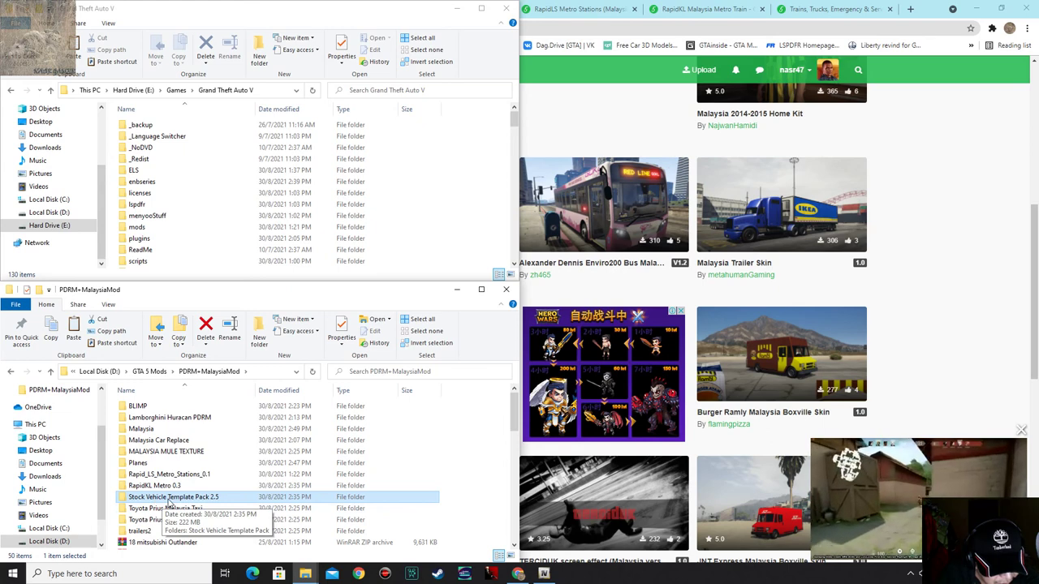
Open the Model Files folder of Metro Train Templated under Trains in Stock Vehicle Template Pack 2.5.
double_click(168, 499)
double_click(168, 407)
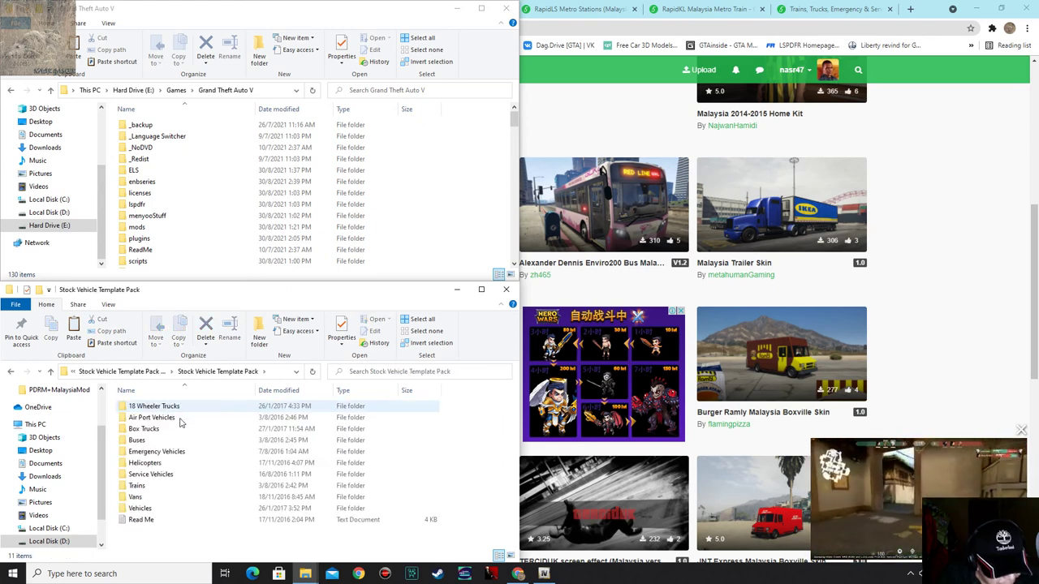
double_click(137, 487)
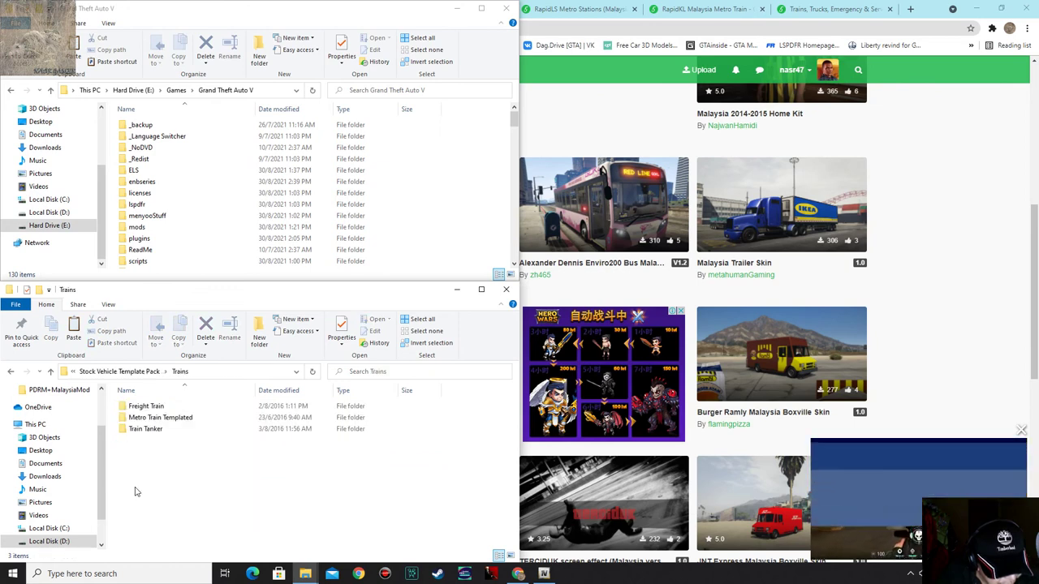
double_click(163, 417)
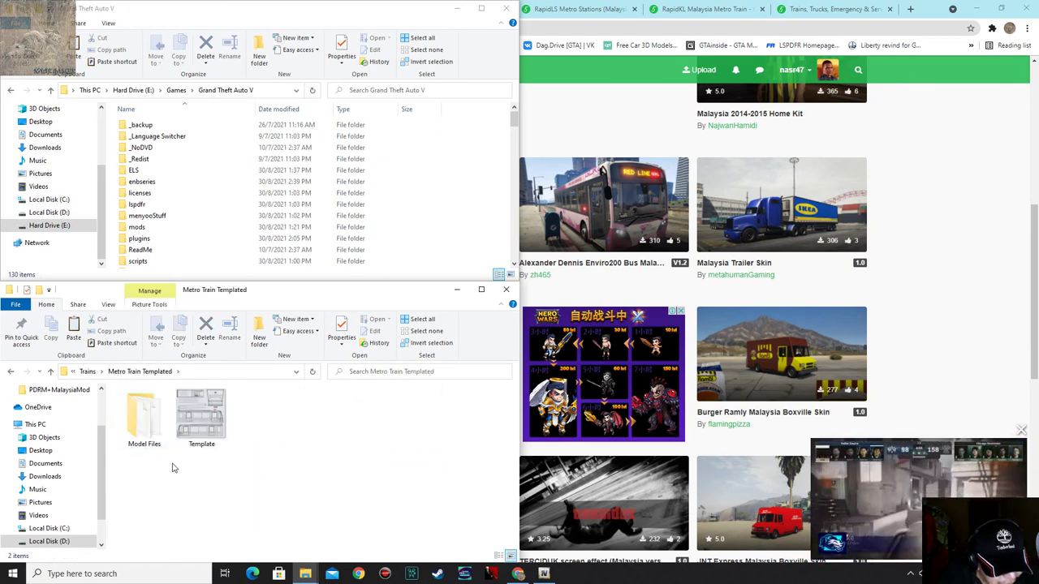
double_click(151, 423)
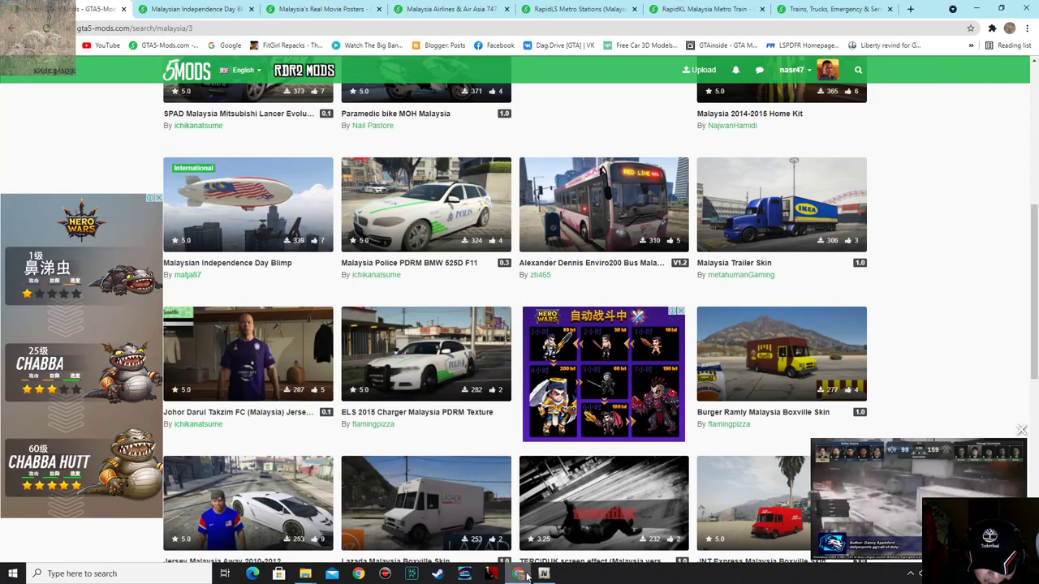
Bring up OpenIV beside File Explorer and select all four metrotrain files in the Model Files folder.
left_click(542, 576)
left_click(543, 576)
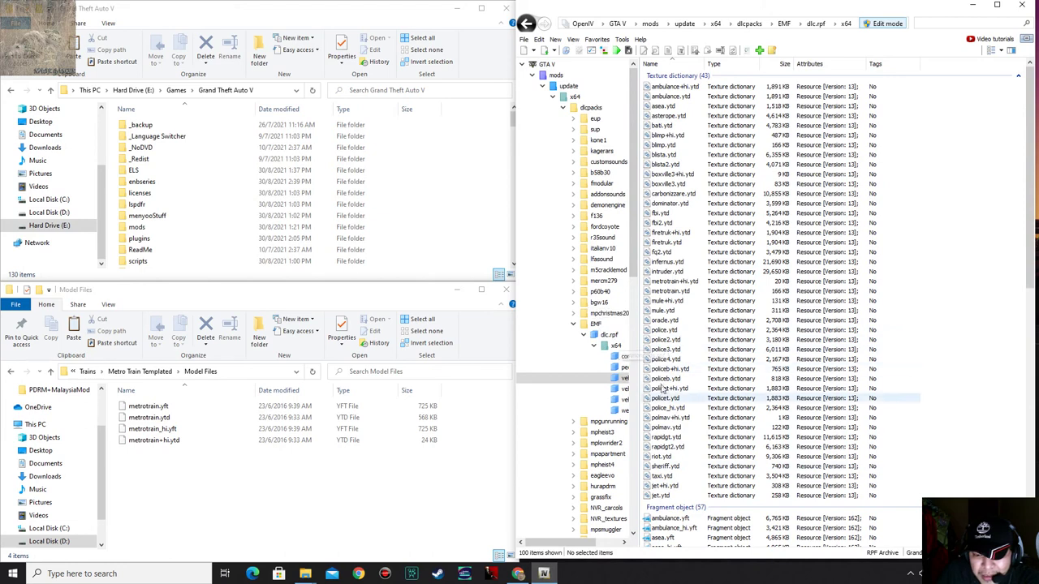
left_click_drag(173, 482, 150, 405)
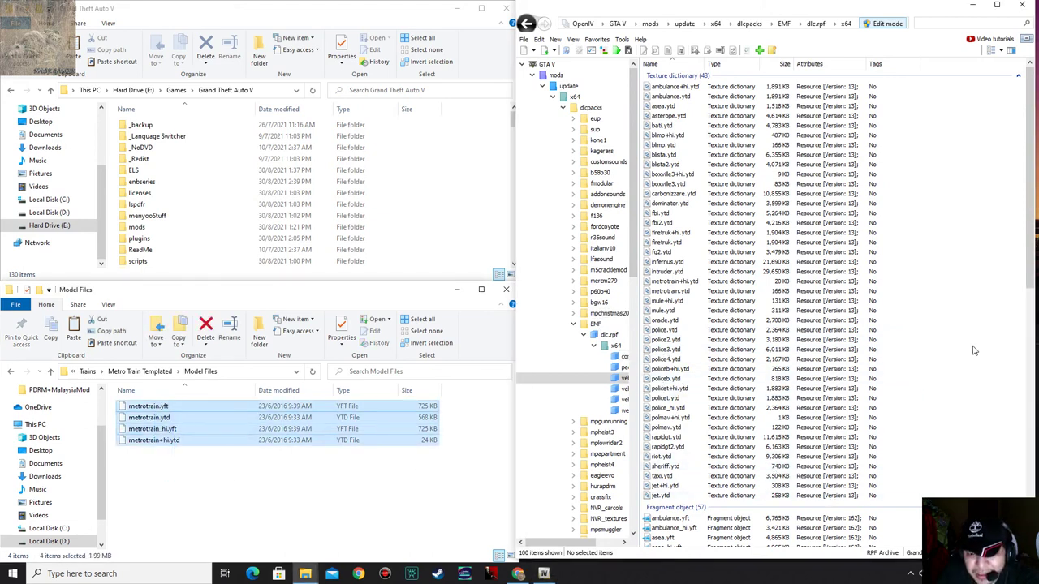
Locate the metrotrain .ytd and .yft files in the vehicles archive under EMF's dlc.rpf x64 folder in OpenIV.
left_click(678, 292)
key("Up")
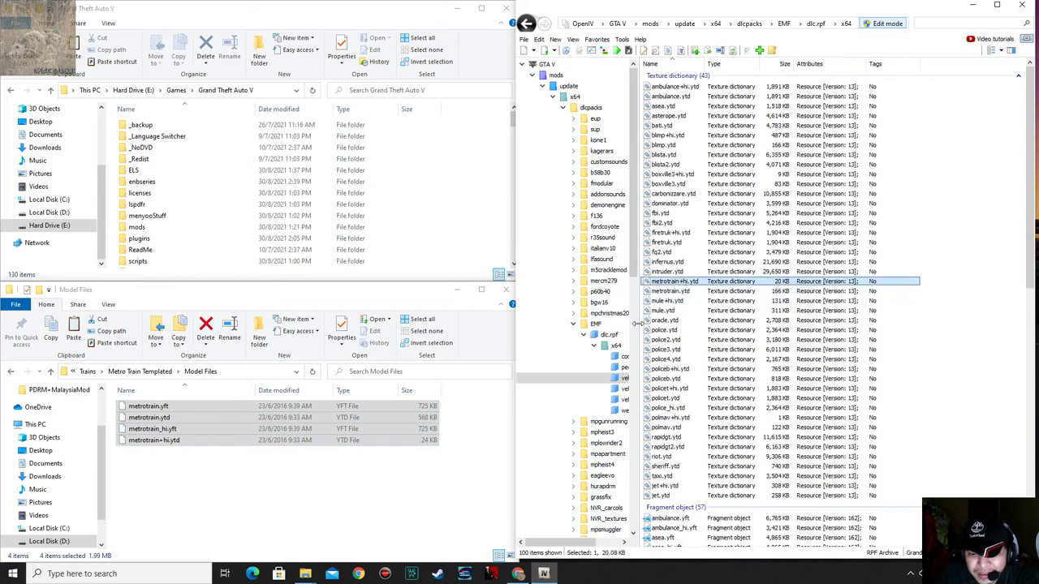
left_click(598, 346)
double_click(669, 106)
scroll(698, 369, "down", 15)
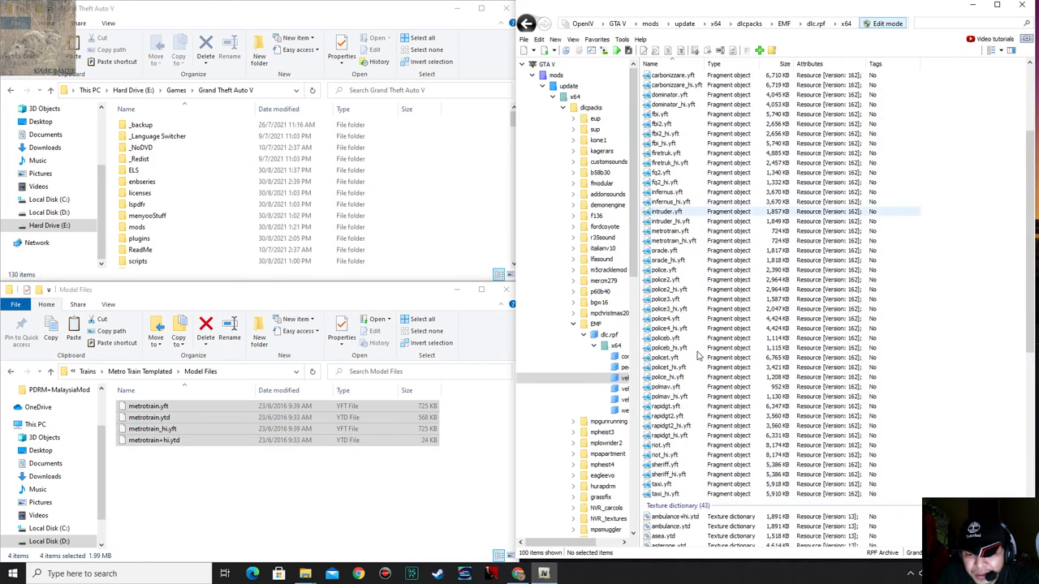
scroll(698, 369, "down", 3)
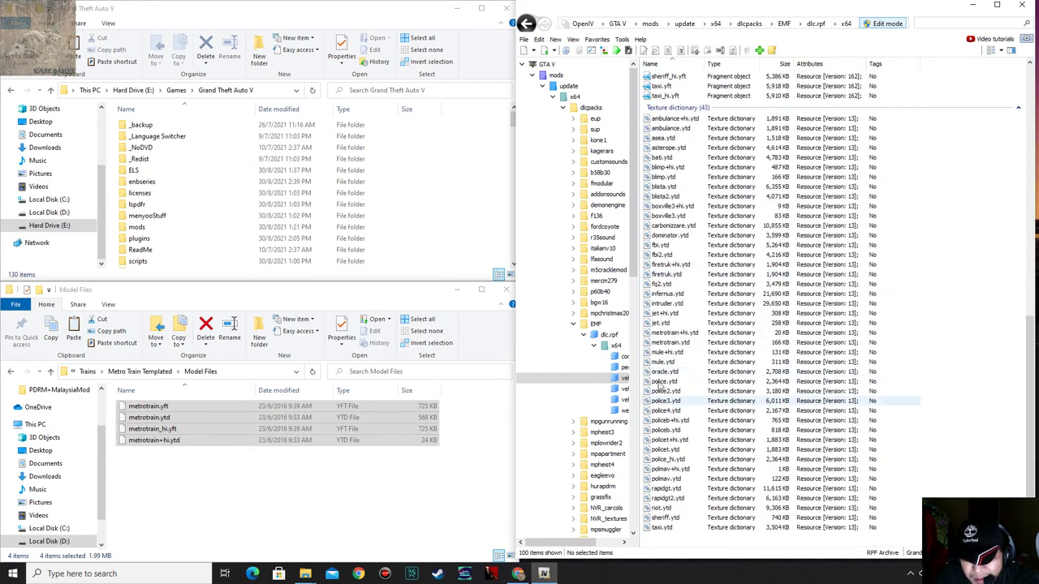
left_click(676, 334)
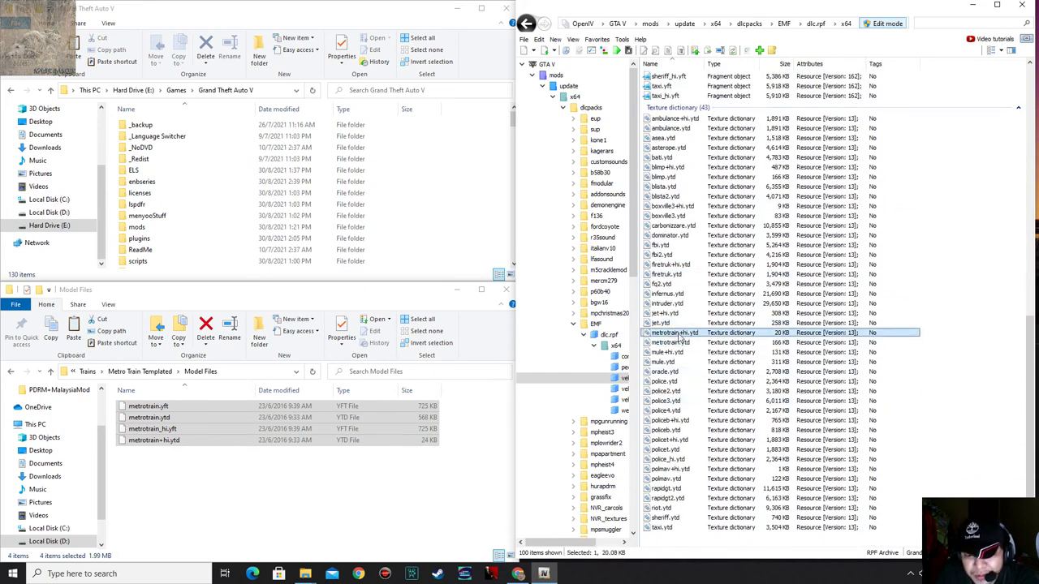
scroll(674, 324, "up", 8)
scroll(669, 244, "up", 5)
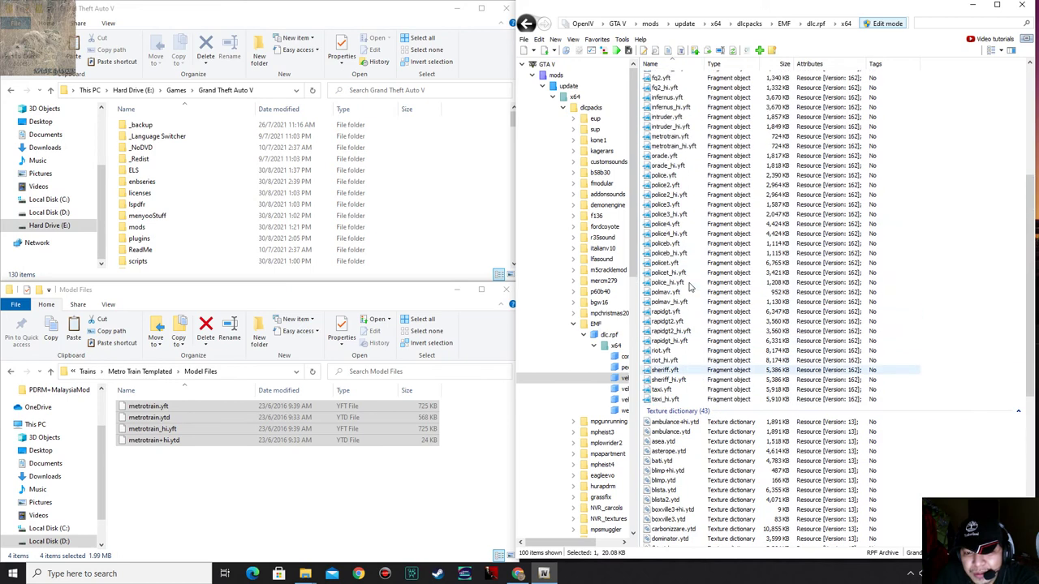
left_click(667, 201)
left_click(667, 194)
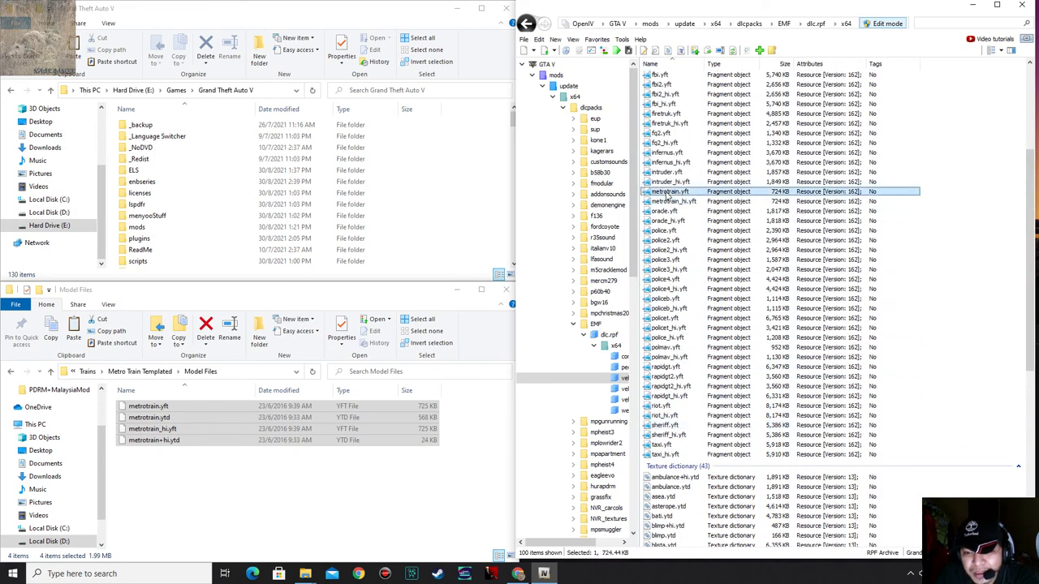
Return to File Explorer and go back up from Model Files to the inner Stock Vehicle Template Pack folder.
left_click(171, 508)
left_click(146, 371)
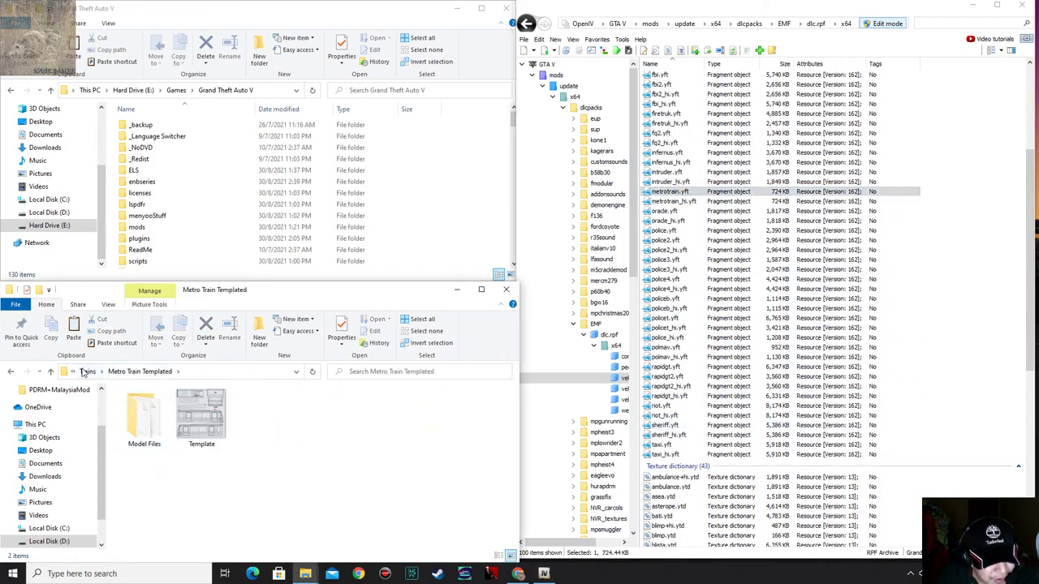
left_click(83, 371)
left_click(119, 372)
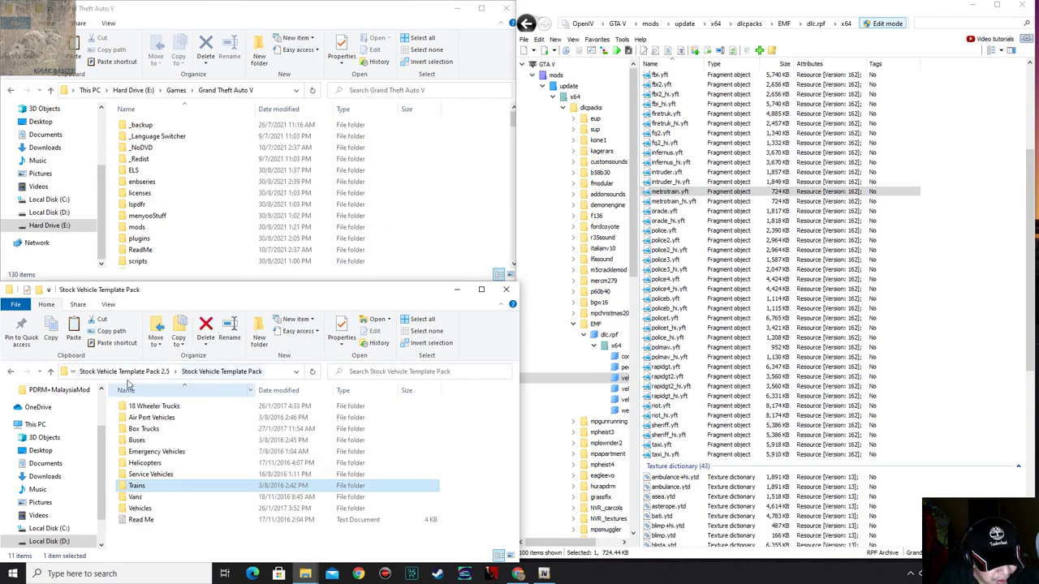
Go back to PDRM+MalaysiaMod, open the inner RapidKL Metro 0.3 folder and select metrotrain.ytd.
left_click(118, 371)
left_click(118, 373)
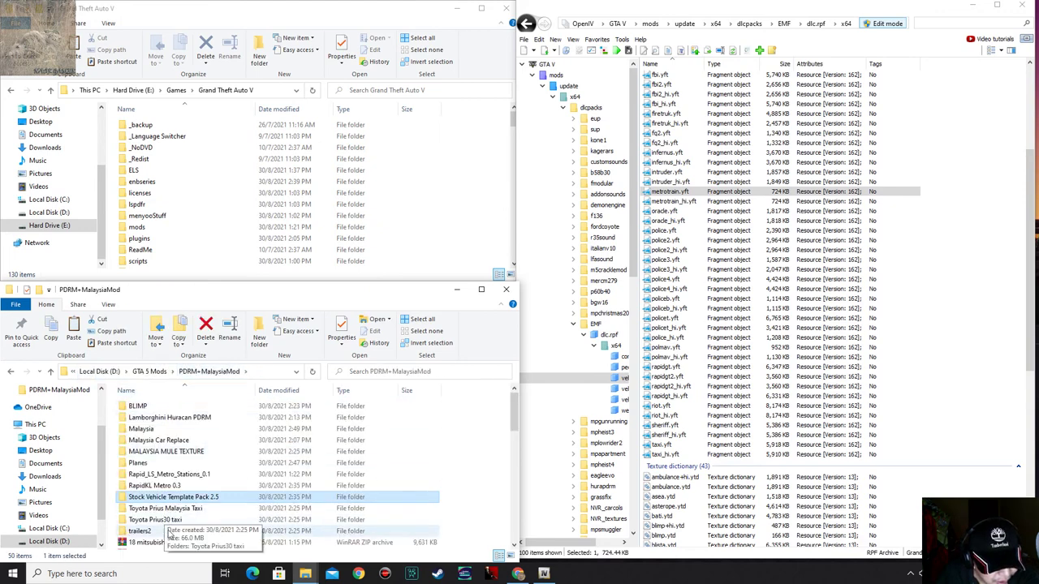
double_click(168, 486)
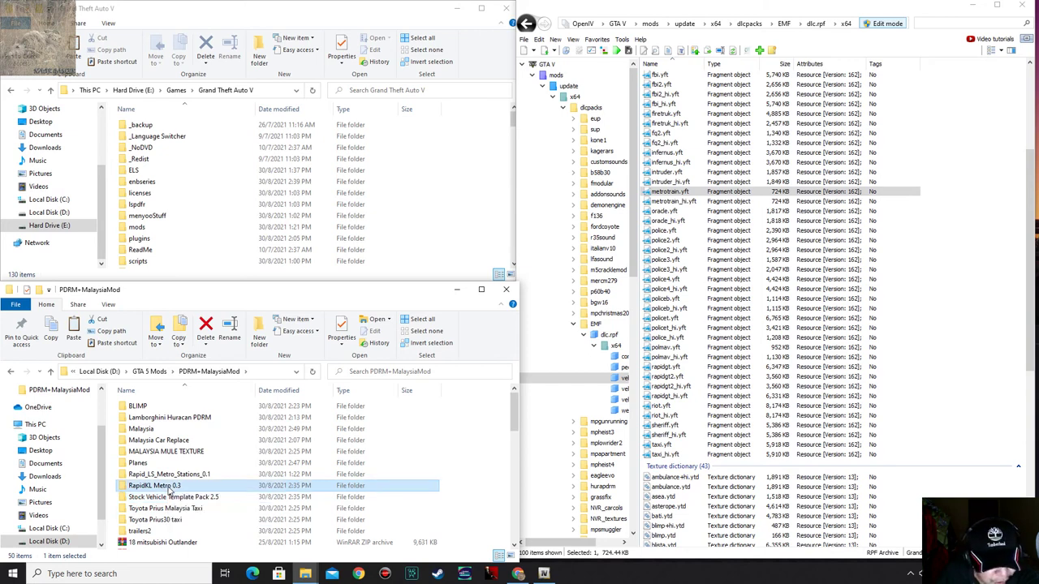
double_click(160, 404)
left_click(163, 417)
left_click(160, 408)
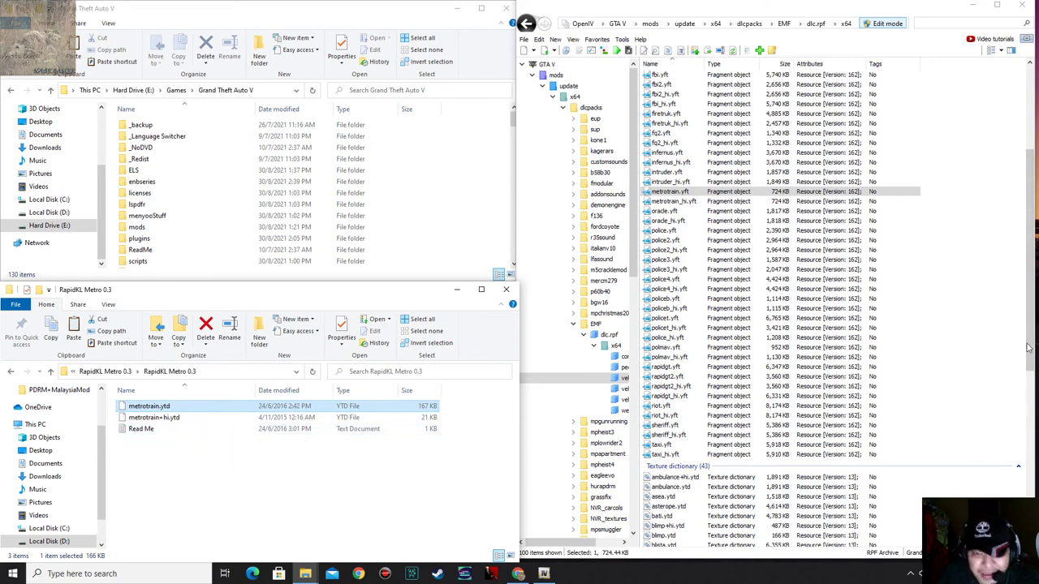
Preview metrotrain.yft in OpenIV's Model Viewer, inspect the train from another angle, and close the viewer.
left_click(1000, 286)
left_click(673, 192)
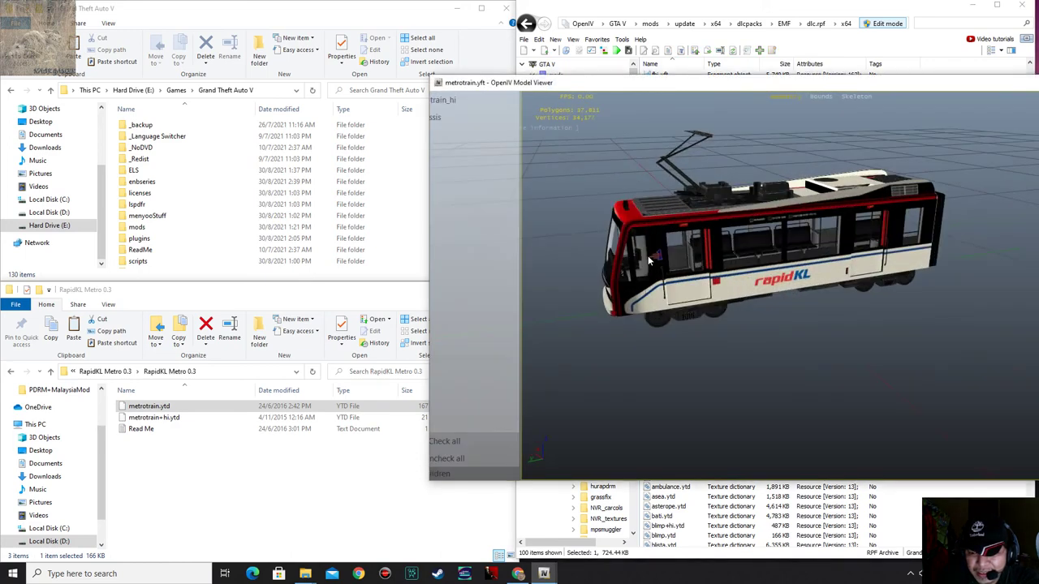
left_click_drag(594, 256, 769, 285)
key("Escape")
left_click(213, 471)
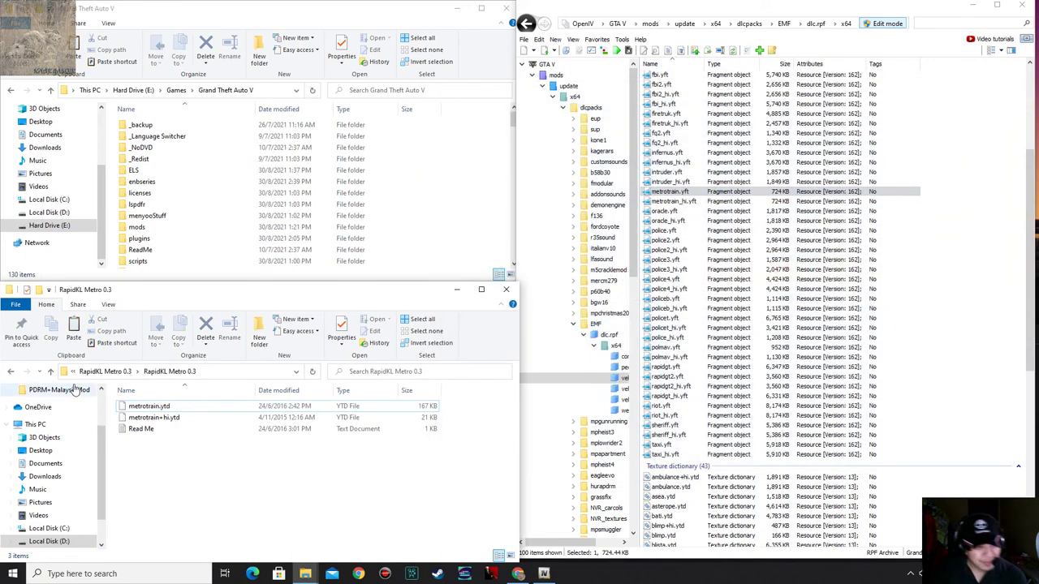
Return to PDRM+MalaysiaMod and delete the RapidKL Metro 0.3 and Stock Vehicle Template Pack 2.5 folders.
left_click(113, 373)
left_click(150, 375)
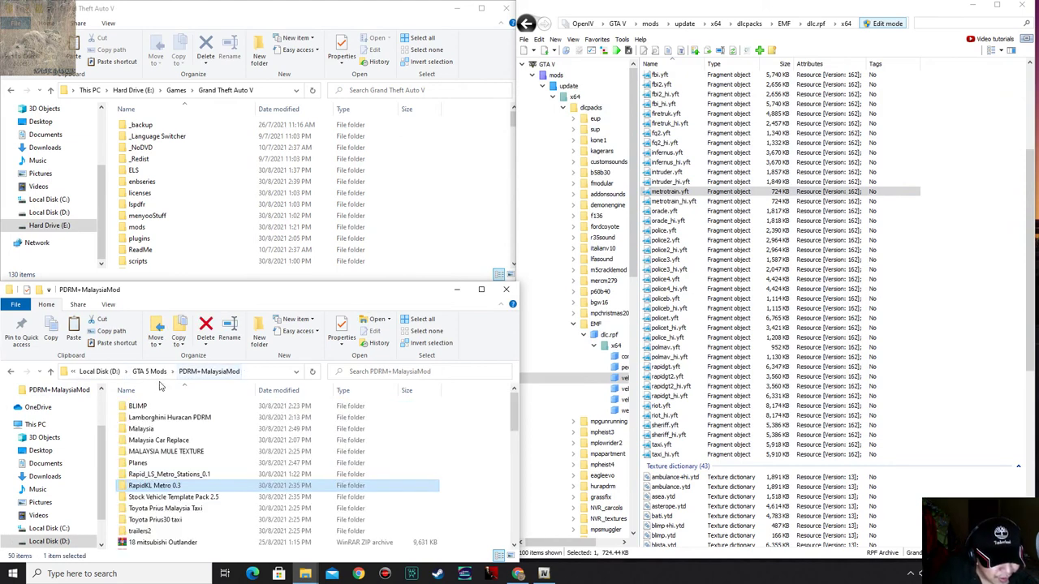
left_click(160, 529)
left_click(166, 486)
key("Delete")
key("Delete")
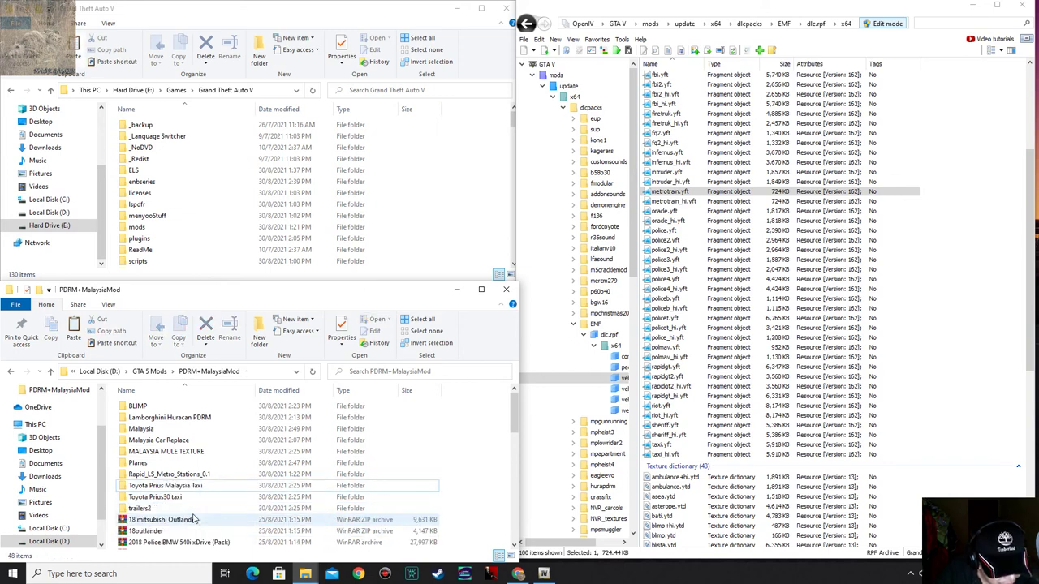
Open the file folder inside the nested trailers2 folders and select trailers2.ytd and trailers2+hi.ytd.
double_click(140, 509)
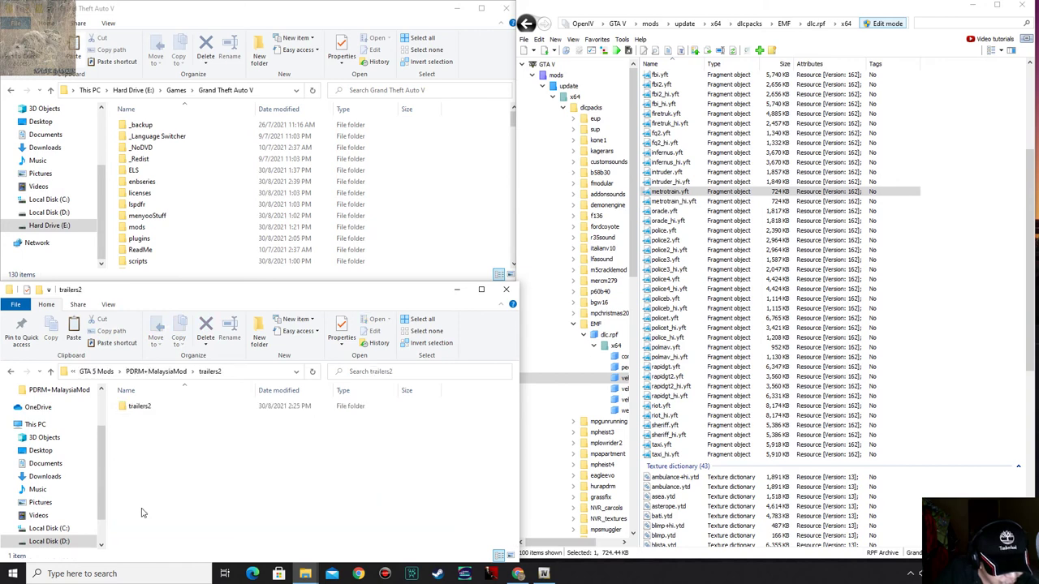
double_click(139, 407)
double_click(148, 430)
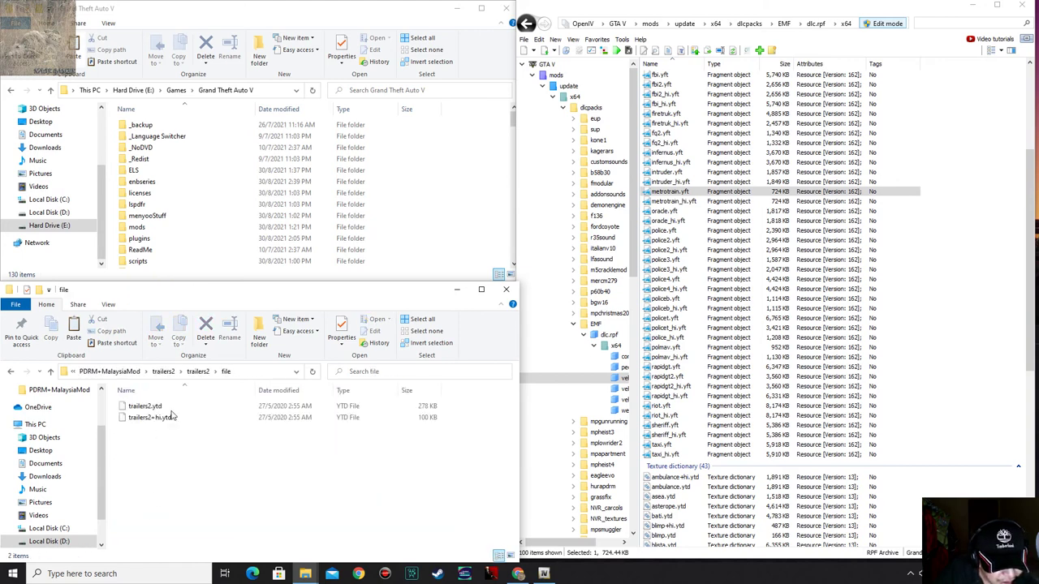
left_click(197, 372)
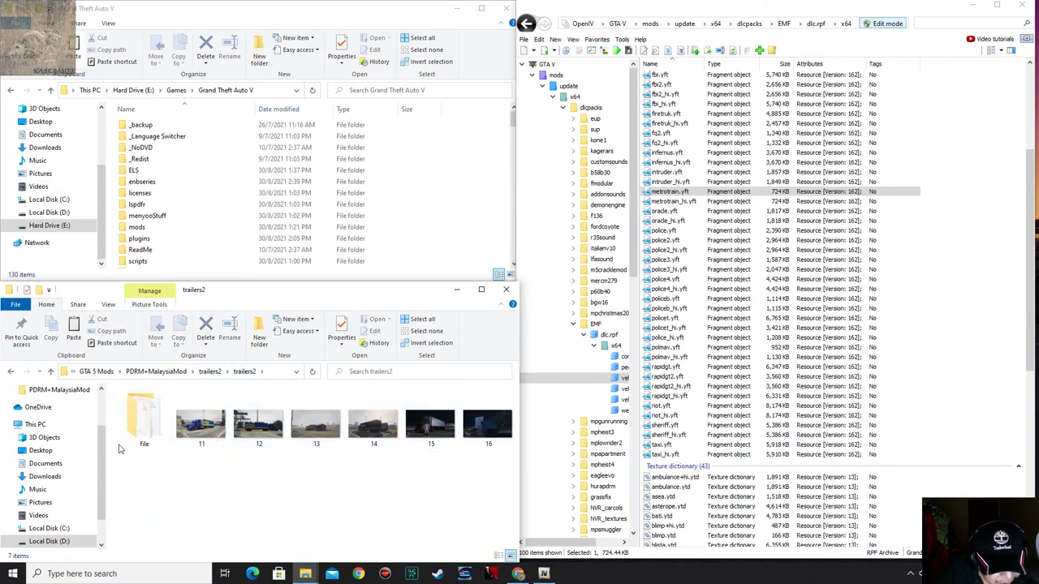
double_click(138, 422)
left_click_drag(138, 460, 171, 405)
Filter vehicles.rpf in OpenIV for "trailers", and clear the filter.
scroll(988, 446, "down", 12)
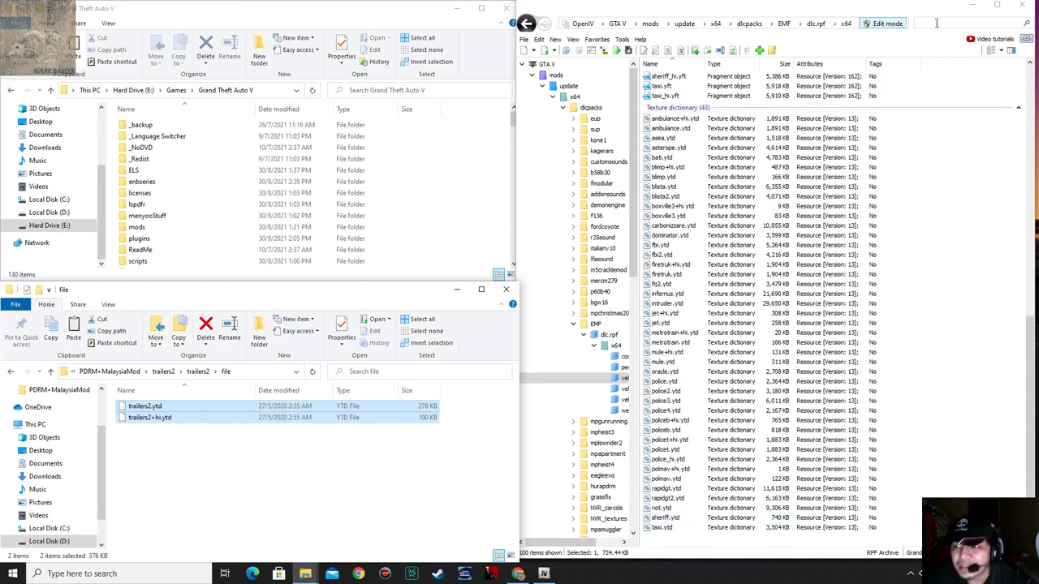
left_click(935, 23)
type("tra")
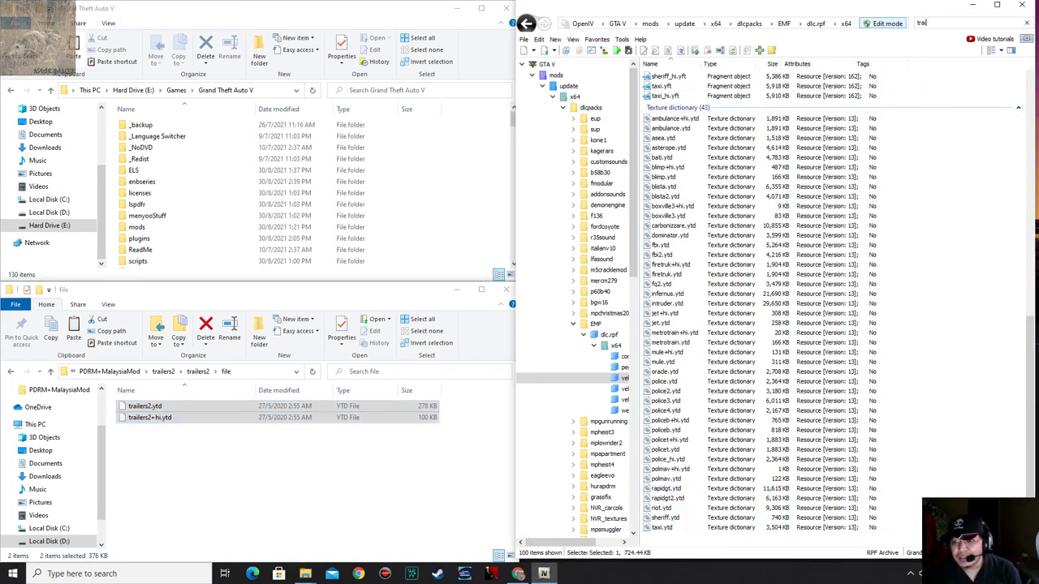
type("ilers")
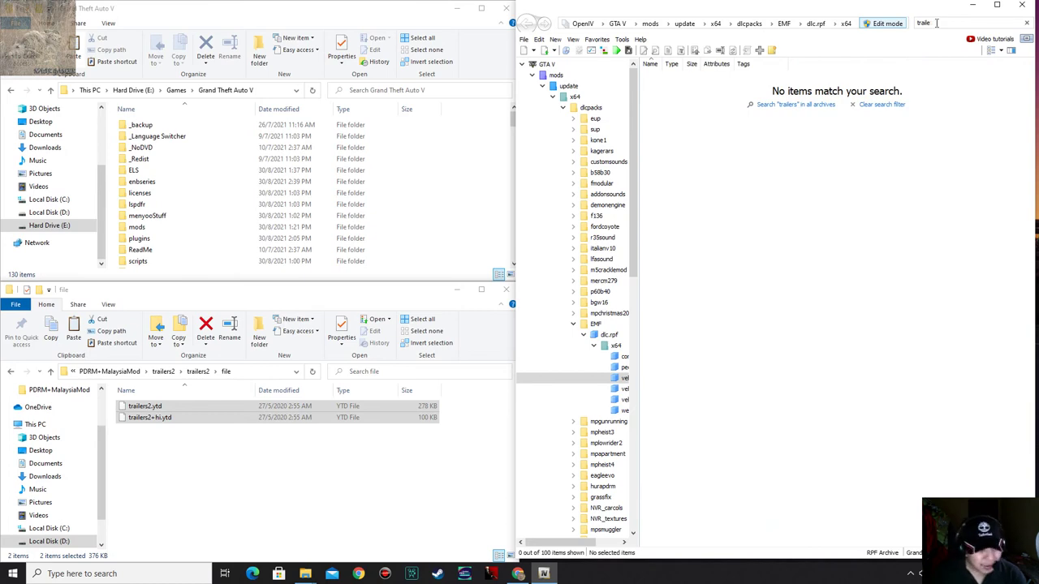
key("BackSpace")
key("BackSpace")
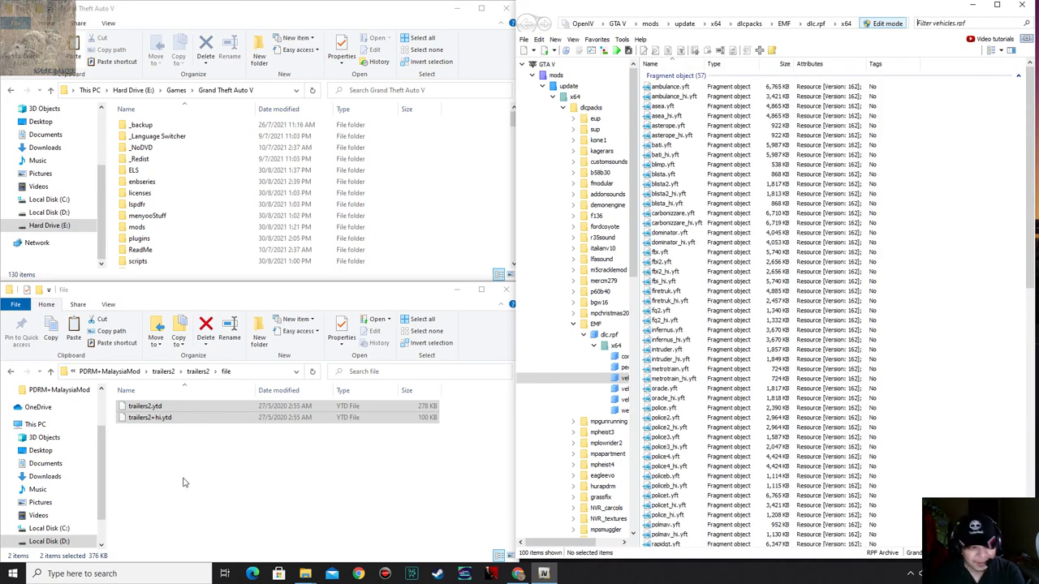
Add trailers2.ytd and trailers2+hi.ytd to vehicles.rpf in OpenIV and reopen the archive to refresh its file list.
left_click(182, 483)
left_click_drag(157, 457, 946, 460)
scroll(945, 460, "down", 5)
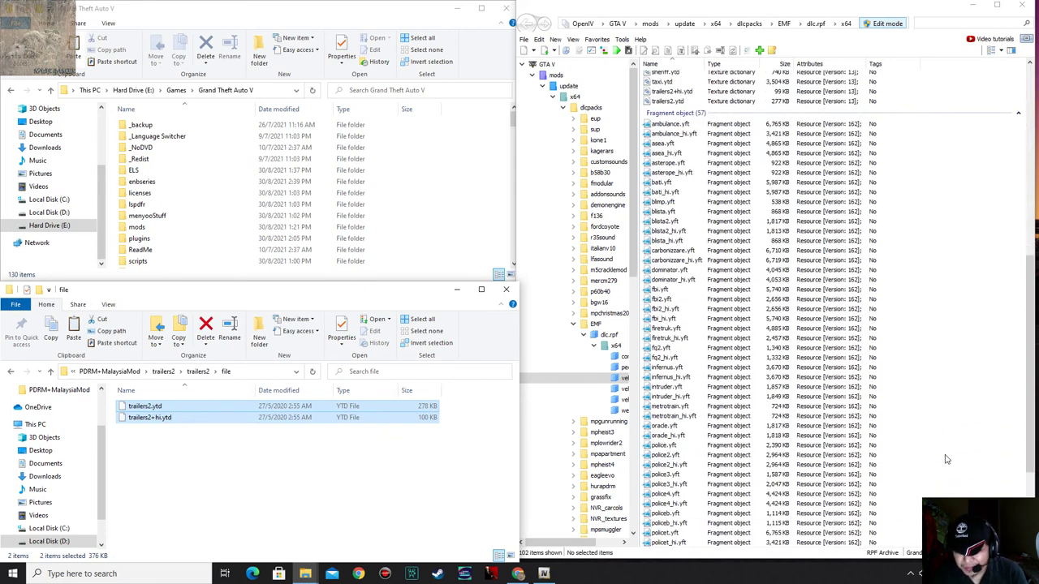
scroll(945, 460, "up", 7)
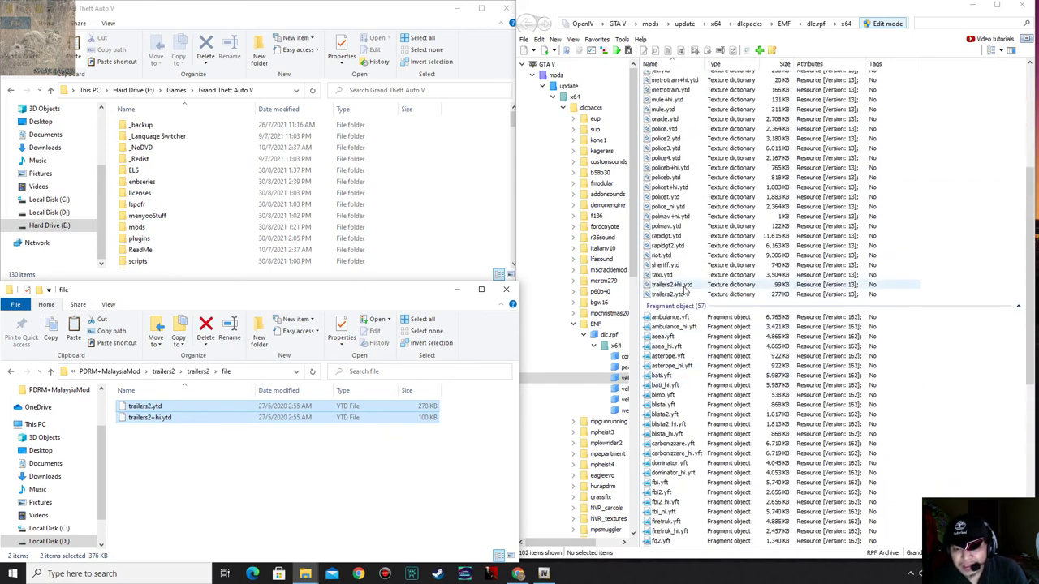
left_click(612, 366)
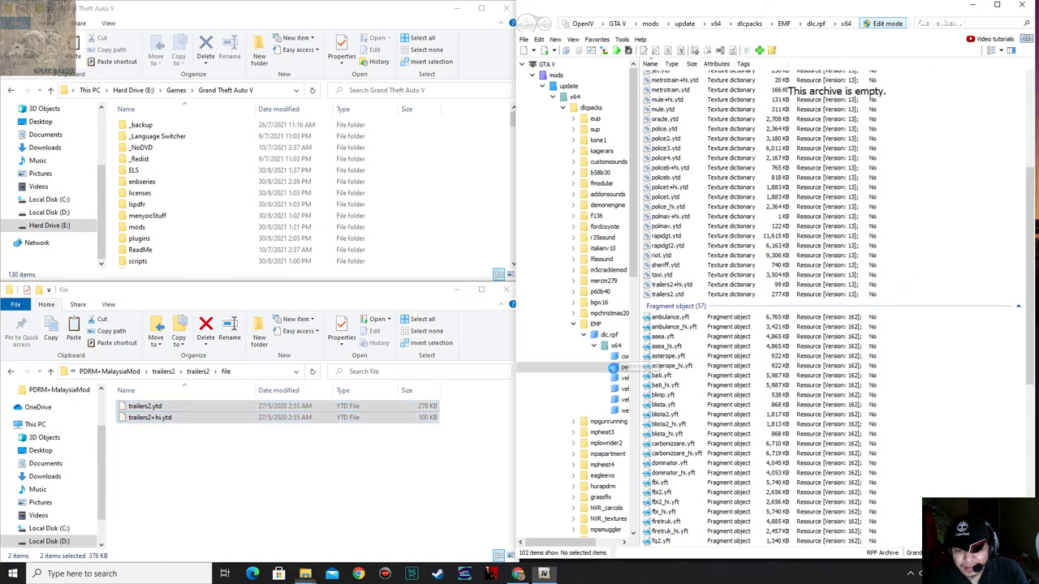
left_click(621, 379)
scroll(718, 379, "down", 8)
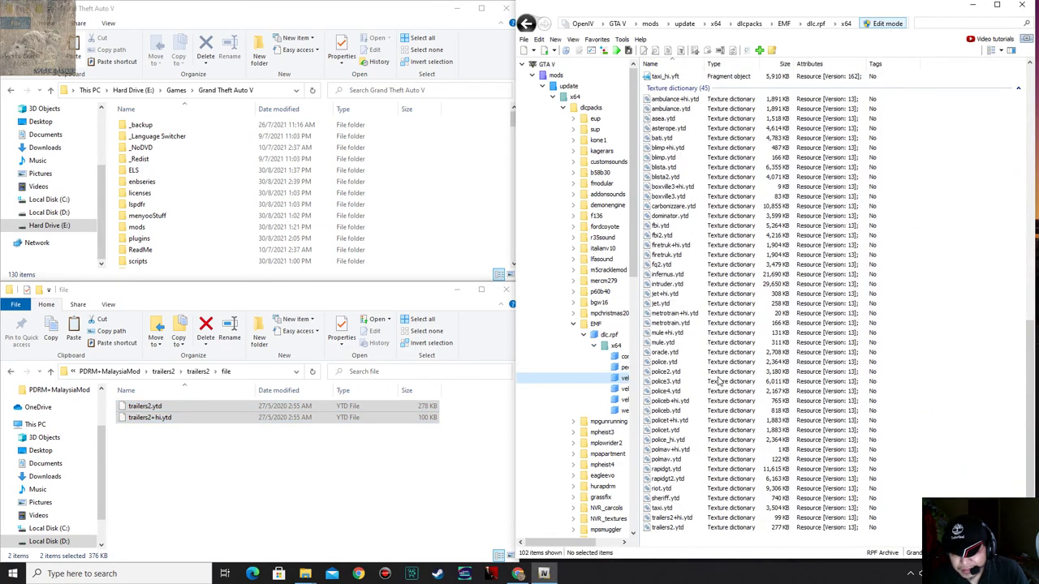
View the textures in trailers2+hi.ytd with larger thumbnails, and close the texture editor.
double_click(670, 518)
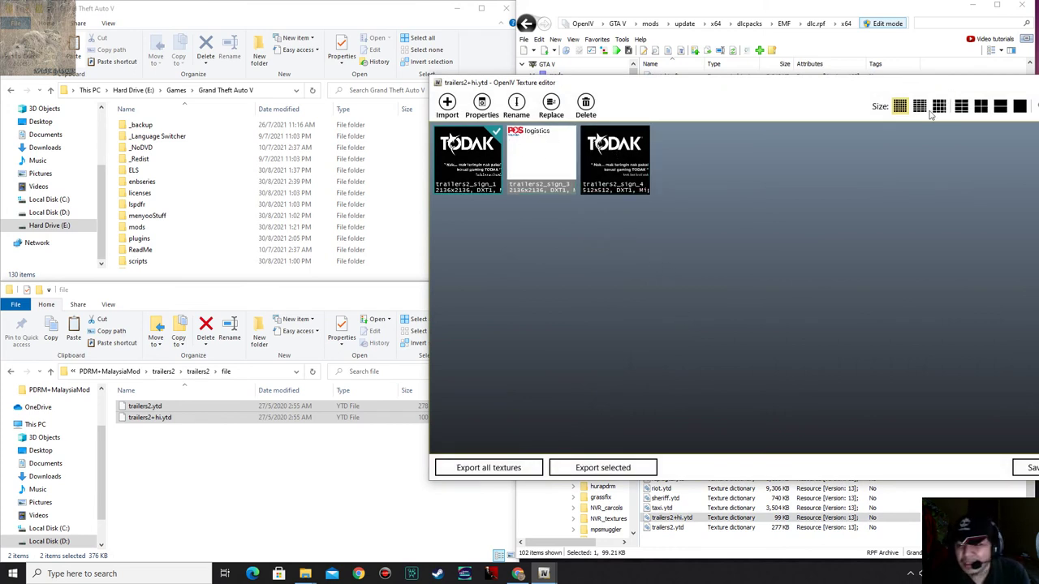
left_click(959, 107)
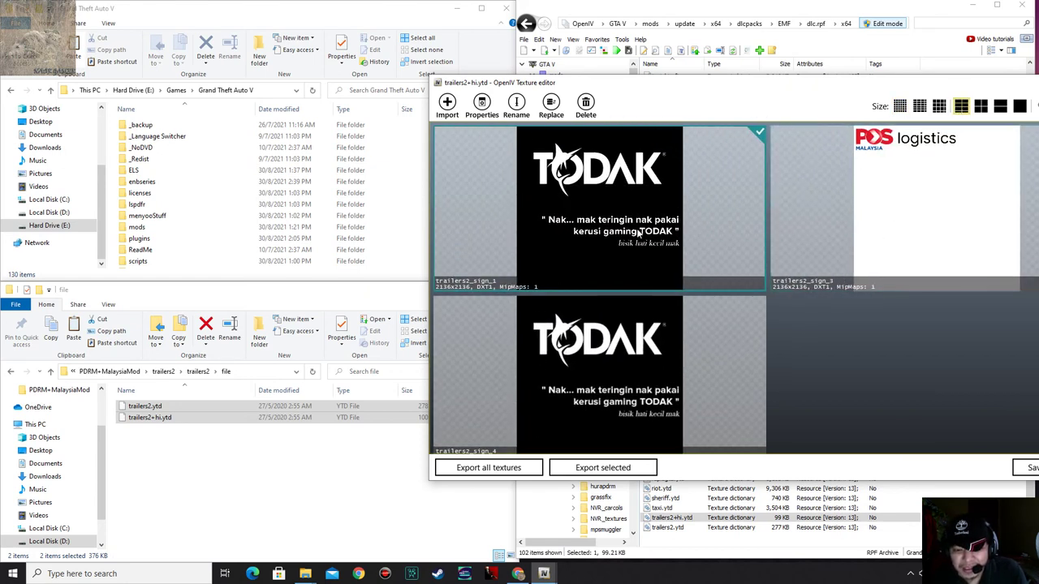
key("Escape")
Look through the trailer sign textures in trailers2.ytd, and close the texture editor.
key("Down")
key("Return")
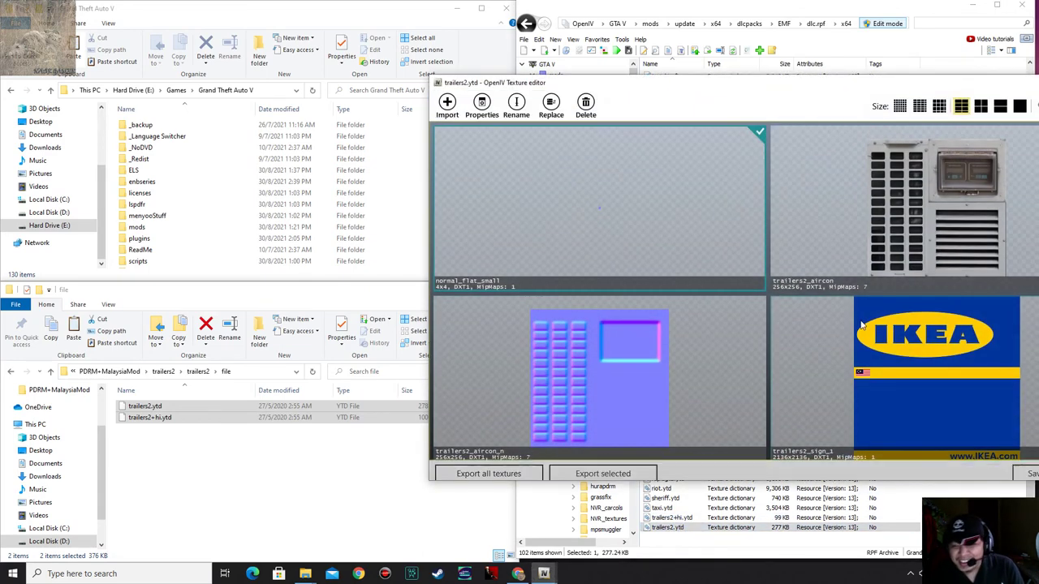
scroll(852, 333, "down", 6)
scroll(852, 338, "up", 3)
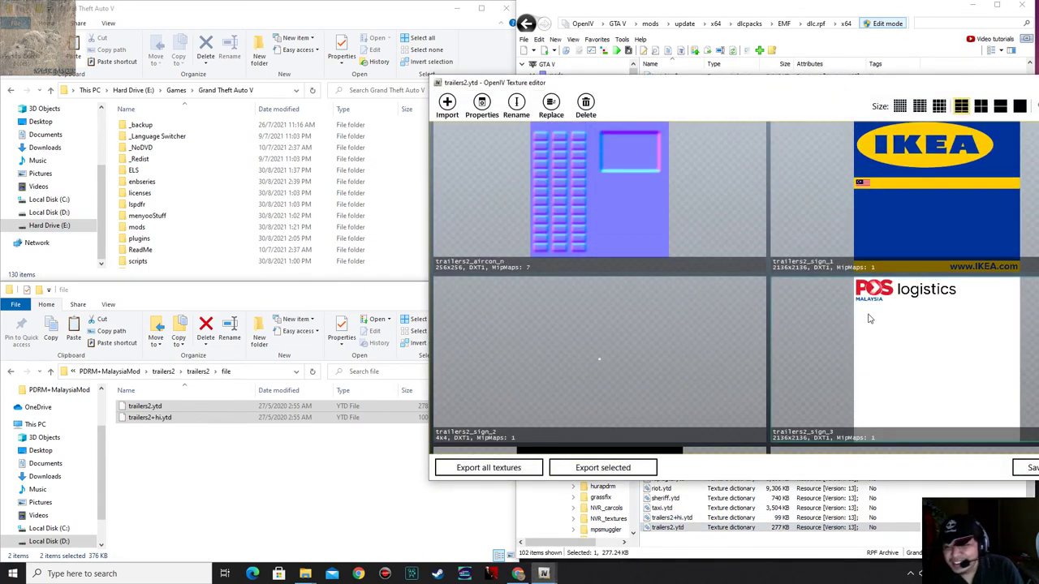
scroll(946, 301, "down", 4)
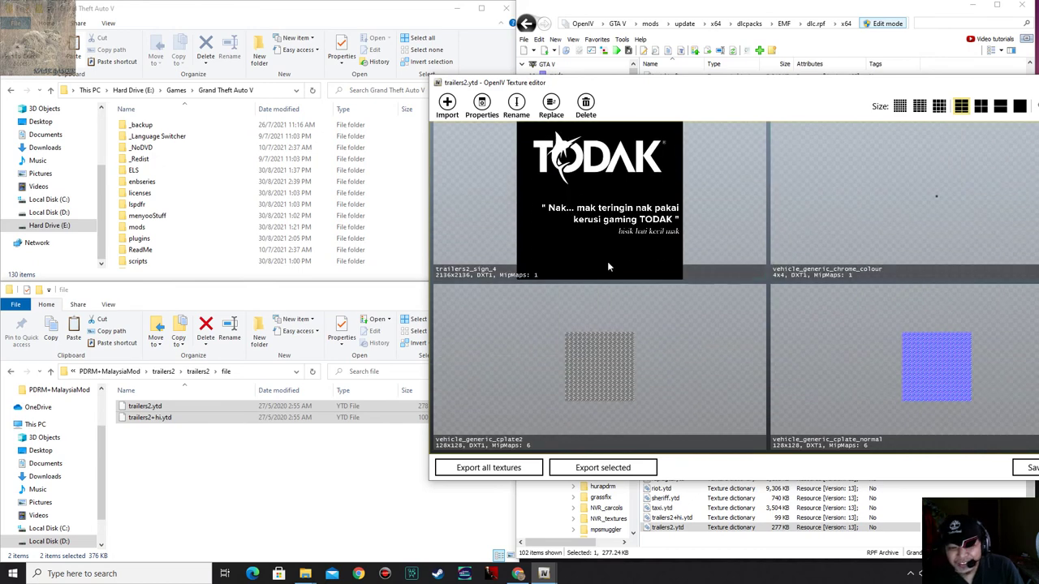
left_click(491, 574)
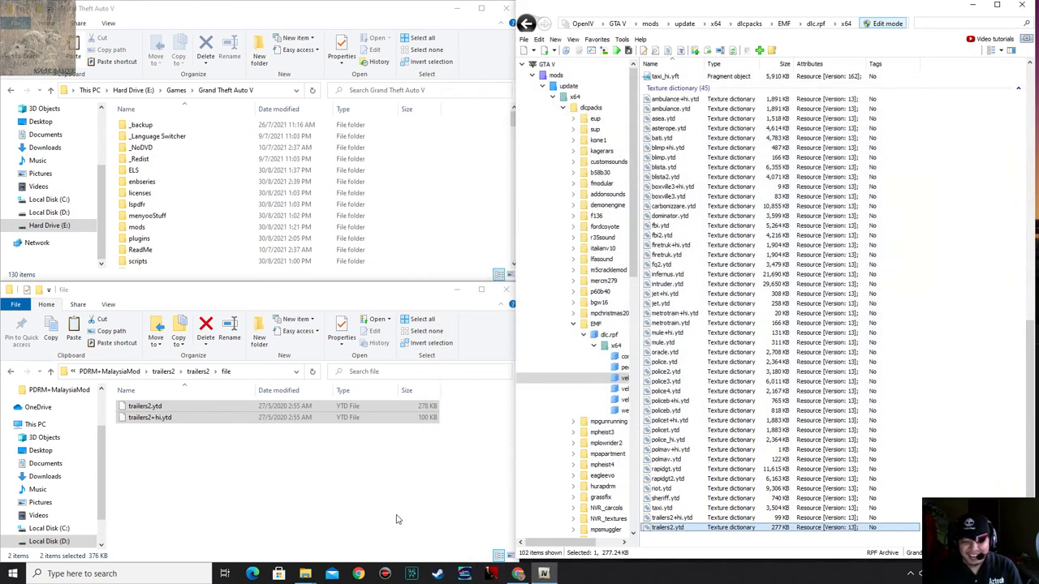
Deselect the trailers2 source files and collapse the EMF branch in OpenIV's folder tree.
left_click(426, 509)
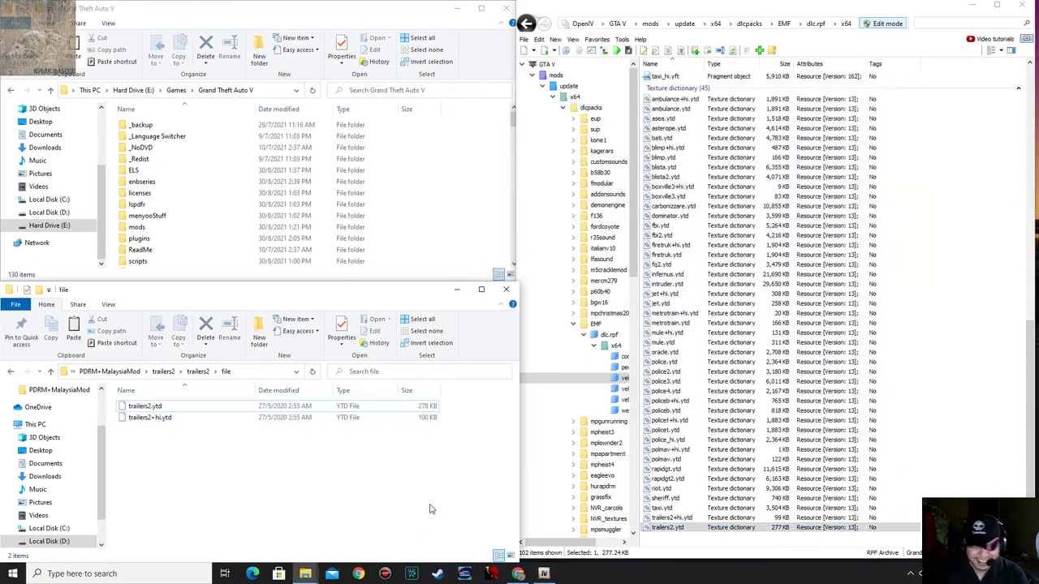
left_click(593, 345)
left_click(583, 334)
left_click(573, 324)
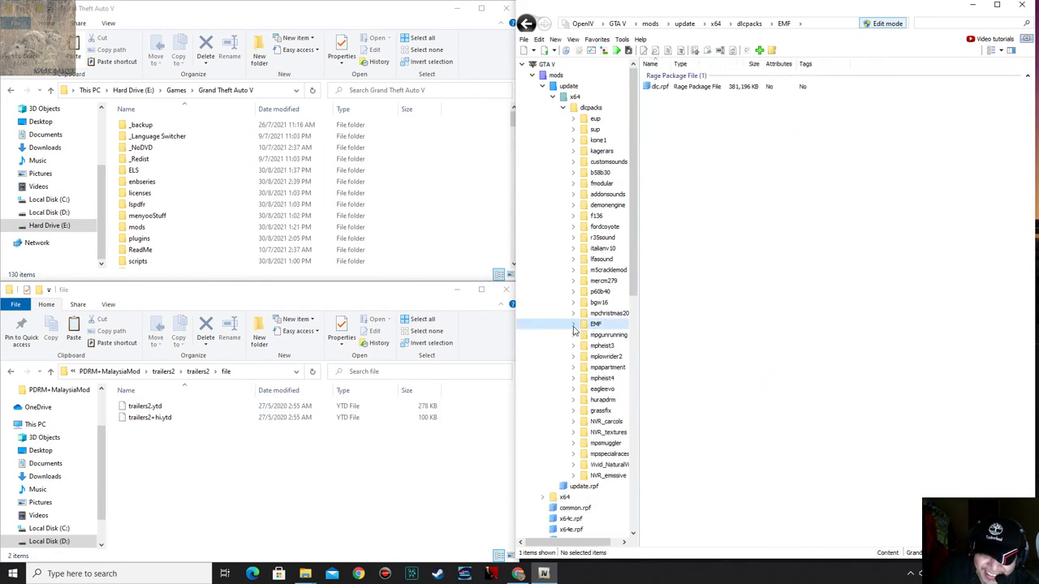
In PDRM+MalaysiaMod, open Toyota Prius30 taxi's Default nowiper mod Replace folder and select taxi_hi.yft.
left_click(236, 520)
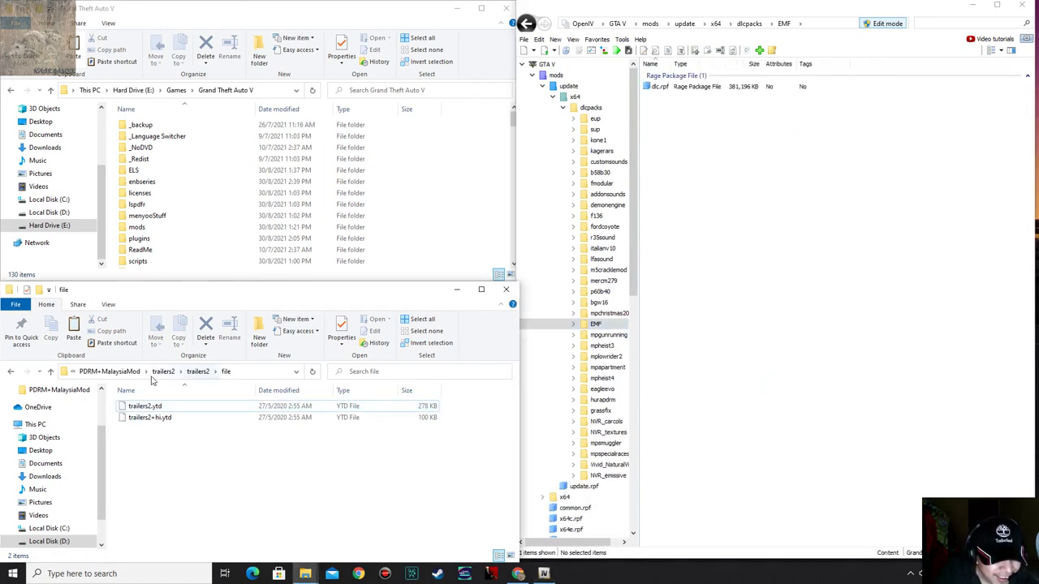
left_click(129, 375)
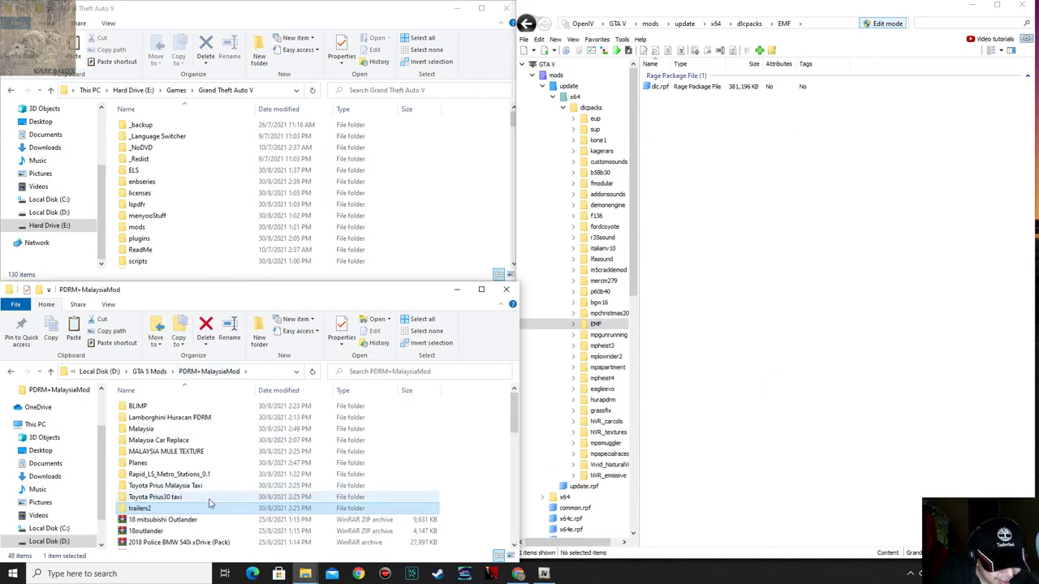
double_click(161, 497)
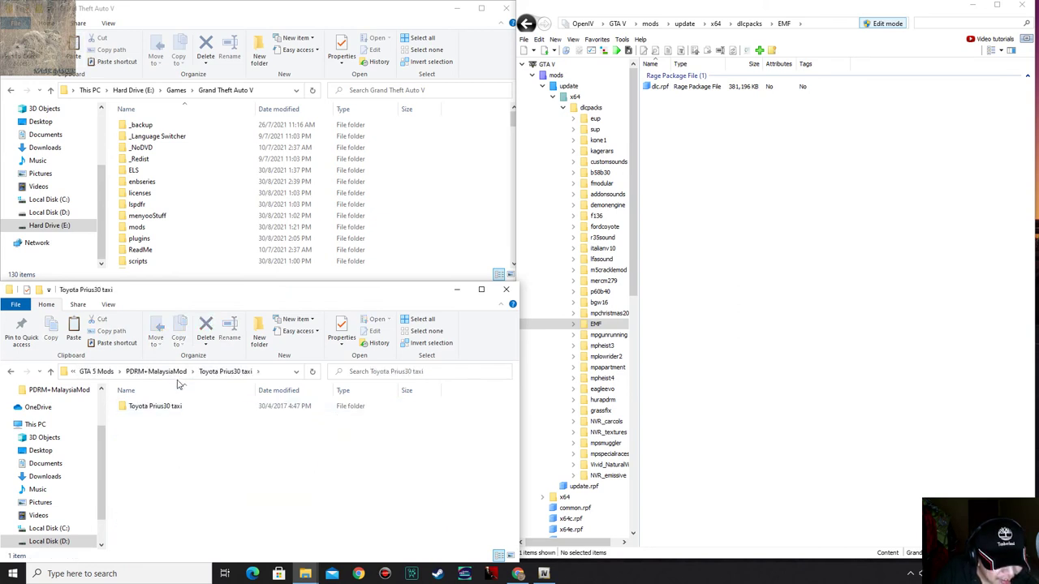
double_click(167, 411)
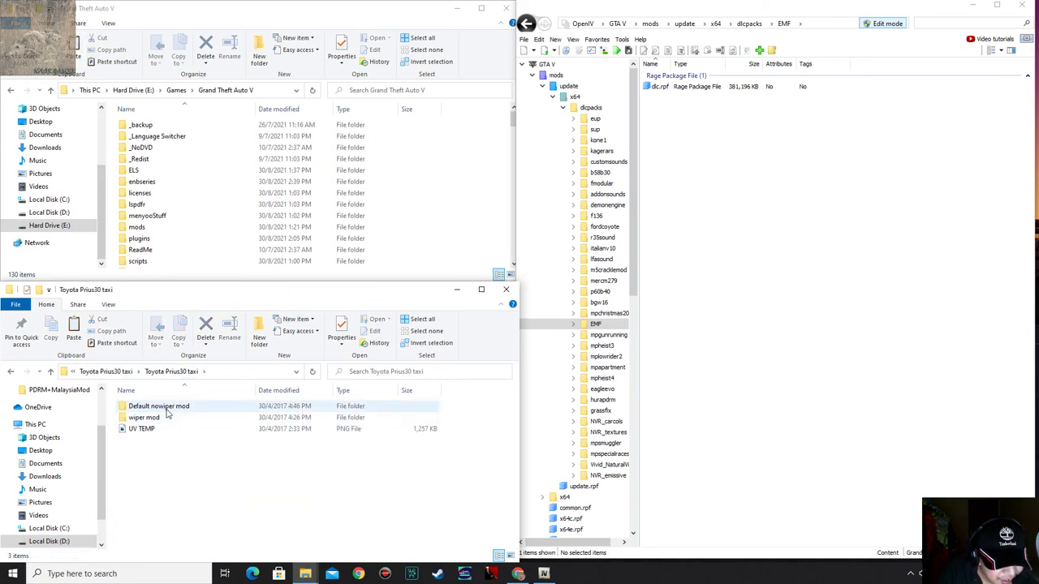
left_click(167, 411)
double_click(167, 411)
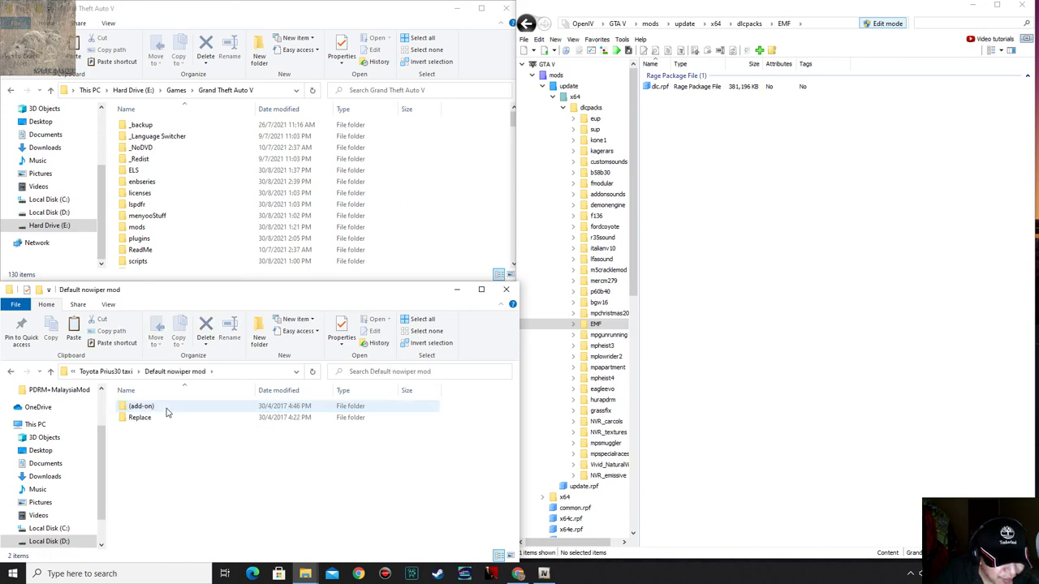
double_click(155, 417)
left_click(143, 452)
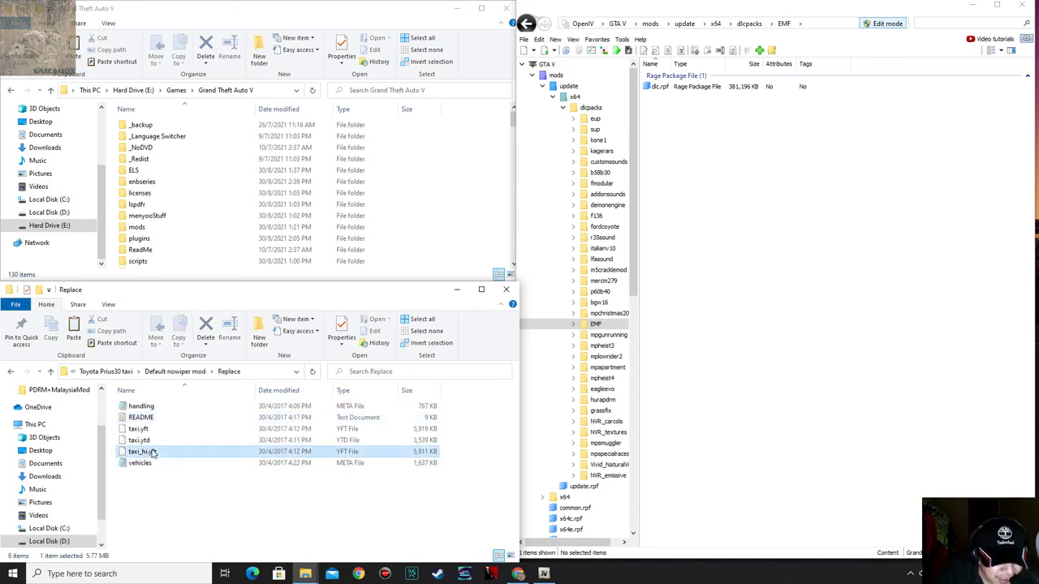
Open vehicles.rpf under x64 in EMF's dlc.rpf and locate the taxi .yft and .ytd files.
double_click(703, 87)
double_click(687, 87)
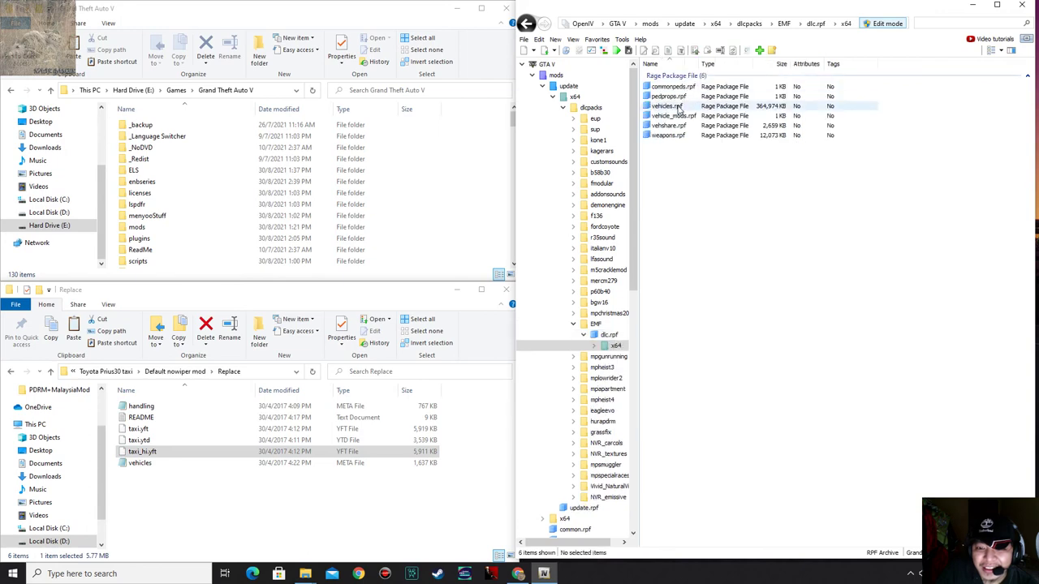
double_click(678, 106)
scroll(710, 420, "down", 10)
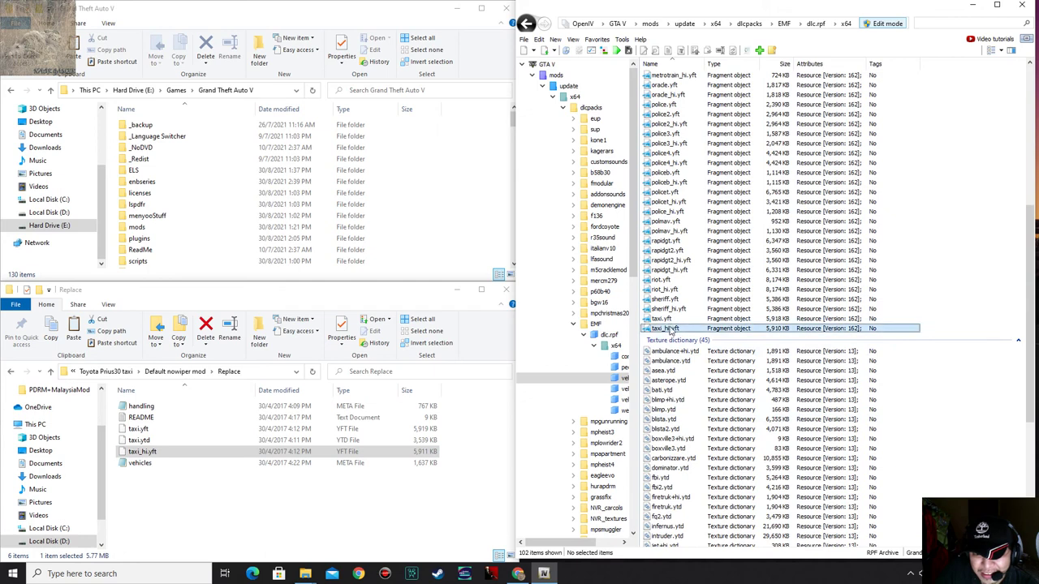
left_click(670, 328)
scroll(670, 327, "down", 9)
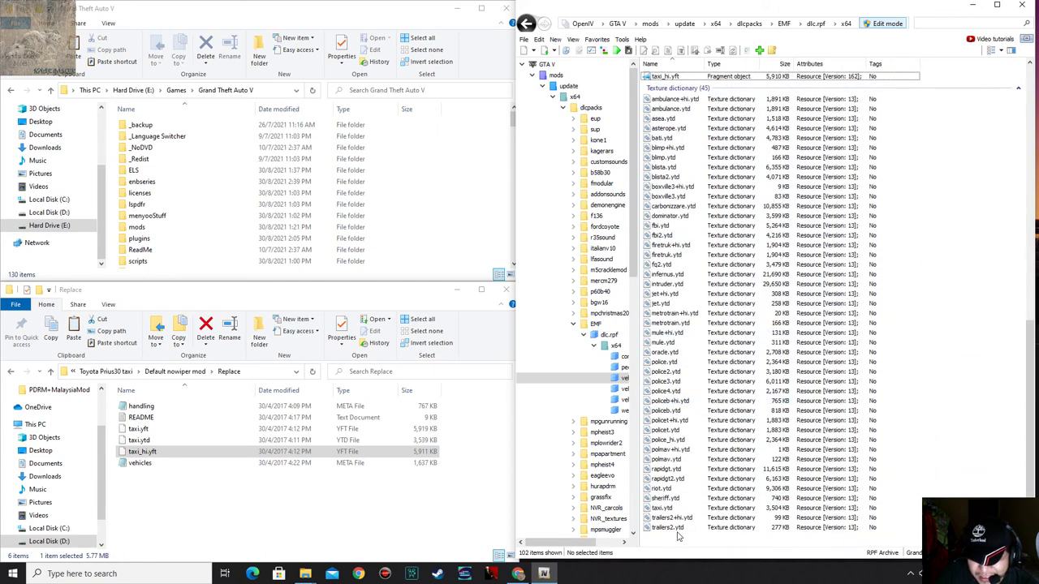
Select taxi.ytd in EMF's vehicles.rpf, and select the matching taxi.ytd in PDRM+MalaysiaMod's Toyota Prius Malaysia Taxi folder.
left_click(661, 507)
left_click(272, 503)
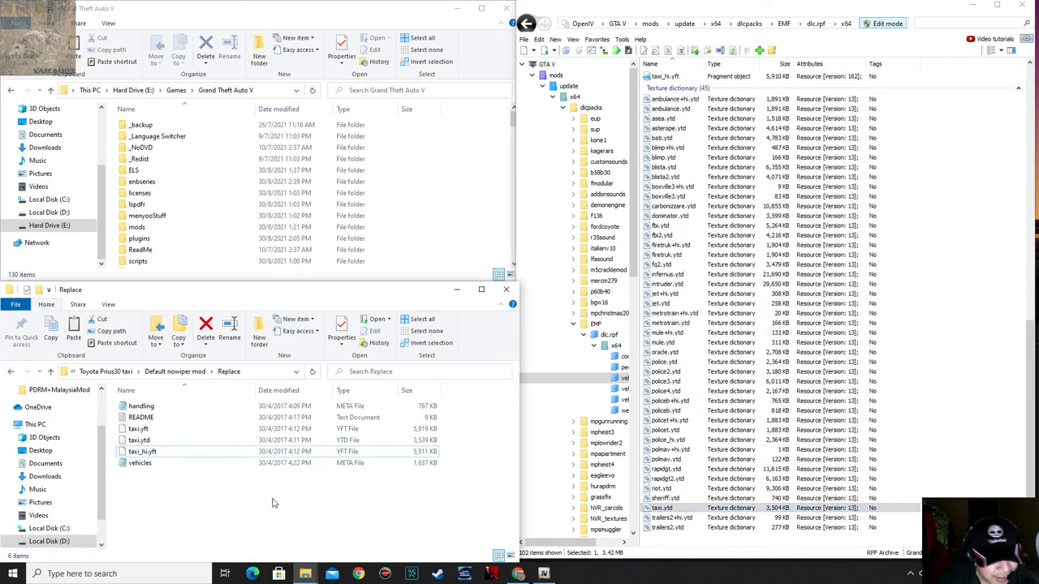
left_click(95, 371)
left_click(96, 372)
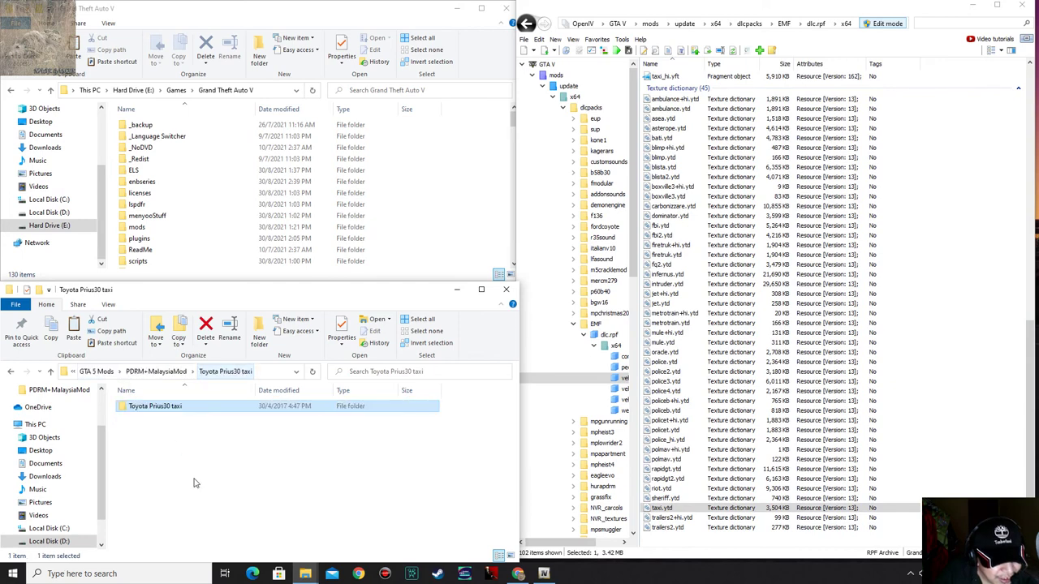
left_click(136, 373)
double_click(161, 486)
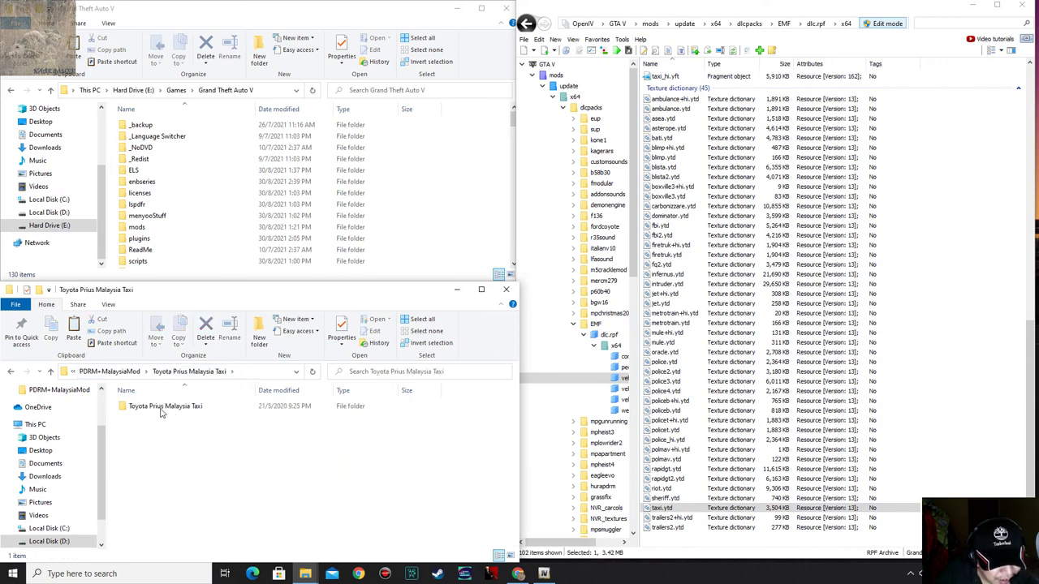
left_click(156, 421)
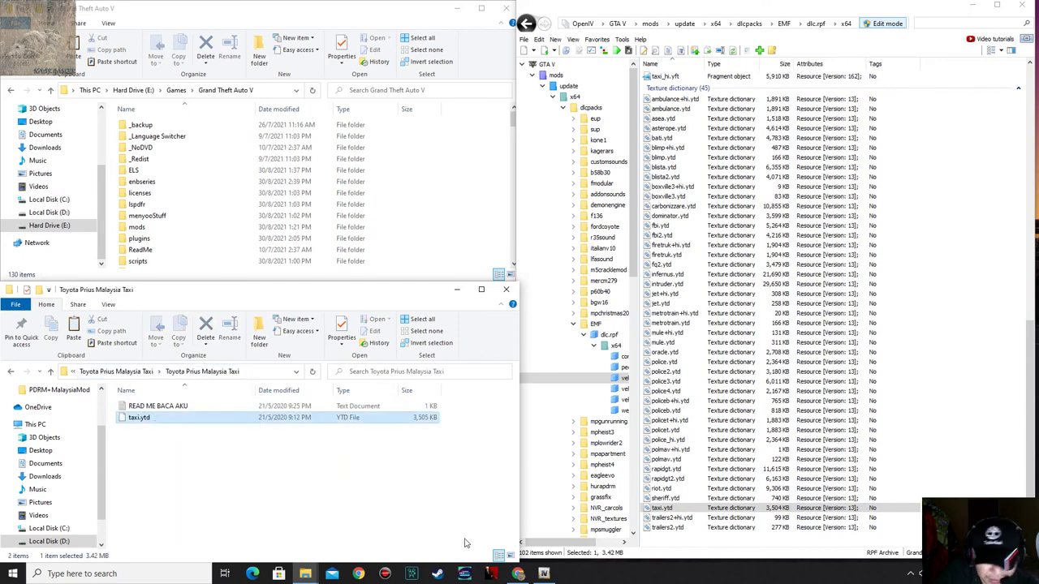
Switch to Chrome and look through pages 1 and 2 of the GTA5-Mods 'malaysia' results for the Toyota Prius taxi.
left_click(518, 574)
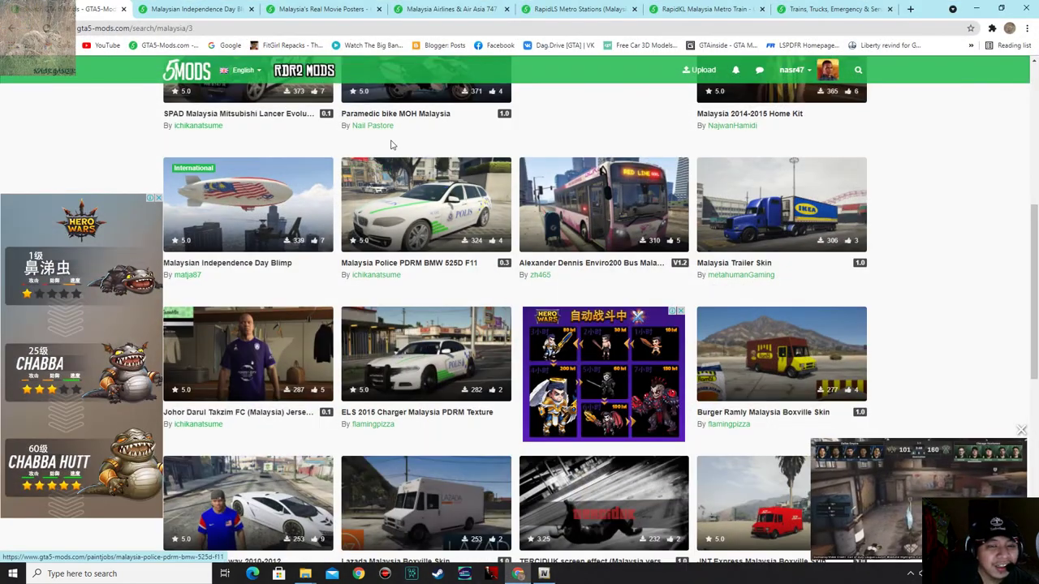
scroll(481, 178, "down", 5)
scroll(482, 176, "up", 2)
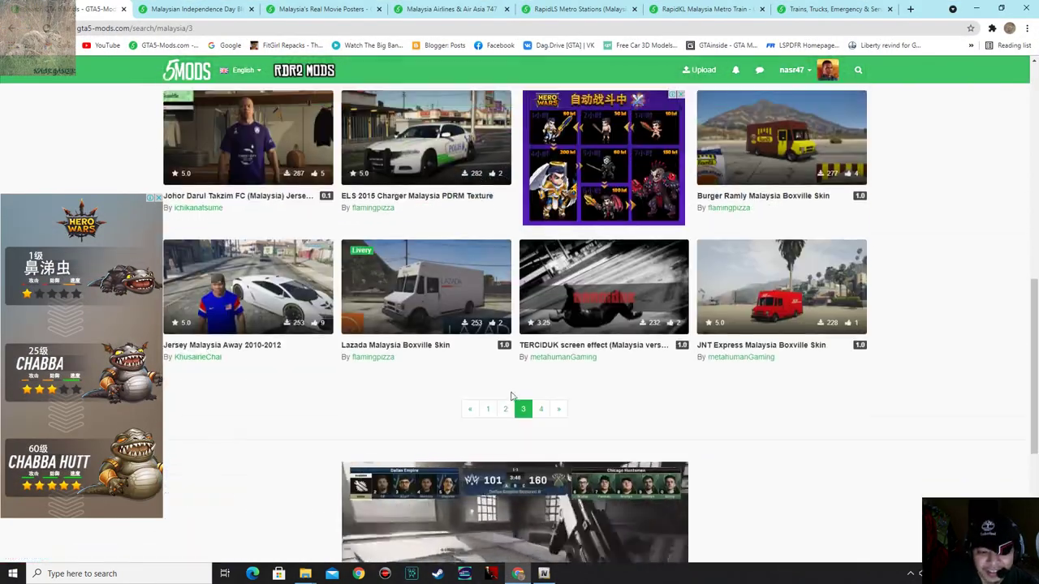
left_click(489, 411)
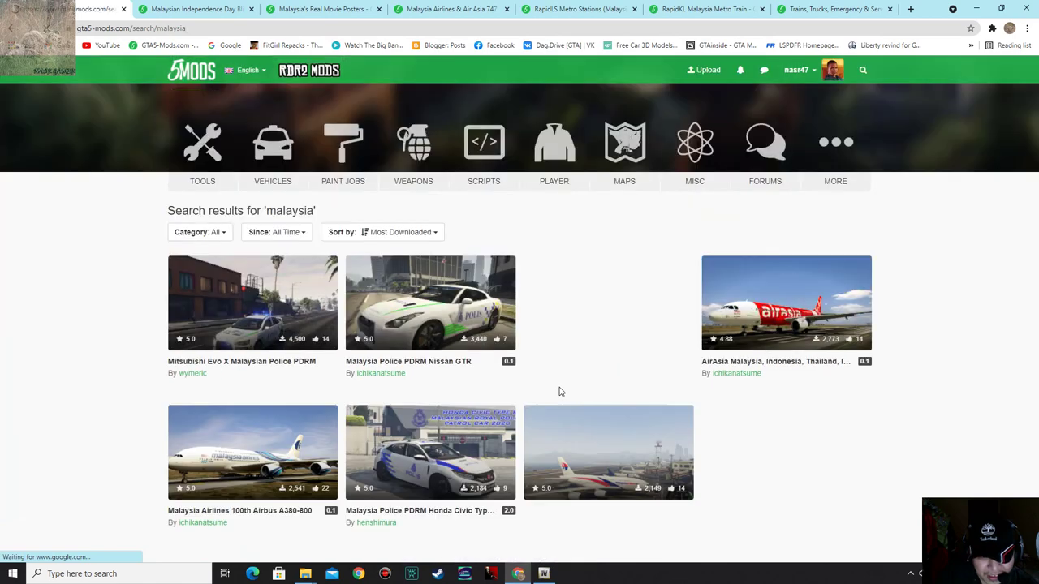
scroll(560, 390, "down", 5)
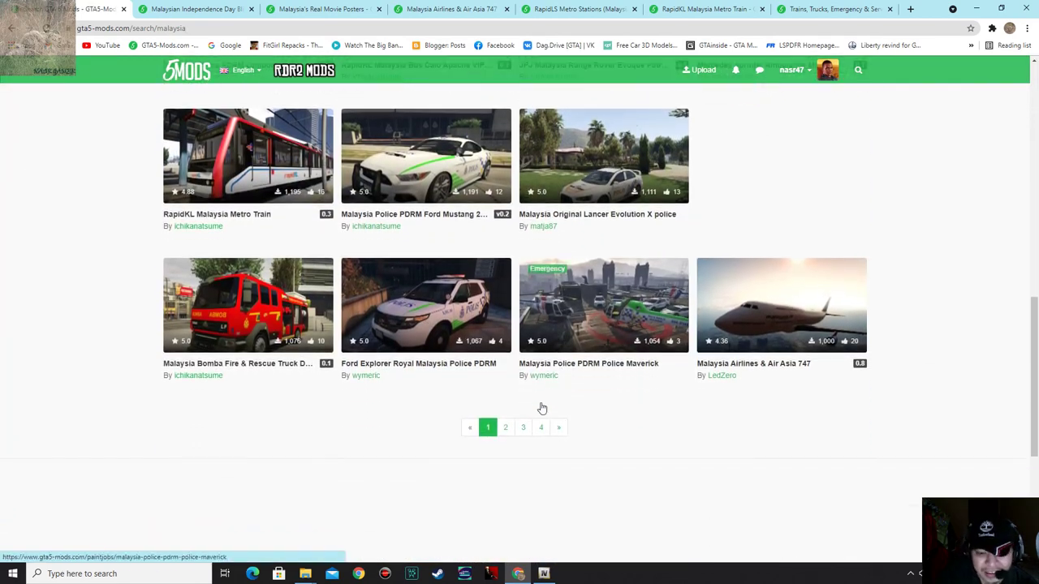
scroll(540, 408, "up", 2)
scroll(479, 405, "up", 3)
scroll(514, 380, "down", 7)
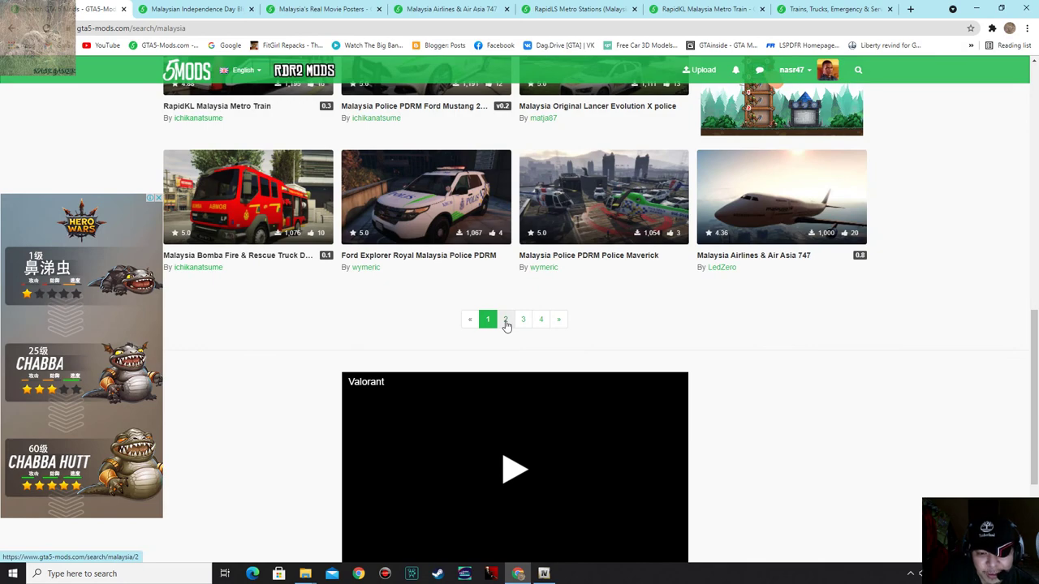
left_click(506, 320)
scroll(544, 367, "down", 10)
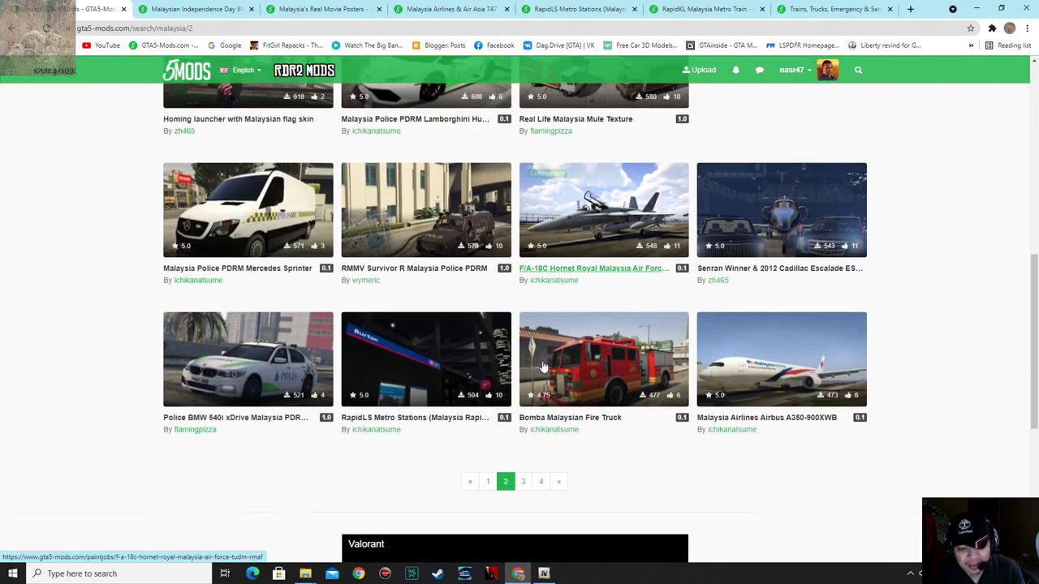
scroll(544, 366, "down", 2)
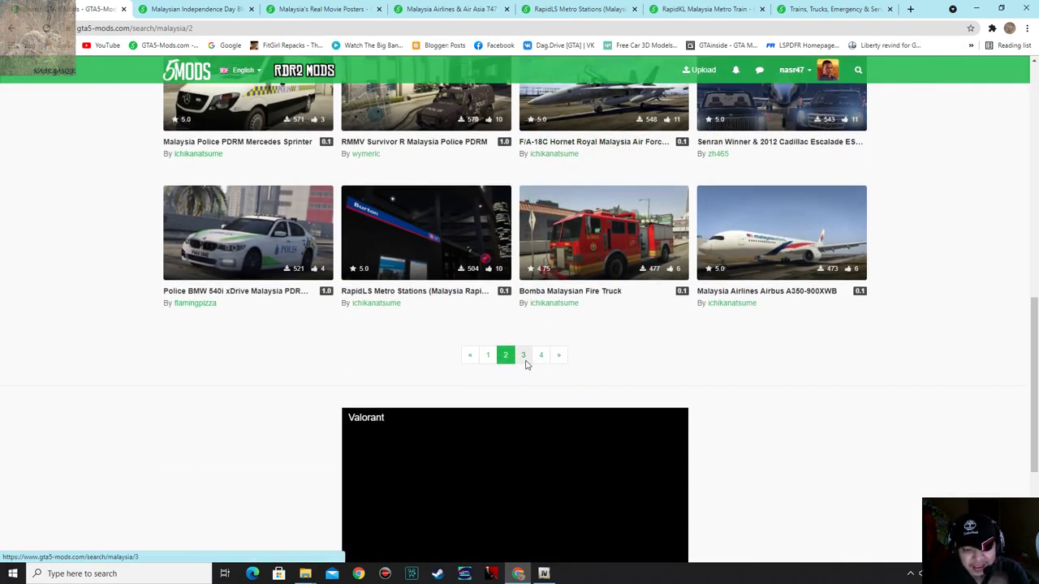
Check page 4 of the 'malaysia' results, and return to page 3 to show the Toyota Prius Malaysia Taxi entry.
left_click(539, 356)
scroll(539, 362, "down", 3)
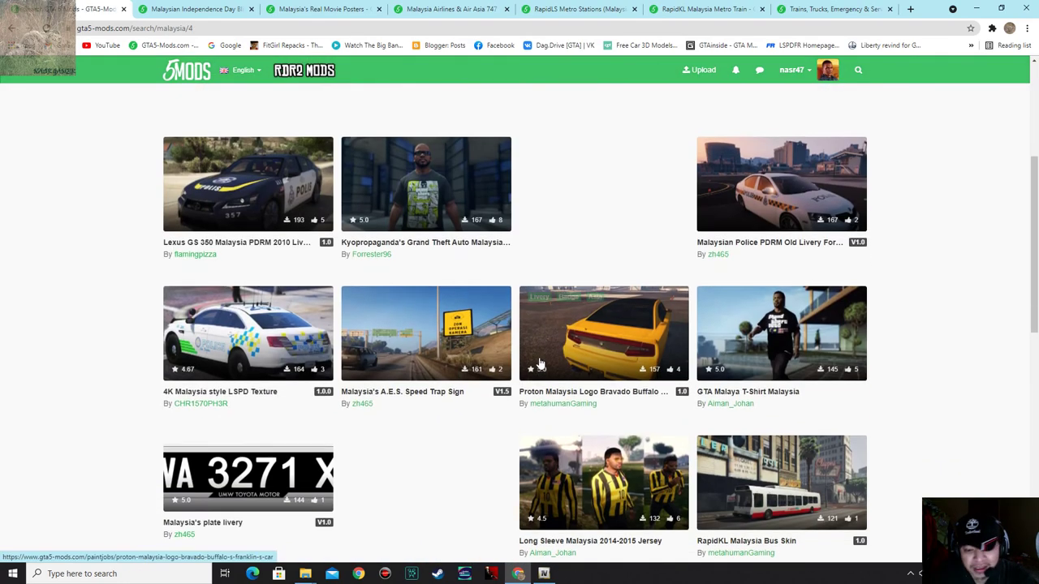
scroll(540, 364, "down", 2)
scroll(538, 364, "up", 1)
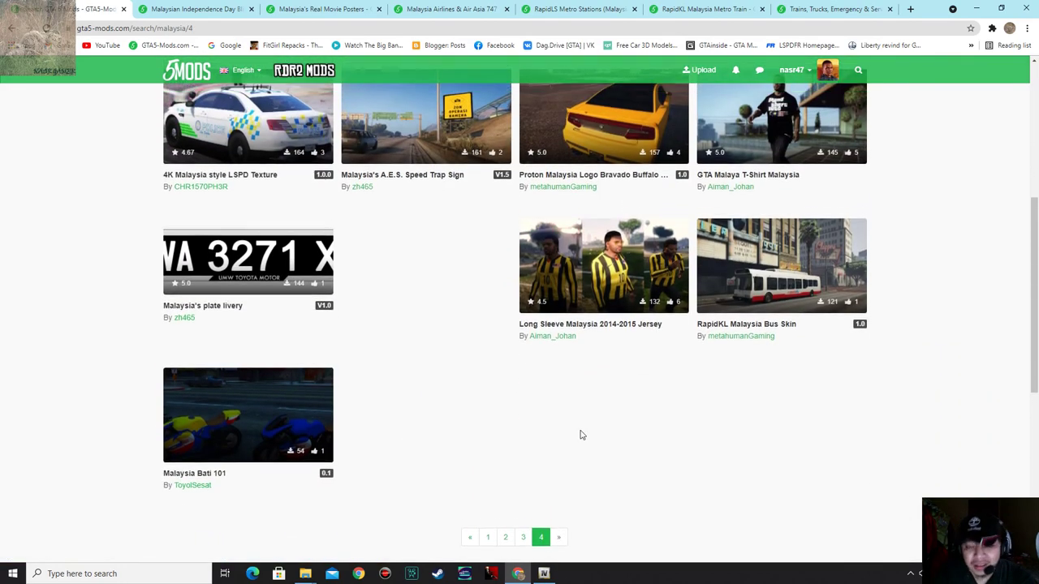
scroll(579, 455, "down", 2)
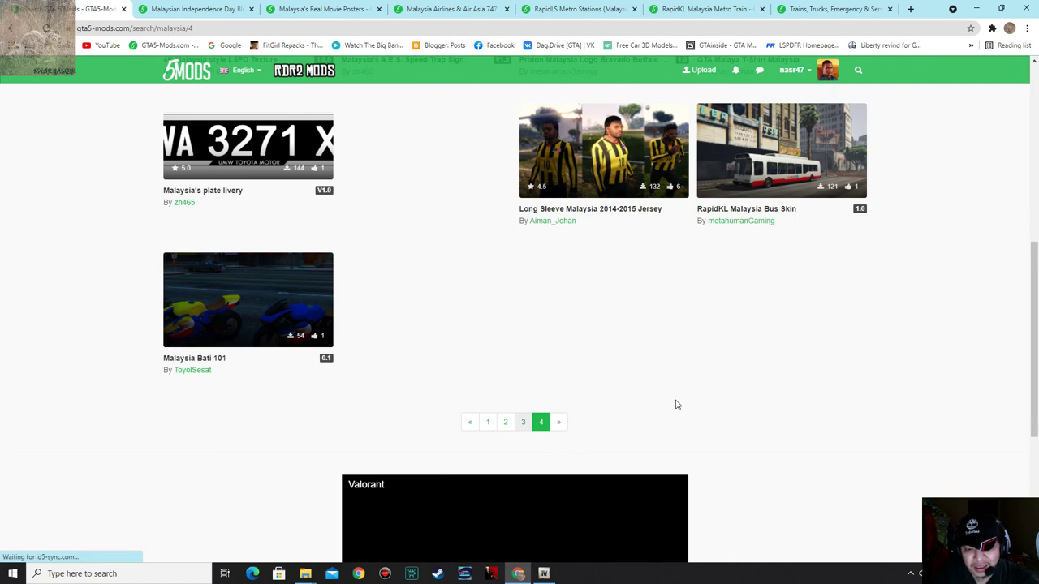
key("alt+Left")
scroll(776, 438, "down", 1)
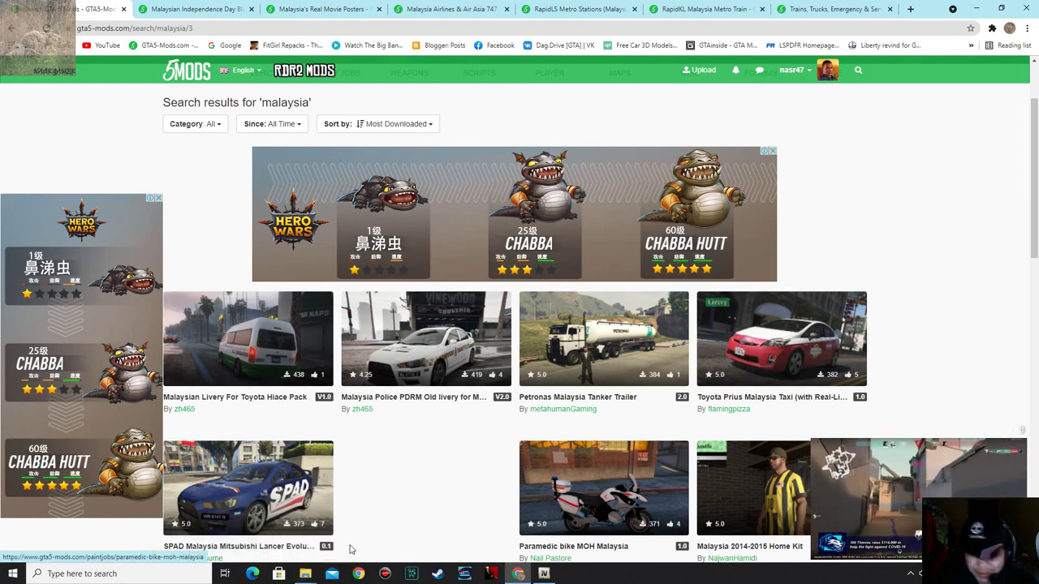
Return to the Toyota Prius Malaysia Taxi folder, bring OpenIV back beside it, and select the source taxi.ytd.
left_click(306, 574)
left_click(306, 574)
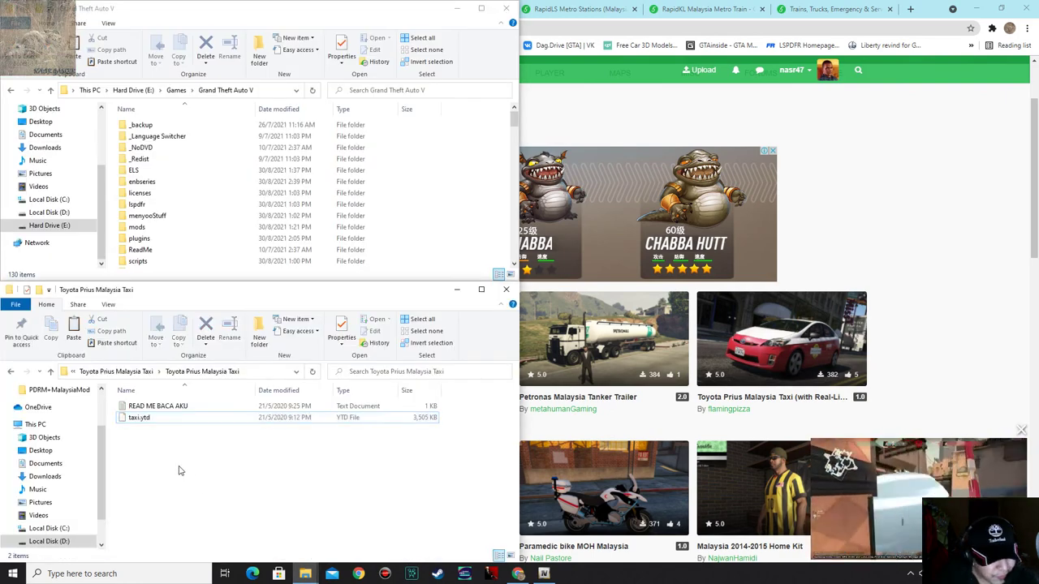
left_click(203, 417)
left_click(197, 452)
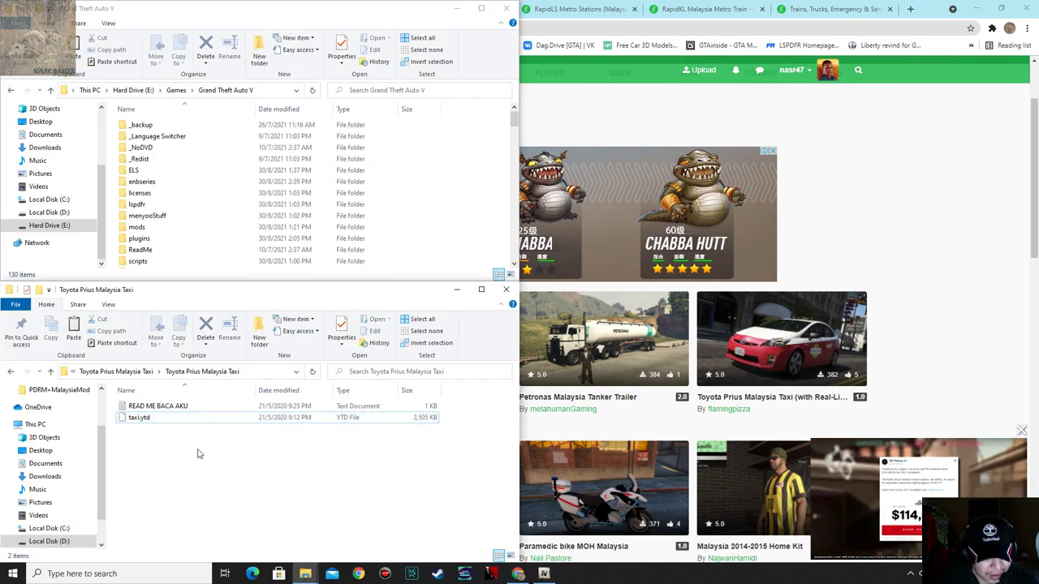
left_click(545, 575)
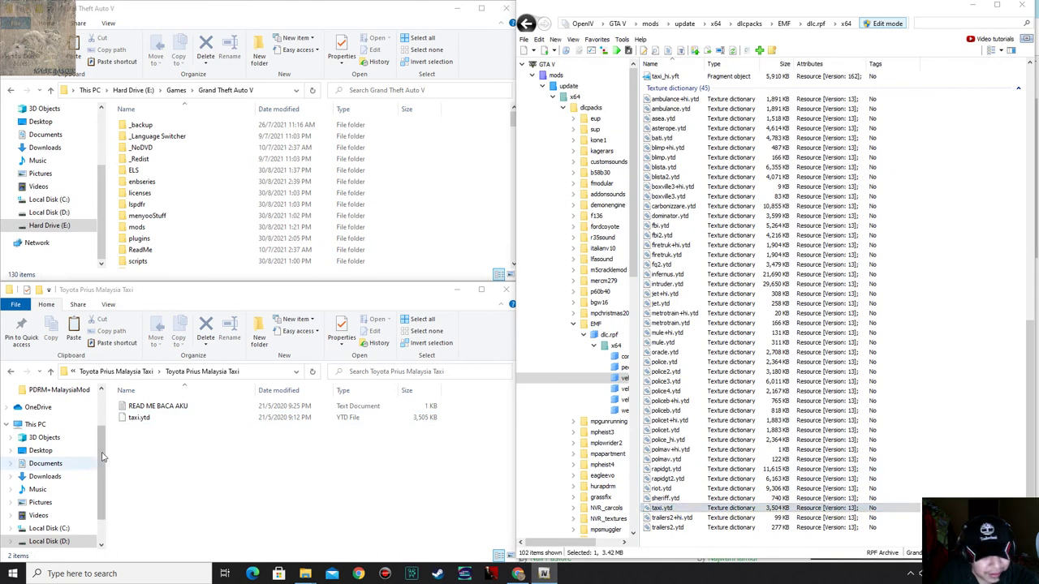
left_click(173, 419)
Examine the textures of taxi.ytd as smaller thumbnails, down to the taxi signs and UV template, and close the texture editor.
left_click(944, 495)
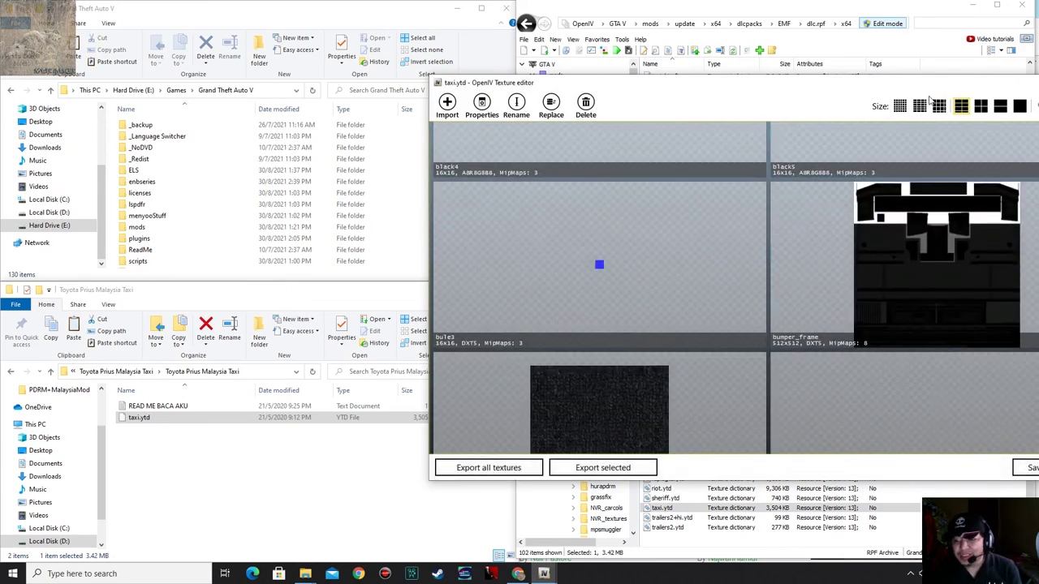
left_click(919, 106)
scroll(833, 271, "down", 2)
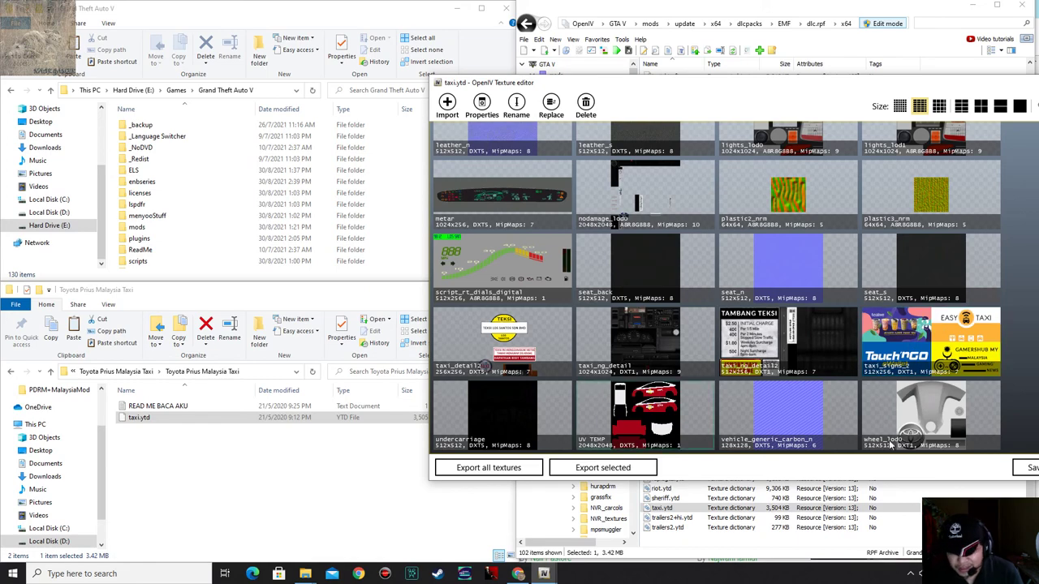
key("Escape")
Inspect the taxi.yft model from both sides in the OpenIV Model Viewer, and close the viewer.
scroll(883, 348, "up", 10)
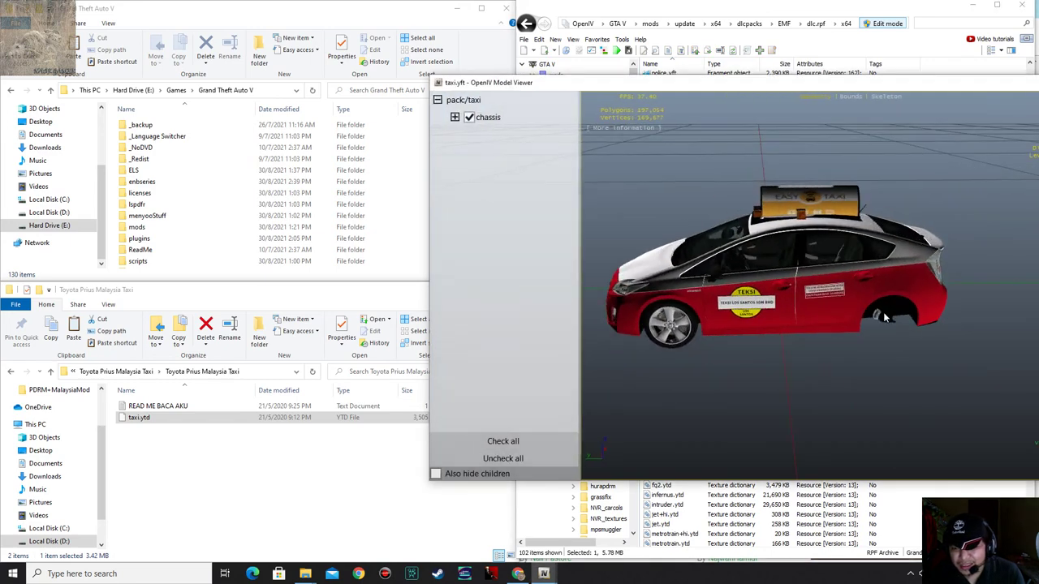
left_click_drag(927, 289, 581, 292)
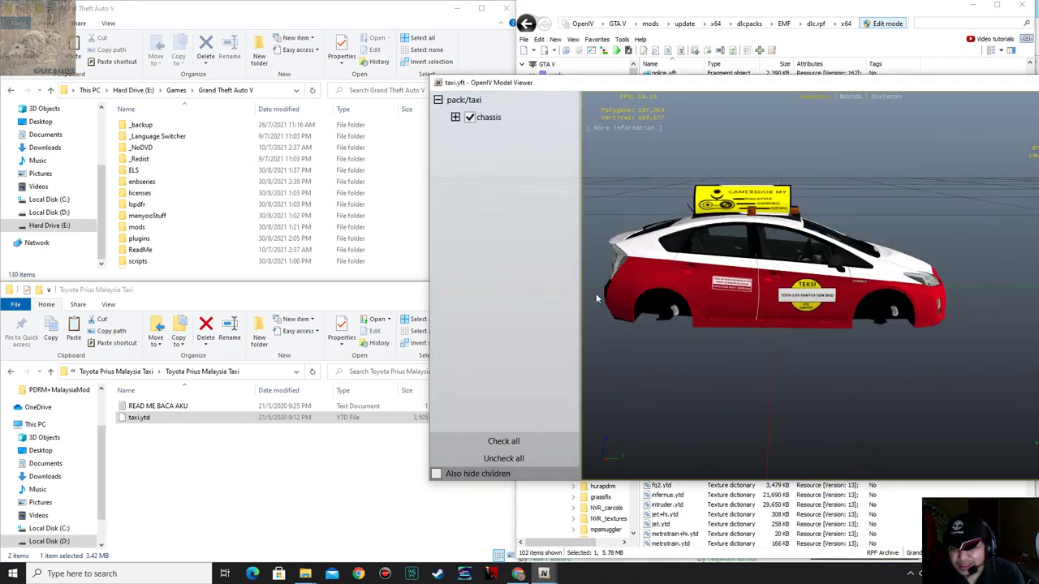
left_click_drag(887, 363, 839, 350)
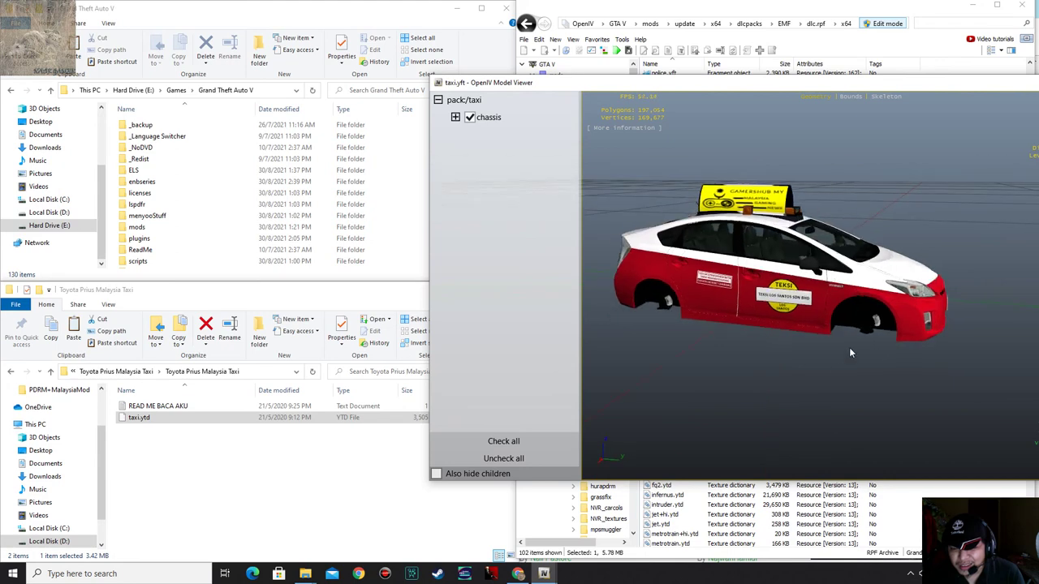
key("Escape")
Open the Planes folder in PDRM+MalaysiaMod and extract the mas archive into its own folder.
left_click(268, 454)
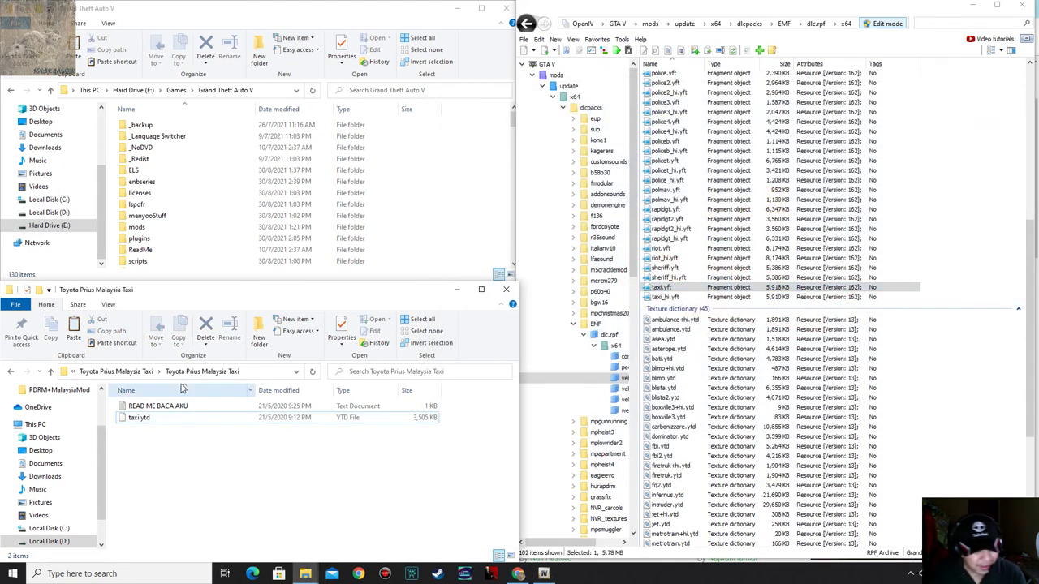
left_click(117, 373)
left_click(120, 372)
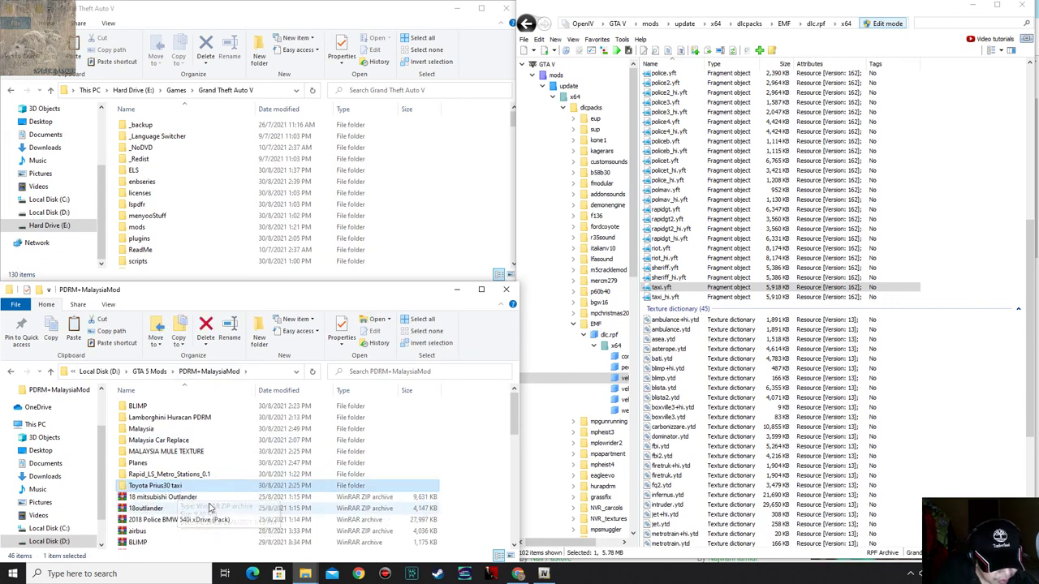
double_click(150, 463)
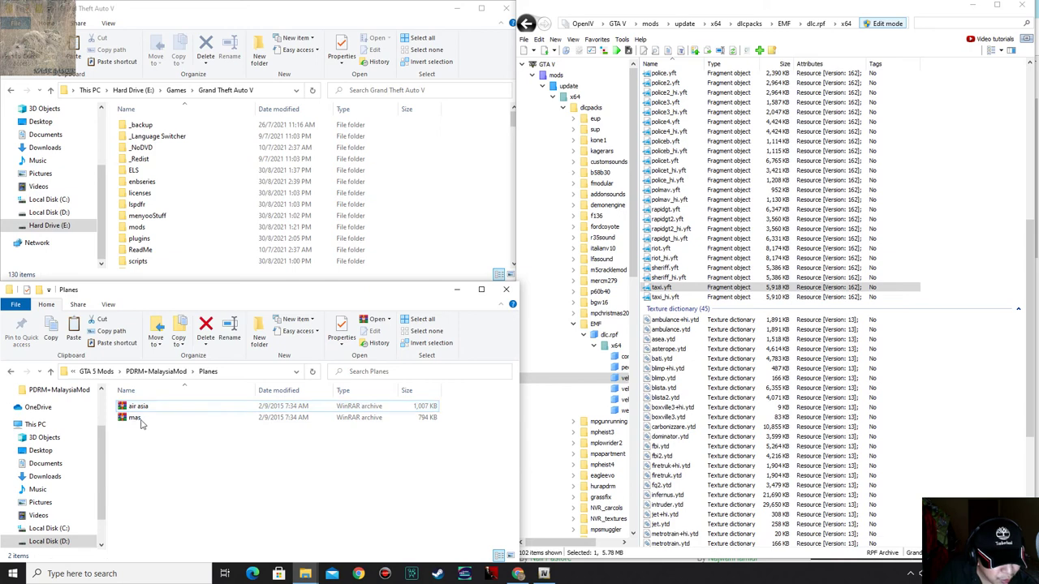
right_click(142, 418)
left_click(190, 266)
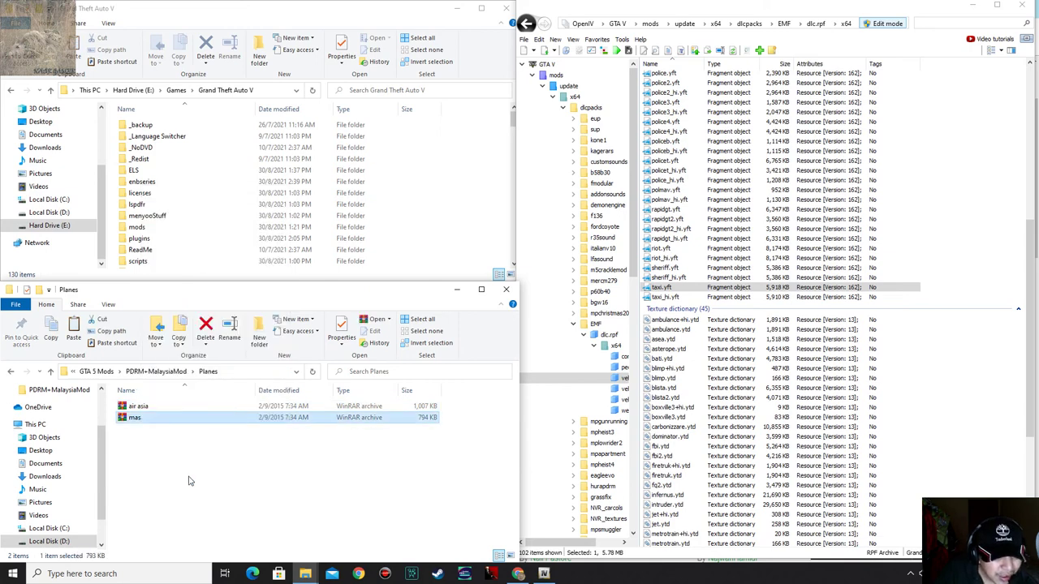
Switch to Chrome and view the Malaysia Airlines & Air Asia 747 mod page with its preview pictures.
left_click(518, 574)
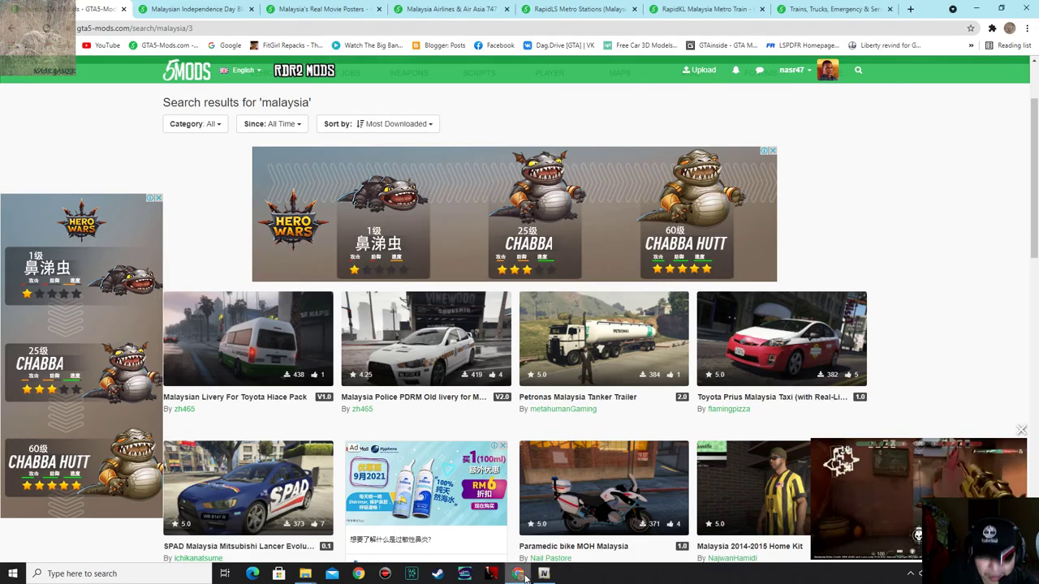
left_click(434, 9)
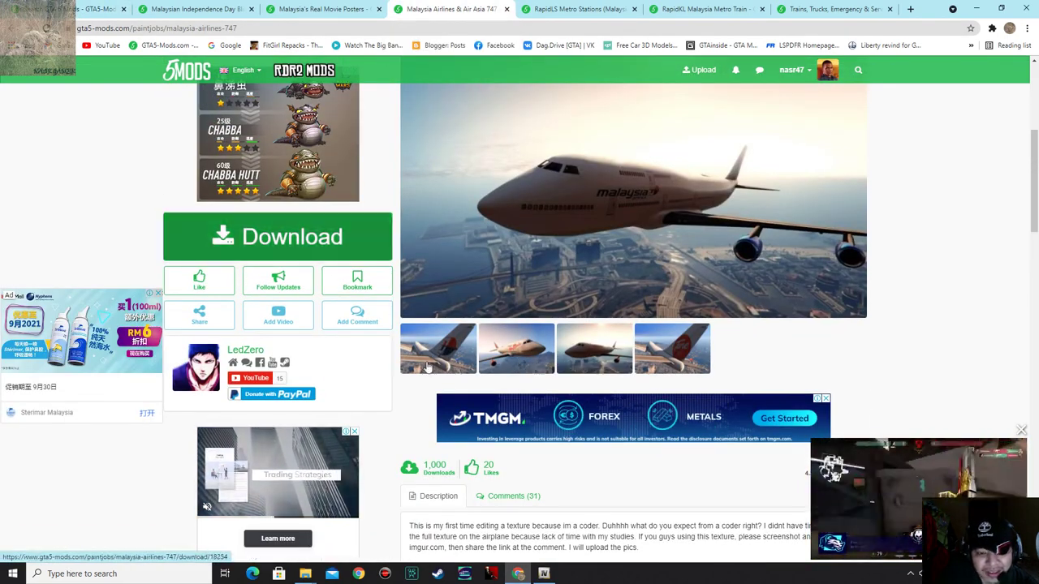
scroll(584, 382, "up", 1)
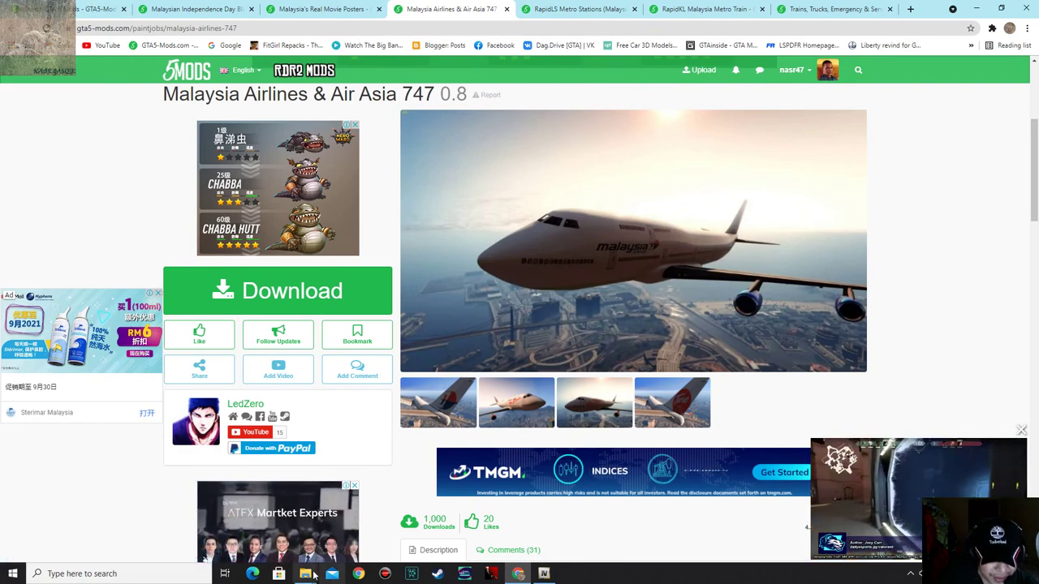
Bring the Planes folder and OpenIV back side by side, open the extracted mas folder, and select jet+hi.ytd.
mouse_move(305, 574)
left_click(246, 519)
left_click(342, 523)
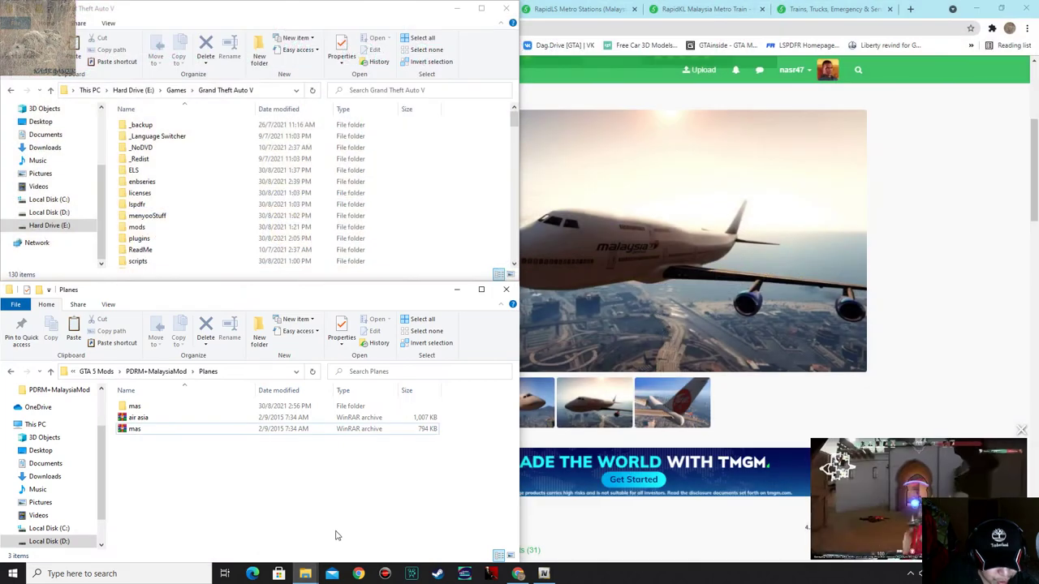
left_click(544, 574)
left_click(237, 431)
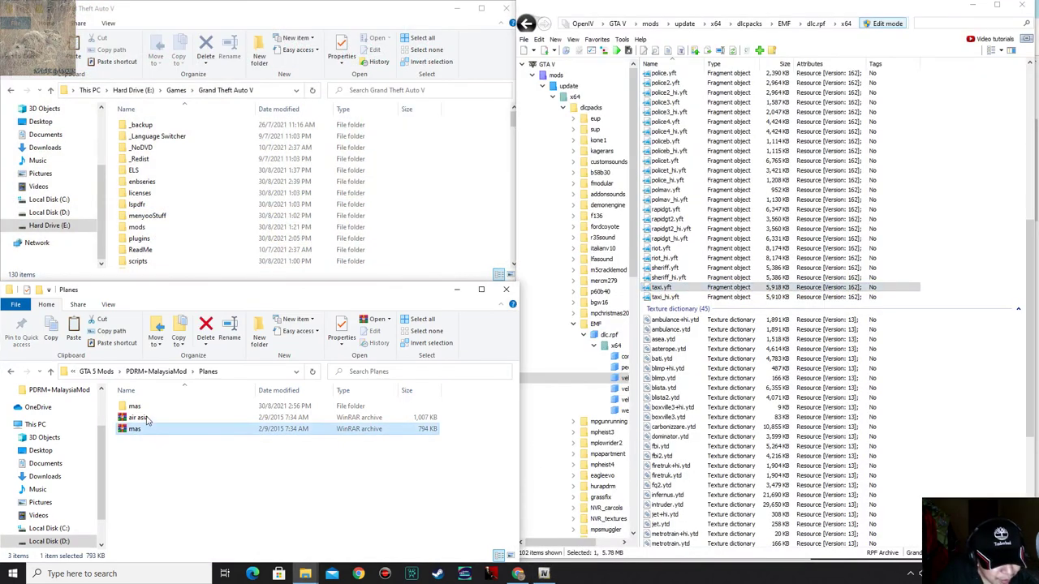
double_click(146, 407)
left_click(152, 430)
Examine the Malaysia Airlines textures of jet.ytd in EMF's vehicles.rpf, and close the texture editor.
scroll(718, 365, "down", 8)
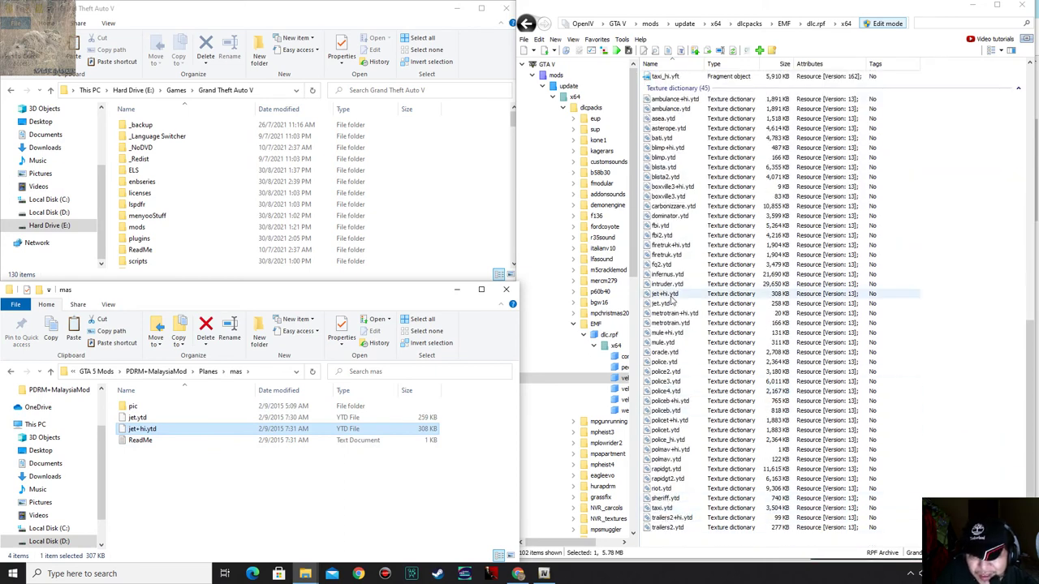
double_click(670, 303)
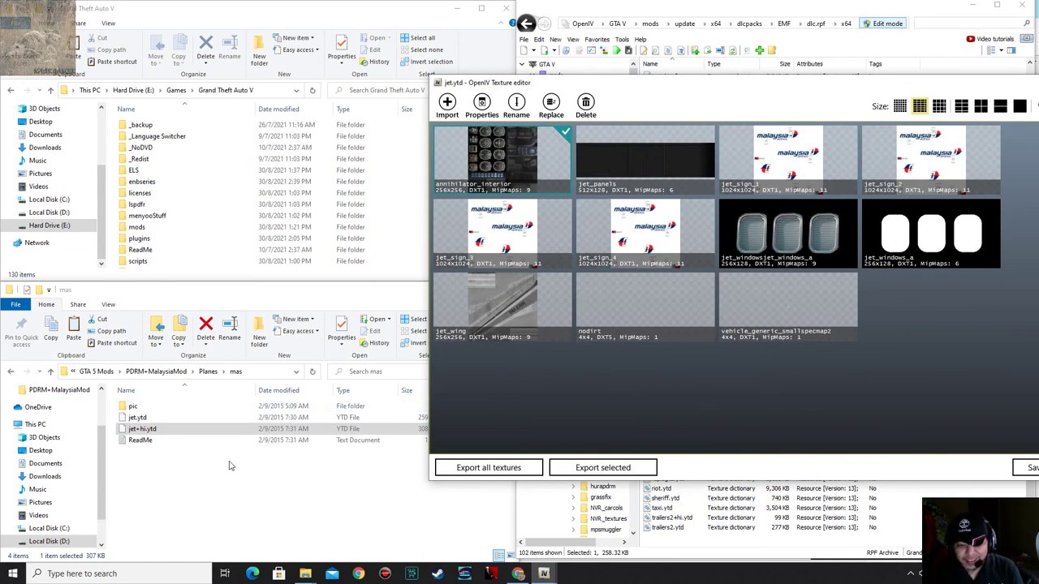
key("Escape")
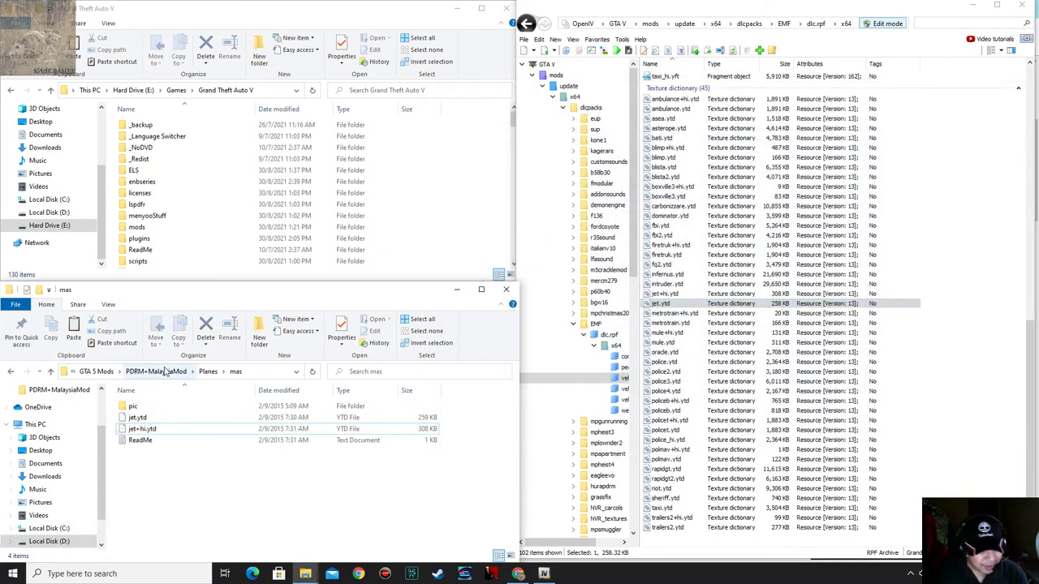
Return to the PDRM+MalaysiaMod folder and delete the Planes folder.
left_click(154, 371)
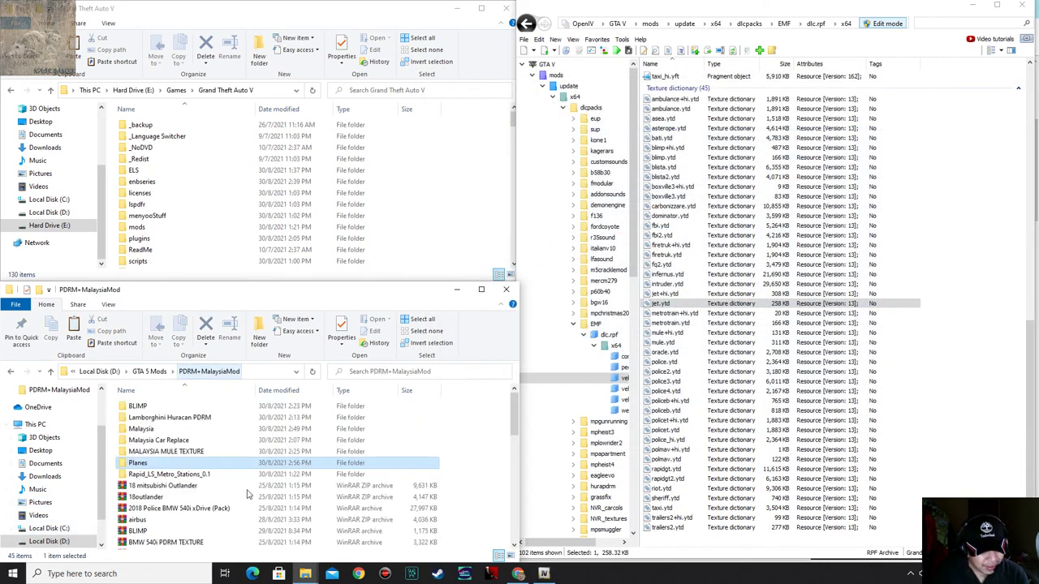
key("Up")
left_click(159, 463)
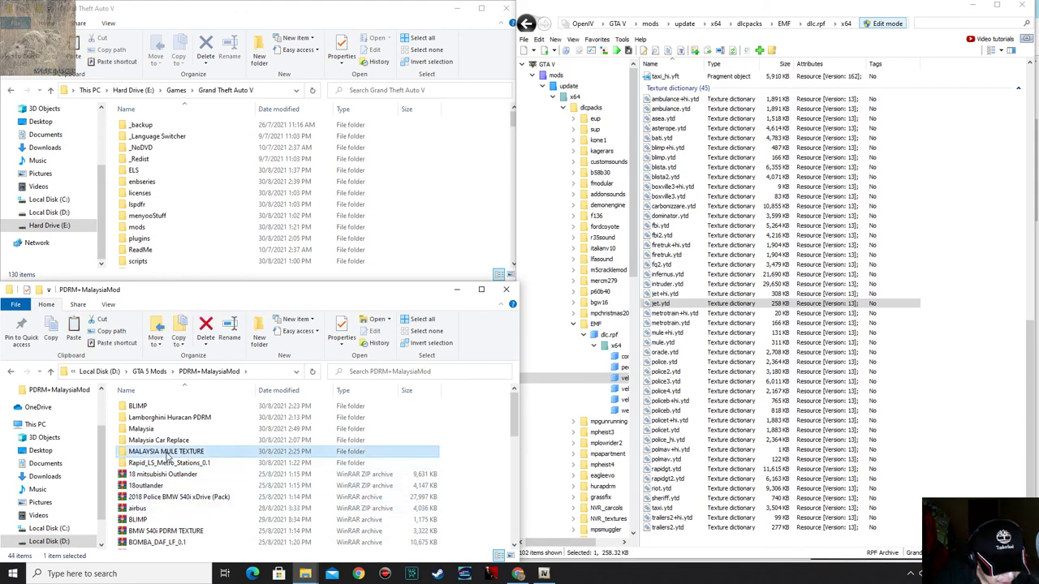
Open the inner MALAYSIA MULE TEXTURE folder and examine the textures of mule+hi.ytd and mule.ytd in EMF's vehicles.rpf.
double_click(217, 449)
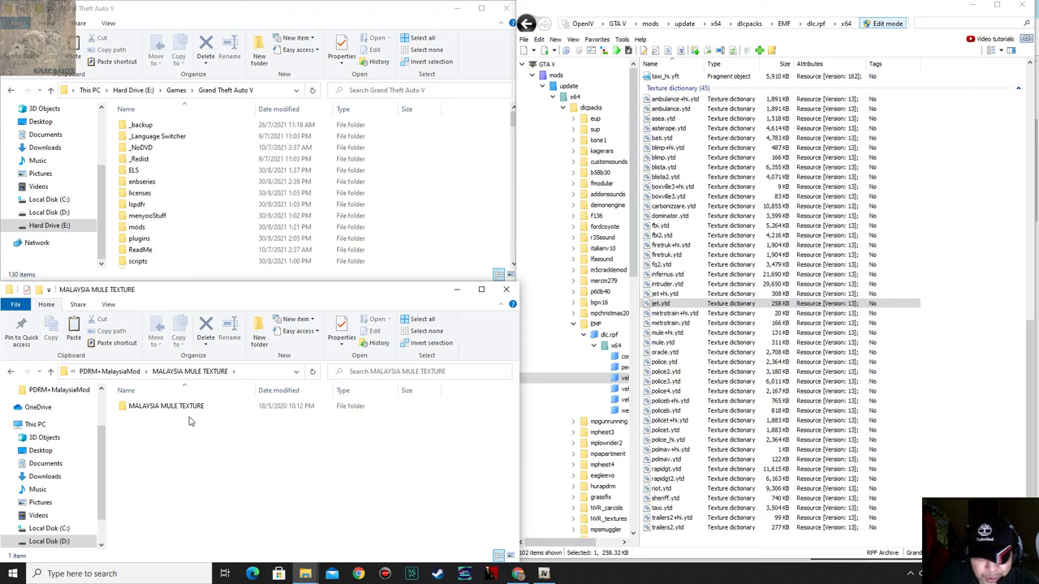
double_click(159, 408)
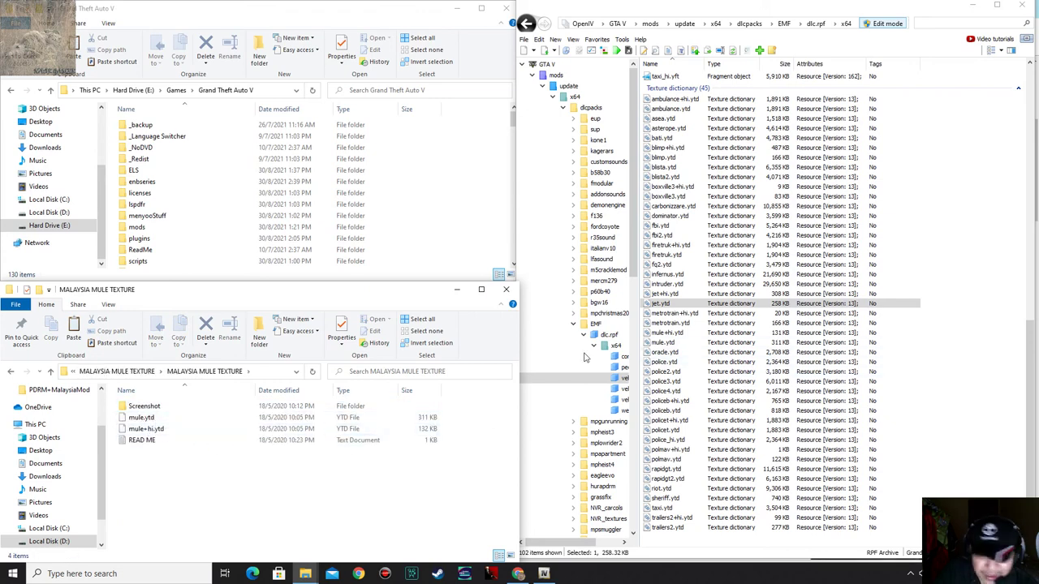
double_click(677, 331)
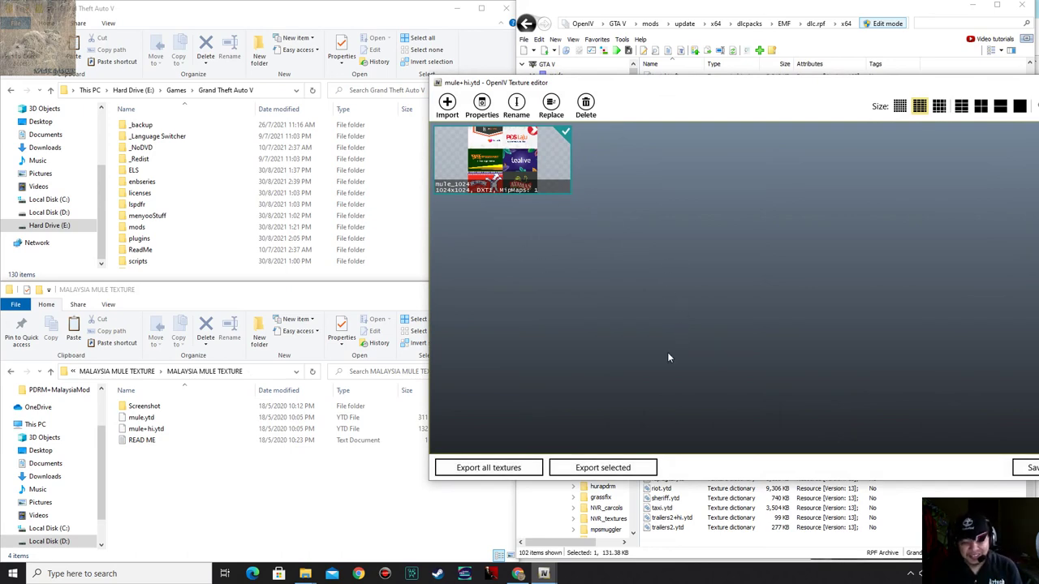
key("Escape")
double_click(666, 343)
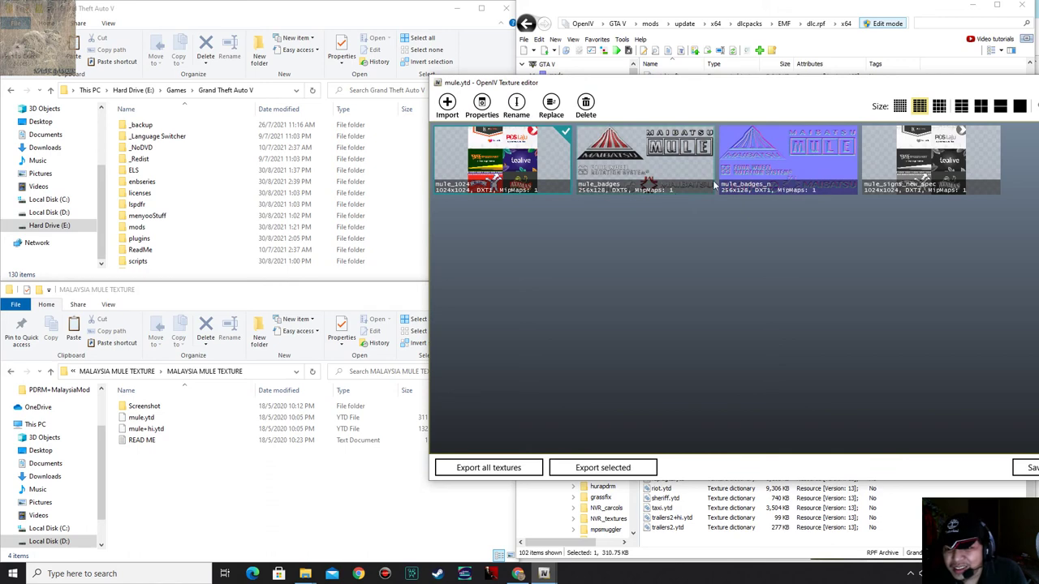
left_click(938, 106)
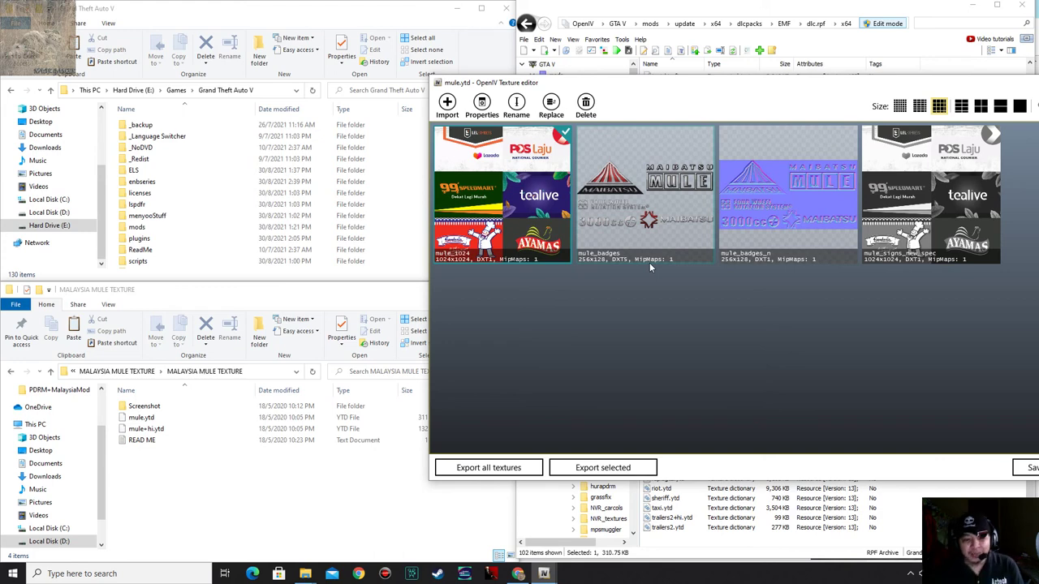
key("Escape")
Go back to PDRM+MalaysiaMod and delete the MALAYSIA MULE TEXTURE folder.
left_click(211, 478)
left_click(132, 371)
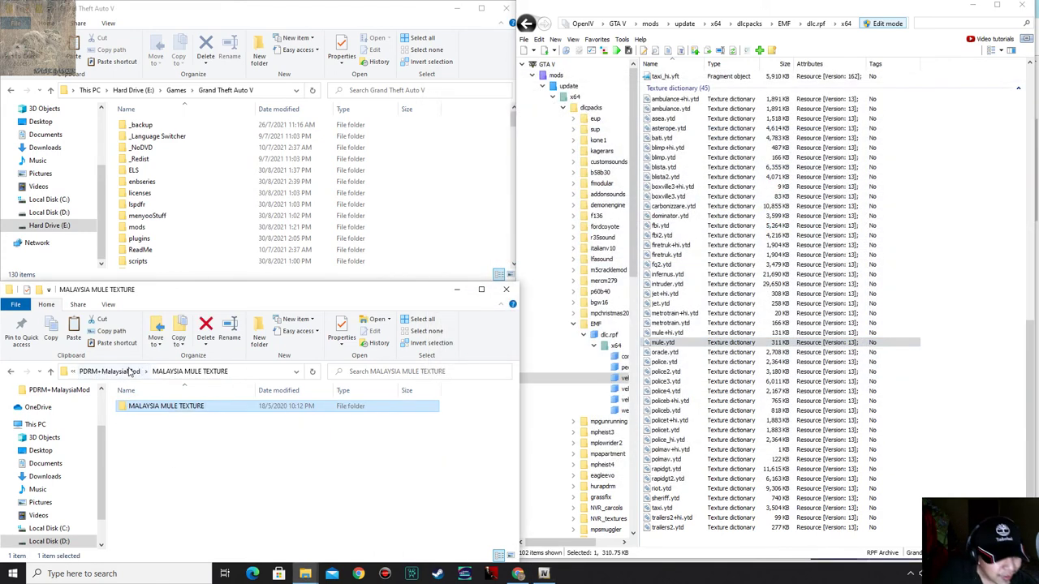
left_click(134, 371)
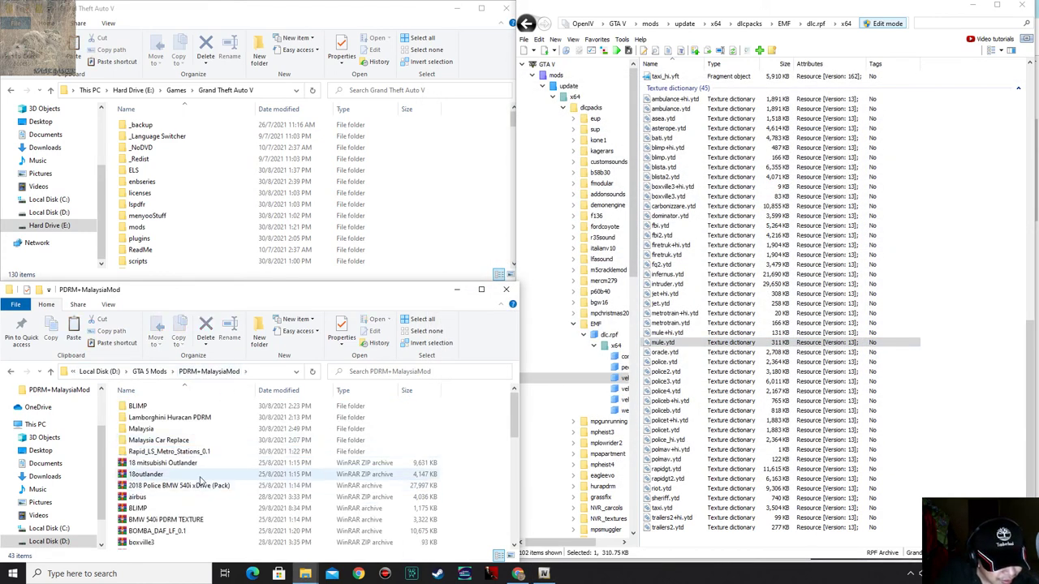
Open the Malaysia folder in PDRM+MalaysiaMod and enter its Malaysia Boleh subfolder.
double_click(164, 455)
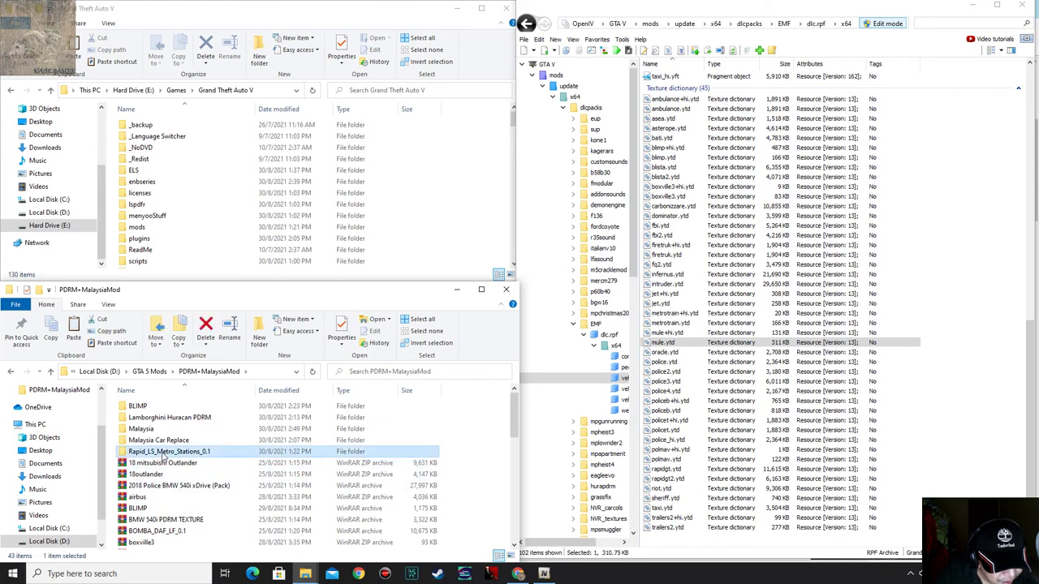
left_click(121, 371)
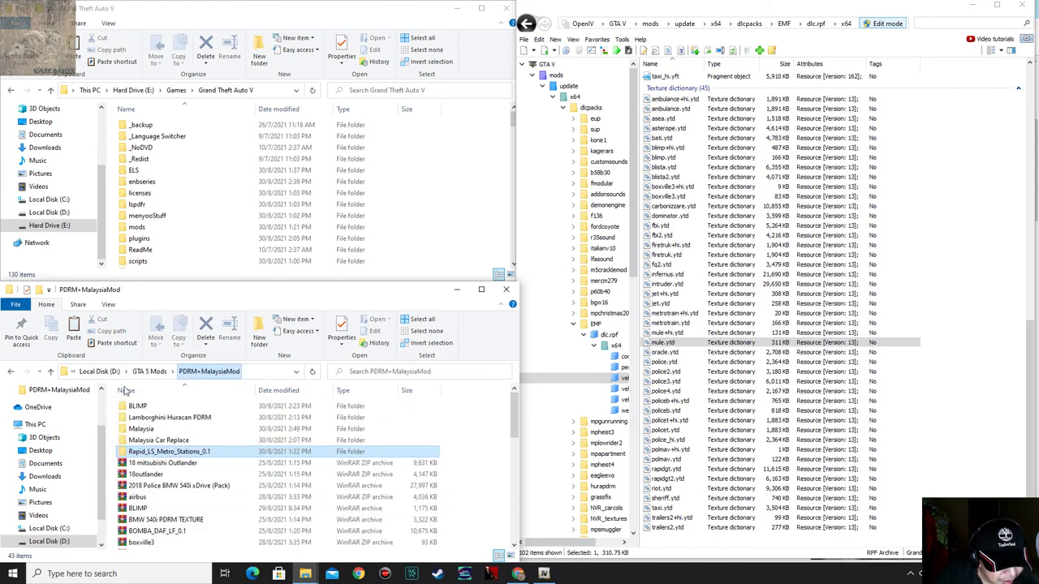
double_click(141, 429)
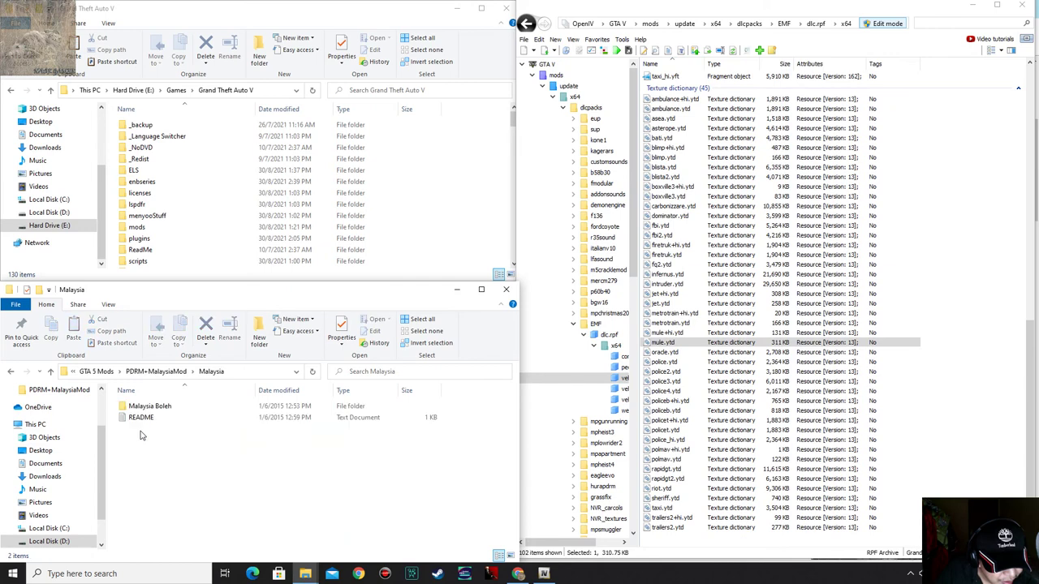
double_click(156, 407)
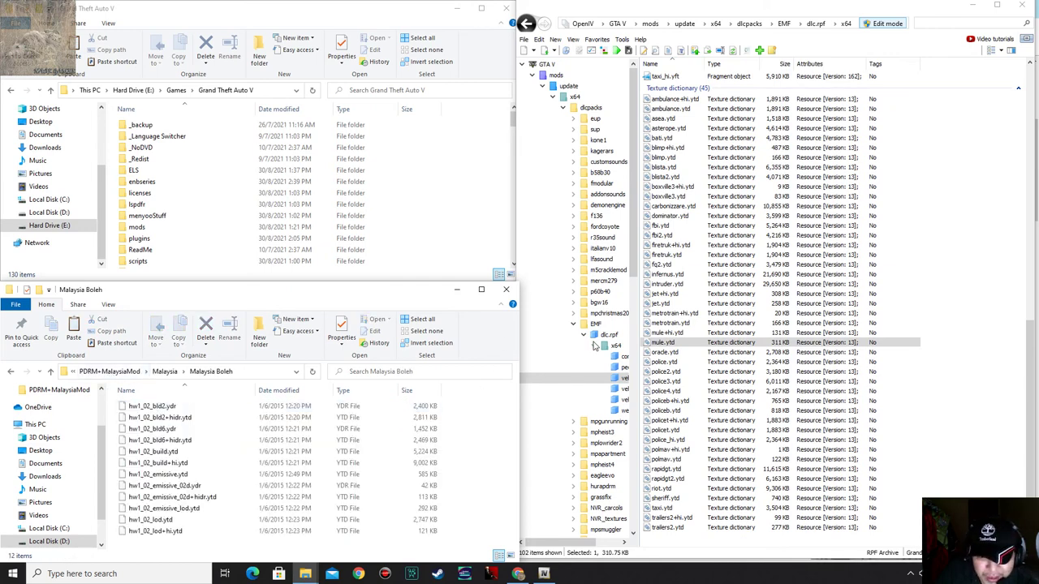
Move OpenIV out of the EMF archive up to the GTA V root folder.
key("BackSpace")
key("BackSpace")
key("BackSpace")
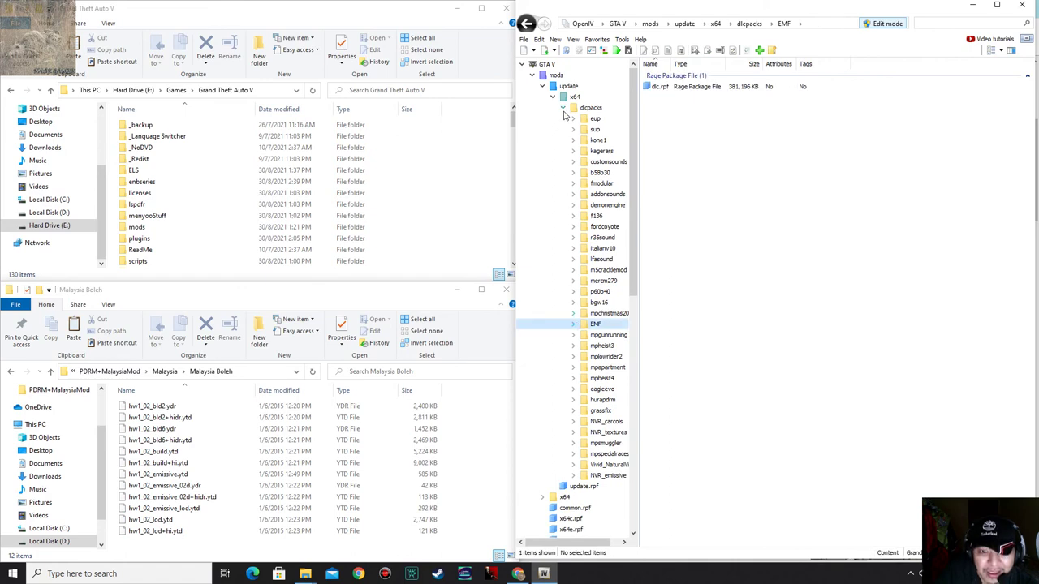
key("BackSpace")
key("BackSpace")
key("BackSpace")
key("BackSpace")
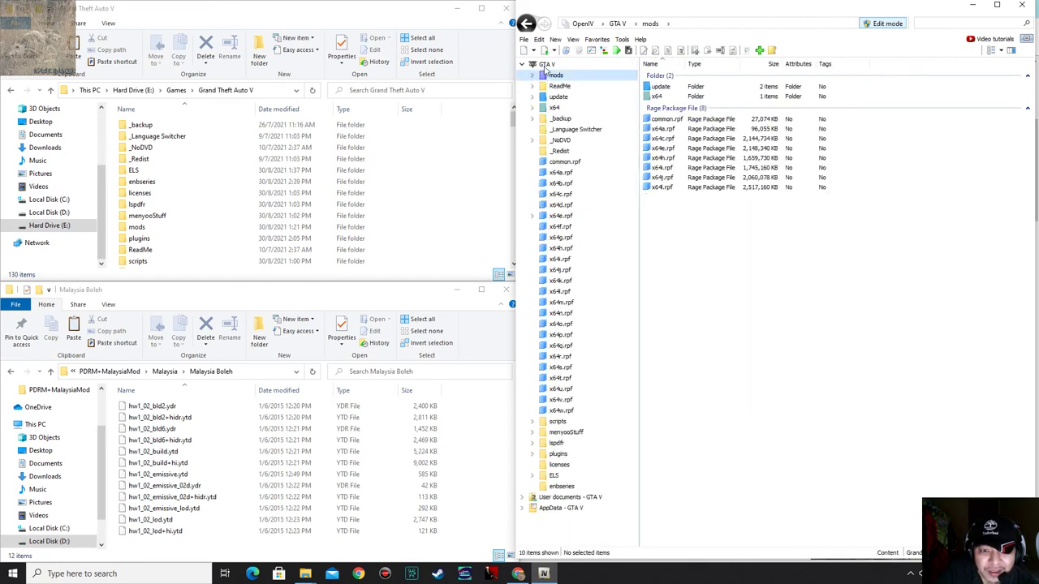
key("BackSpace")
Read the installation instructions in the Malaysia folder's README and close it.
left_click(180, 371)
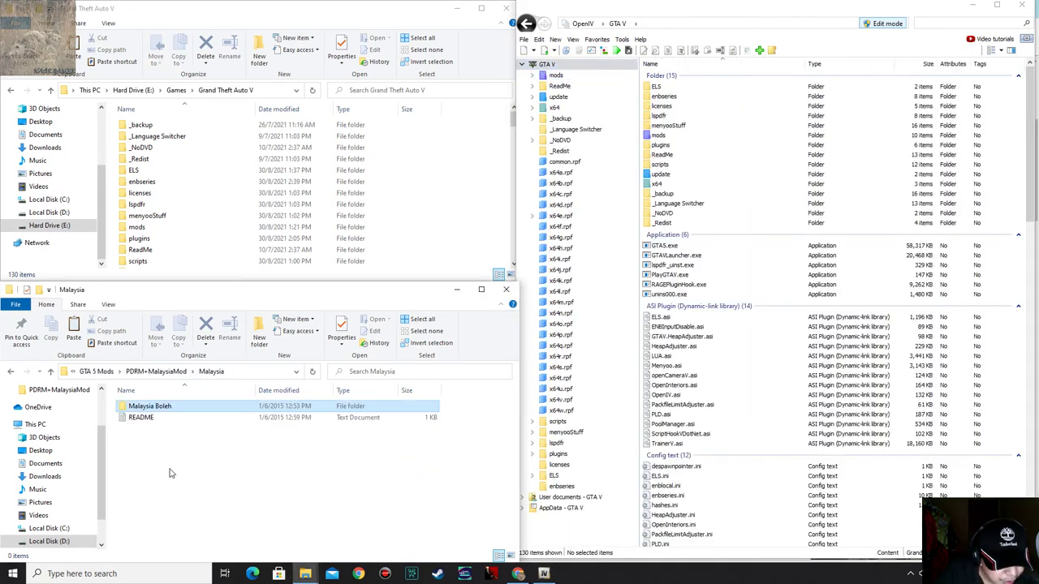
double_click(147, 419)
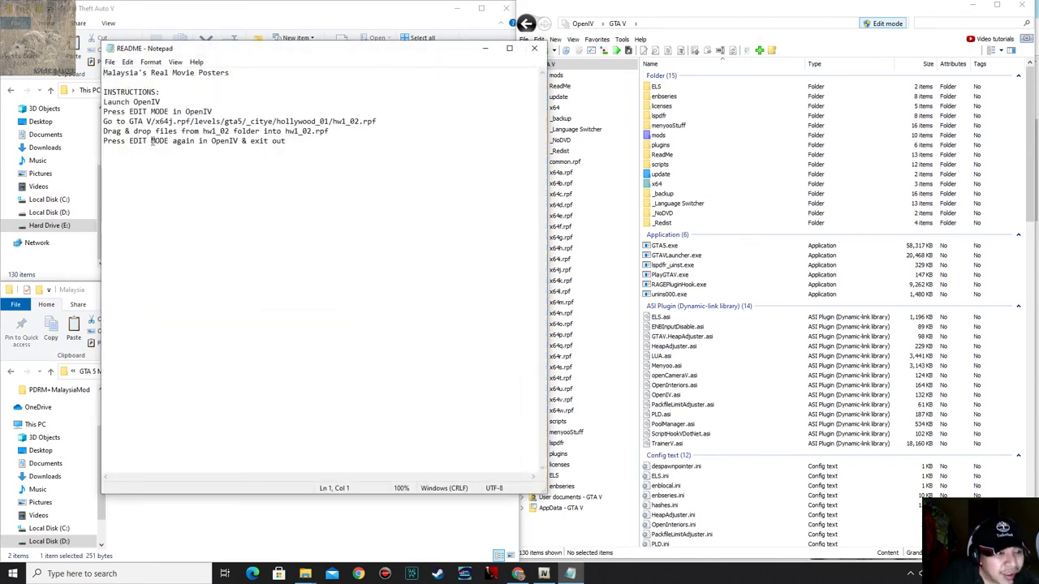
left_click(536, 49)
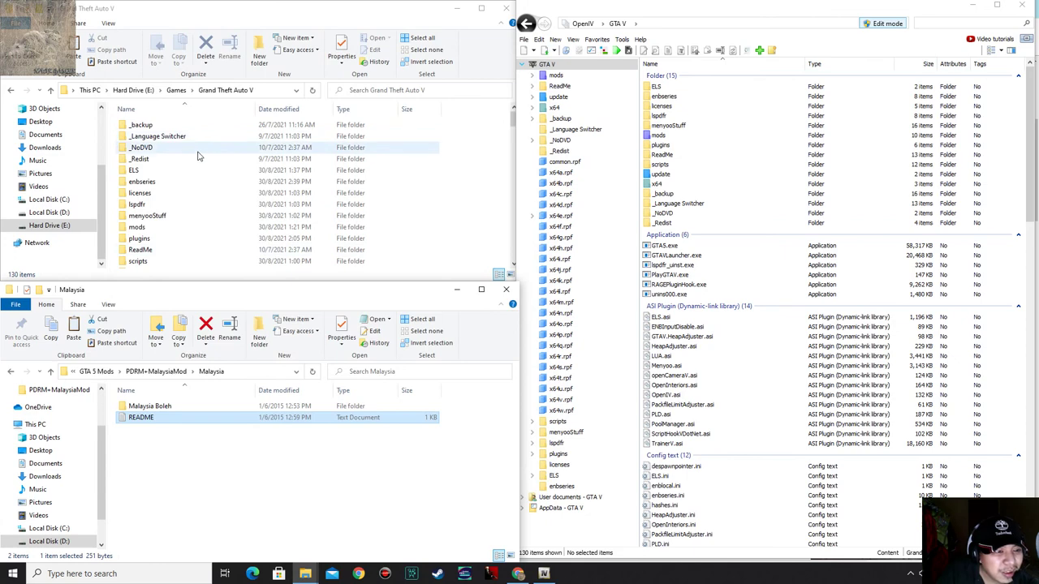
Locate x64j.rpf in the Grand Theft Auto V folder and select its copy in the mods folder.
scroll(197, 158, "down", 5)
scroll(200, 161, "down", 3)
scroll(207, 224, "down", 10)
scroll(207, 224, "down", 6)
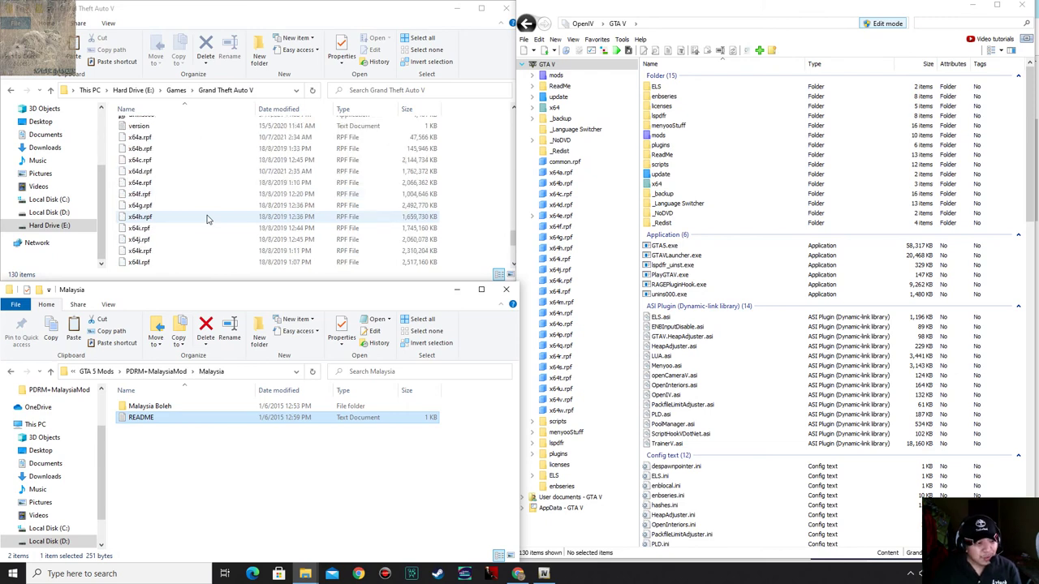
left_click(160, 241)
scroll(178, 189, "up", 18)
scroll(177, 190, "up", 5)
double_click(162, 158)
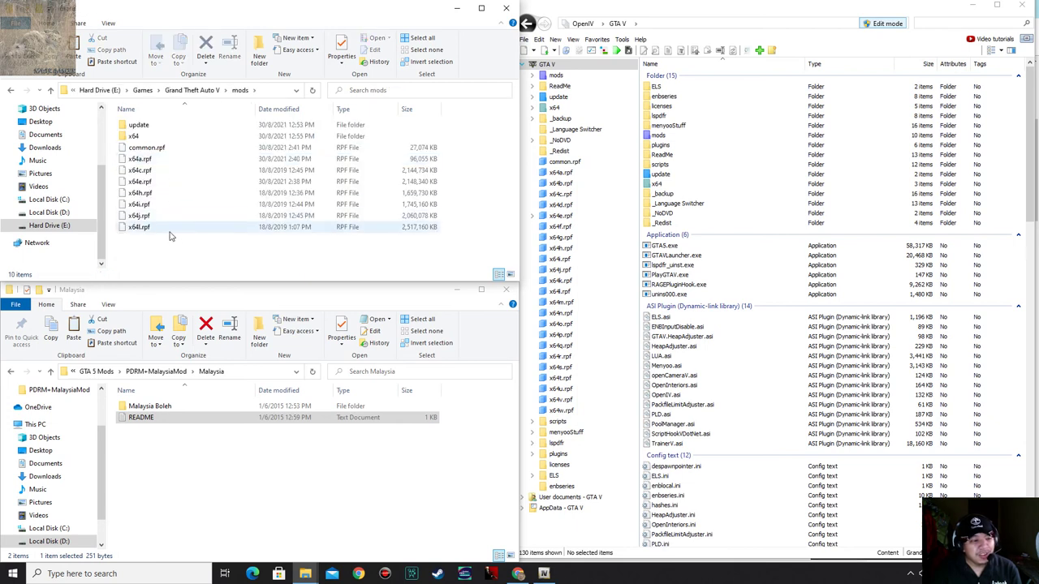
left_click(167, 217)
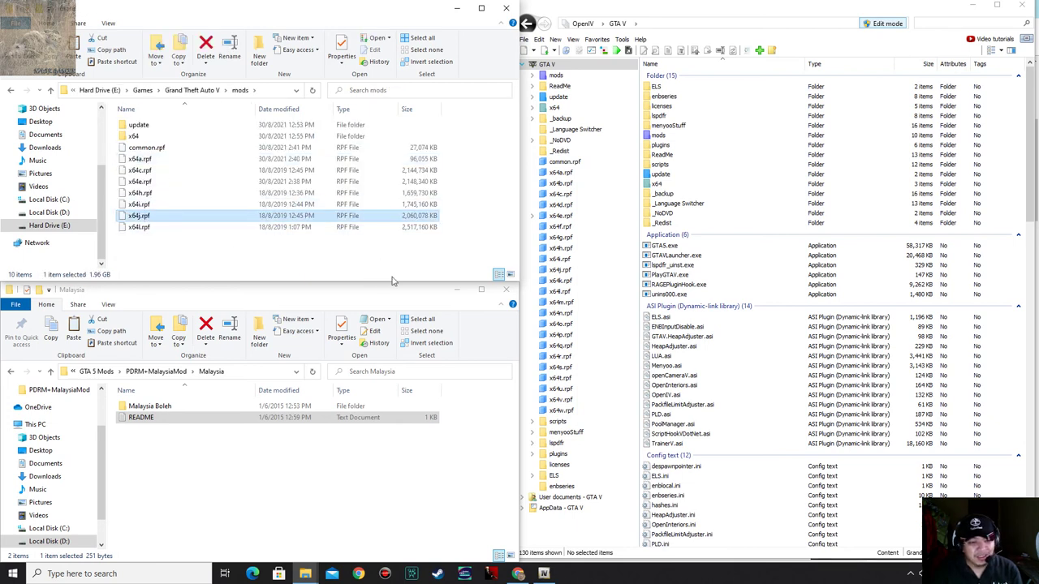
Open x64j.rpf in OpenIV, switch to its copy in the mods folder, and enter the levels folder.
left_click(566, 270)
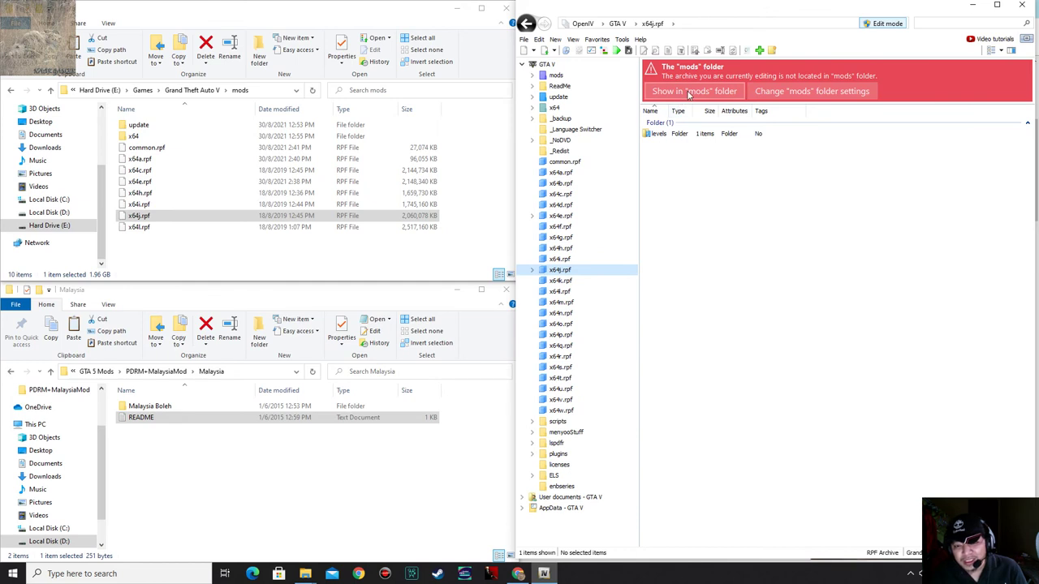
left_click(688, 91)
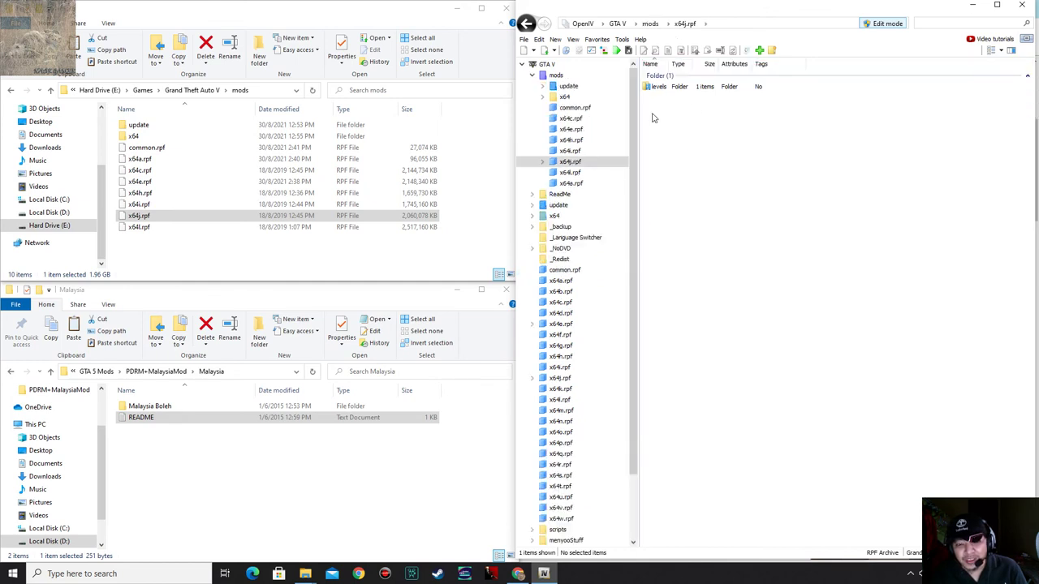
double_click(686, 86)
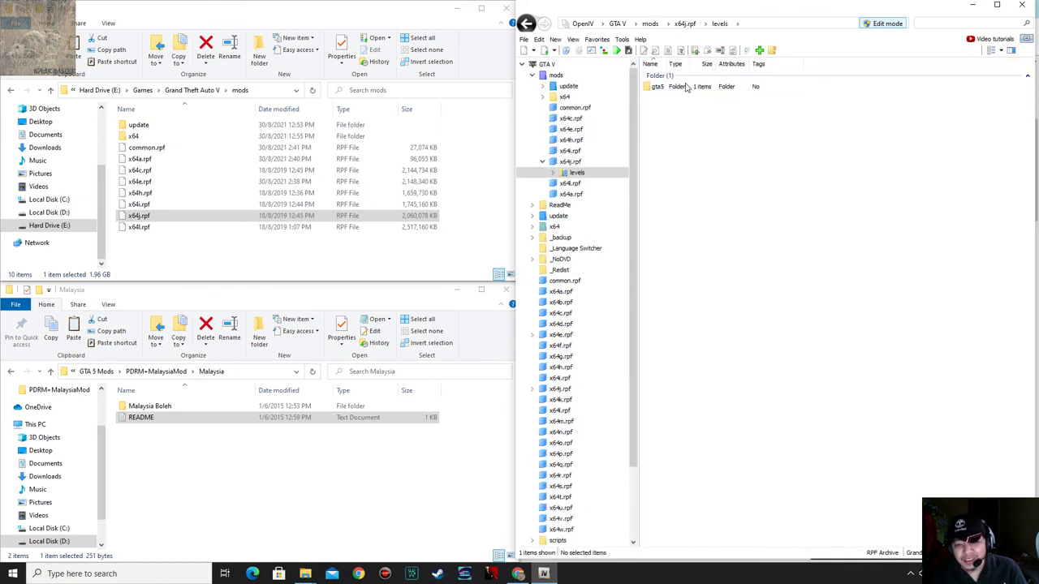
Following the README path, open gta5/_citye/hollywood_01/hw1_02.rpf inside the mods copy of x64j.rpf, and close the README.
double_click(141, 418)
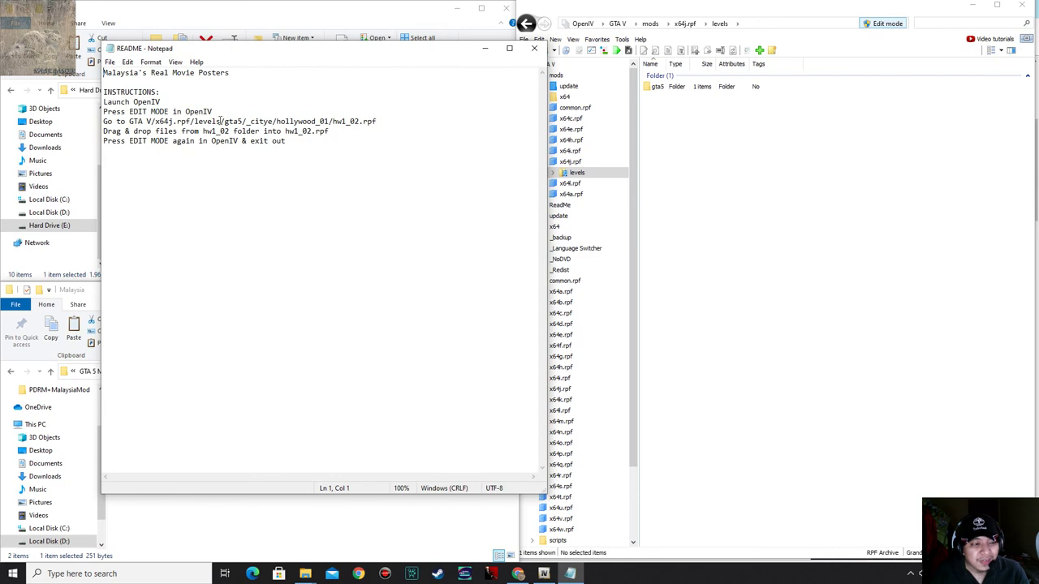
left_click(679, 87)
double_click(680, 87)
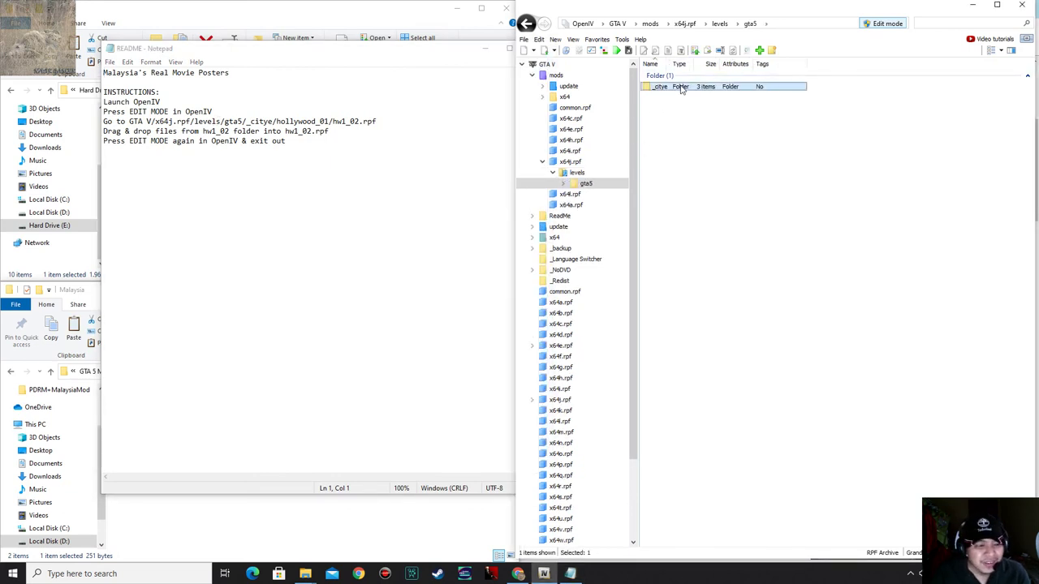
double_click(680, 87)
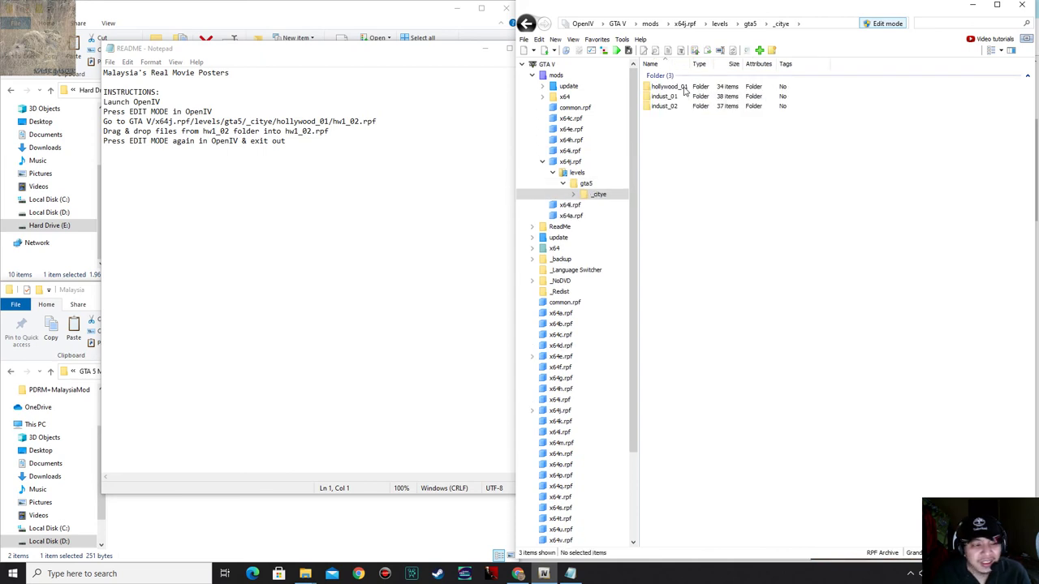
double_click(680, 86)
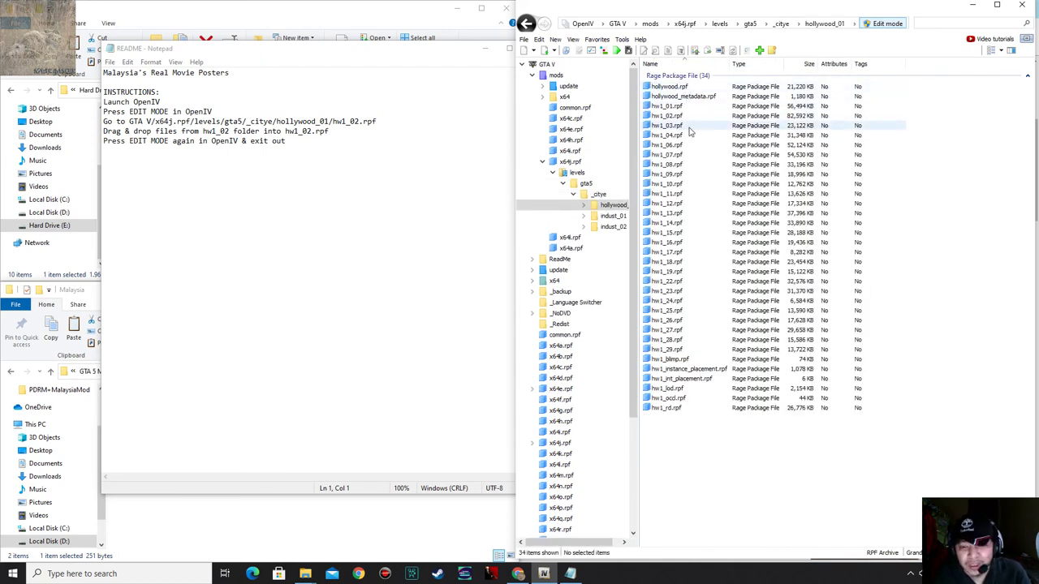
double_click(680, 116)
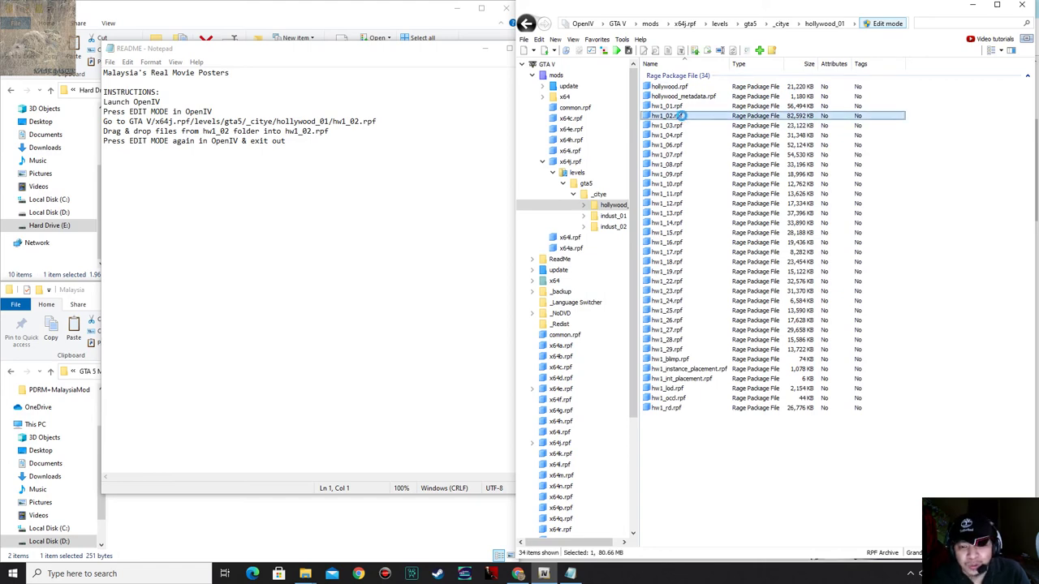
left_click(200, 142)
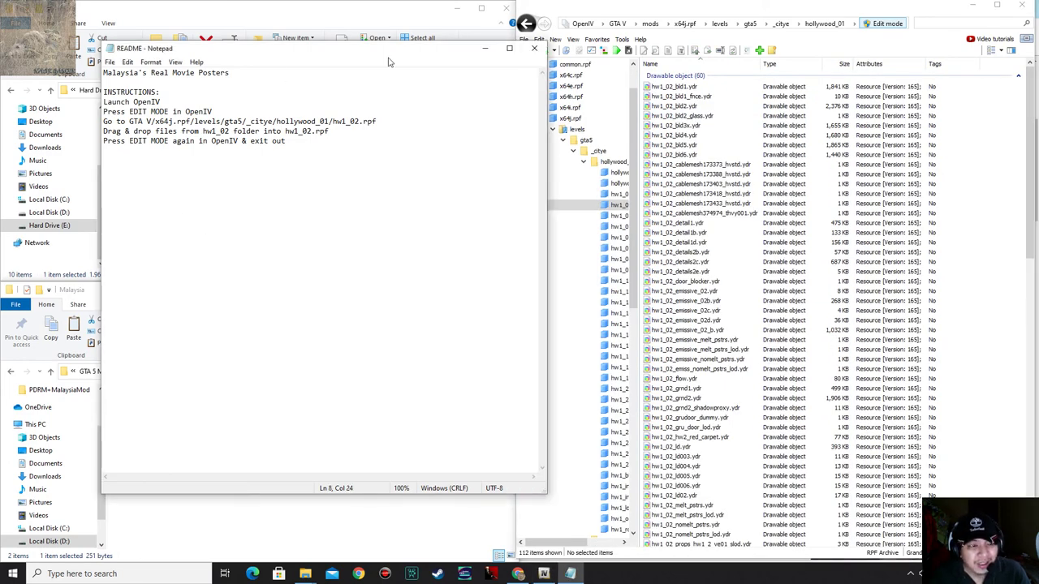
left_click(534, 48)
Add all the Malaysia Boleh files to hw1_02.rpf in OpenIV, and go back to the Malaysia folder.
left_click(157, 409)
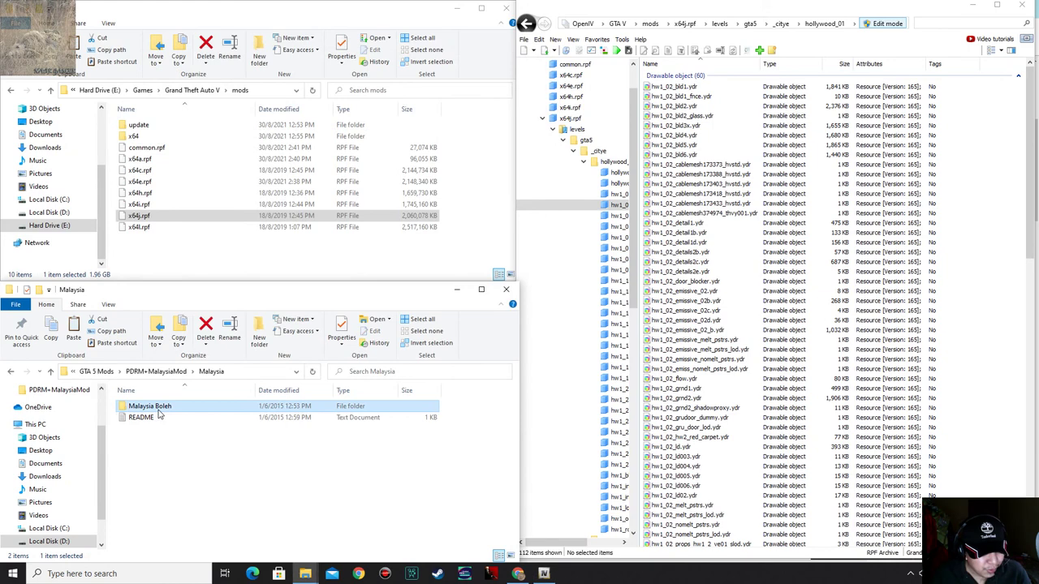
double_click(154, 407)
key("ctrl+a")
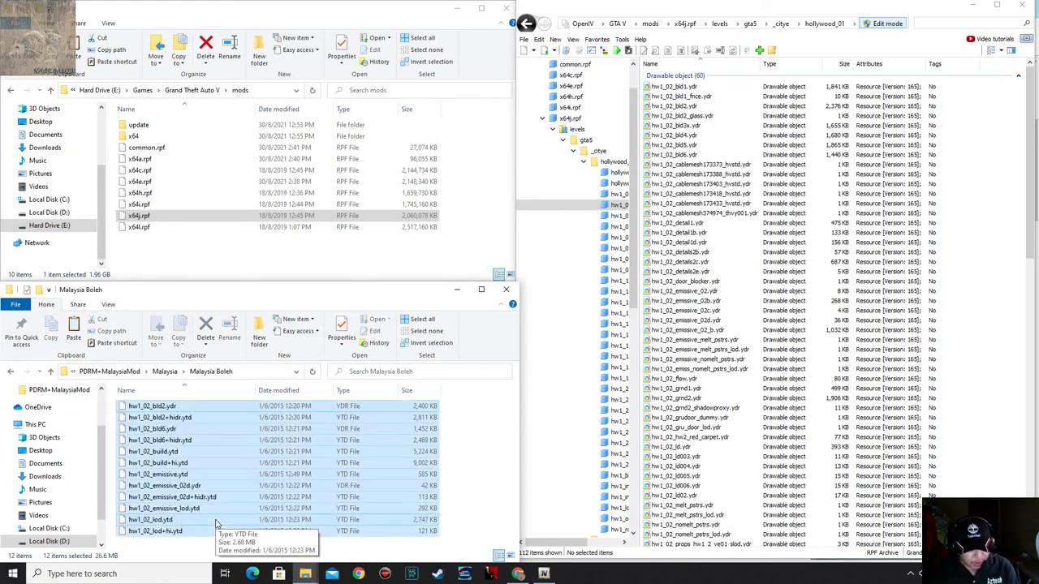
left_click_drag(229, 412, 955, 327)
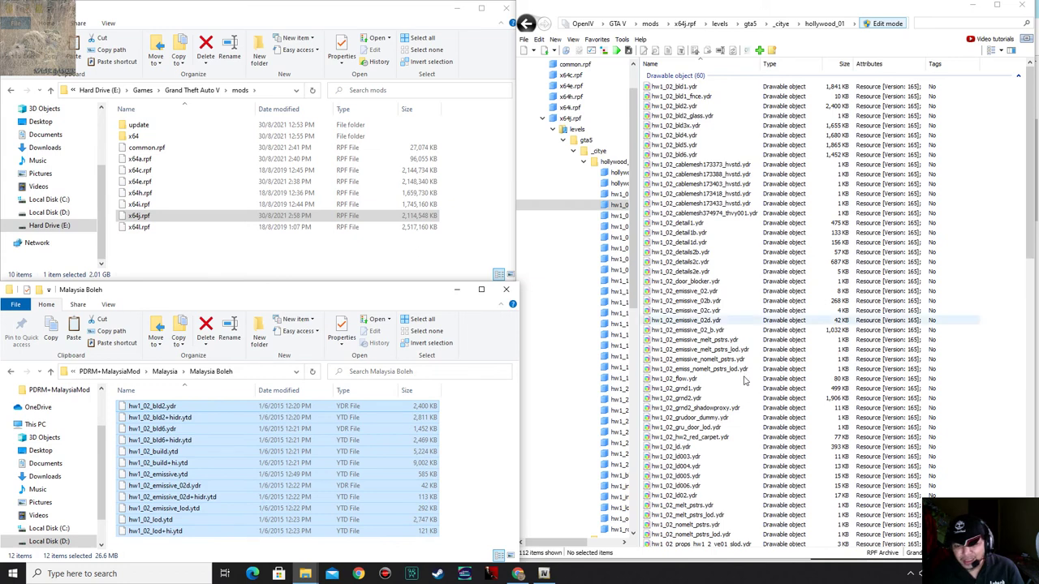
left_click(489, 458)
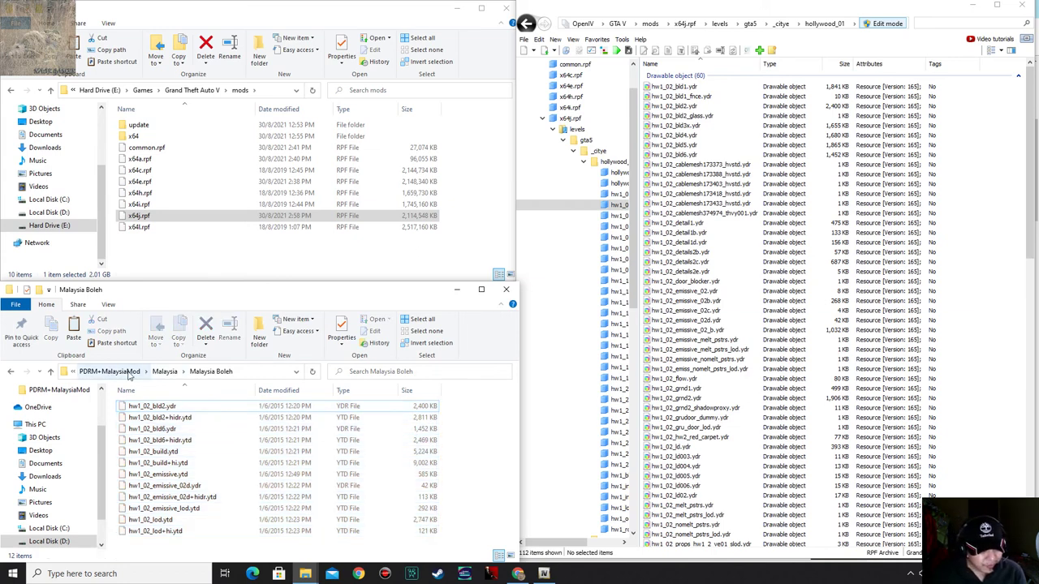
left_click(163, 372)
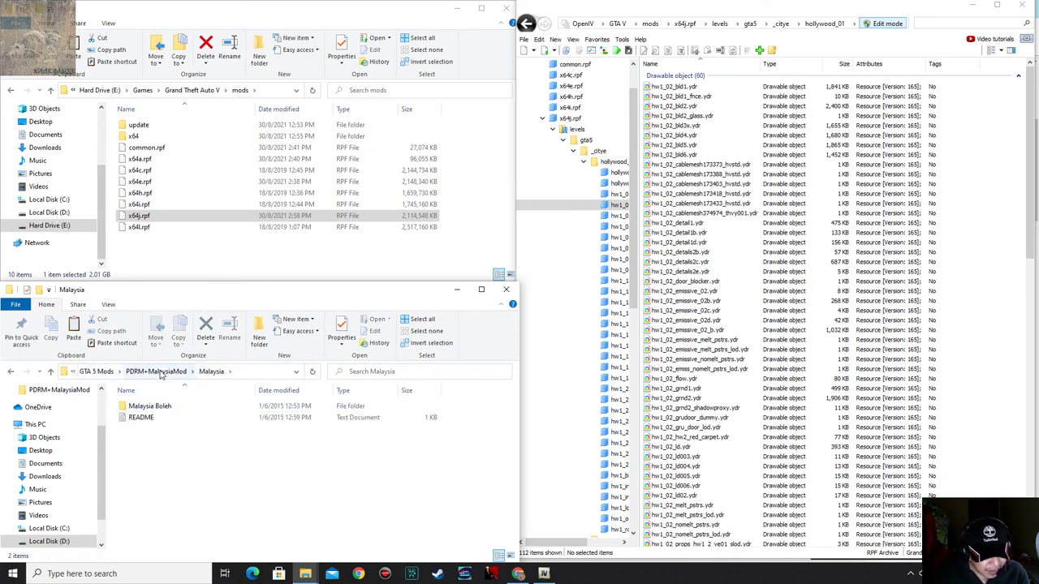
Delete the Malaysia folder from PDRM+MalaysiaMod and open the inner BLIMP folder.
left_click(158, 372)
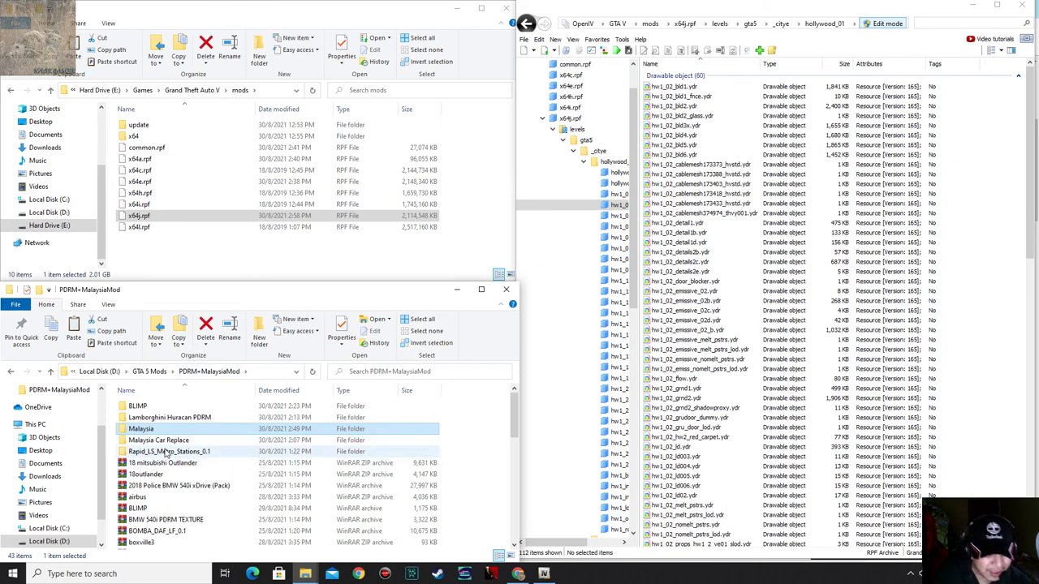
key("Delete")
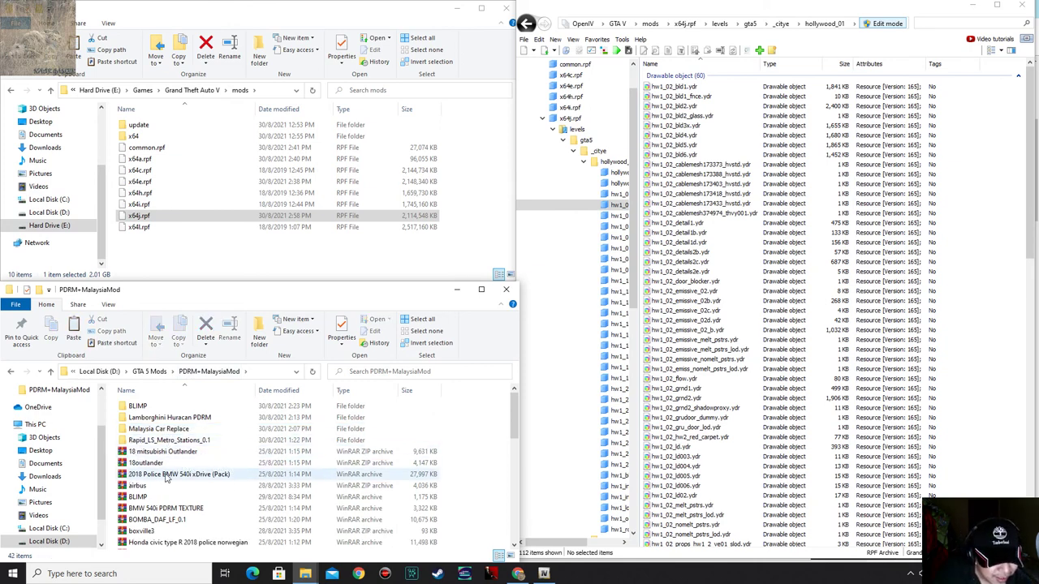
double_click(138, 406)
double_click(140, 406)
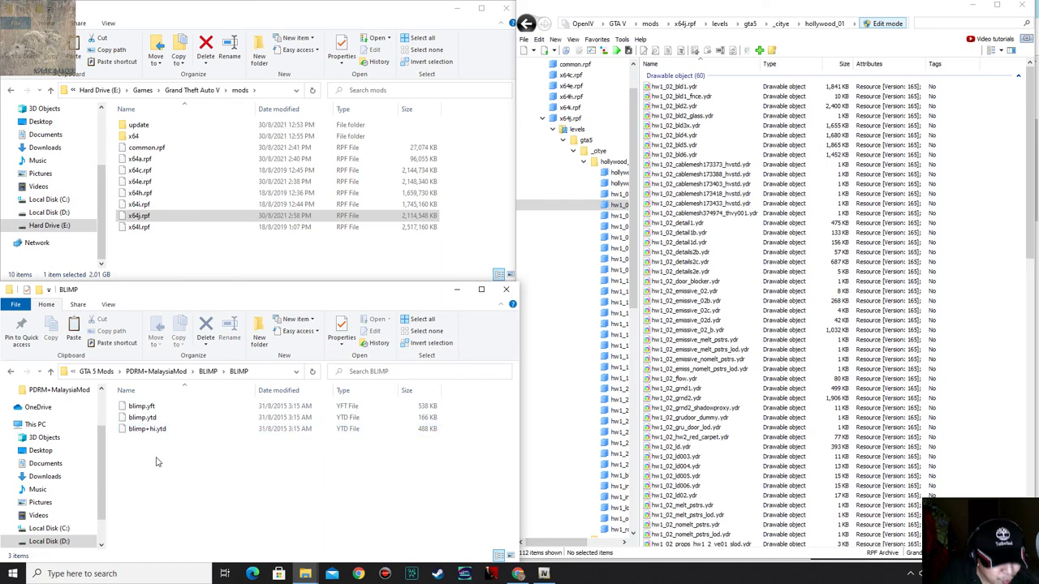
Collapse the expanded x64j.rpf tree in OpenIV and return to the mods folder.
left_click(583, 161)
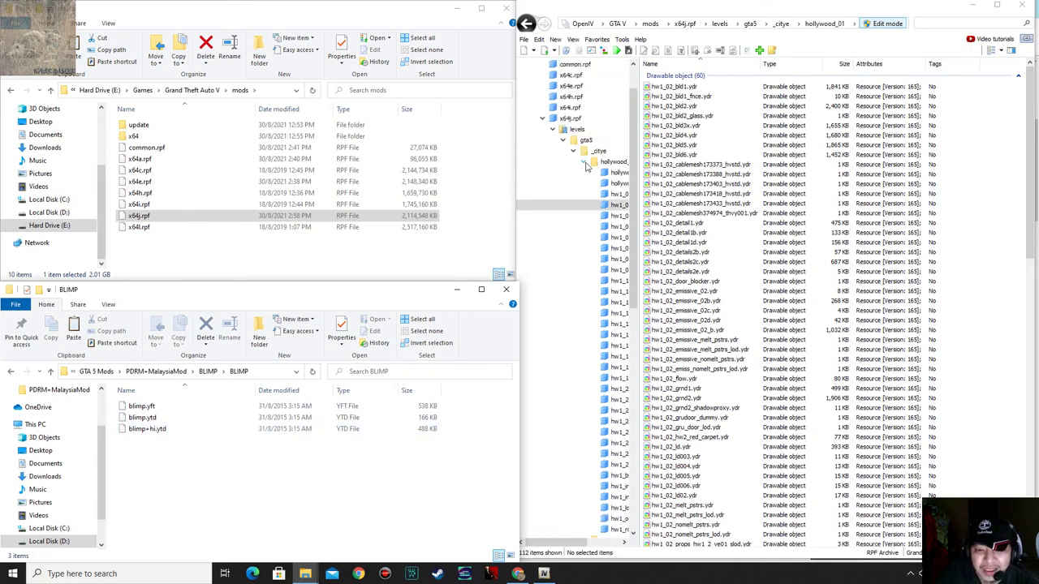
left_click(573, 151)
key("Left")
key("Left")
key("Left")
key("Left")
key("Left")
key("Left")
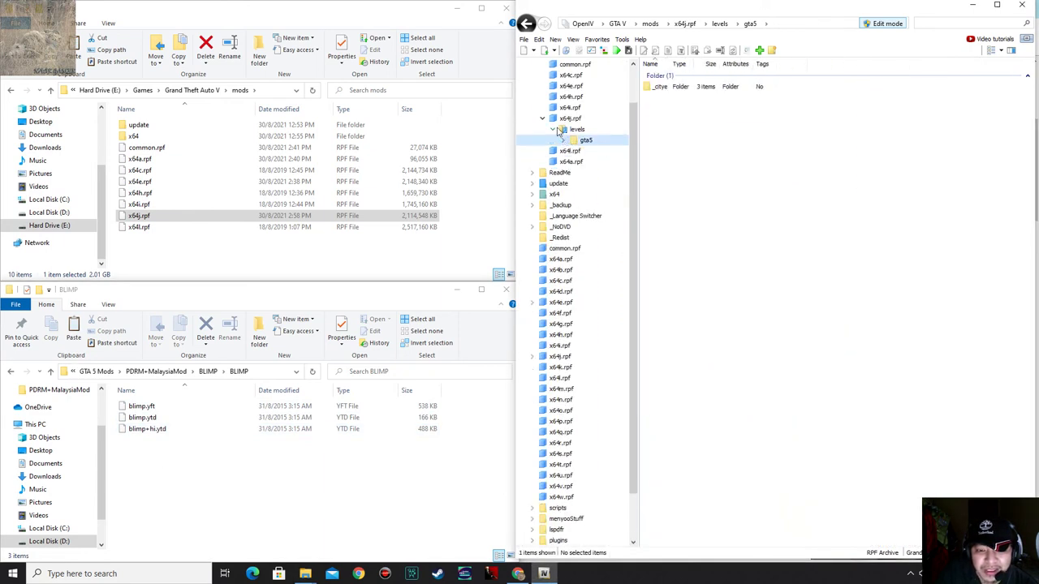
key("Left")
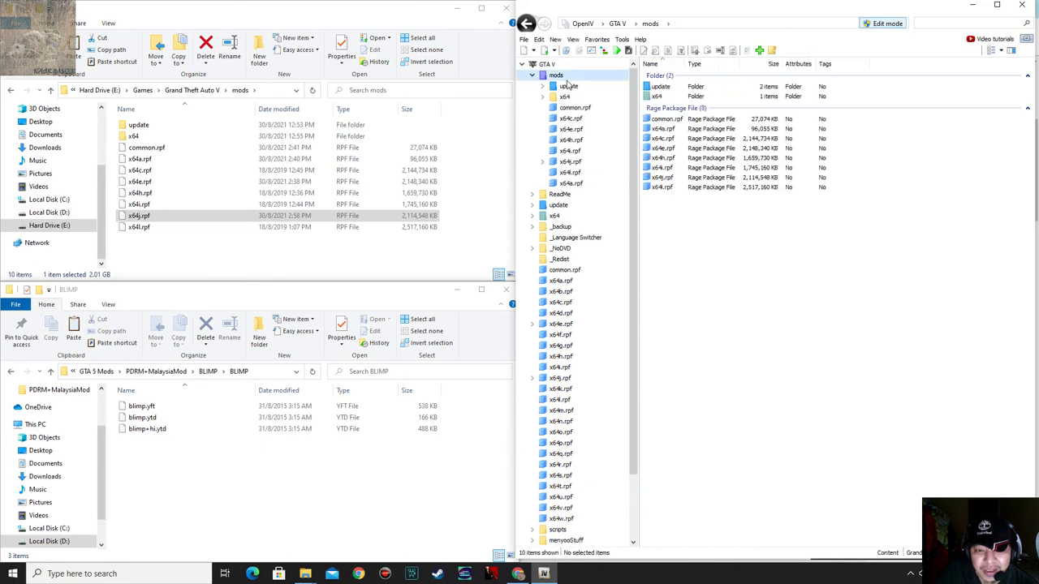
Open update/x64/dlcpacks/EMF/dlc.rpf/x64 inside the mods folder and enter its vehicles package.
double_click(681, 86)
left_click(685, 88)
double_click(686, 88)
double_click(685, 87)
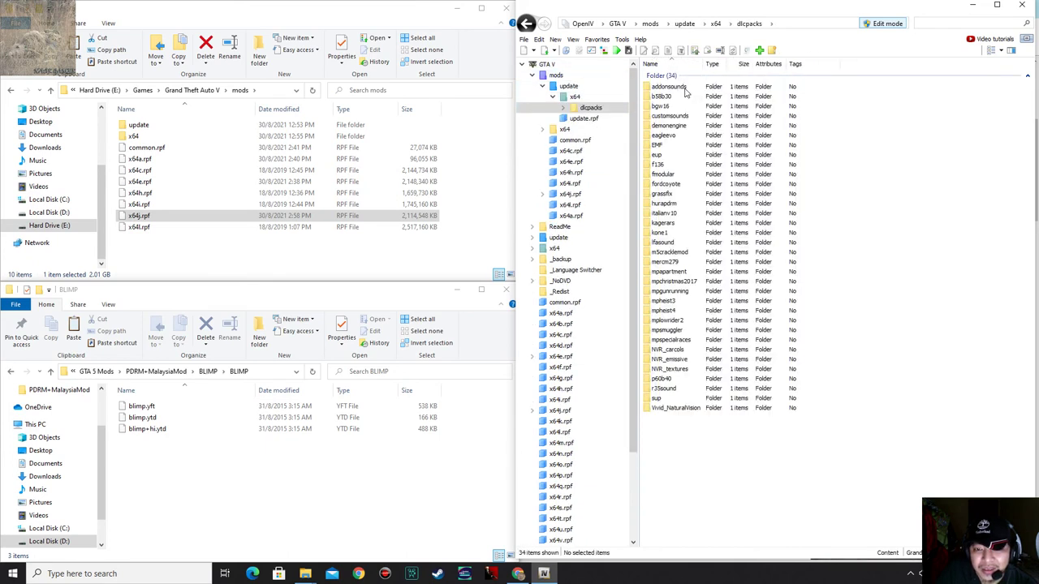
double_click(664, 148)
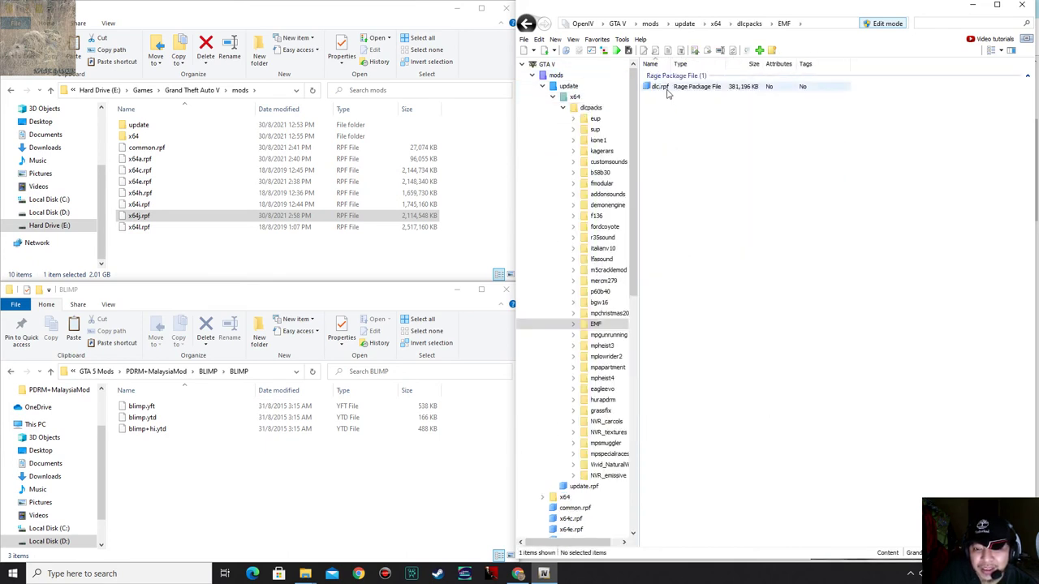
double_click(667, 87)
double_click(667, 87)
double_click(667, 105)
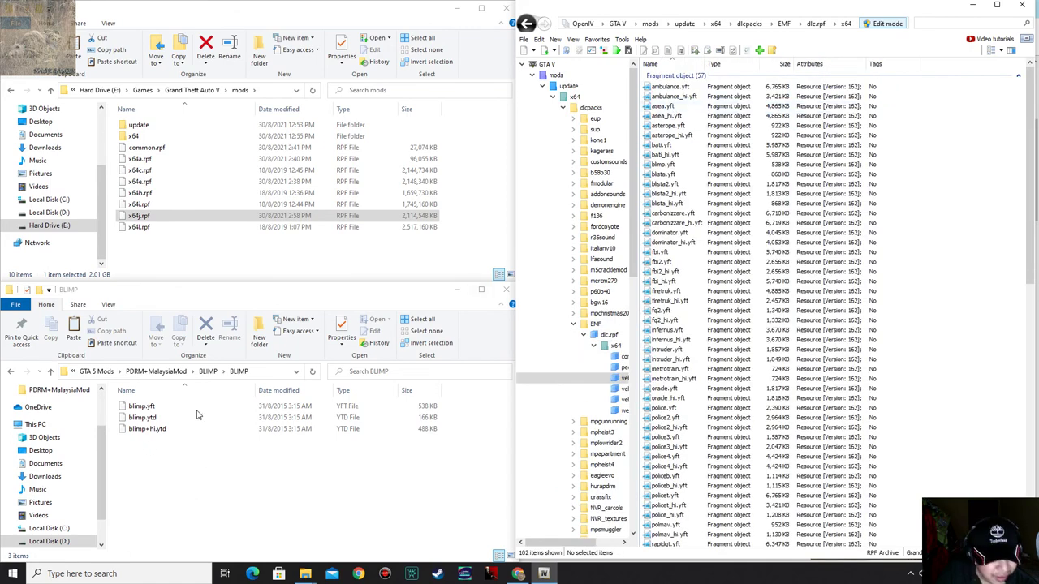
Preview blimp.yft in the model viewer, orbit around the blimp, and close the viewer.
left_click(667, 165)
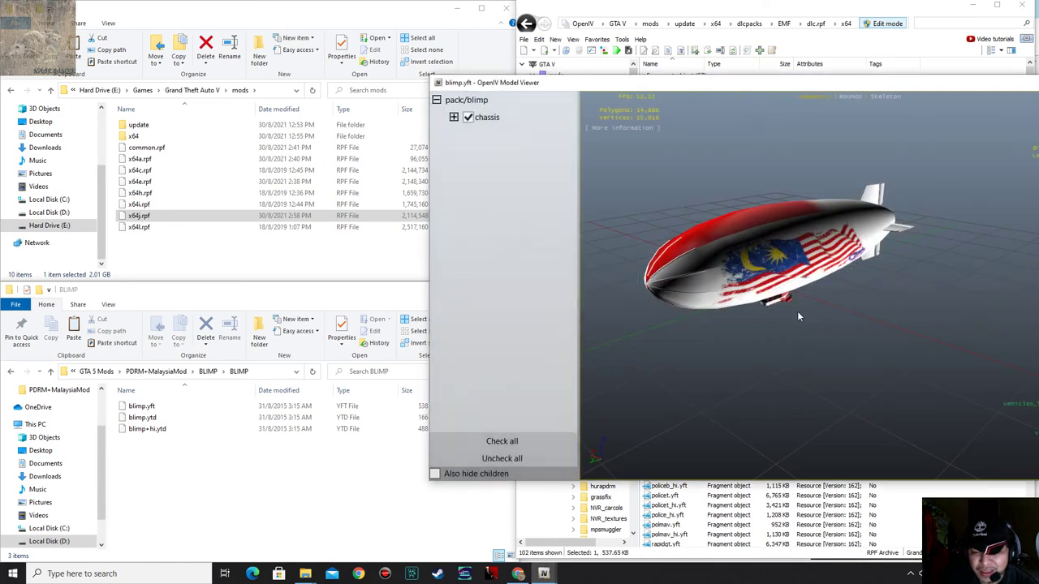
left_click_drag(867, 276, 874, 309)
key("Escape")
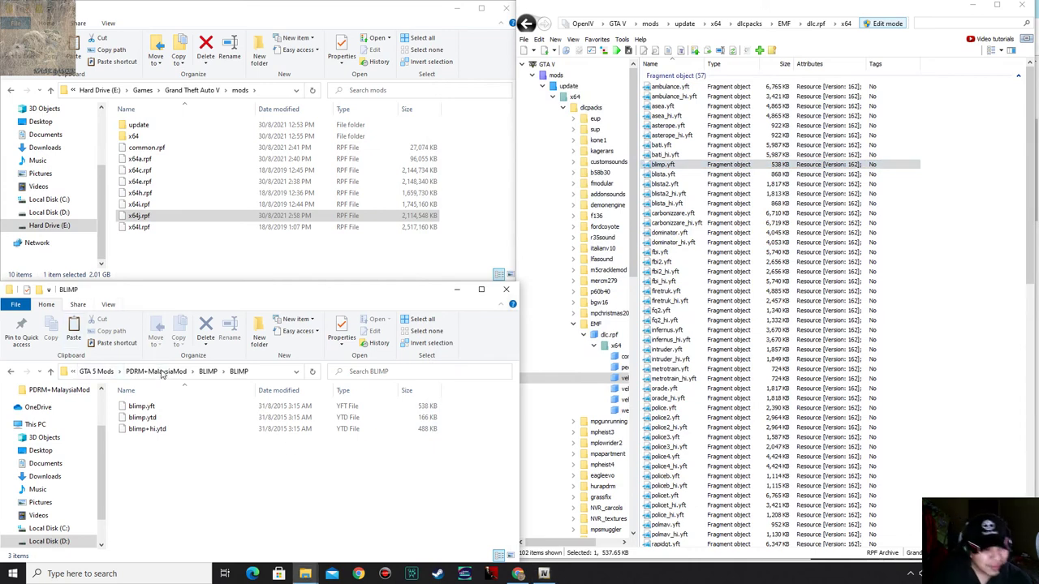
Go back to PDRM+MalaysiaMod and delete the BLIMP folder.
left_click(155, 370)
key("Delete")
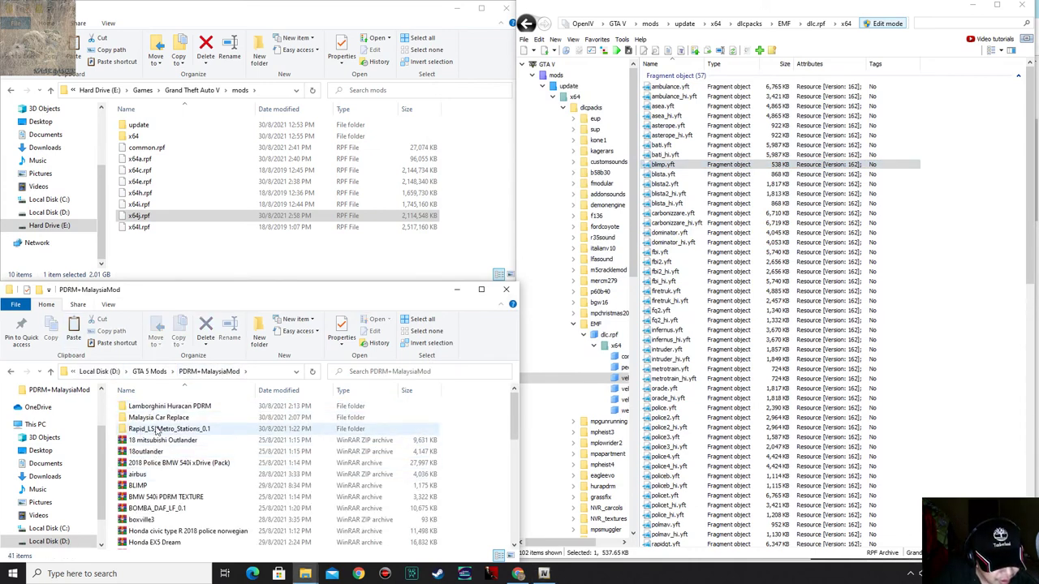
double_click(161, 439)
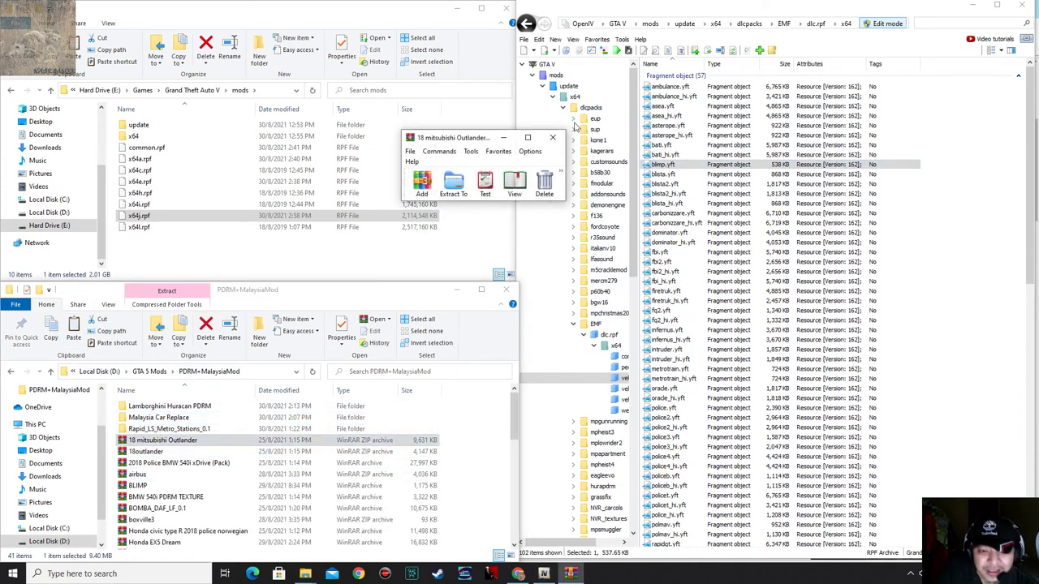
left_click(551, 139)
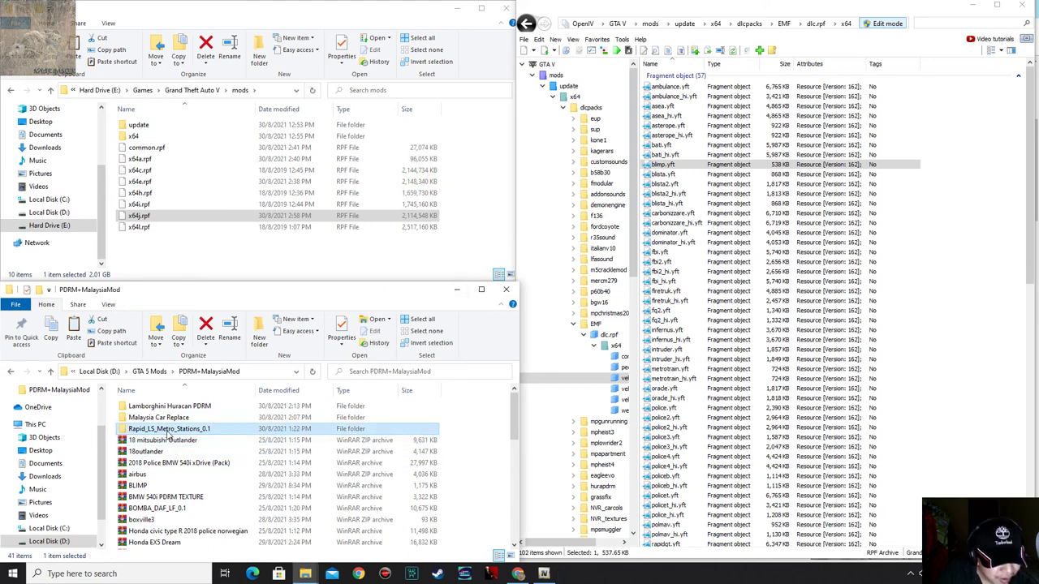
Open the RapidLS Metro Stations folder inside Rapid_LS_Metro_Stations_0.1.
double_click(169, 428)
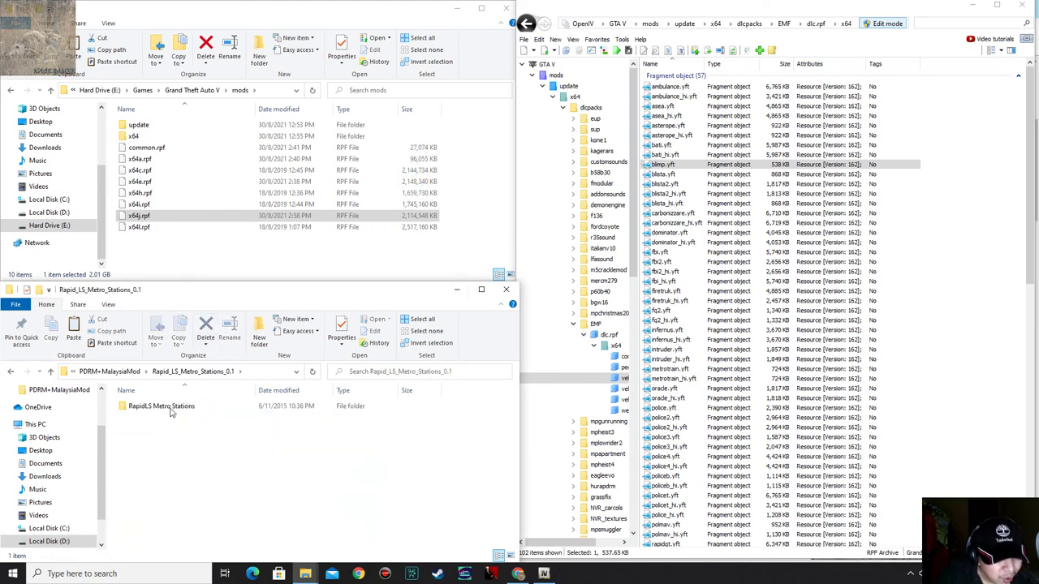
double_click(170, 410)
double_click(170, 407)
left_click(138, 372)
double_click(172, 406)
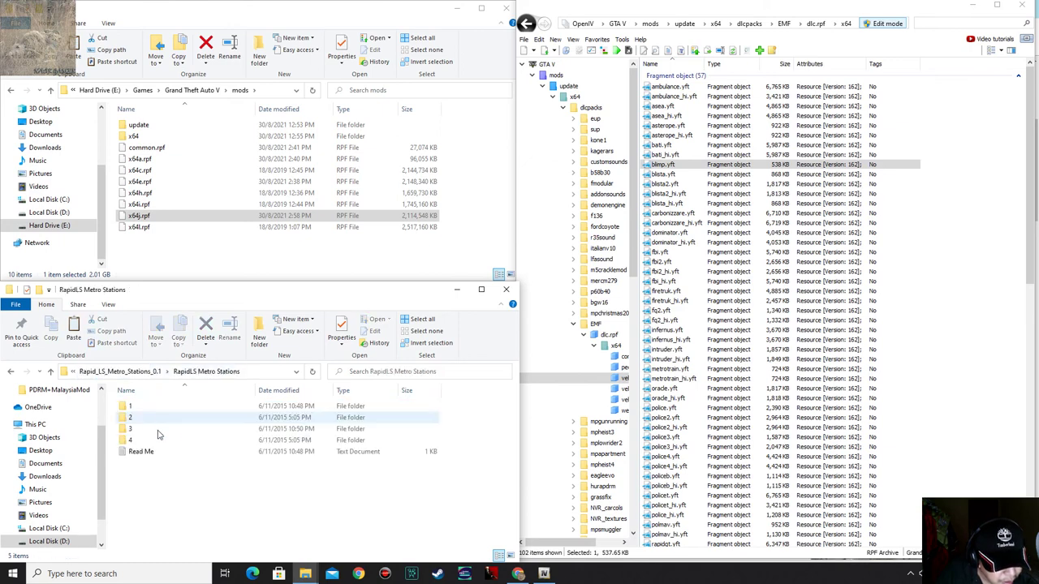
Check the main Read Me of RapidLS Metro Stations, and open the Read Me inside folder 1.
double_click(154, 452)
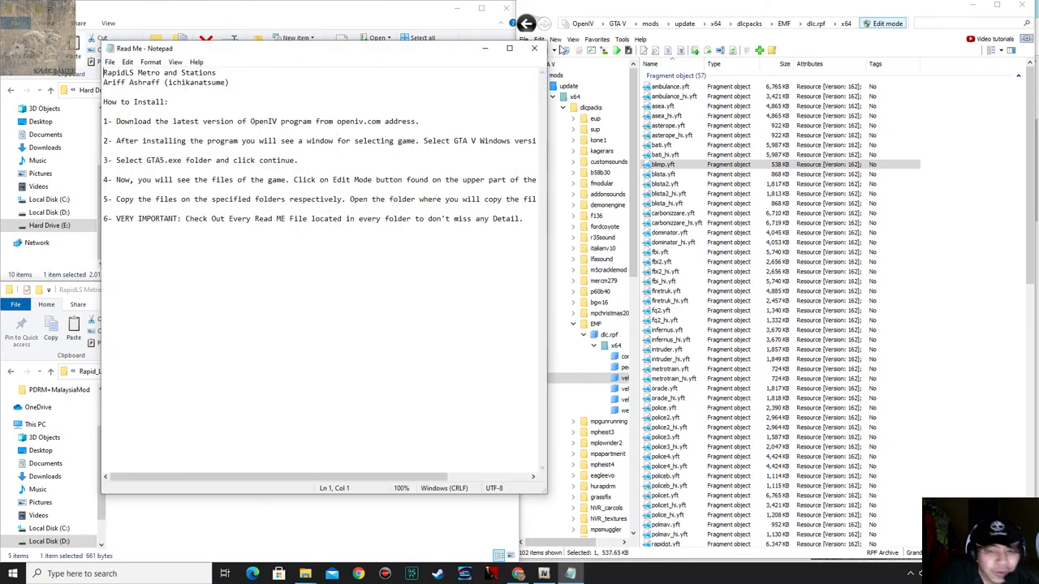
left_click(533, 48)
double_click(150, 407)
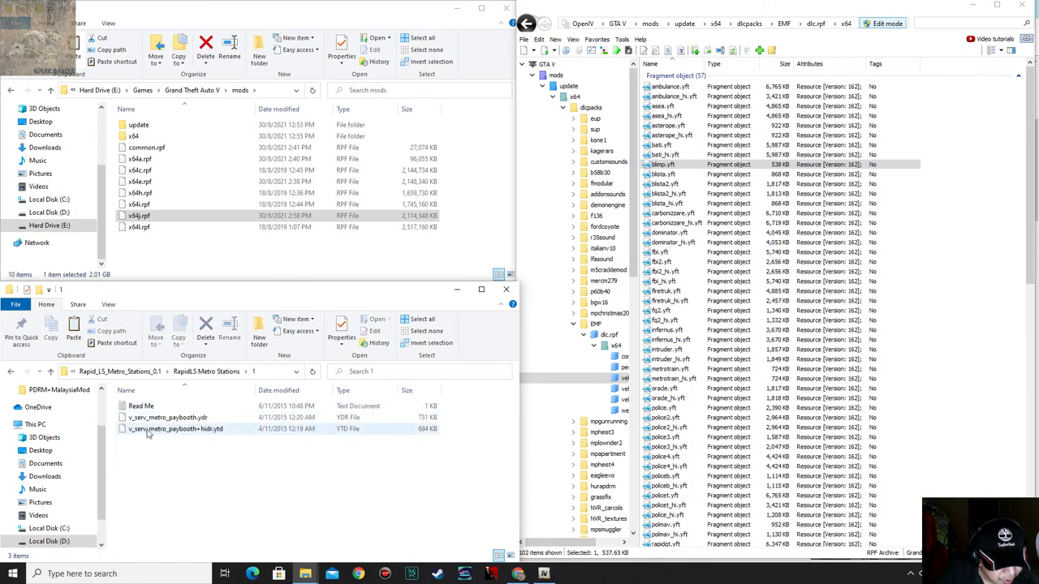
double_click(142, 407)
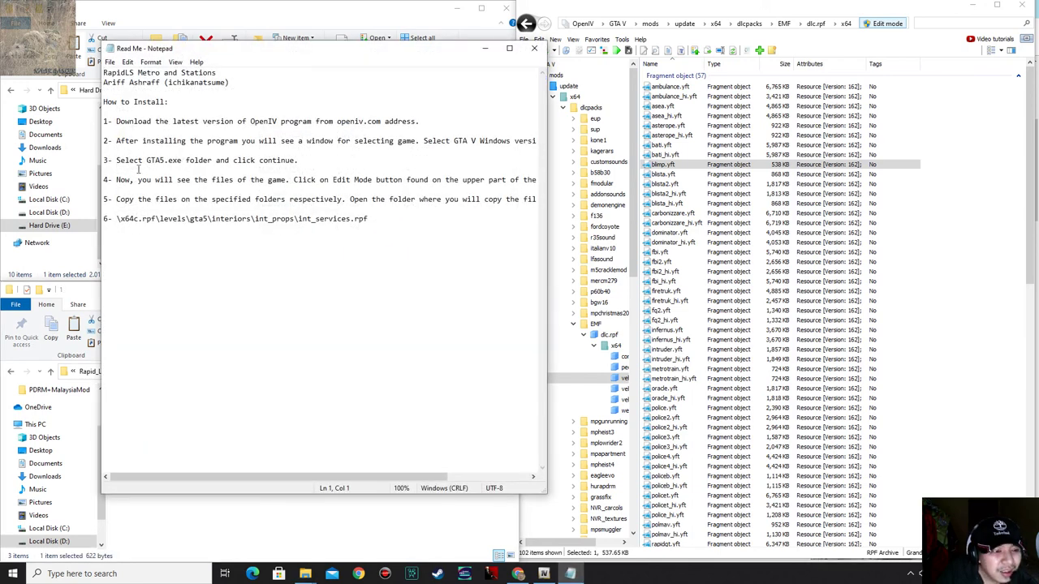
Collapse the EMF, dlcpacks and update branches under the mods folder in OpenIV.
left_click(647, 12)
left_click(597, 345)
left_click(583, 335)
left_click(573, 323)
left_click(564, 107)
left_click(554, 98)
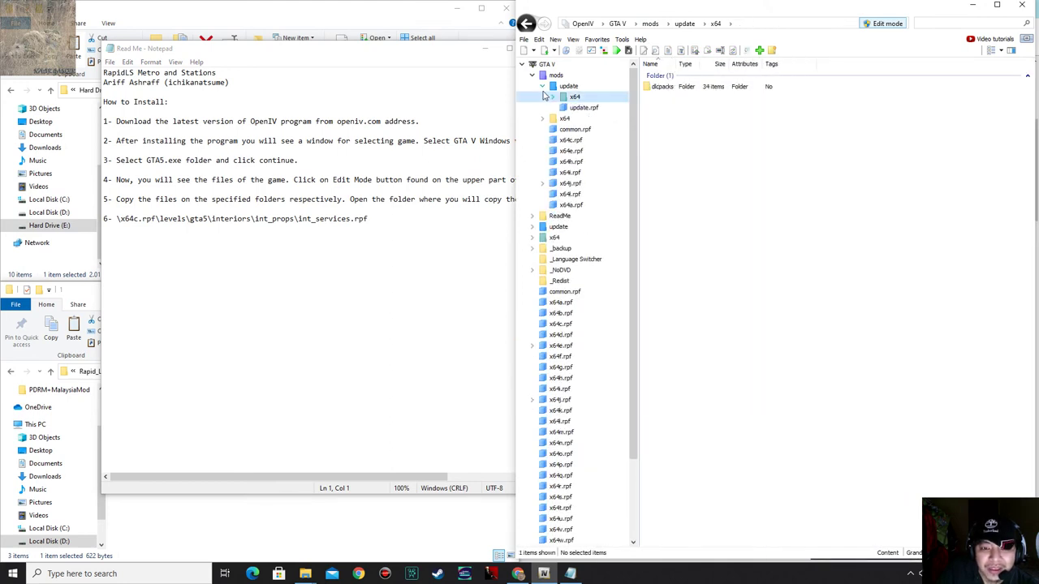
left_click(544, 87)
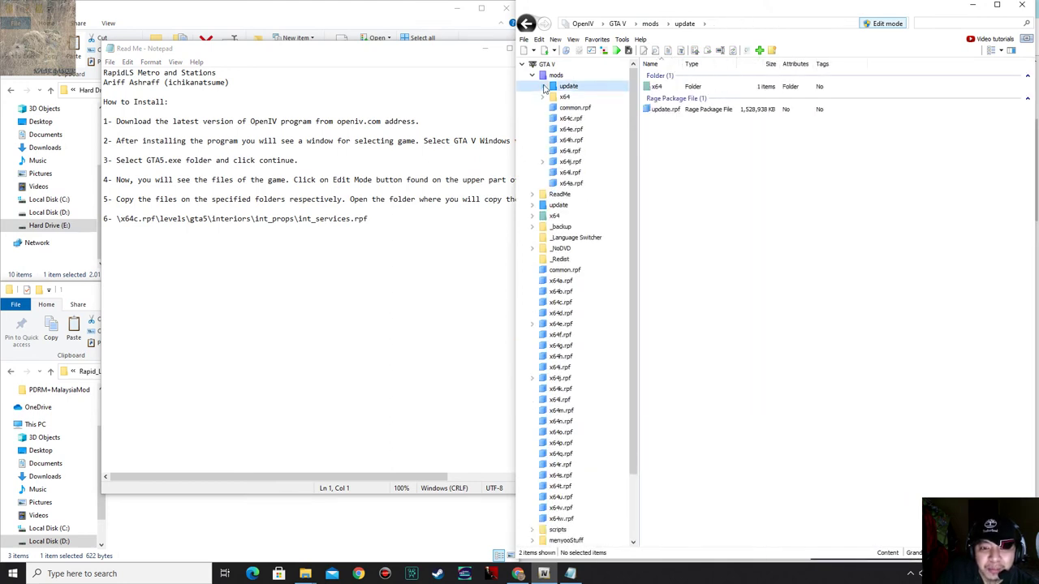
Following the Read Me path, open levels/gta5/interiors/int_props/int_services.rpf inside the mods copy of x64c.rpf.
left_click(572, 119)
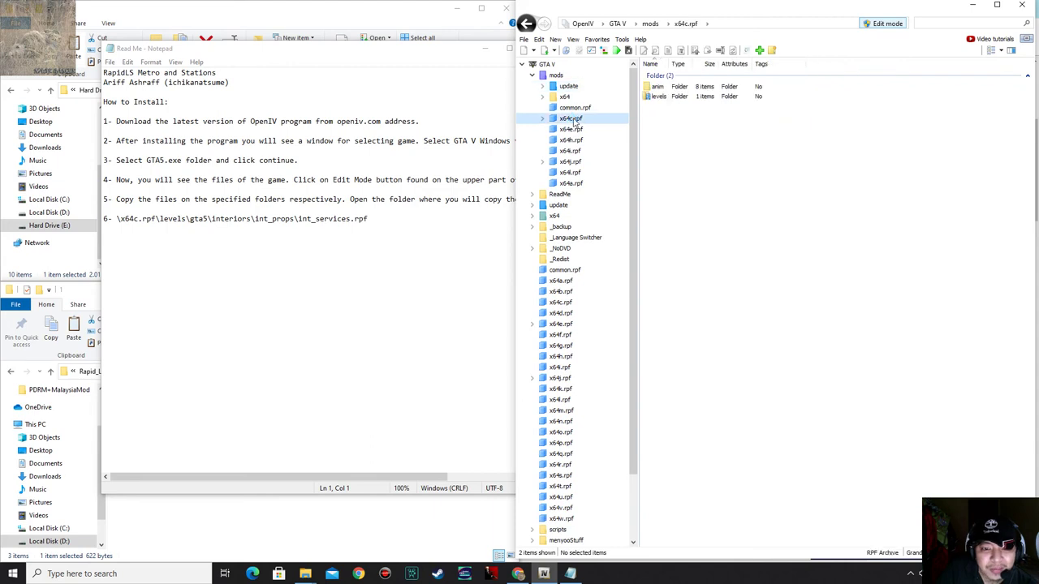
double_click(668, 97)
double_click(668, 87)
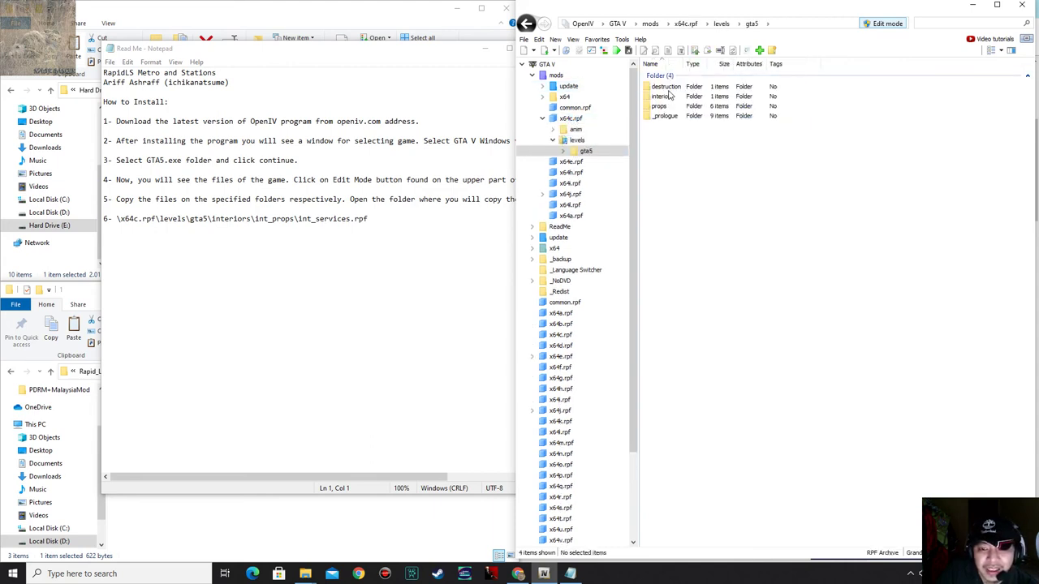
double_click(664, 97)
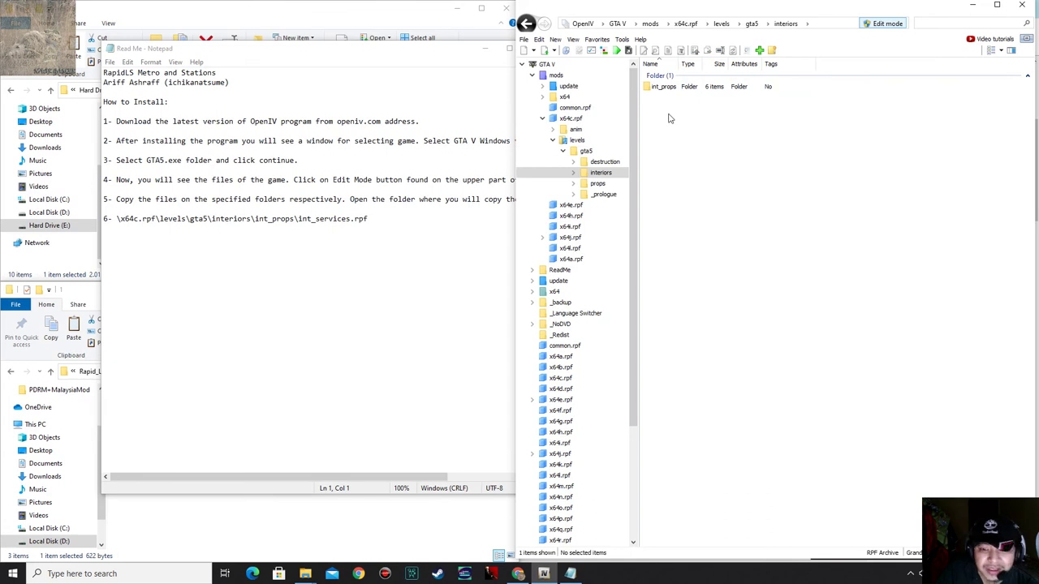
double_click(668, 87)
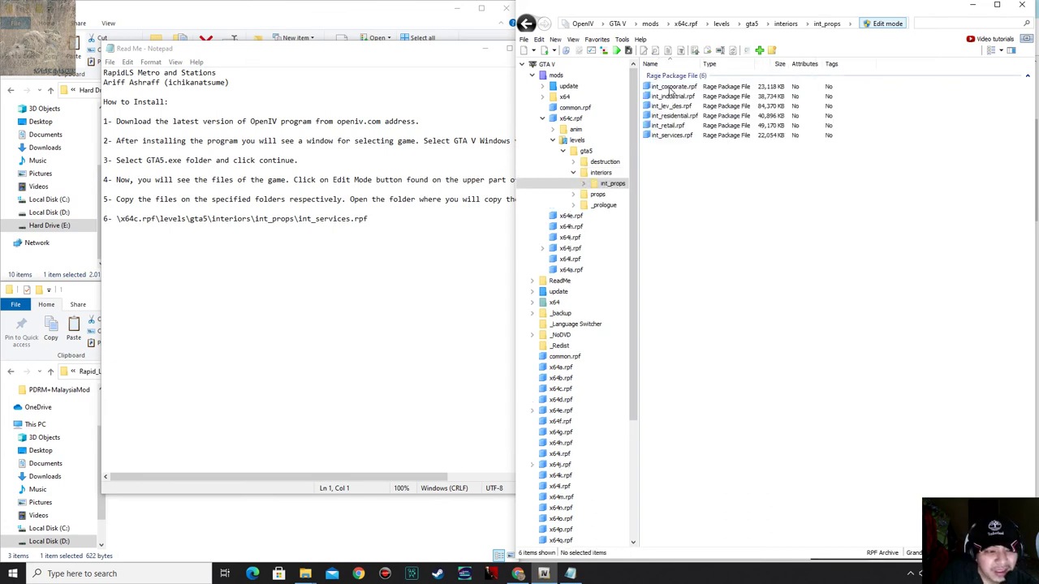
left_click(674, 136)
double_click(675, 135)
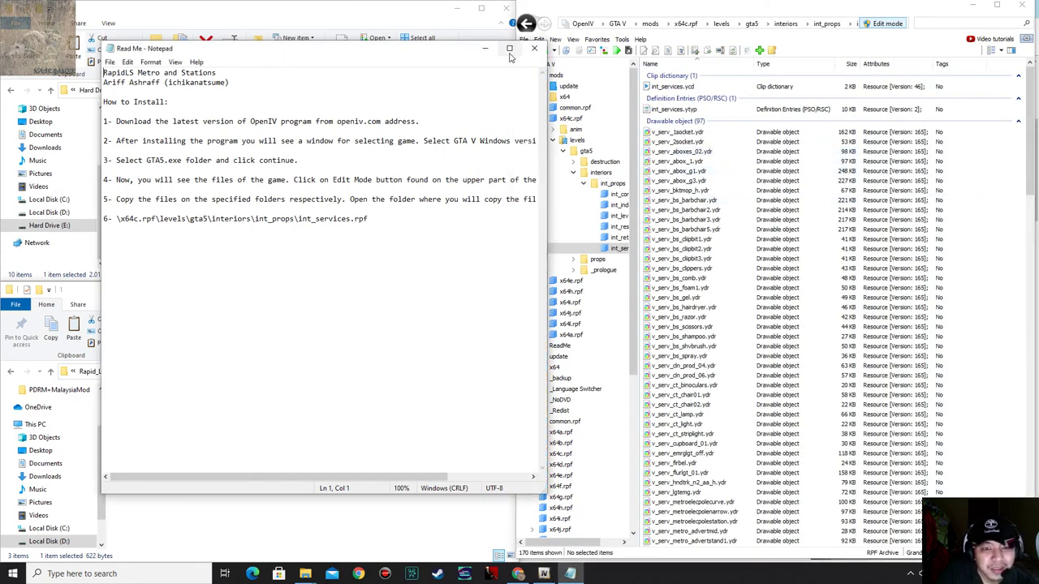
Put the Read Me away and add v_serv_metro_paybooth.ydr and v_serv_metro_paybooth+hidr.ytd to int_services.rpf.
left_click(509, 49)
left_click_drag(201, 471, 189, 422)
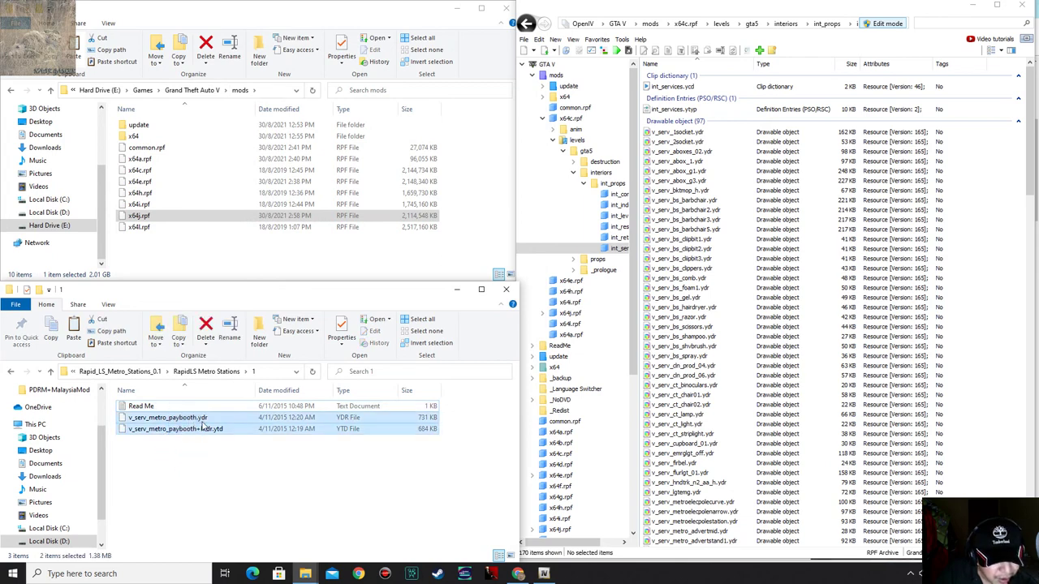
left_click_drag(203, 424, 782, 341)
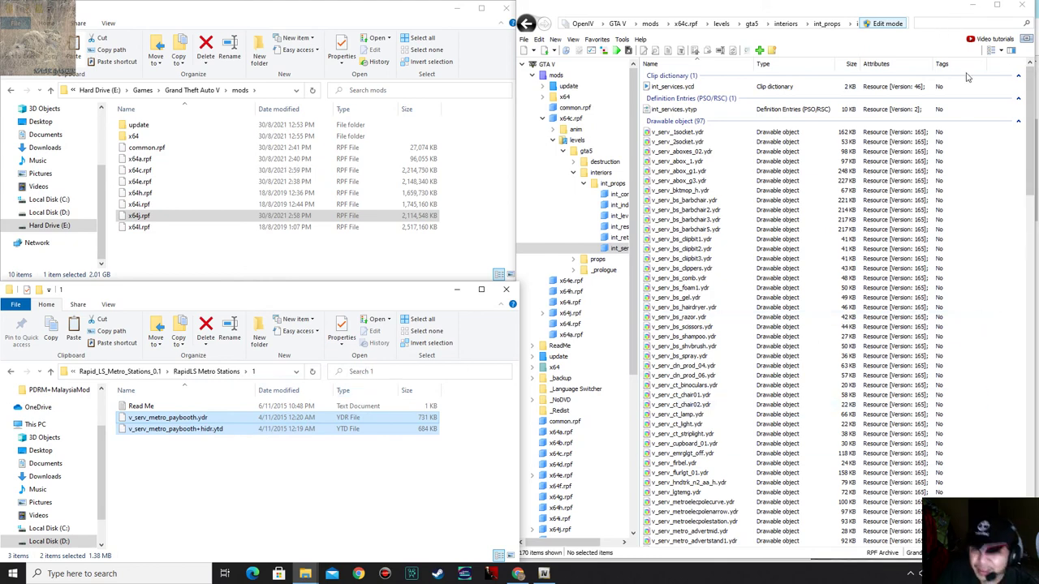
Filter int_services.rpf for "paybooth", inspect v_serv_metro_paybooth.ydr in the model viewer, and close the viewer.
left_click(933, 25)
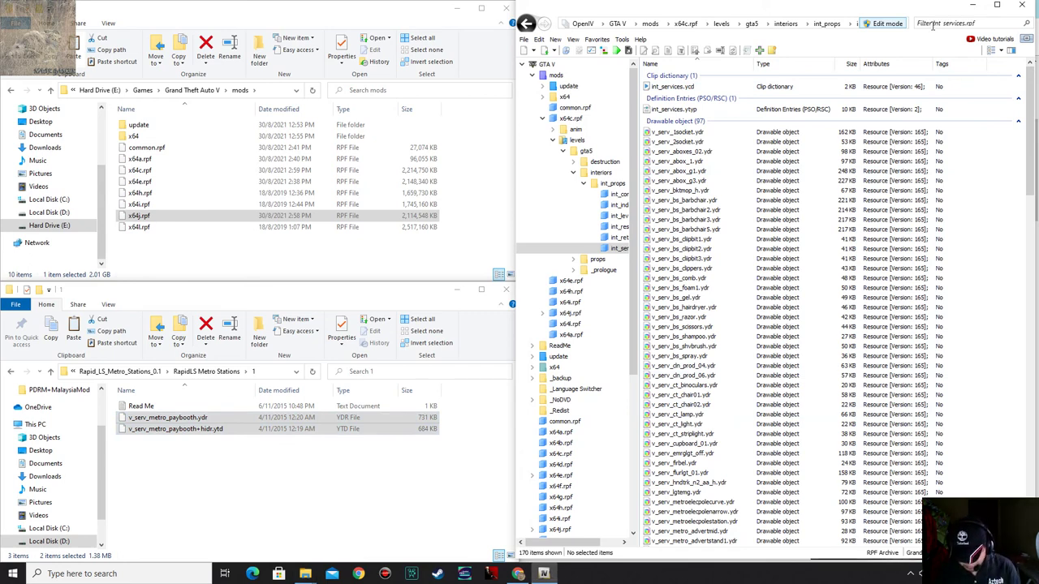
type("paybooth")
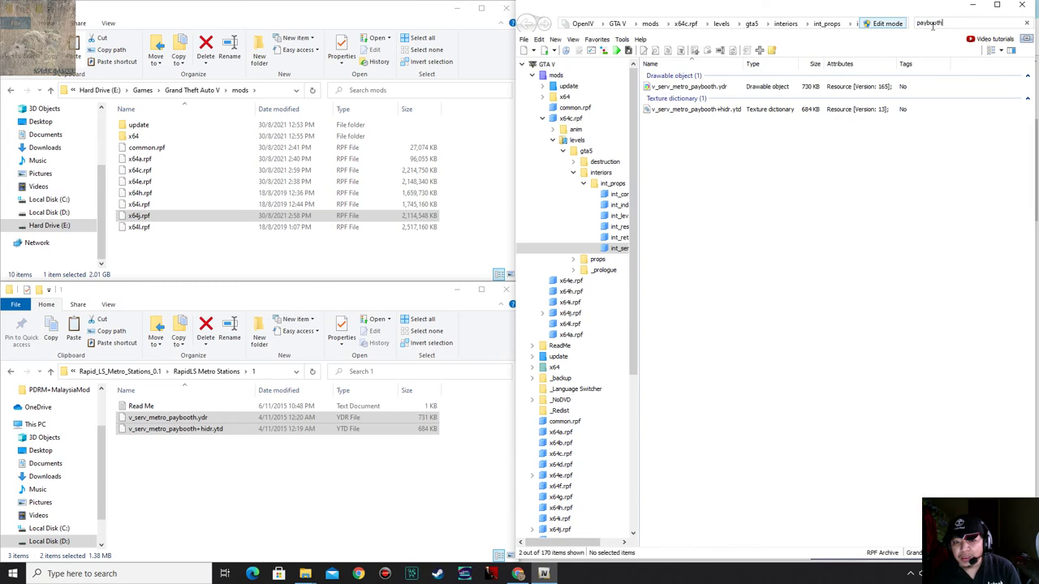
left_click(704, 86)
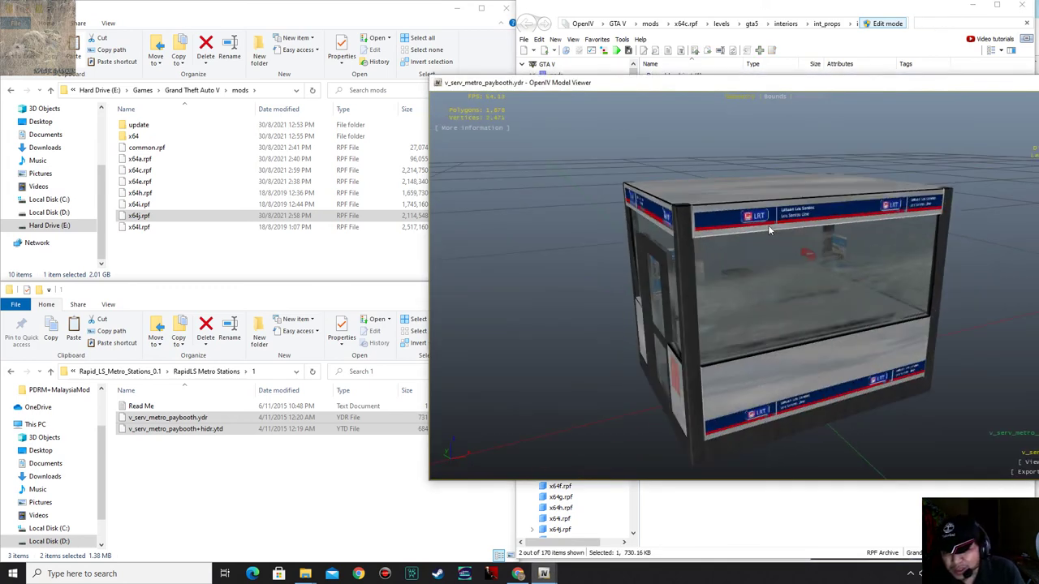
left_click_drag(859, 267, 833, 230)
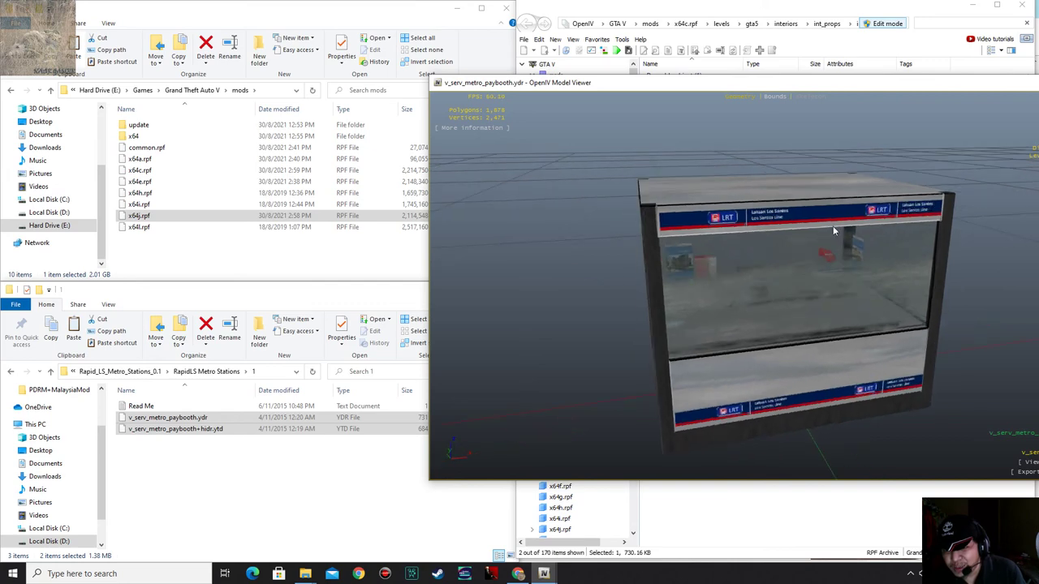
key("Escape")
Close the paybooth model viewer and open folder 2 of the RapidLS Metro Stations mod in File Explorer.
left_click(162, 482)
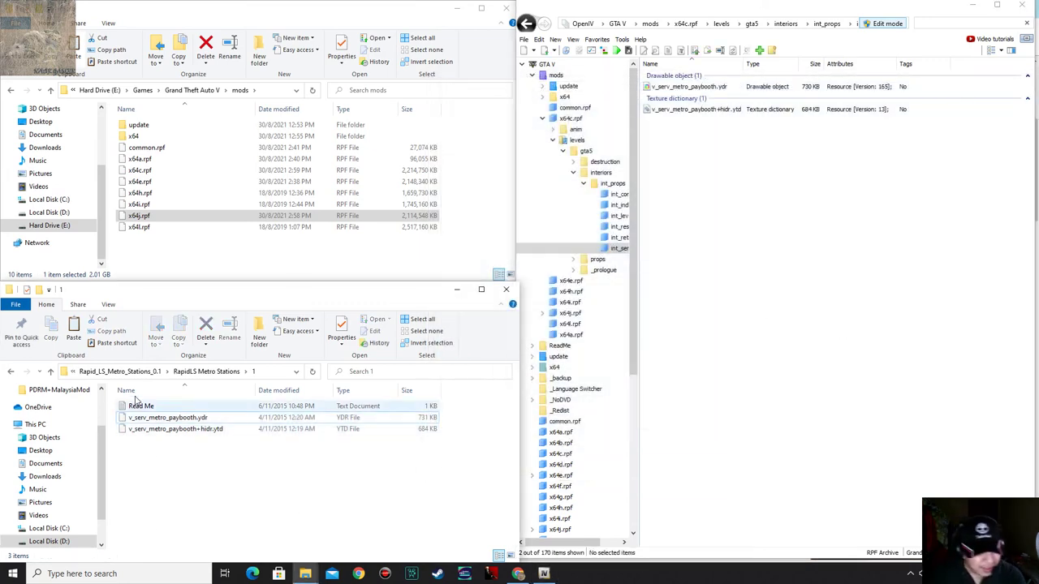
left_click(130, 372)
left_click(128, 372)
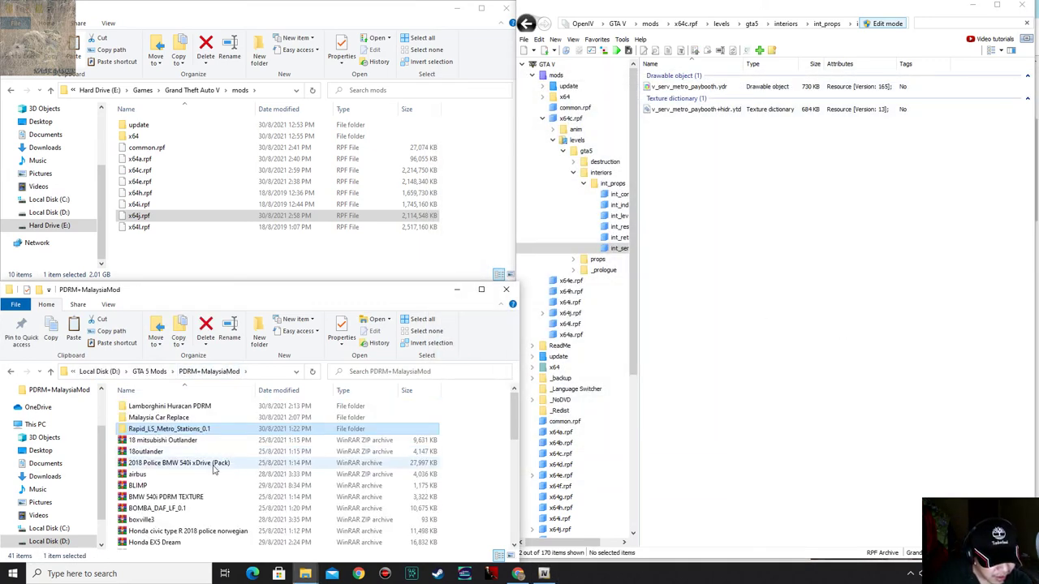
double_click(167, 430)
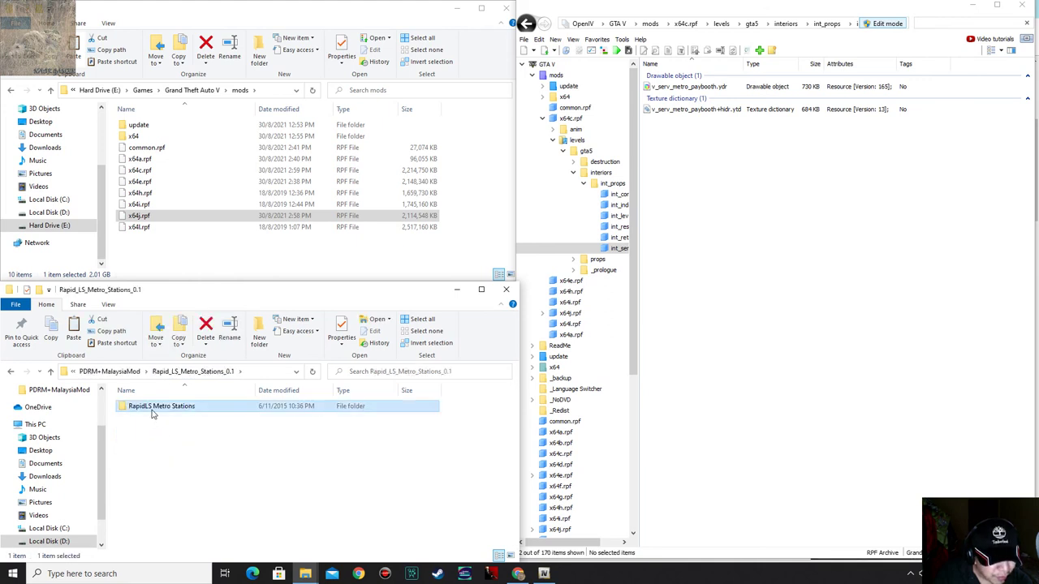
double_click(151, 409)
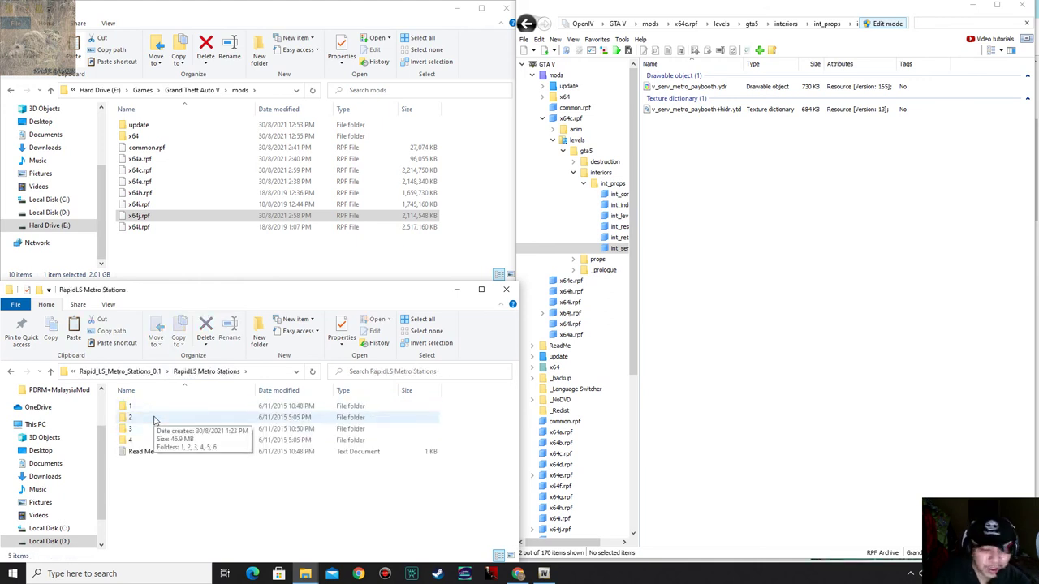
double_click(140, 417)
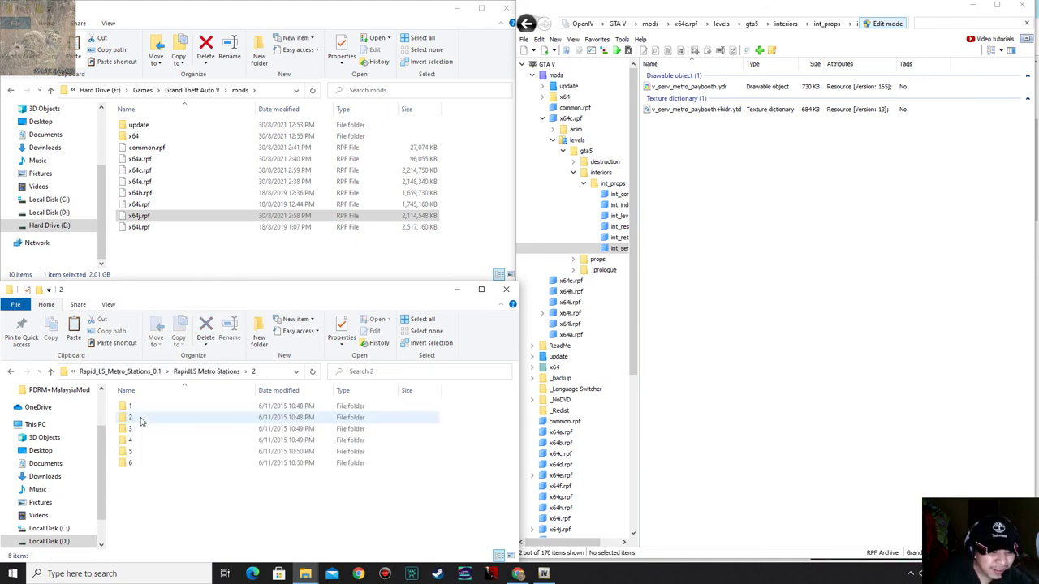
left_click(154, 371)
double_click(140, 408)
left_click(140, 409)
double_click(140, 413)
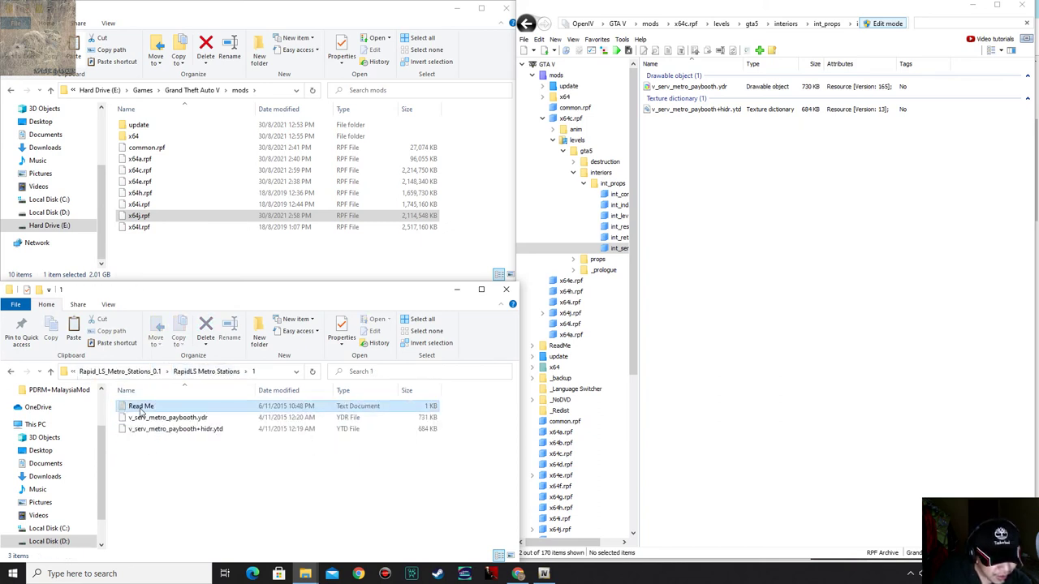
left_click(122, 371)
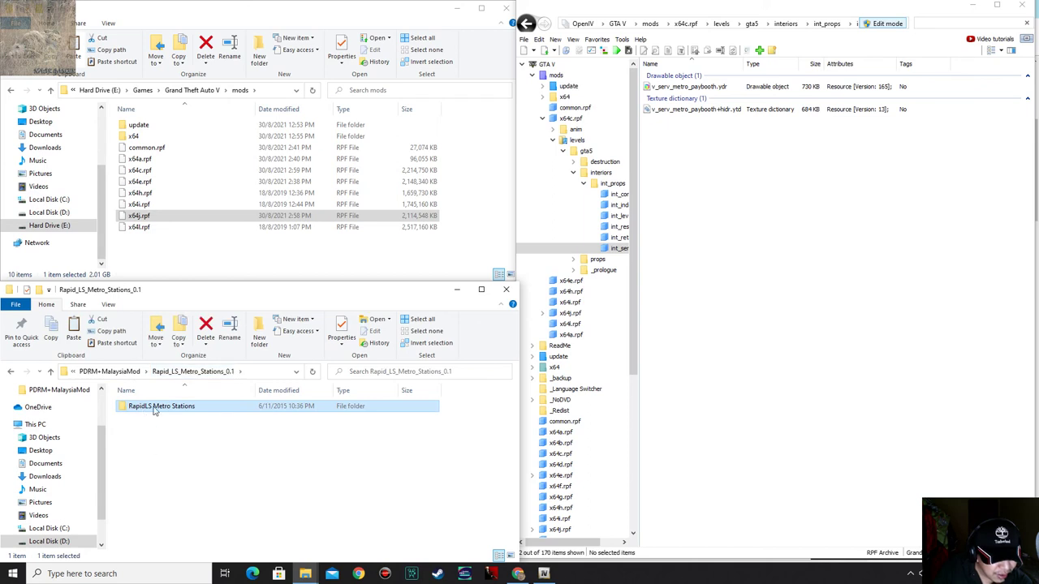
double_click(181, 408)
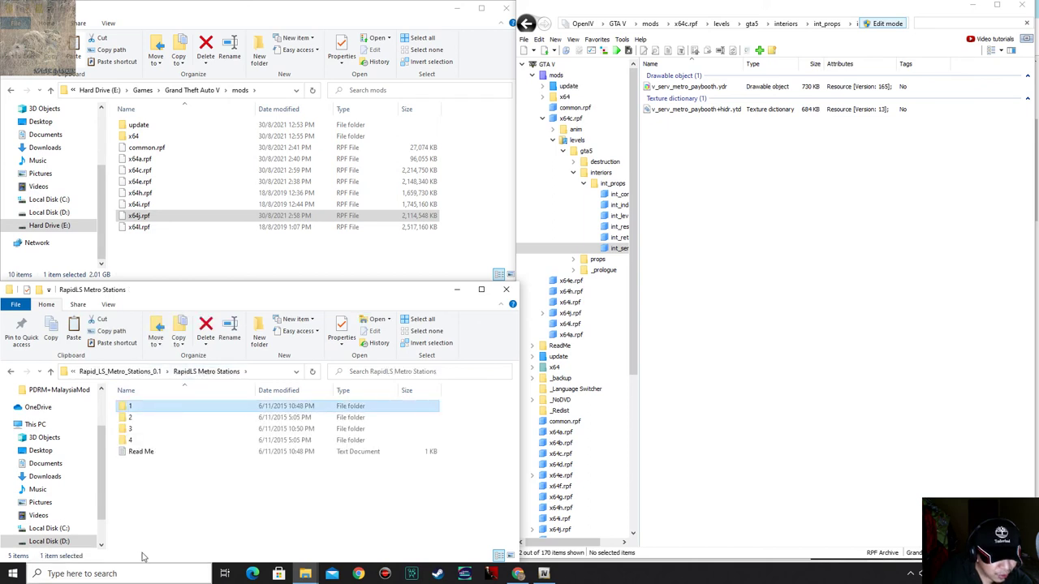
double_click(134, 408)
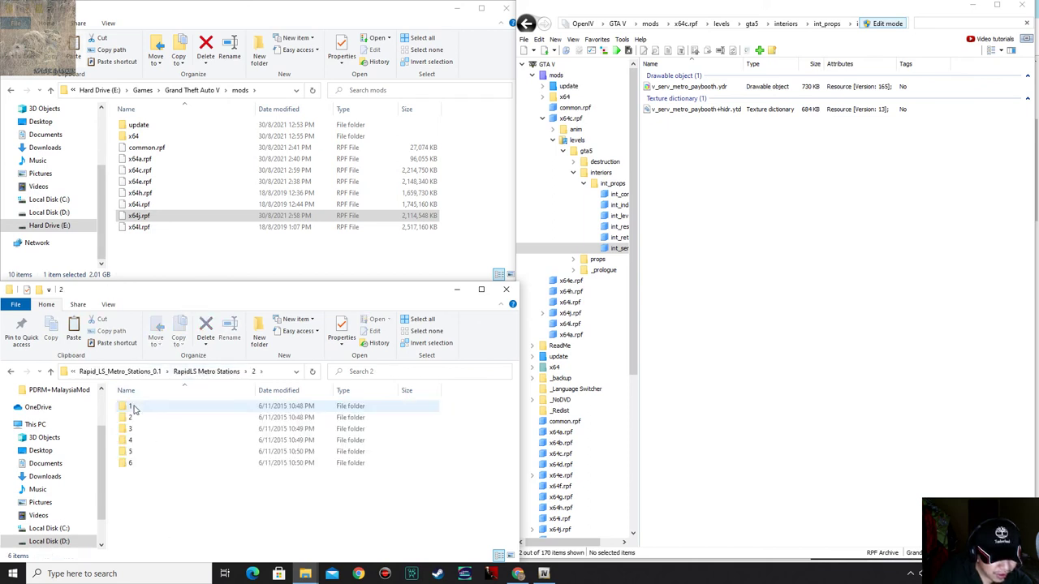
Open subfolder 1 inside folder 2 of RapidLS Metro Stations and open its Read Me.
double_click(134, 408)
key("BackSpace")
key("BackSpace")
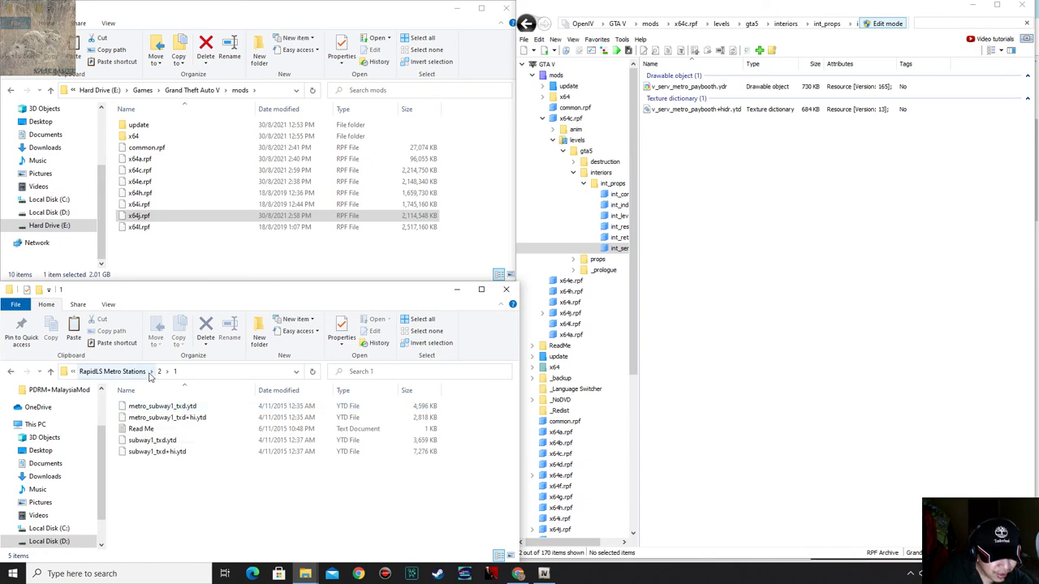
double_click(145, 408)
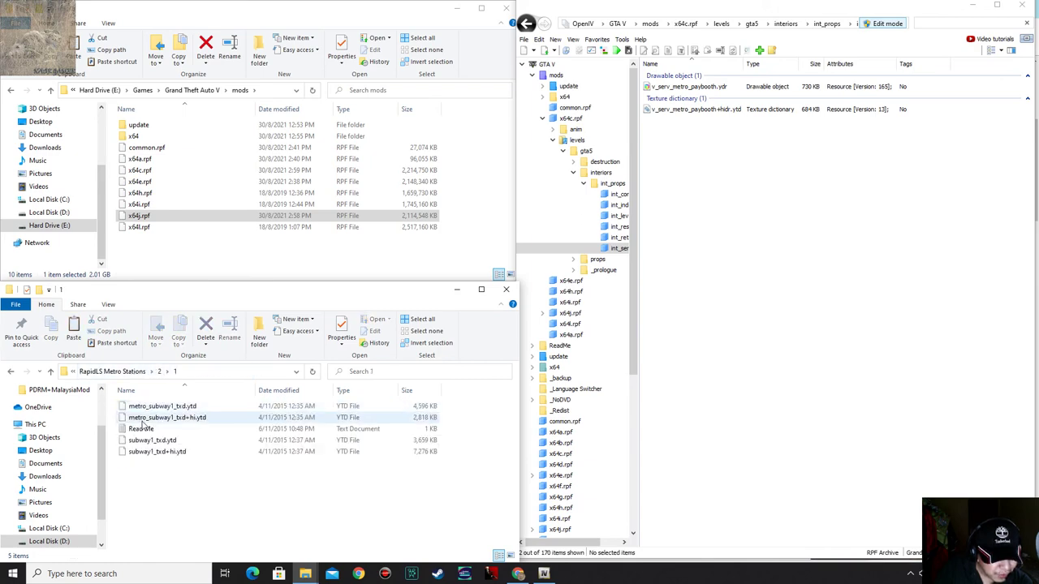
double_click(145, 408)
double_click(147, 431)
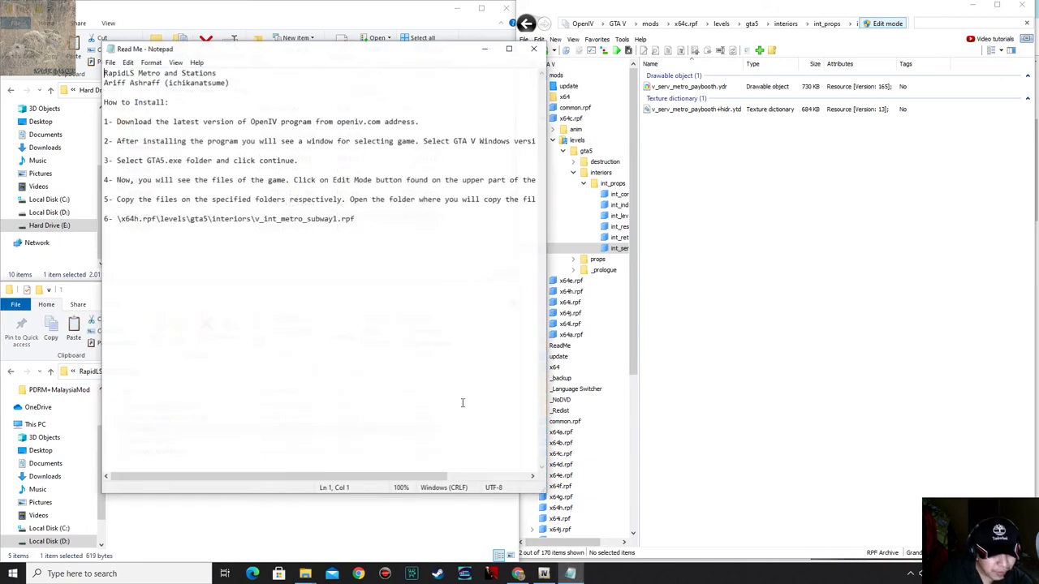
Following the Read Me path, collapse x64c.rpf and open levels/gta5/interiors/v_int_metro_subway1.rpf inside the mods copy of x64h.rpf.
left_click(585, 185)
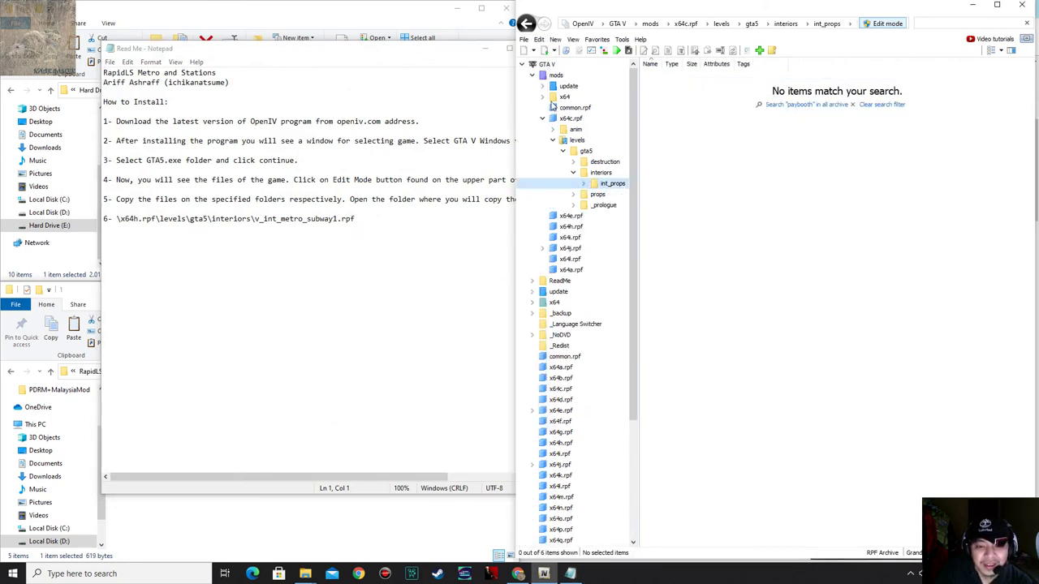
left_click(542, 118)
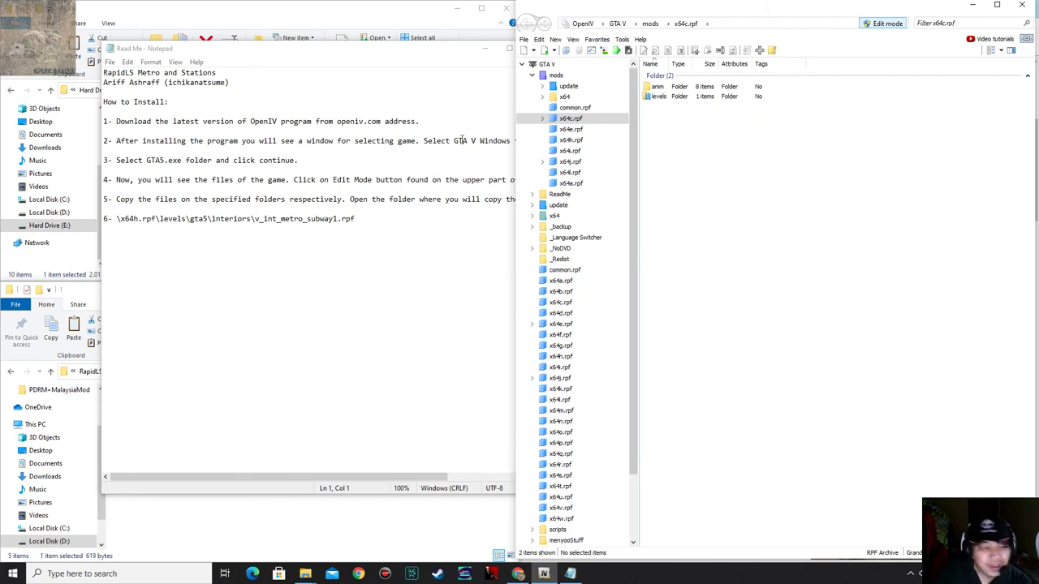
left_click(572, 140)
double_click(658, 87)
double_click(661, 87)
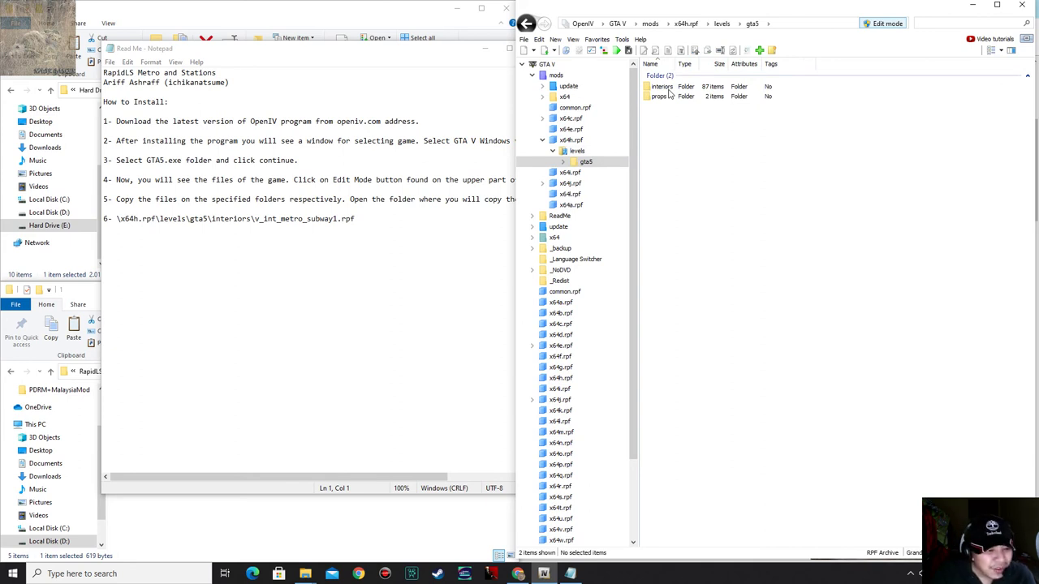
double_click(670, 87)
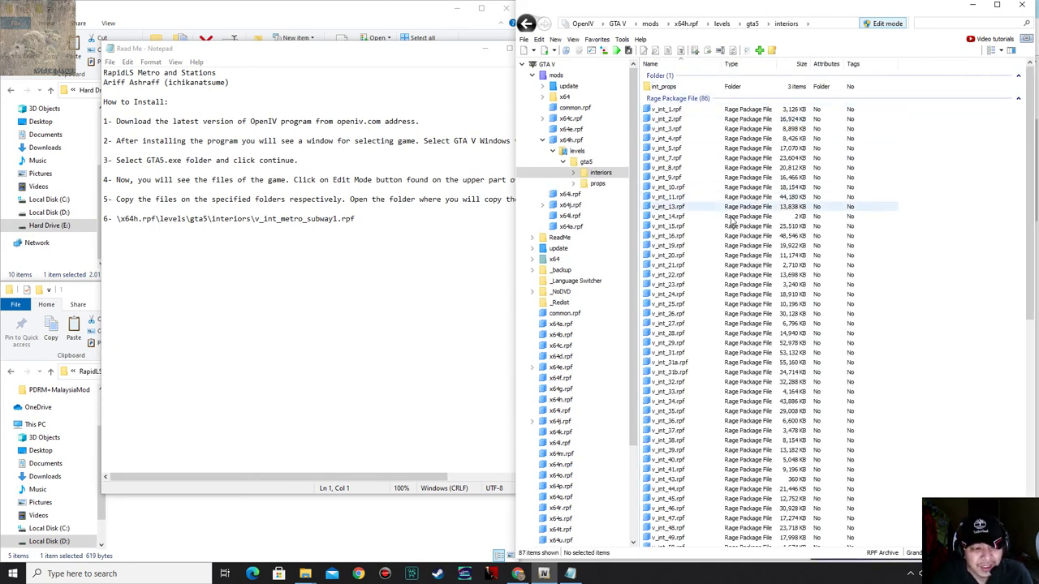
scroll(734, 215, "down", 7)
scroll(739, 255, "down", 8)
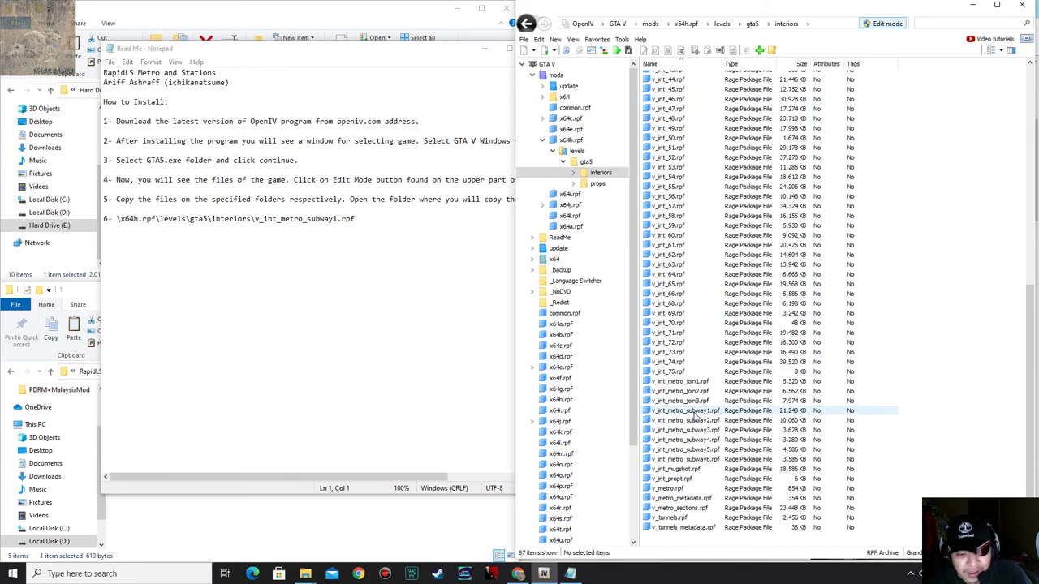
double_click(691, 412)
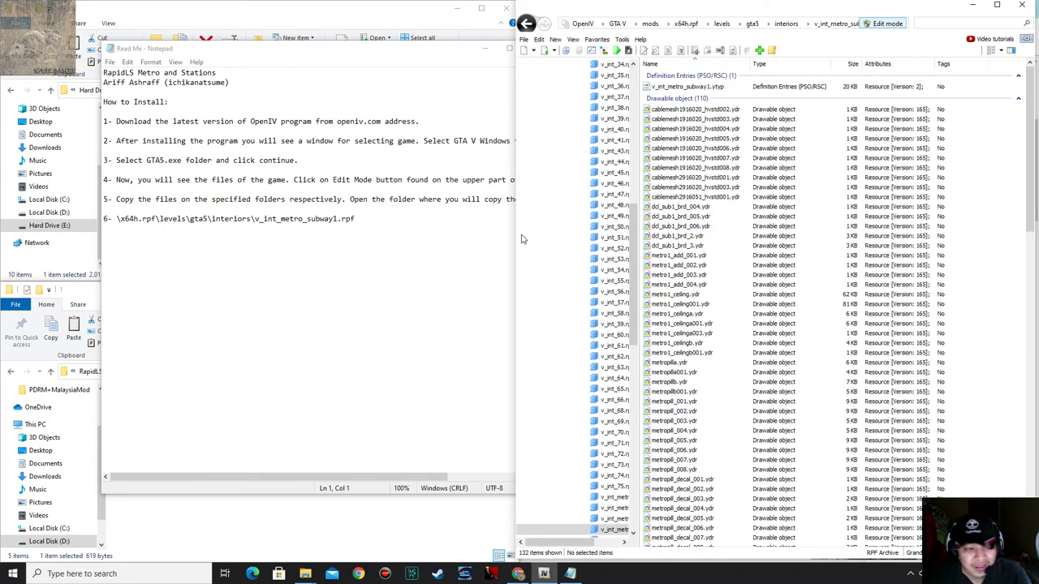
Put the Read Me away and filter the contents of v_int_metro_subway1.rpf for "subway1".
left_click(313, 64)
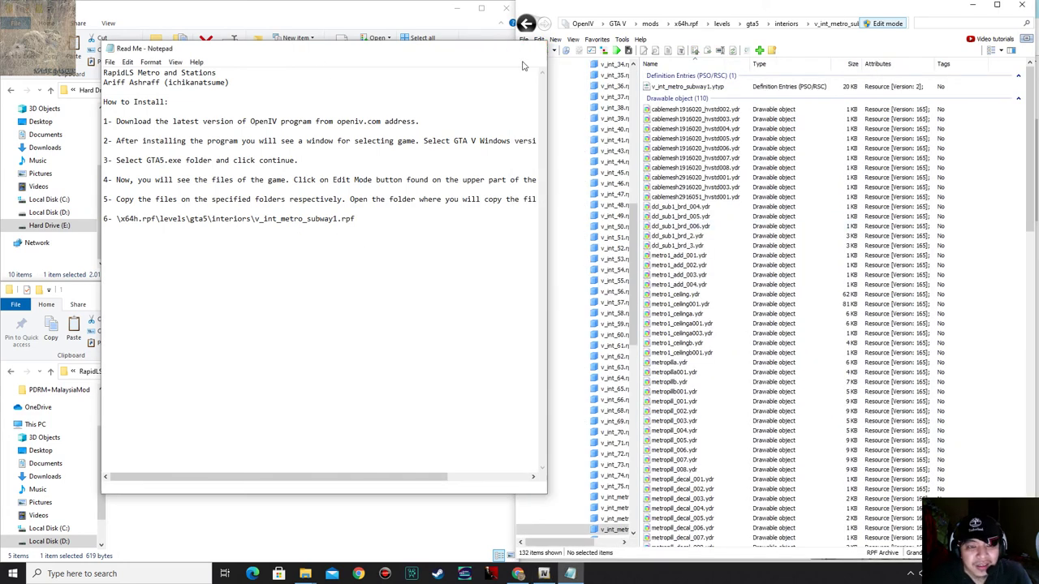
left_click(509, 48)
left_click(215, 494)
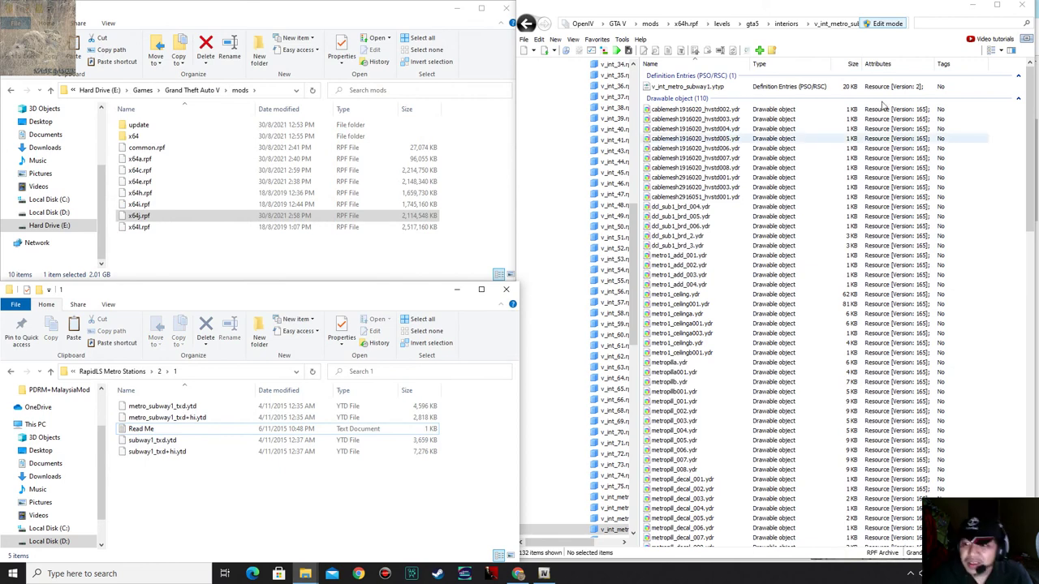
left_click(932, 23)
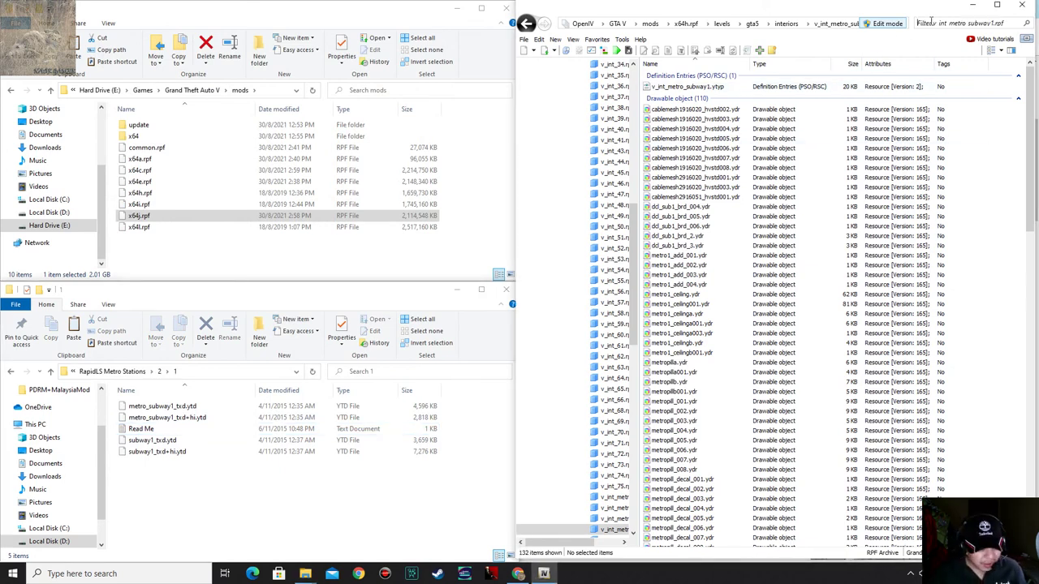
type("sbu")
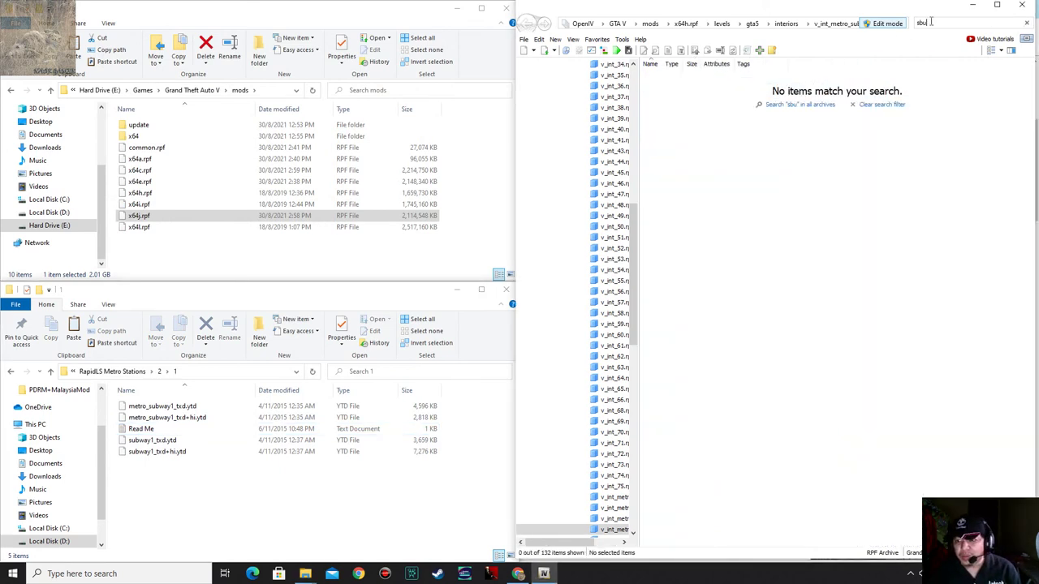
key("BackSpace")
key("BackSpace")
type("ube")
type("way1")
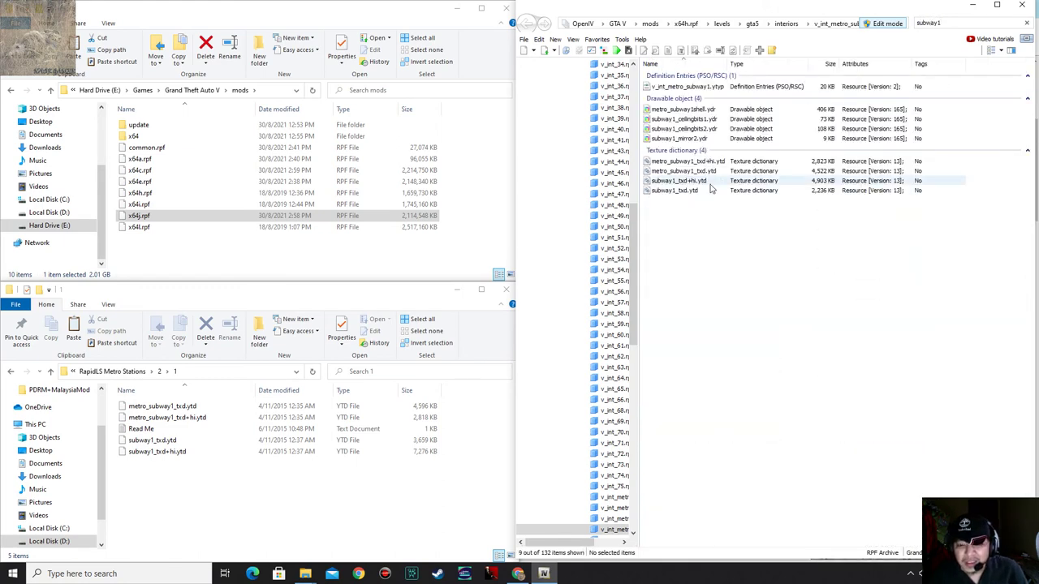
Add metro_subway1_txd.ytd and metro_subway1_txd+hi.ytd from the mod folder to v_int_metro_subway1.rpf.
left_click(172, 417)
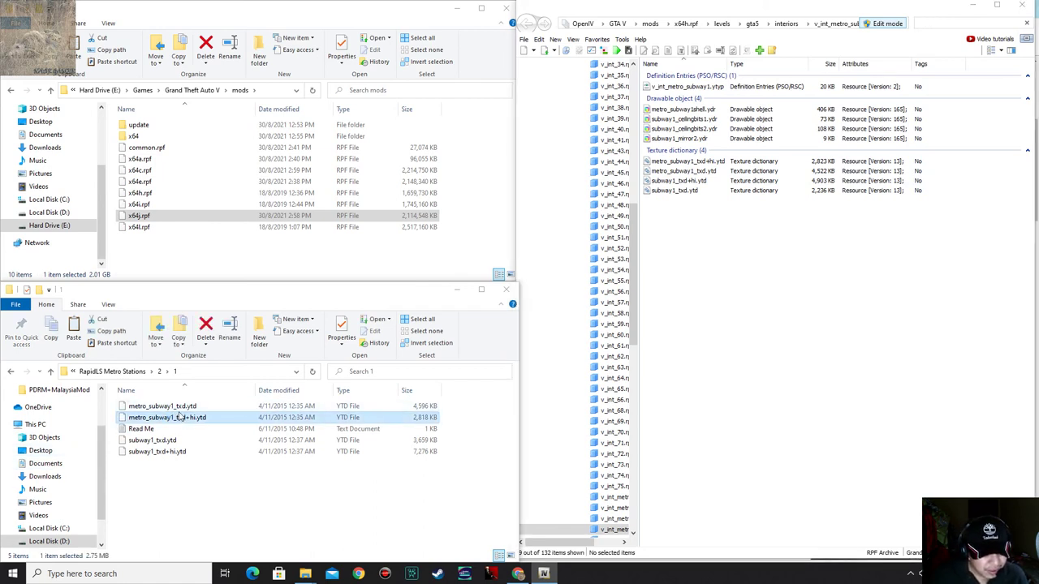
left_click(194, 407, "ctrl")
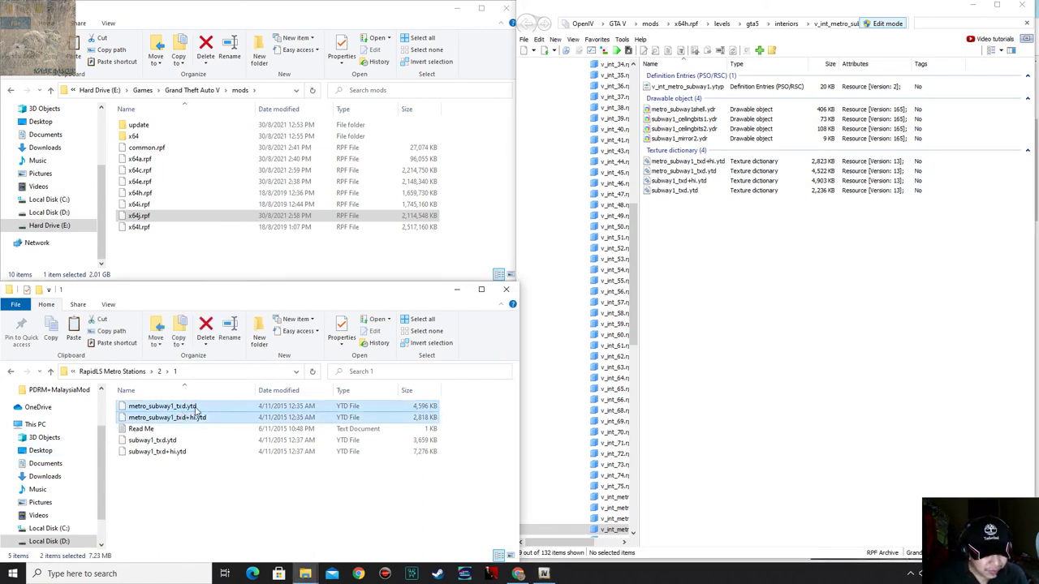
left_click(829, 320)
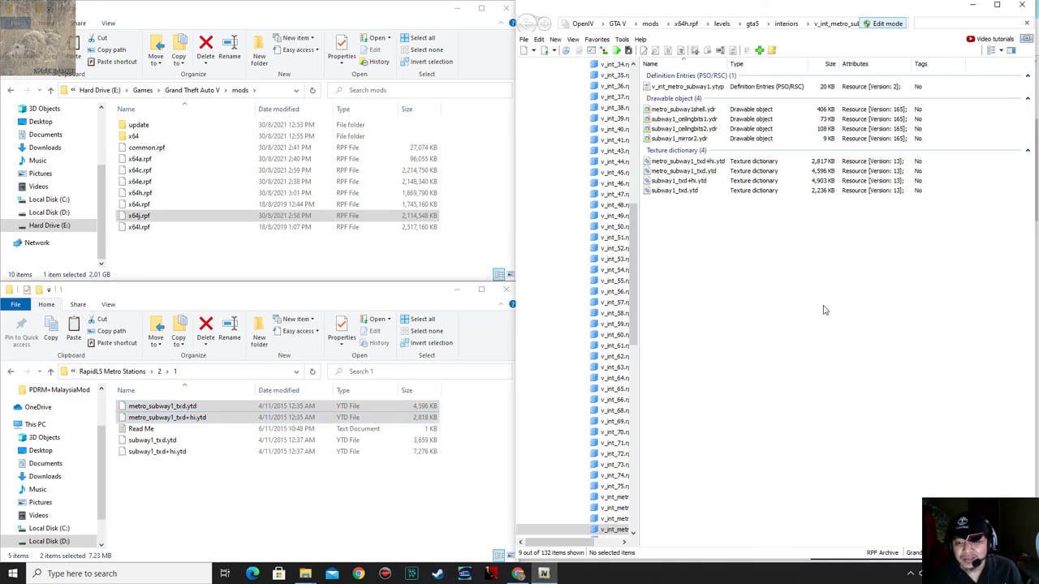
Look through the textures in metro_subway1_txd.ytd and metro_subway1_txd+hi.ytd in the texture editor.
double_click(715, 175)
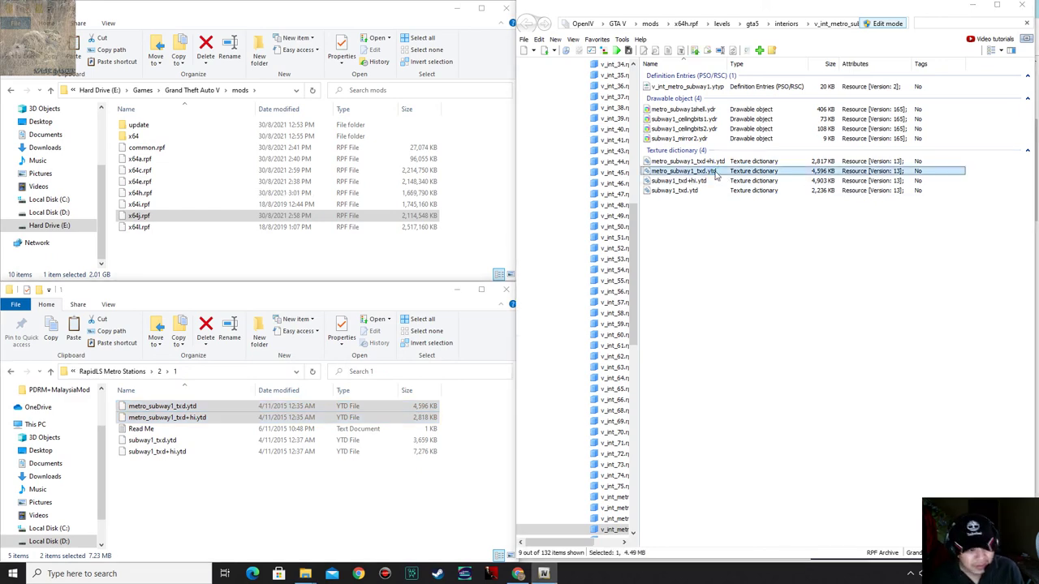
scroll(730, 244, "down", 10)
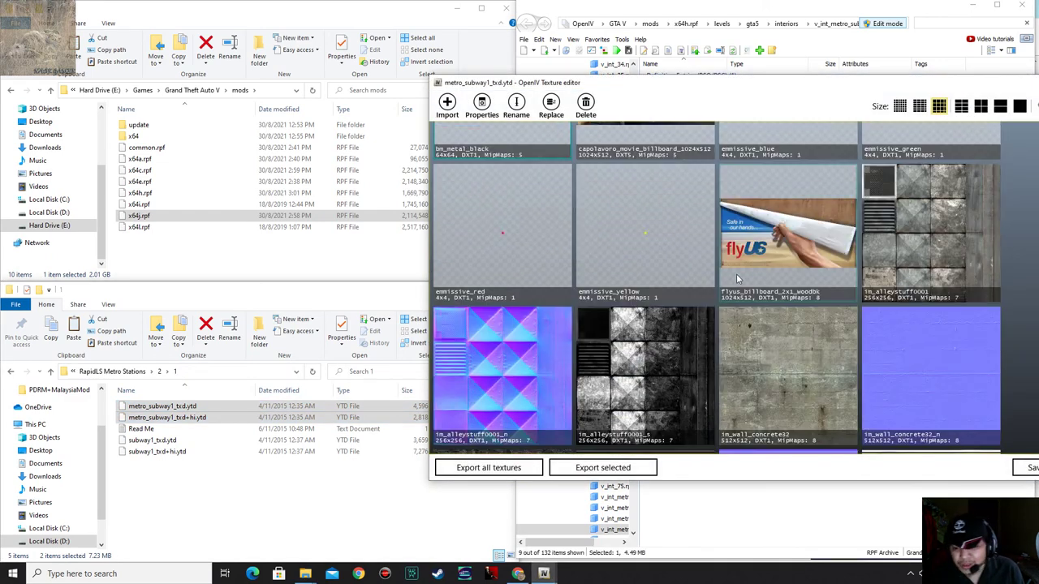
scroll(739, 278, "up", 10)
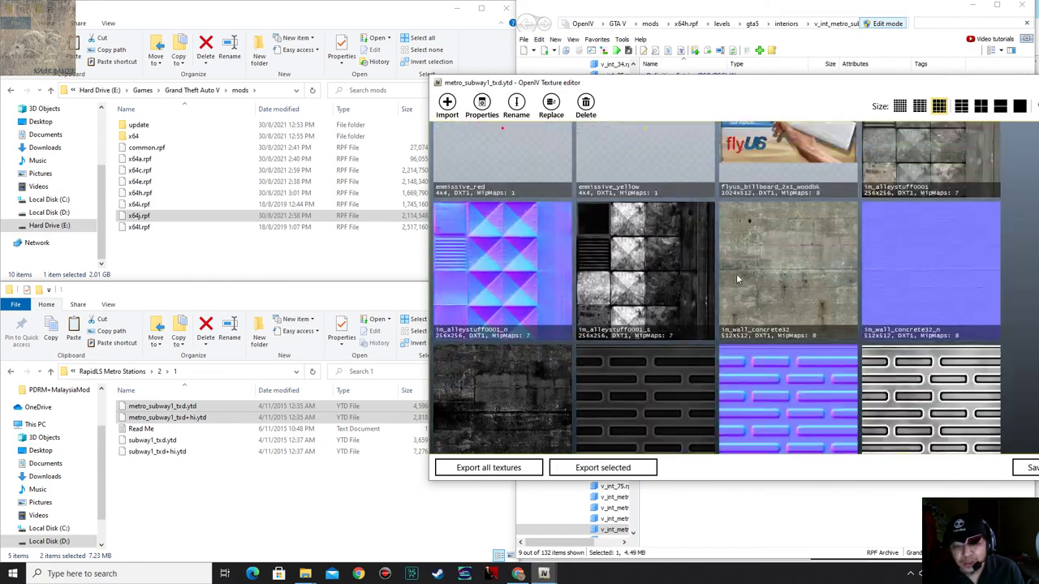
key("Escape")
double_click(662, 166)
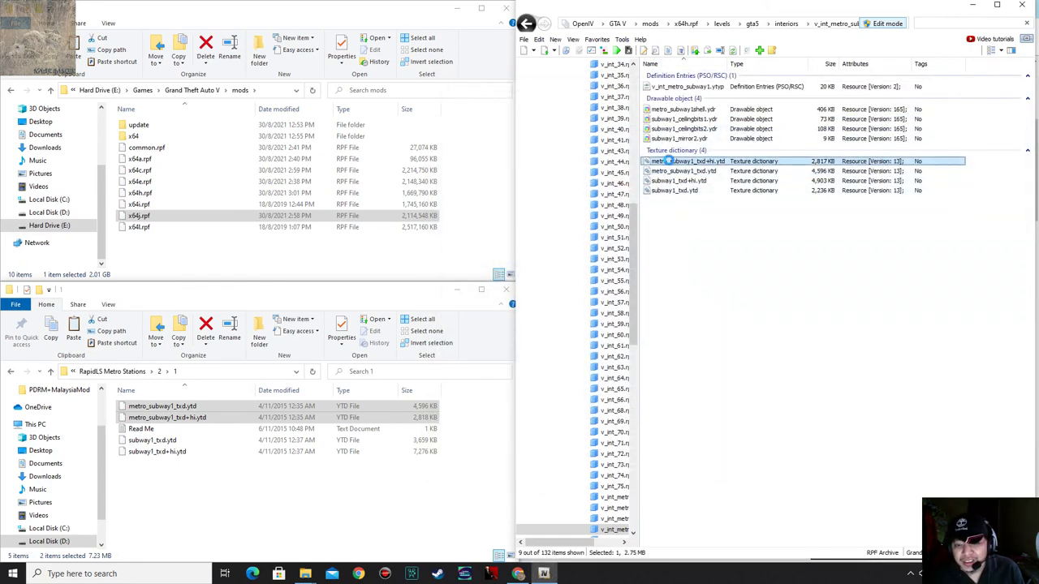
scroll(737, 244, "down", 2)
scroll(743, 325, "up", 2)
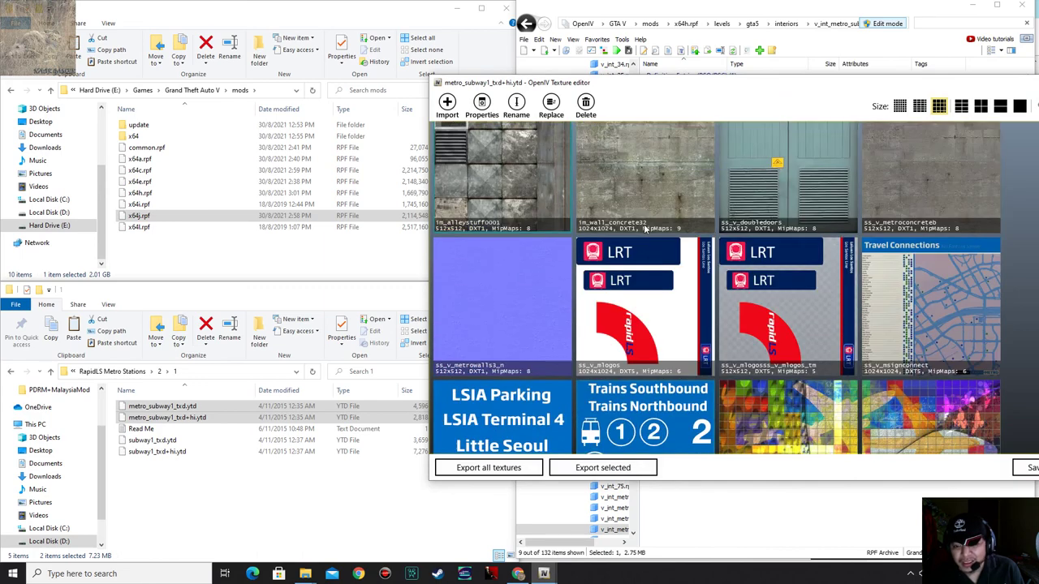
Add subway1_txd.ytd and subway1_txd+hi.ytd to v_int_metro_subway1.rpf and look through the textures in subway1_txd+hi.ytd.
left_click(276, 481)
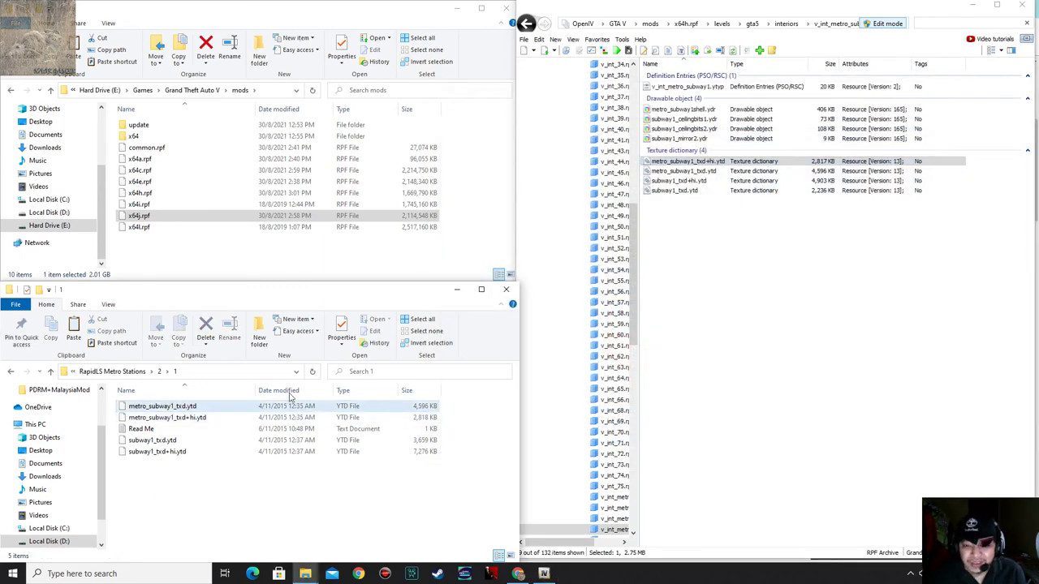
left_click_drag(176, 473, 794, 368)
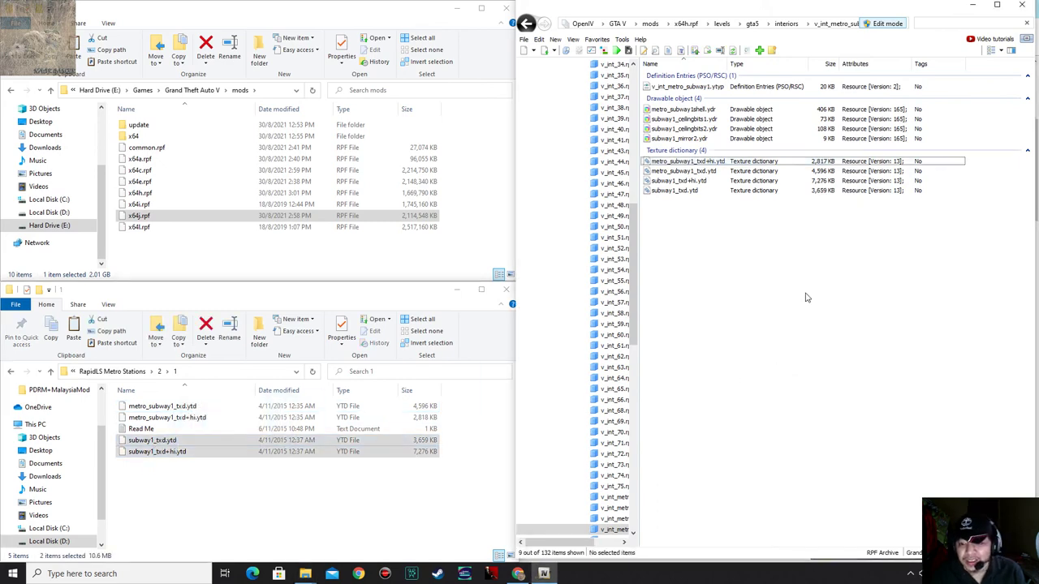
double_click(685, 180)
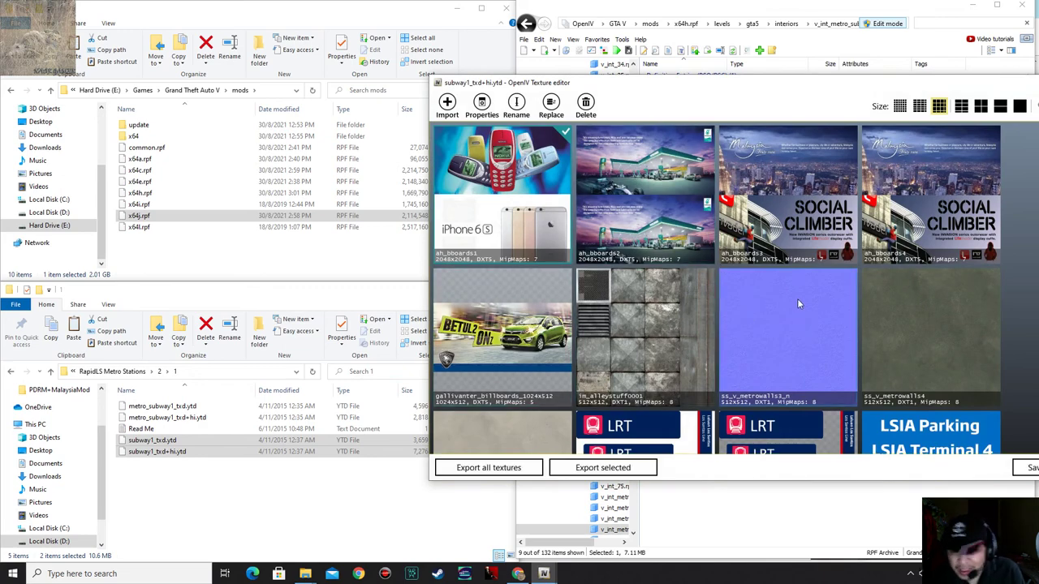
scroll(797, 299, "down", 3)
scroll(797, 298, "up", 3)
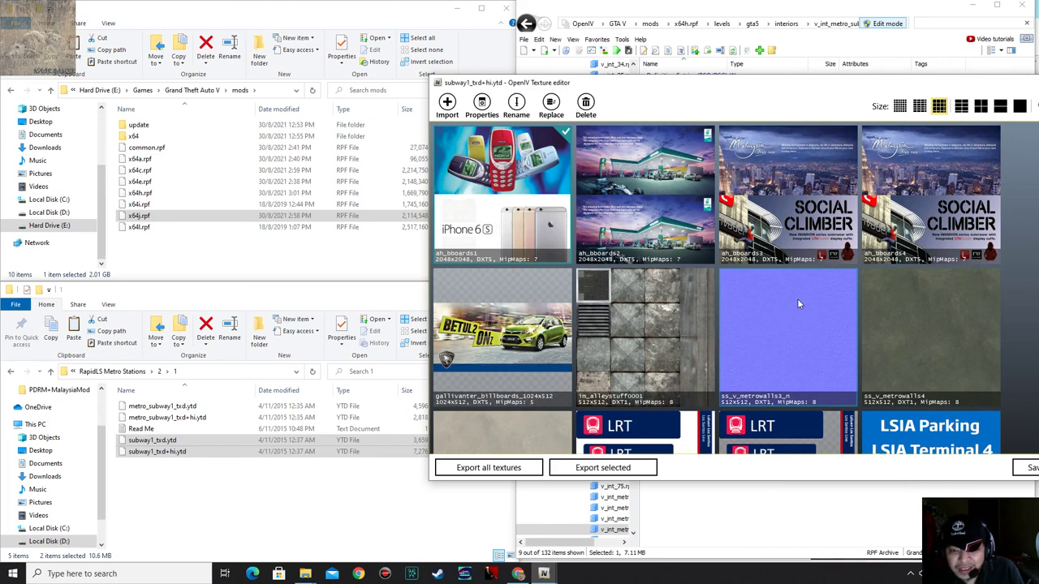
Look through the textures in subway1_txd.ytd in the texture editor.
key("Escape")
double_click(691, 191)
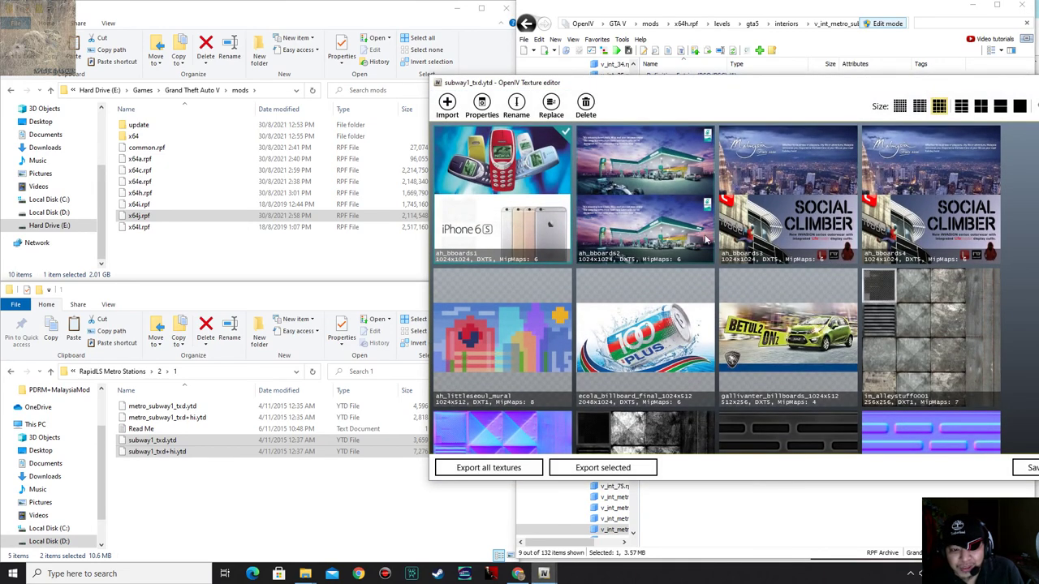
scroll(759, 281, "down", 10)
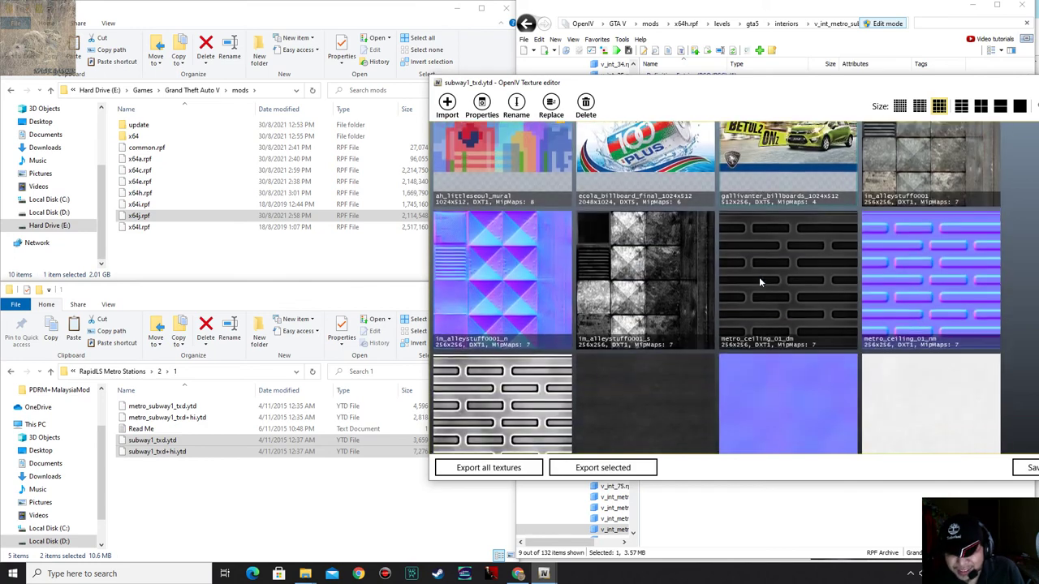
scroll(774, 300, "down", 3)
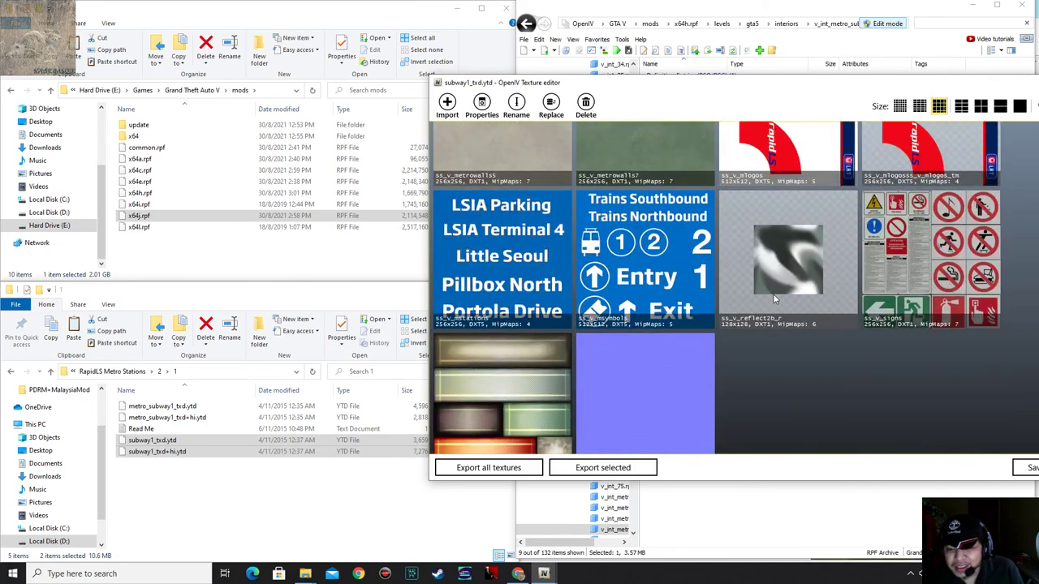
scroll(774, 300, "up", 3)
key("Escape")
Go up from the mod's folder 1, open subfolder 2 and read its Read Me for the install path.
left_click(215, 485)
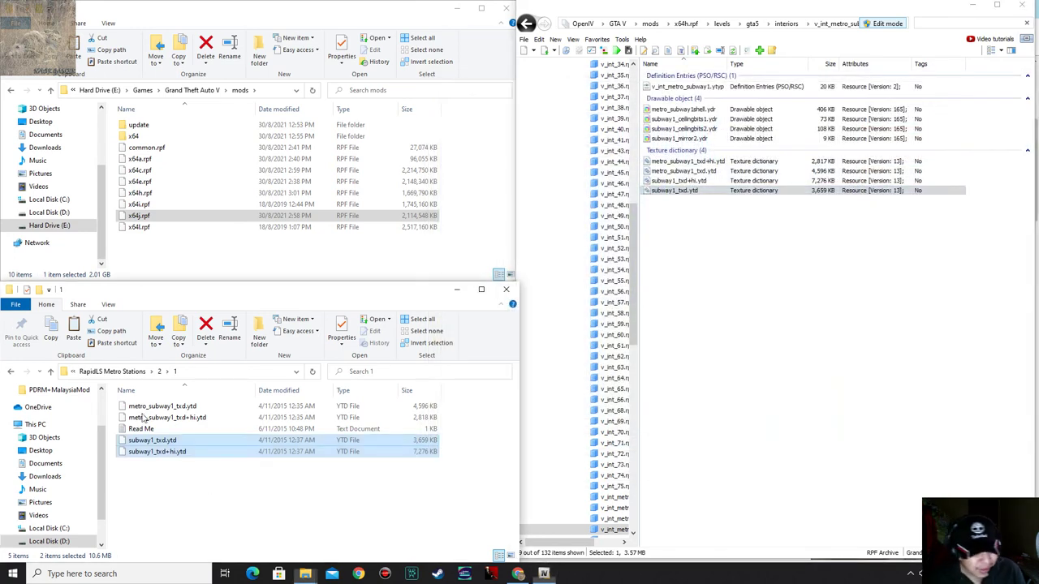
left_click(160, 372)
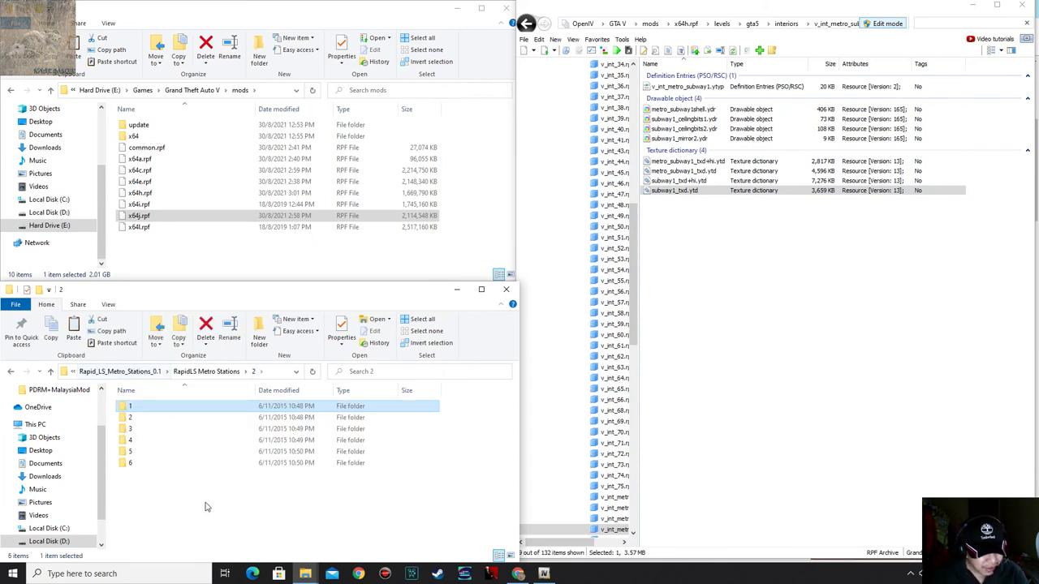
double_click(162, 417)
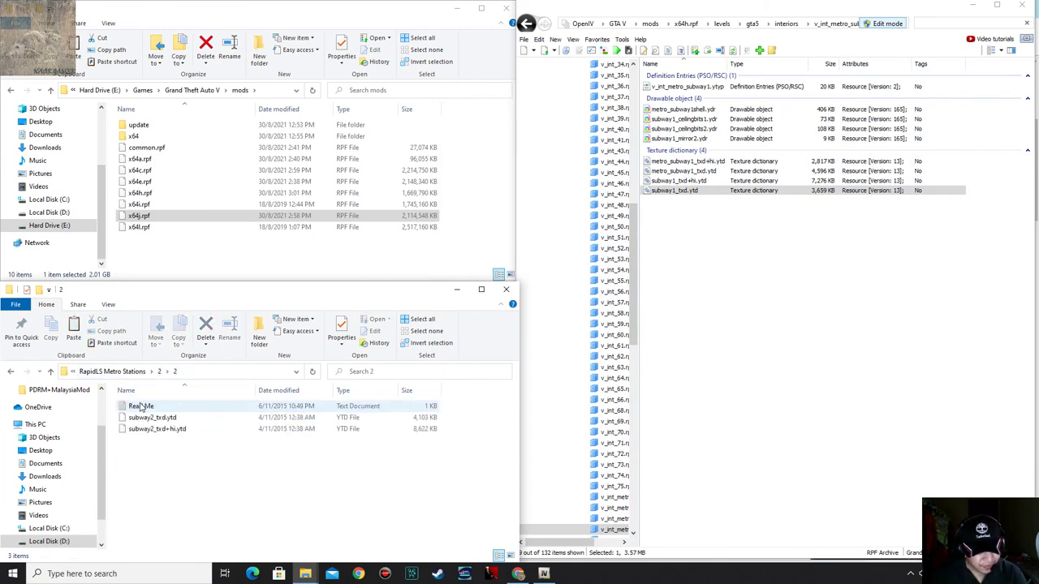
double_click(141, 405)
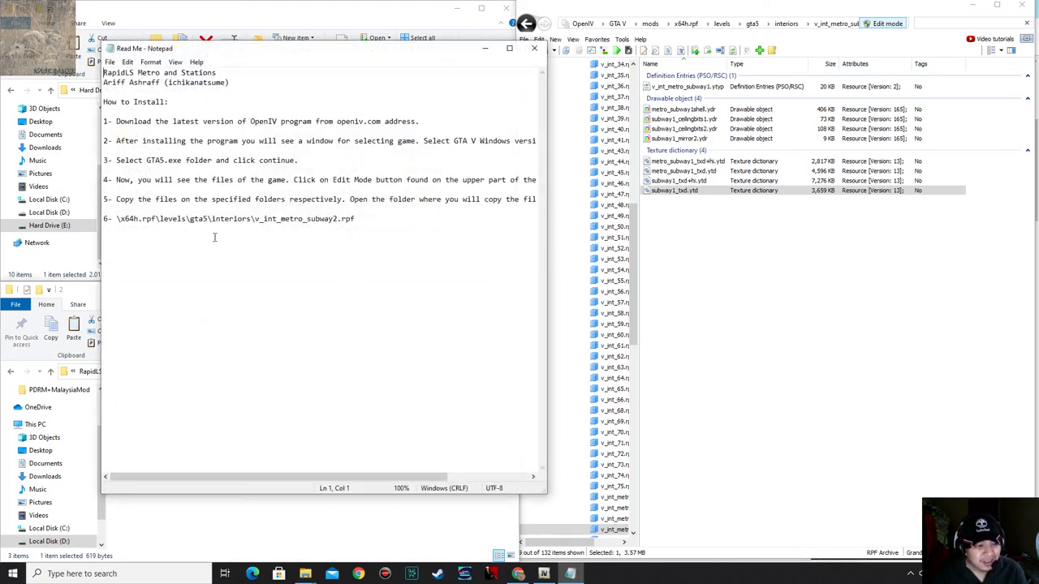
Open v_int_metro_subway2.rpf in the interiors folder of mods\x64h.rpf\levels\gta5.
scroll(595, 236, "up", 3)
scroll(599, 269, "up", 9)
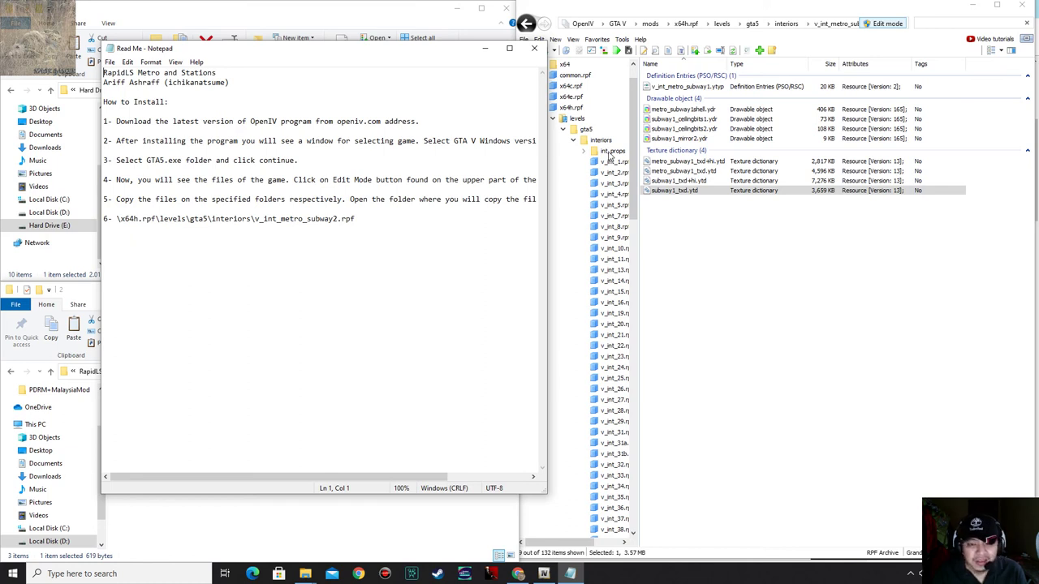
left_click(579, 144)
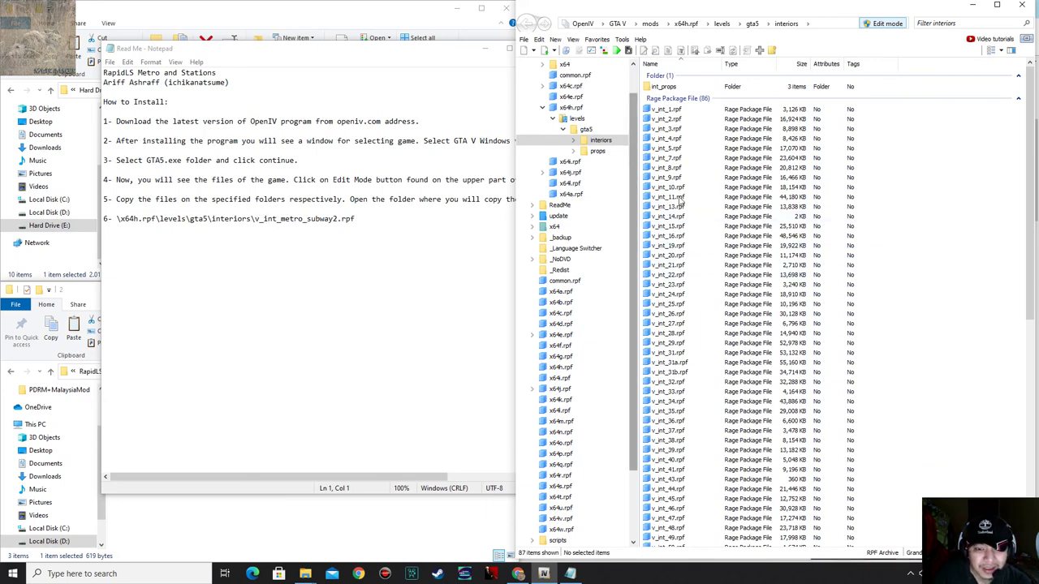
scroll(717, 260, "down", 14)
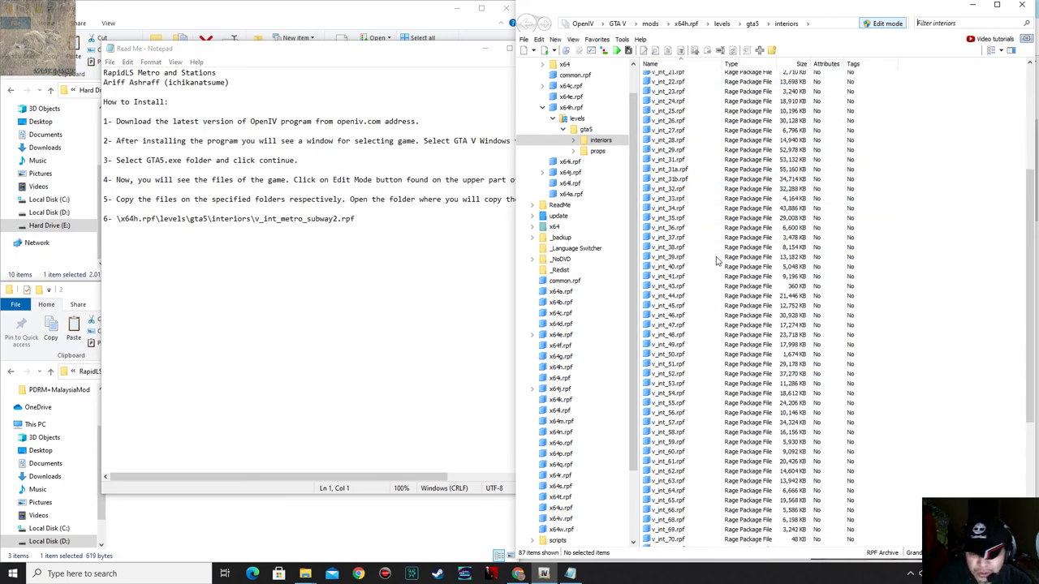
double_click(684, 420)
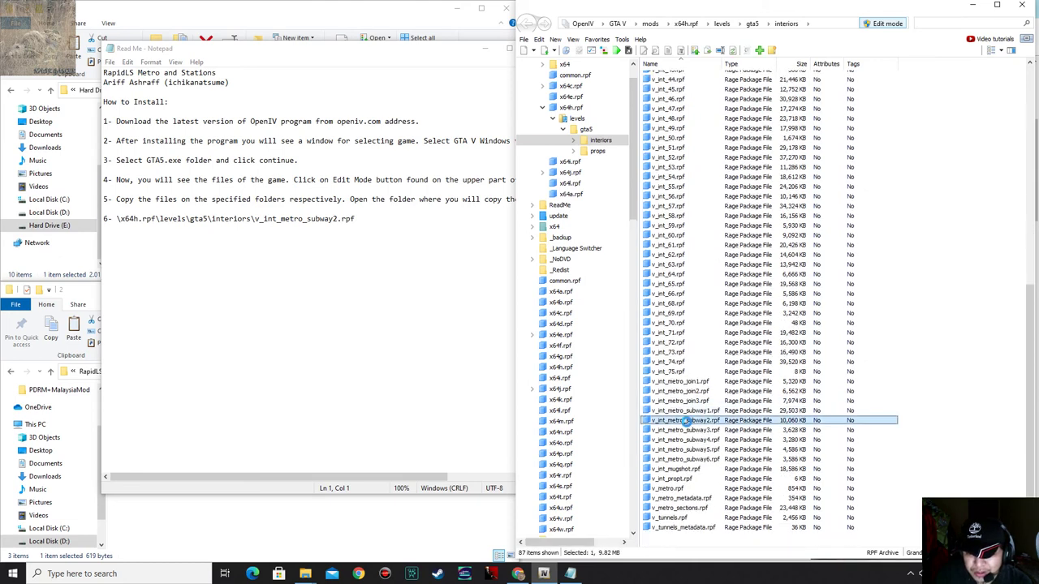
Close the Read Me, add subway2_txd.ytd and subway2_txd+hi.ytd to v_int_metro_subway2.rpf, and look through the textures in subway2_txd+hi.ytd.
left_click(507, 49)
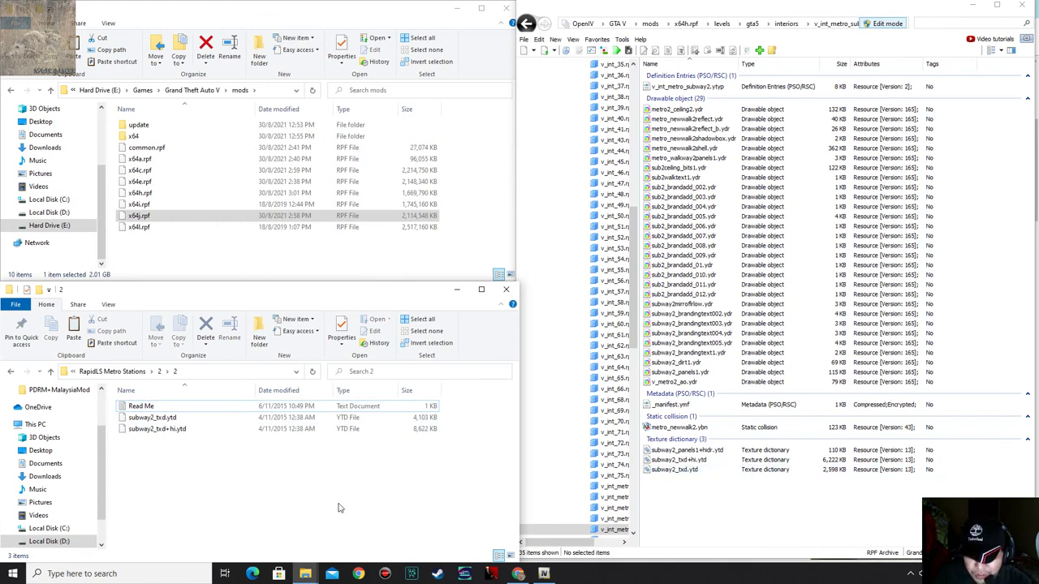
left_click_drag(185, 463, 779, 529)
double_click(693, 460)
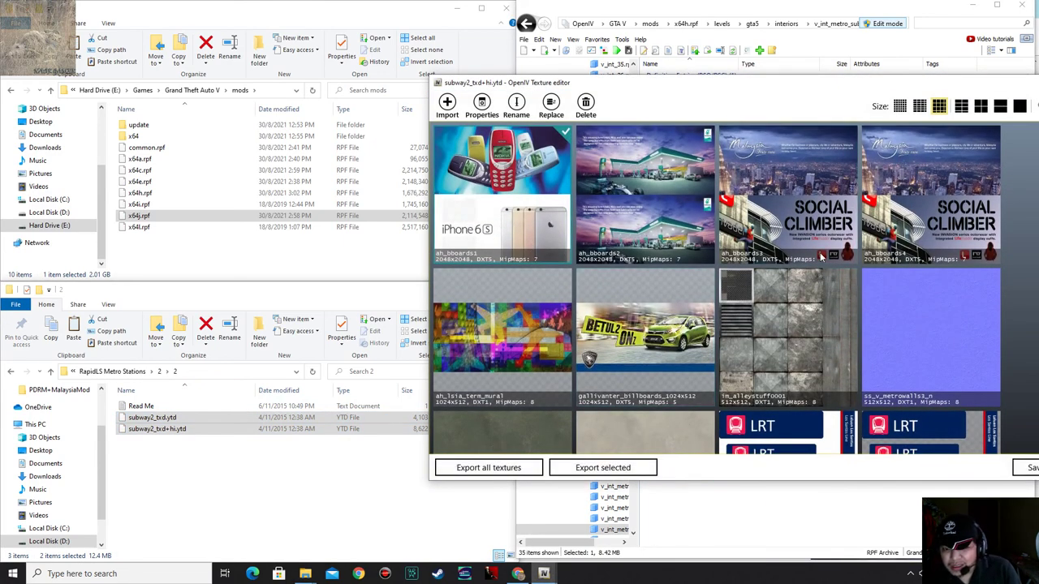
scroll(702, 243, "down", 3)
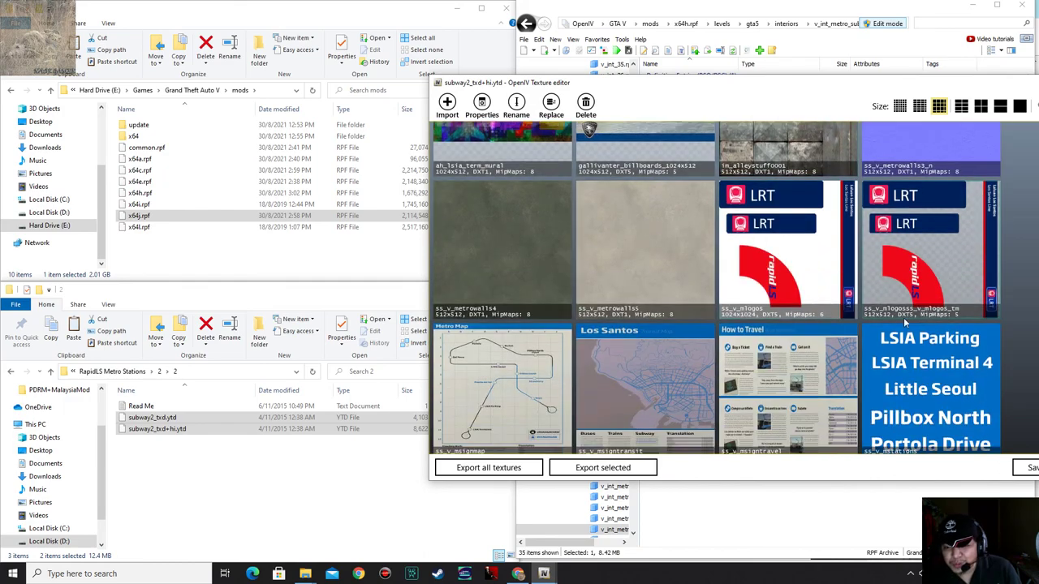
key("Escape")
Look through the textures in subway2_txd.ytd in the texture editor.
double_click(694, 473)
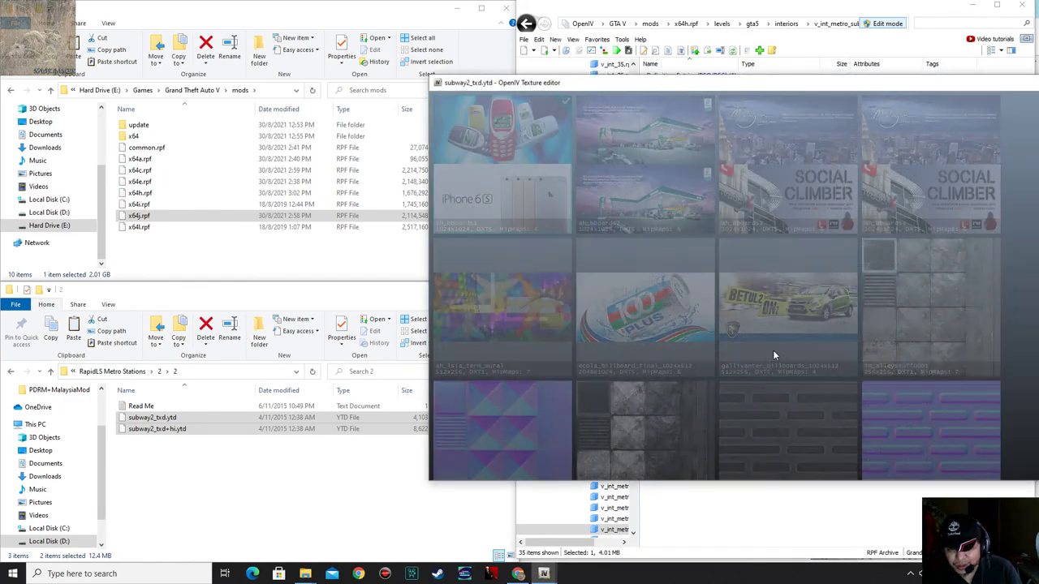
scroll(774, 354, "down", 2)
scroll(774, 350, "down", 10)
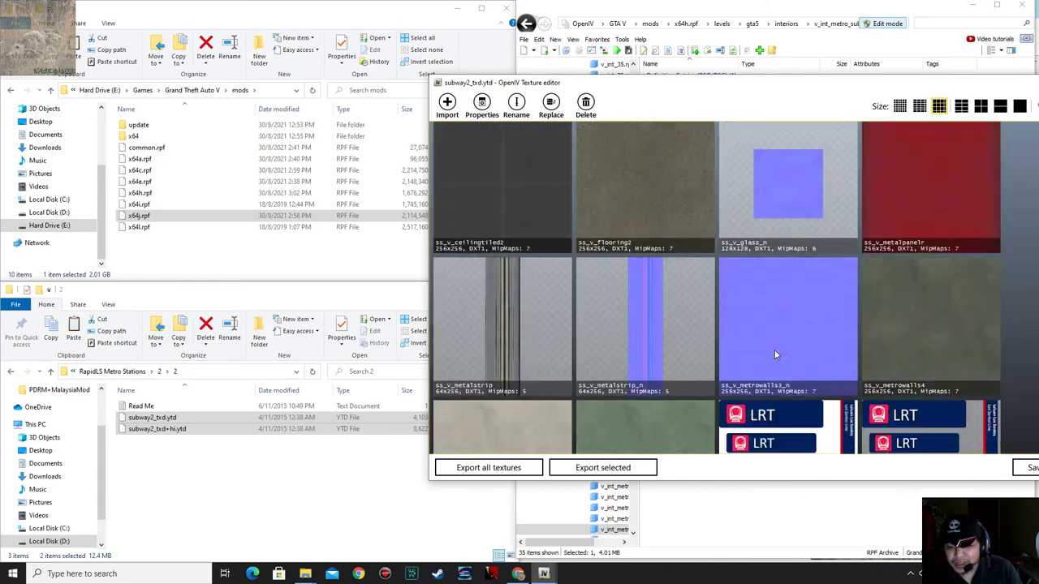
key("Escape")
Remove the installed subfolders 1 and 2 from the RapidLS Metro Stations folder 2 and open subfolder 3.
left_click(243, 469)
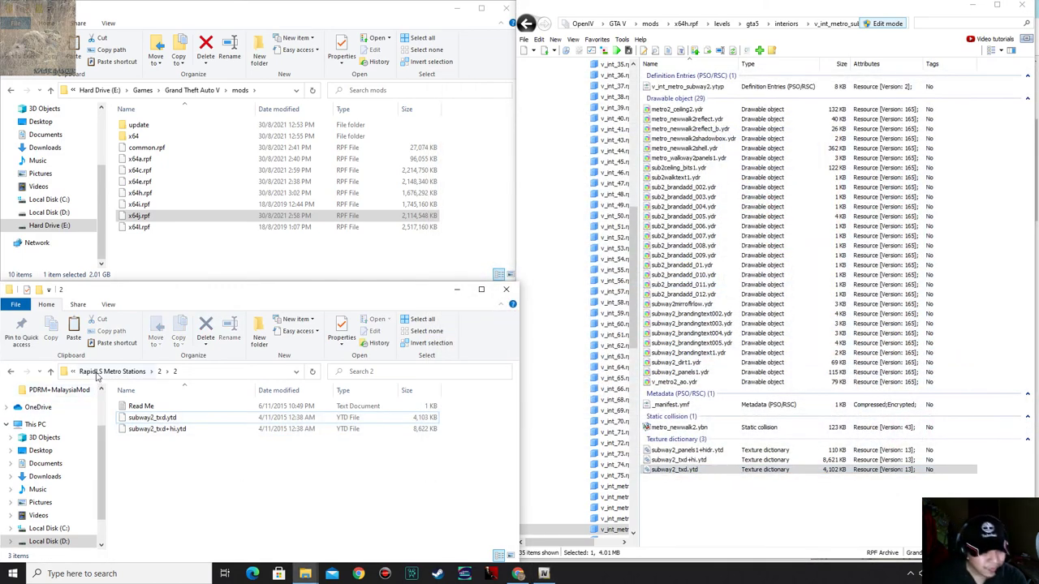
left_click(160, 371)
left_click(136, 409)
double_click(136, 409)
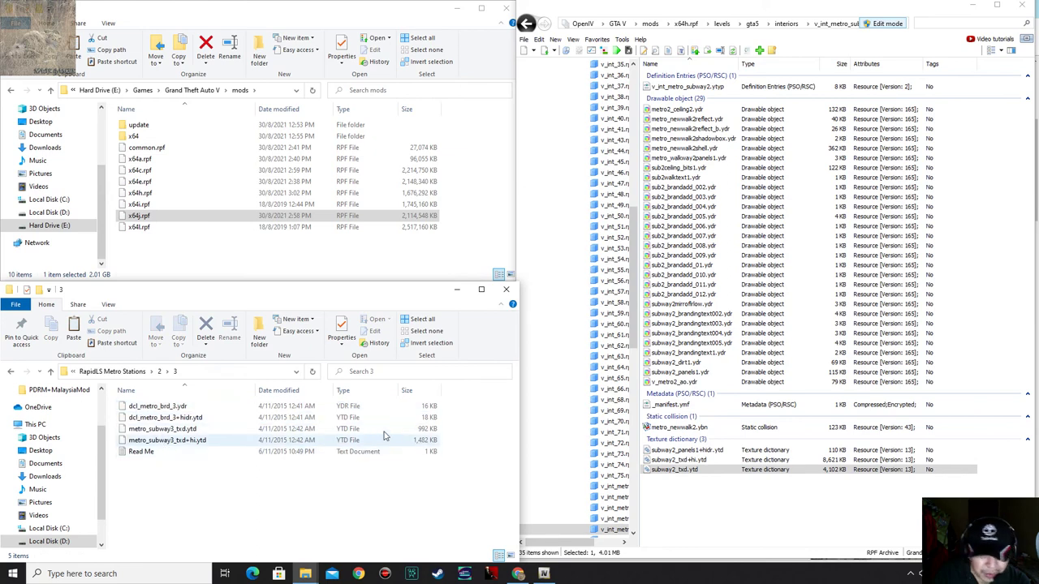
Check the install path in subfolder 3's Read Me and open v_int_metro_subway3.rpf in the interiors folder of x64h.rpf.
scroll(618, 185, "up", 15)
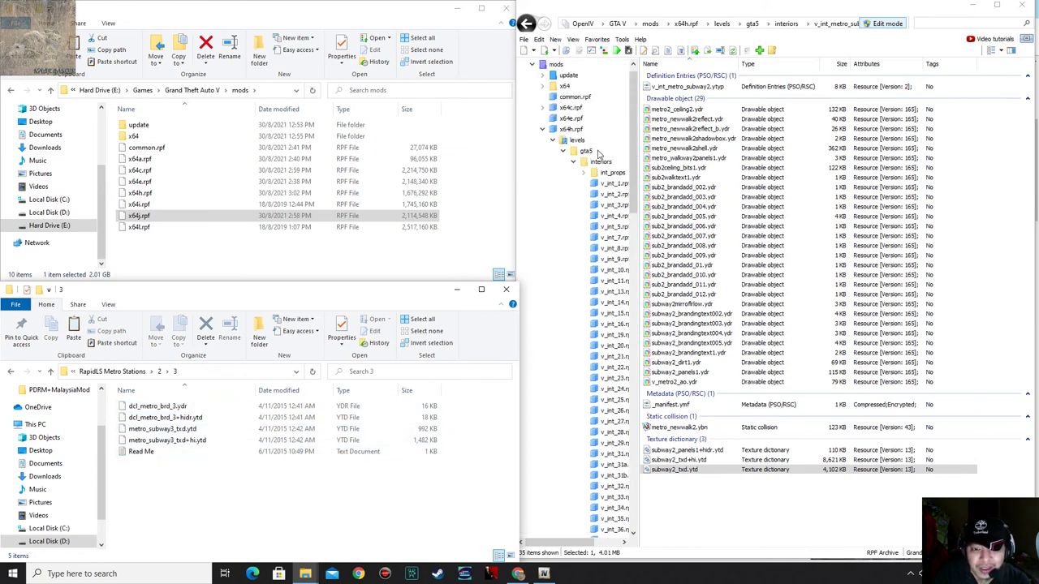
left_click(575, 162)
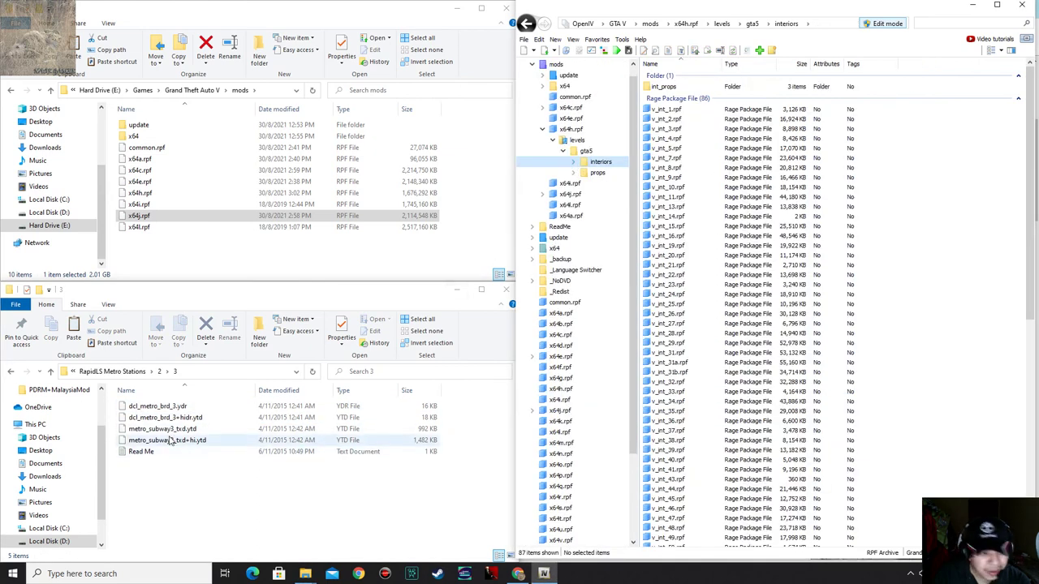
double_click(142, 452)
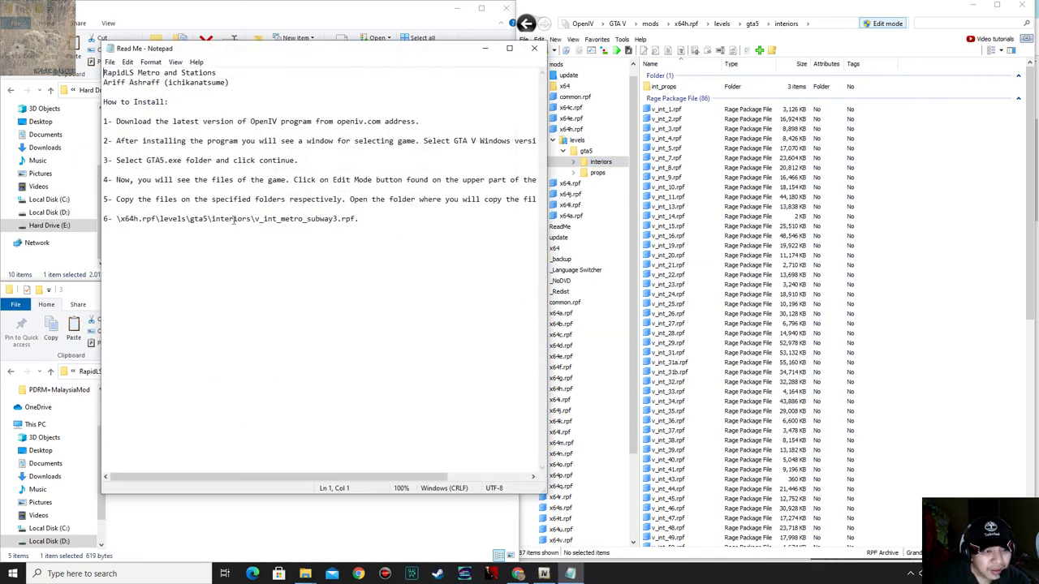
left_click(534, 48)
scroll(745, 458, "down", 14)
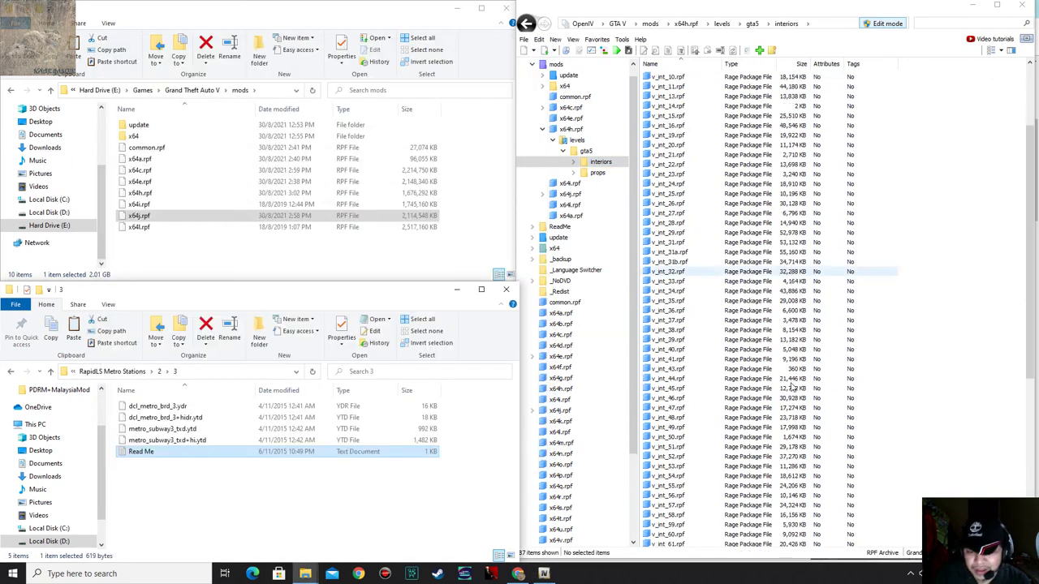
double_click(703, 430)
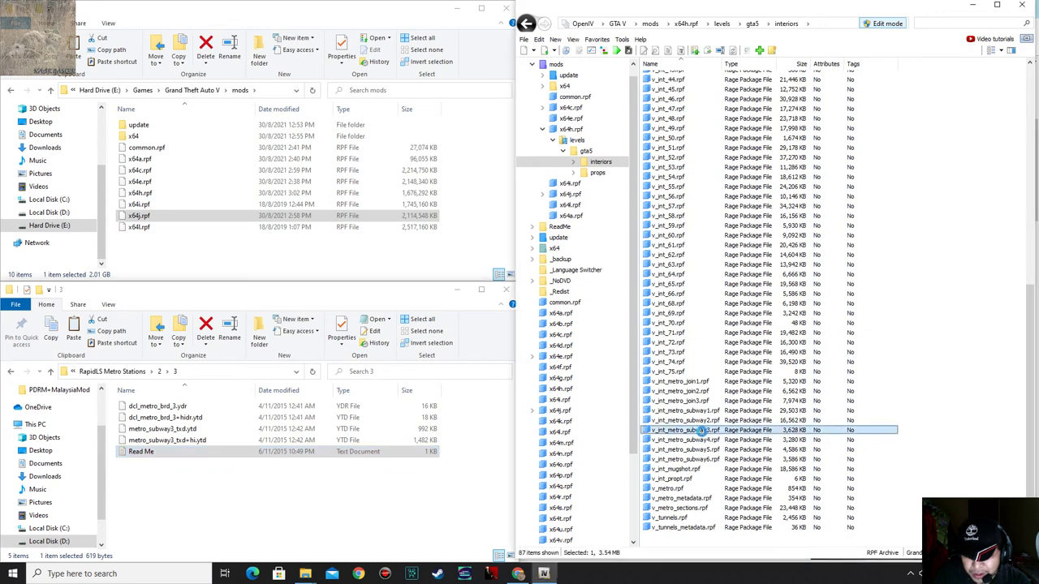
Add dcl_metro_brd_3.ydr, dcl_metro_brd_3+hidr.ytd, metro_subway3_txd.ytd and metro_subway3_txd+hi.ytd from the mod folder to v_int_metro_subway3.rpf.
left_click(240, 490)
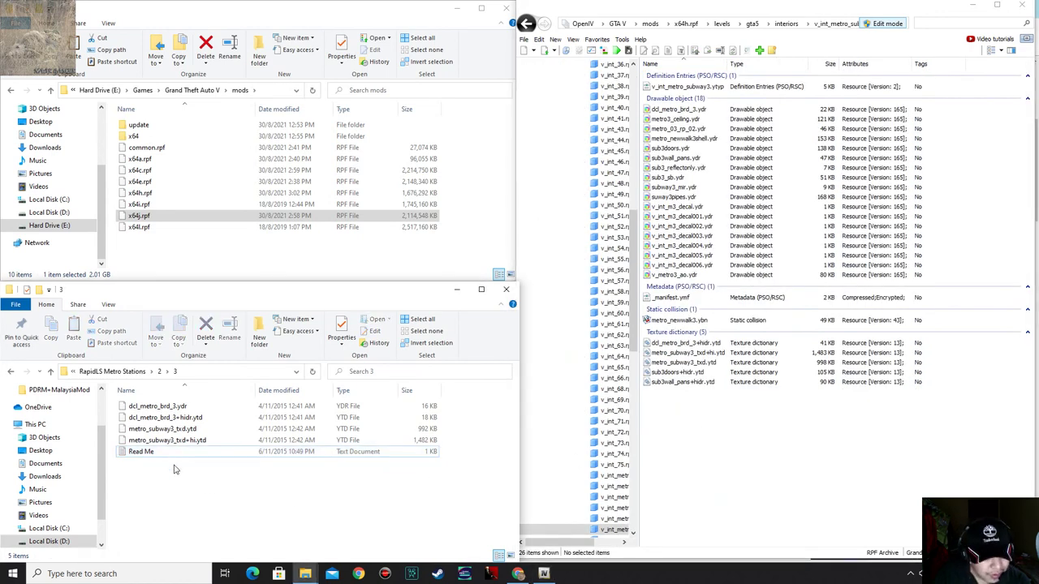
left_click(168, 442)
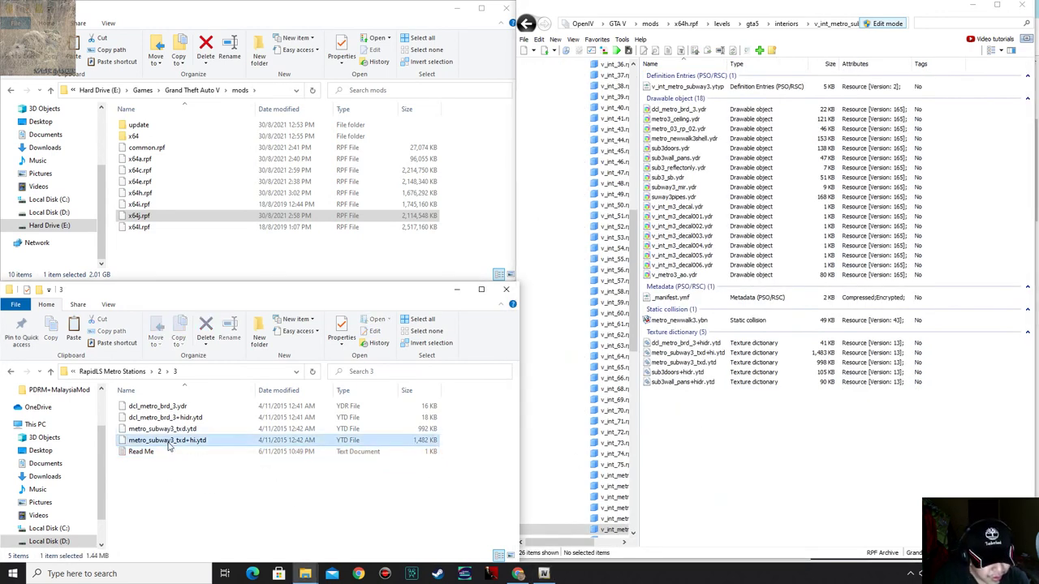
left_click(159, 406)
left_click_drag(172, 445, 626, 457)
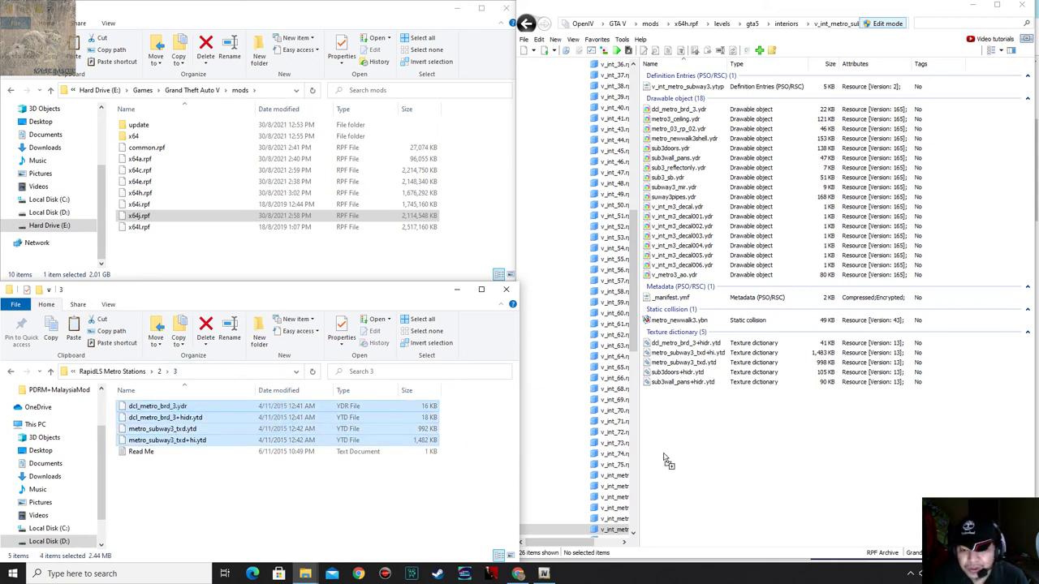
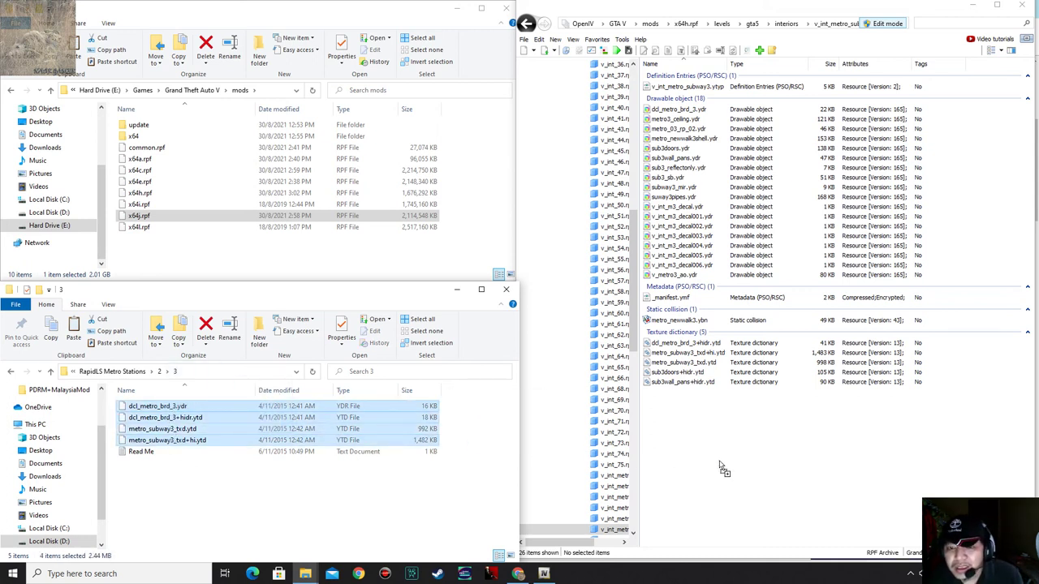
left_click_drag(719, 461, 757, 461)
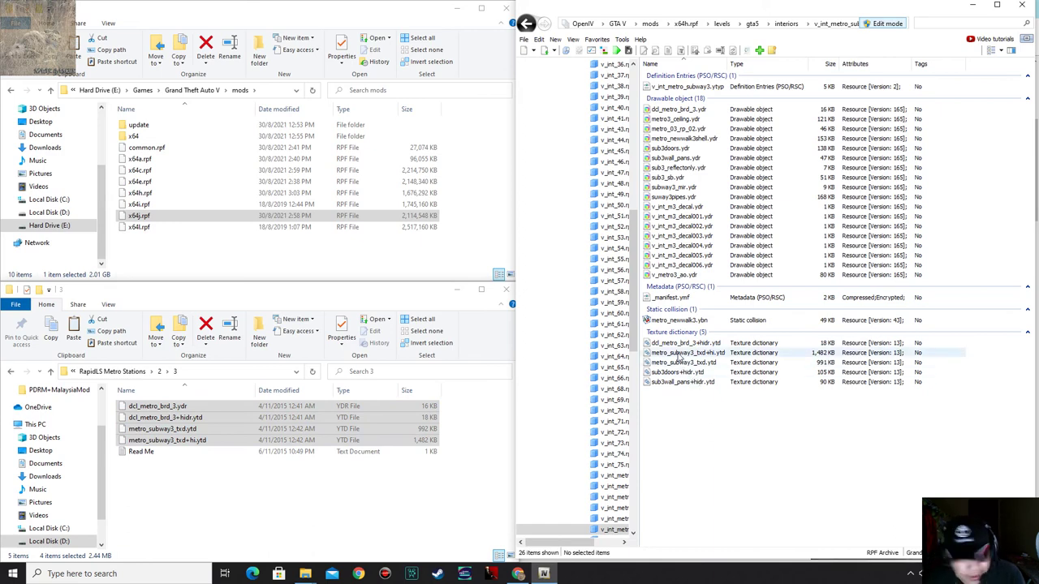
View the textures in metro_subway3_txd+hi.ytd and dcl_metro_brd_3+hidr.ytd in the texture editor.
double_click(680, 357)
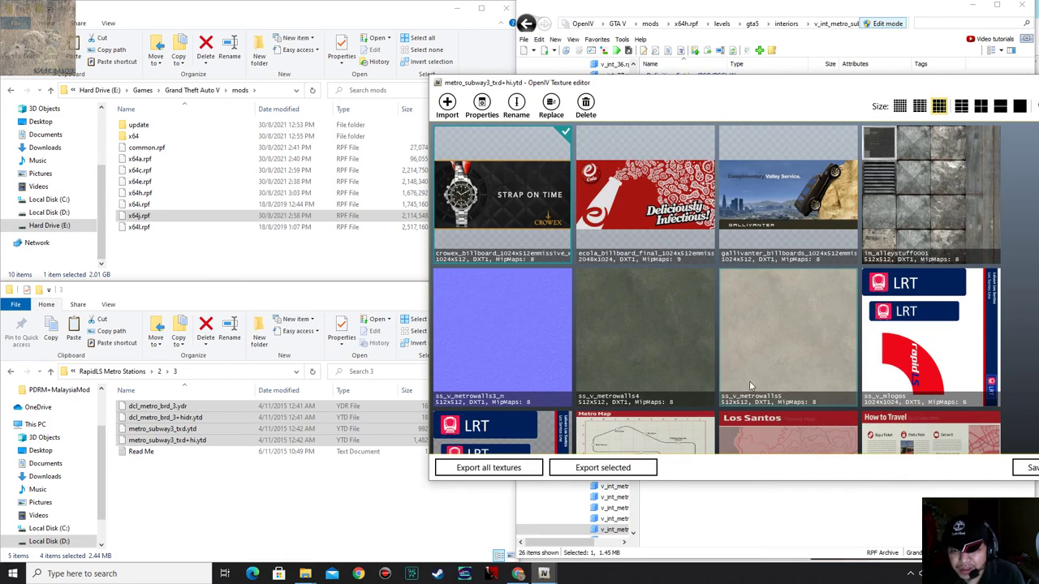
key("Escape")
double_click(730, 347)
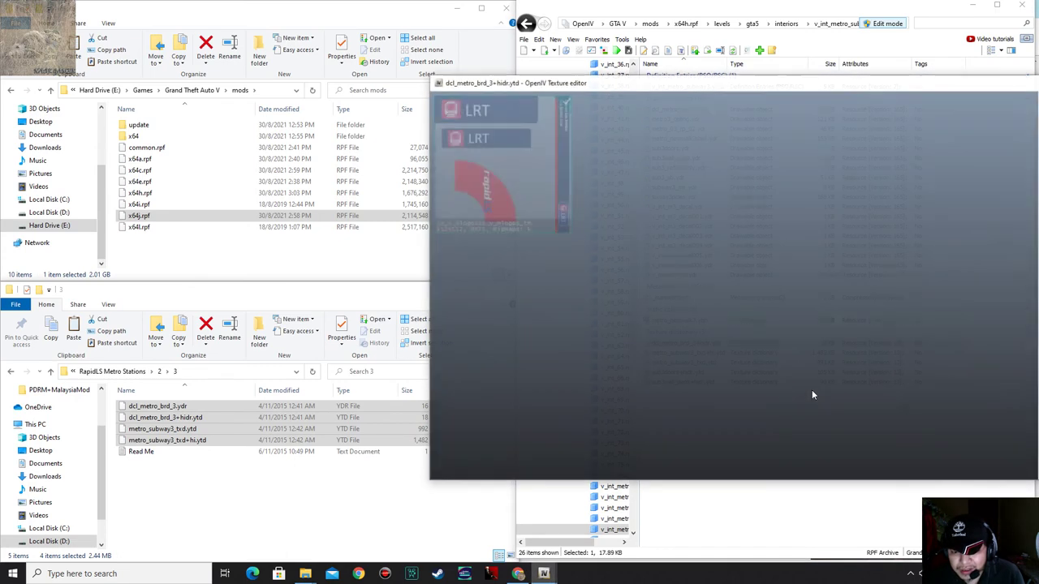
key("Escape")
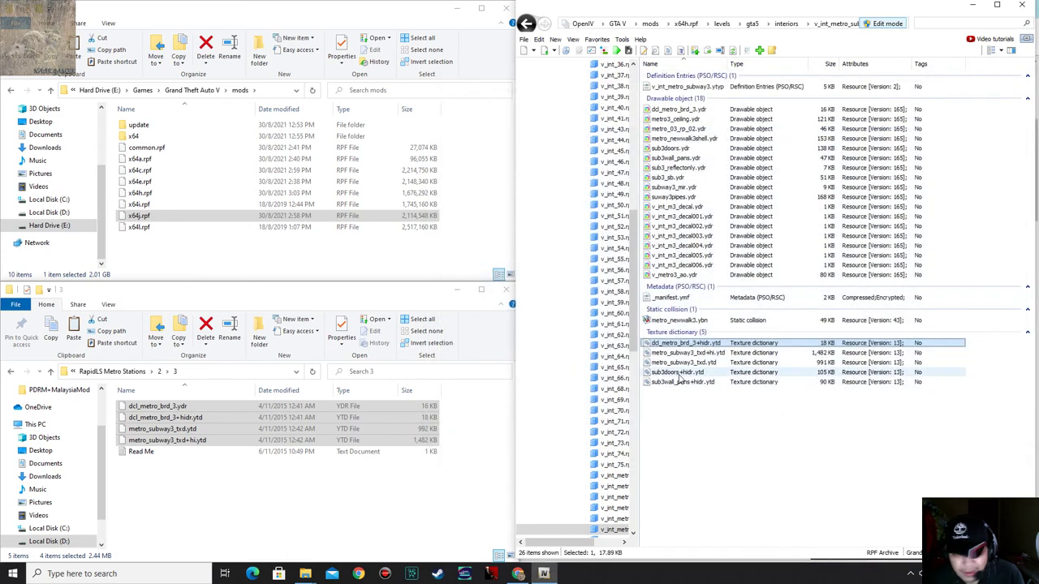
Examine the dcl_metro_brd_3.ydr model up close in the model viewer.
left_click(679, 109)
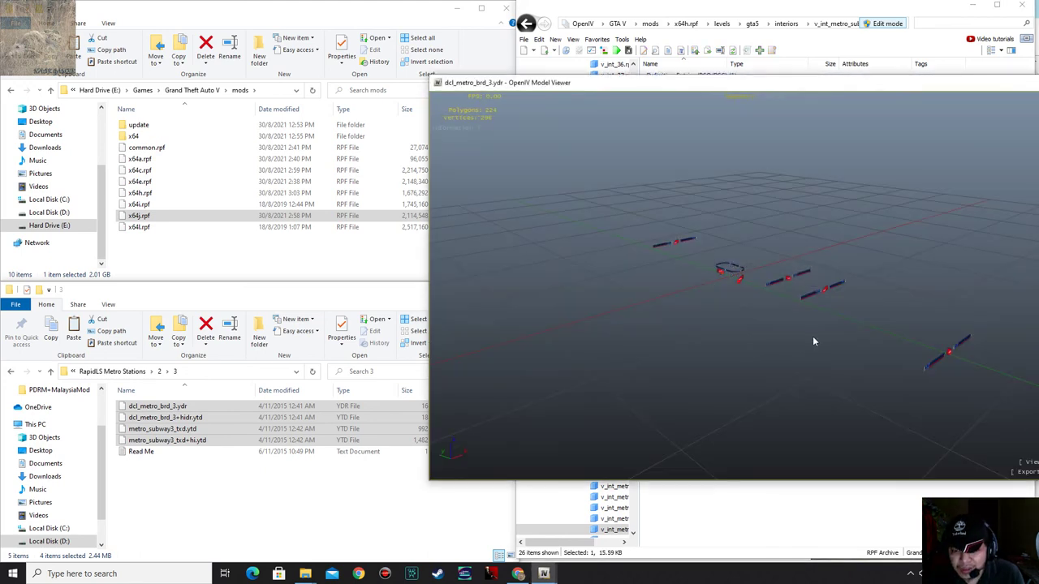
scroll(791, 319, "up", 5)
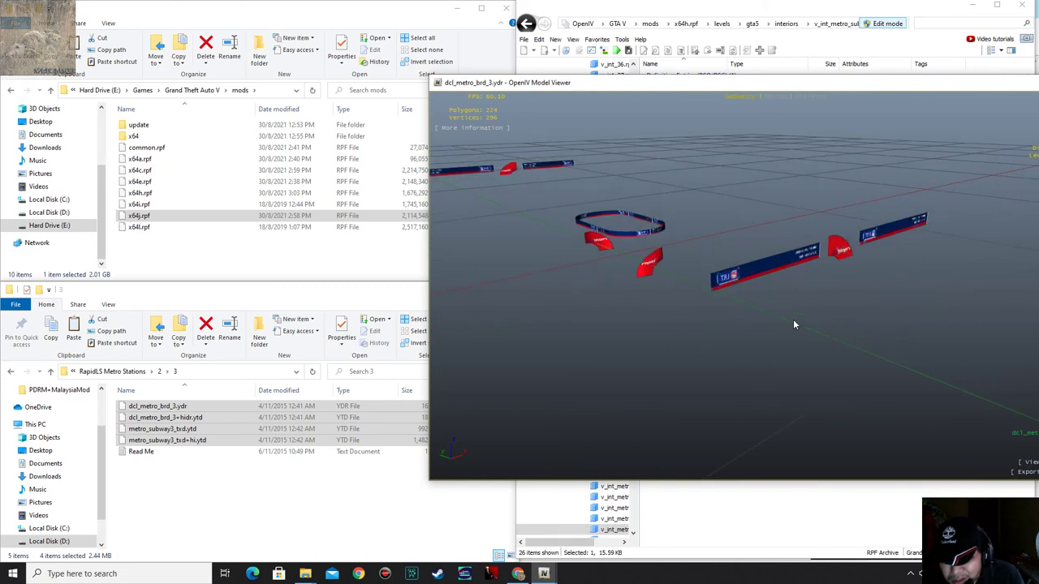
key("Escape")
Check the install path in the Read Me of subfolder 4 of the RapidLS Metro Stations mod.
left_click(306, 479)
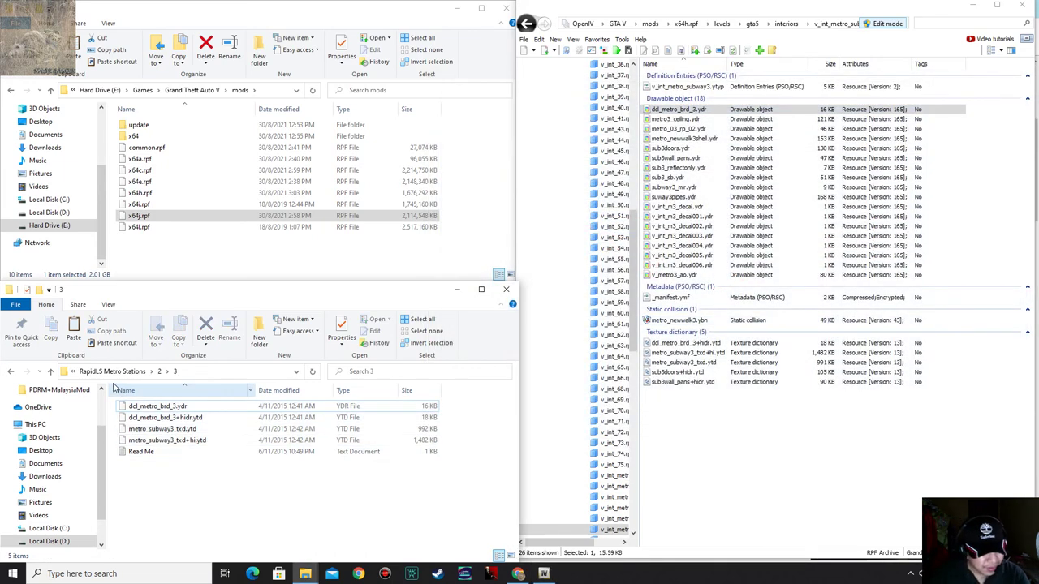
left_click(160, 370)
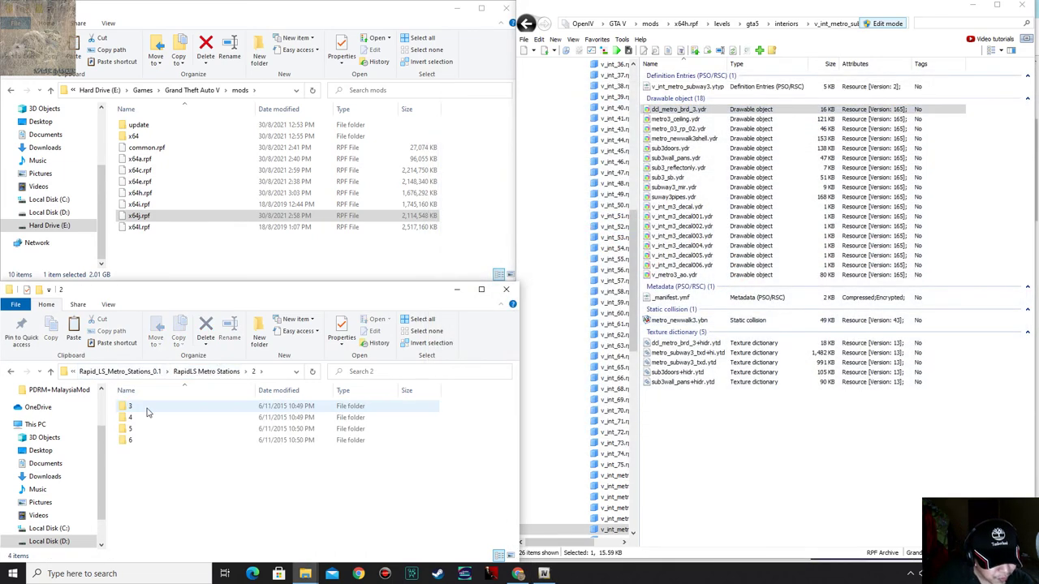
double_click(162, 418)
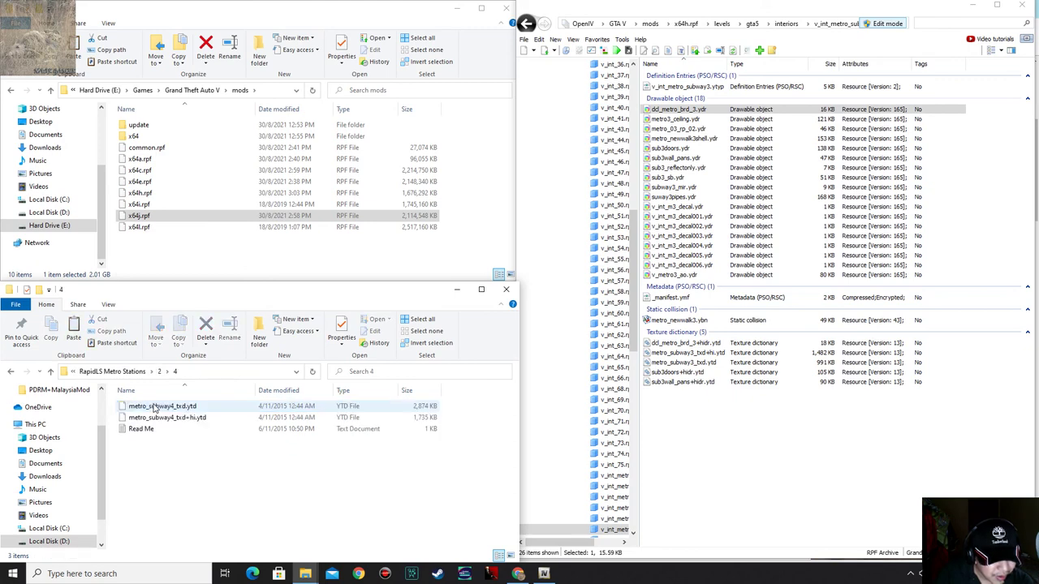
double_click(171, 429)
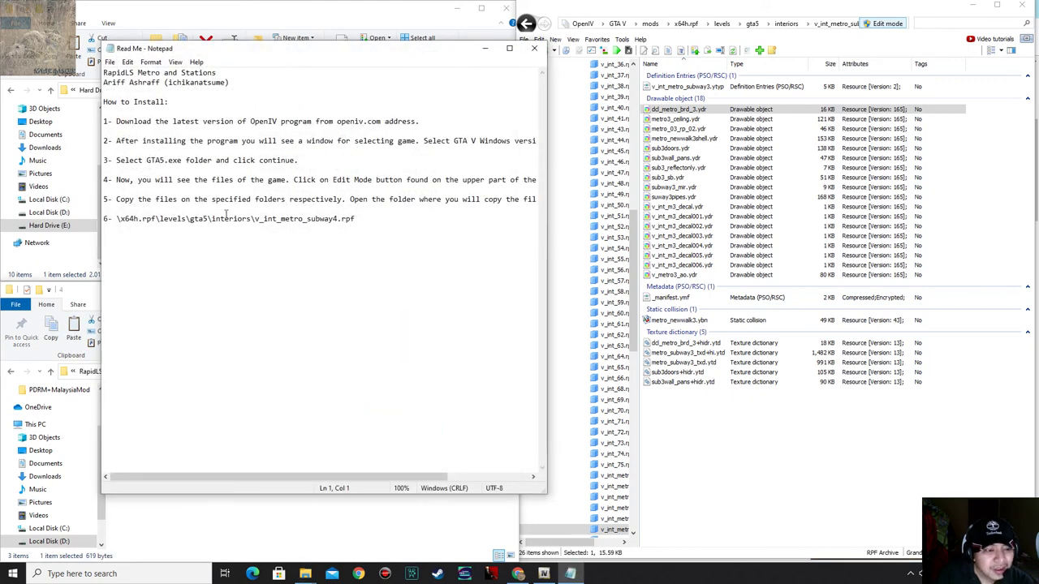
left_click(533, 49)
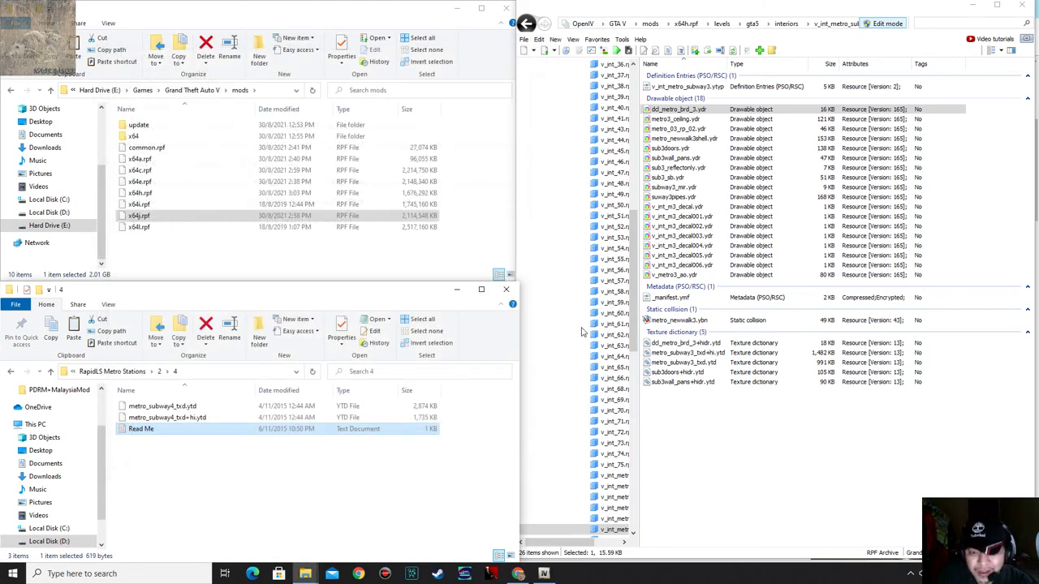
Open v_int_metro_subway4.rpf in the interiors folder of x64h.rpf inside mods.
scroll(619, 368, "down", 3)
left_click(614, 445)
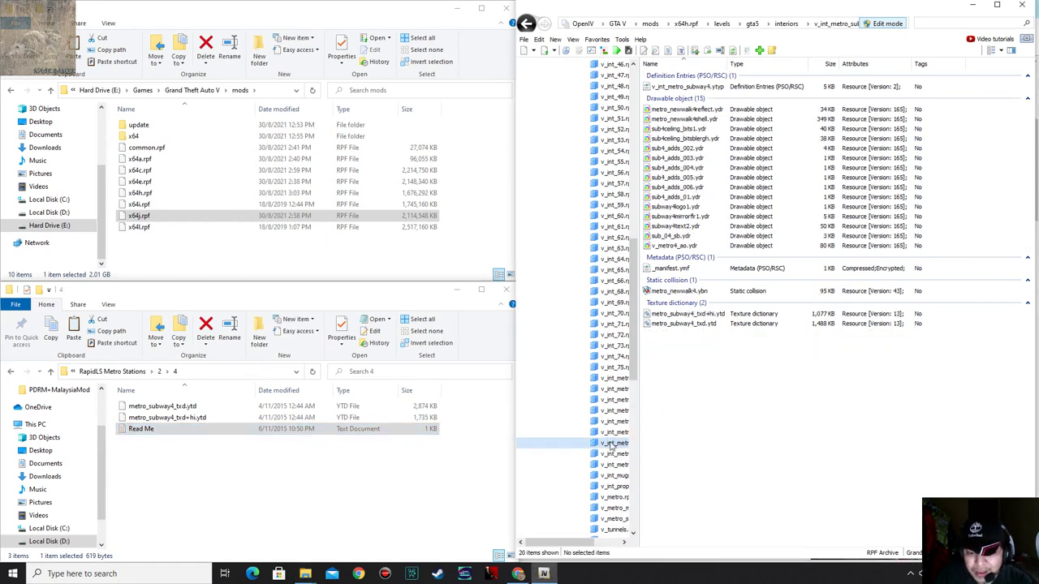
scroll(633, 276, "up", 4)
scroll(633, 276, "up", 6)
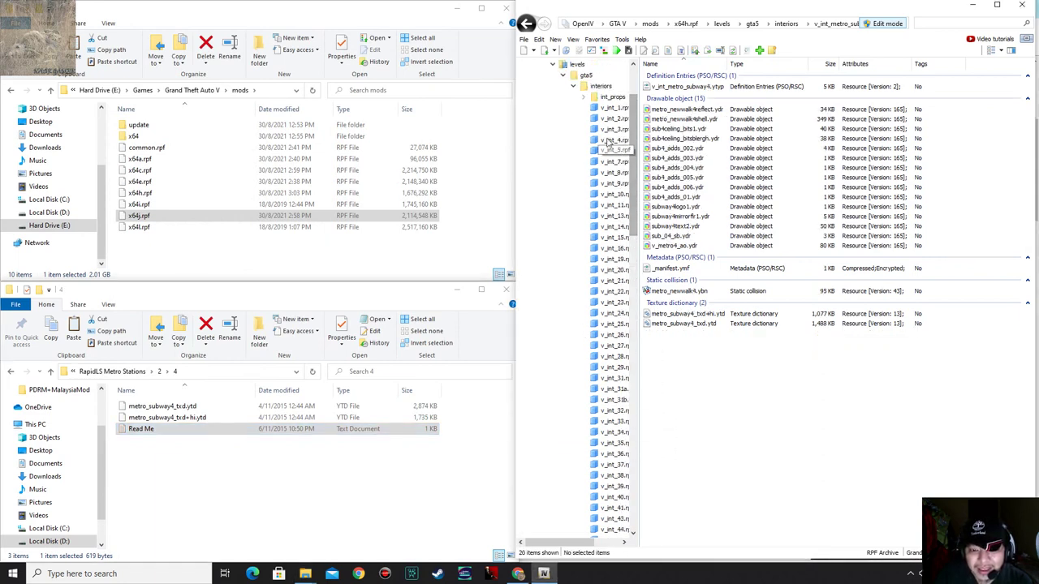
left_click(572, 86)
scroll(691, 262, "down", 15)
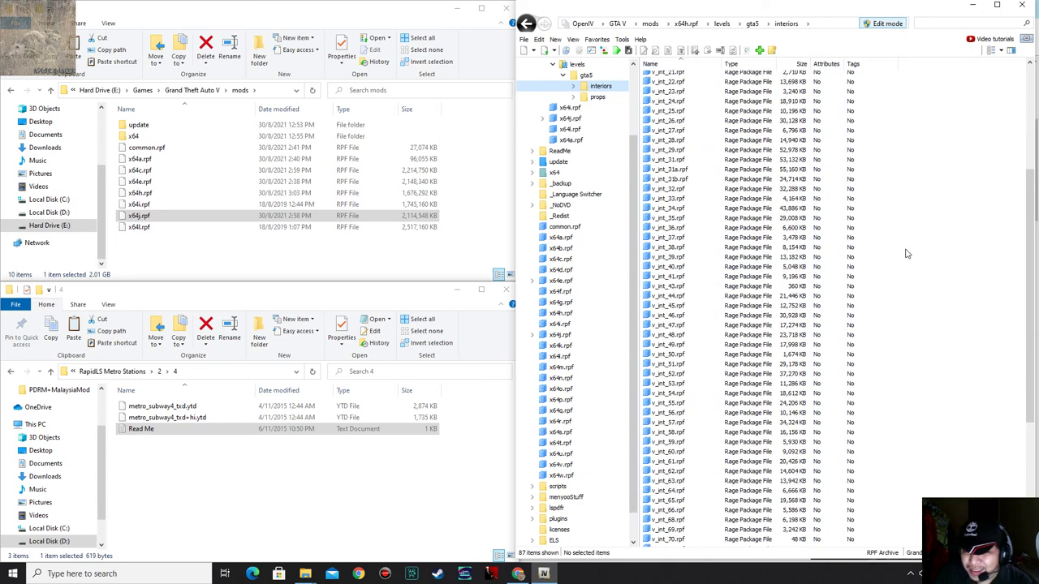
double_click(686, 440)
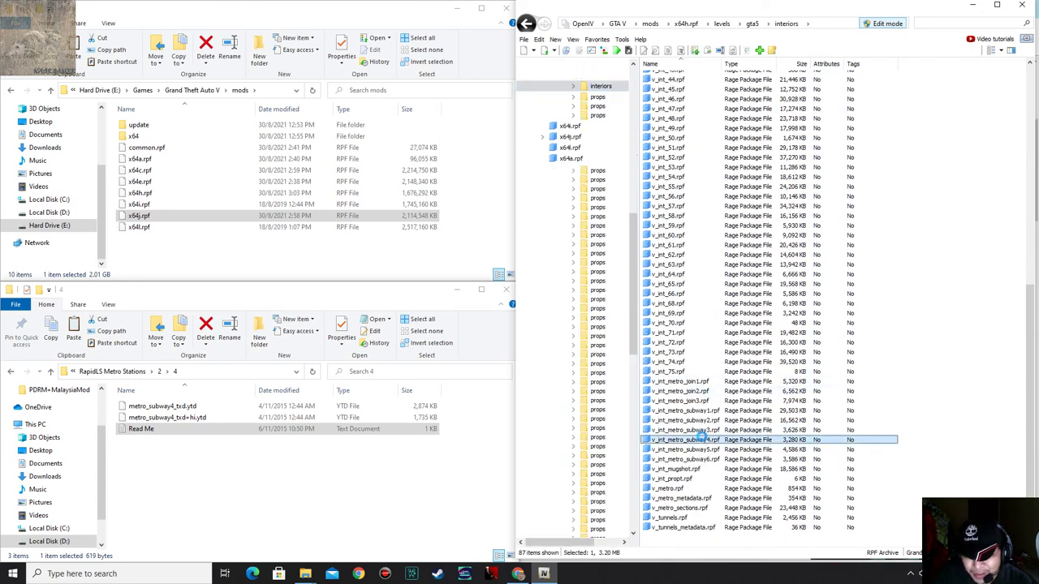
Add metro_subway4_txd.ytd and metro_subway4_txd+hi.ytd from the mod folder to v_int_metro_subway4.rpf and open metro_subway4_txd.ytd in the texture editor.
left_click(289, 479)
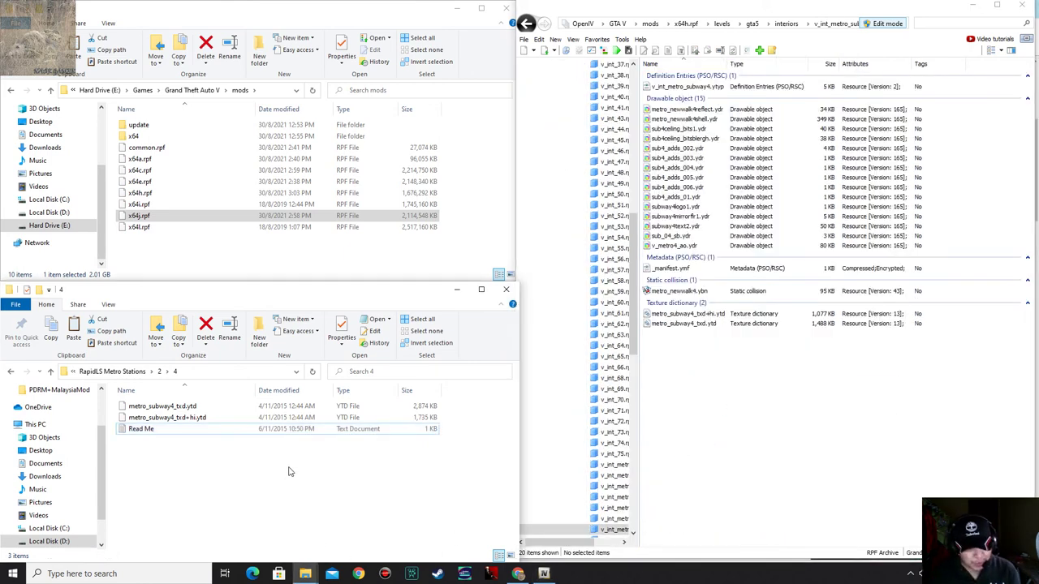
left_click_drag(227, 419, 787, 425)
double_click(755, 323)
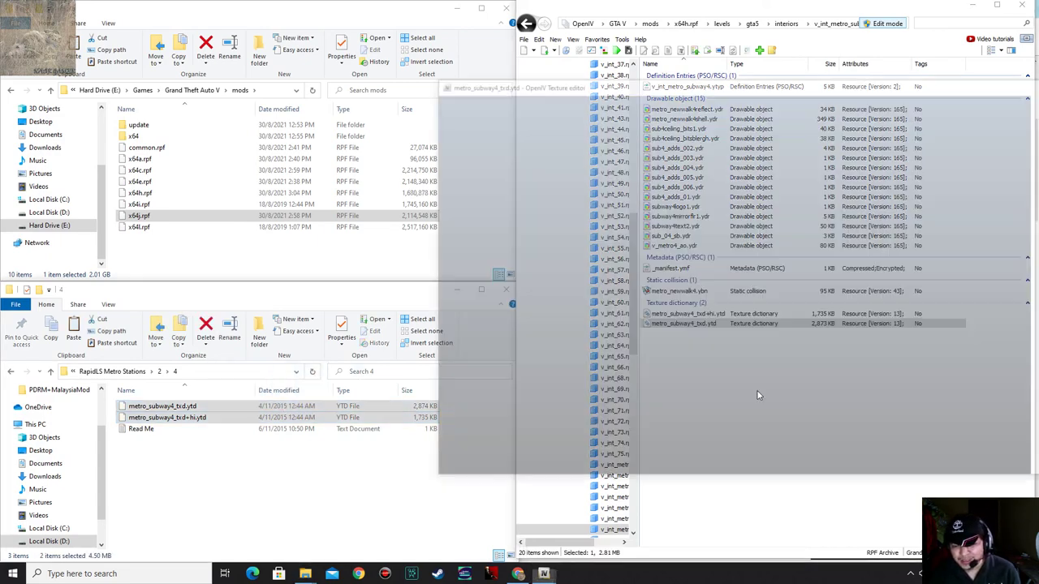
Finish checking the textures in metro_subway4_txd.ytd and open subfolder 5 of the RapidLS Metro Stations\2 mod folder.
scroll(808, 333, "down", 10)
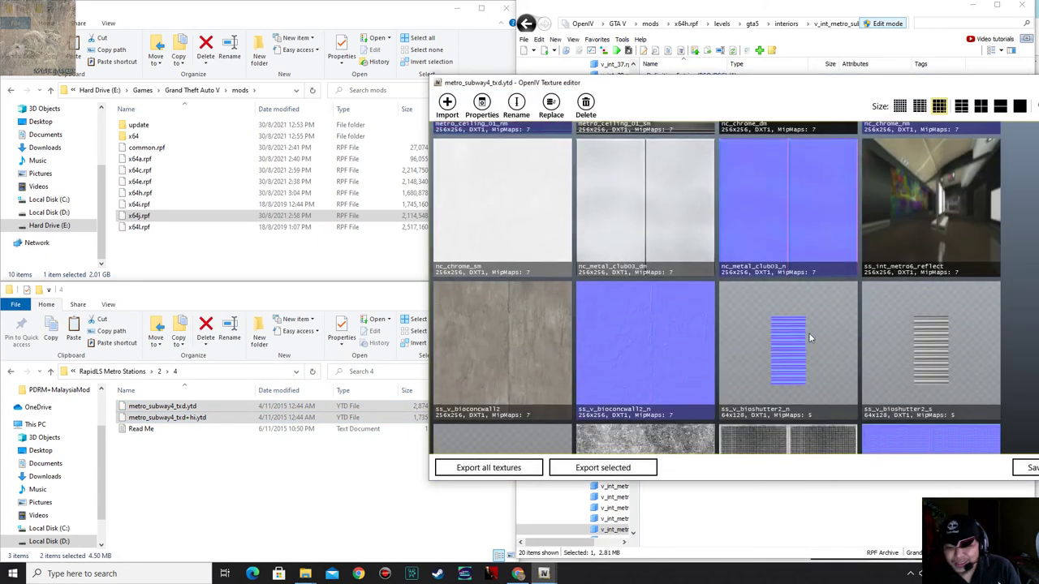
key("Escape")
left_click(106, 381)
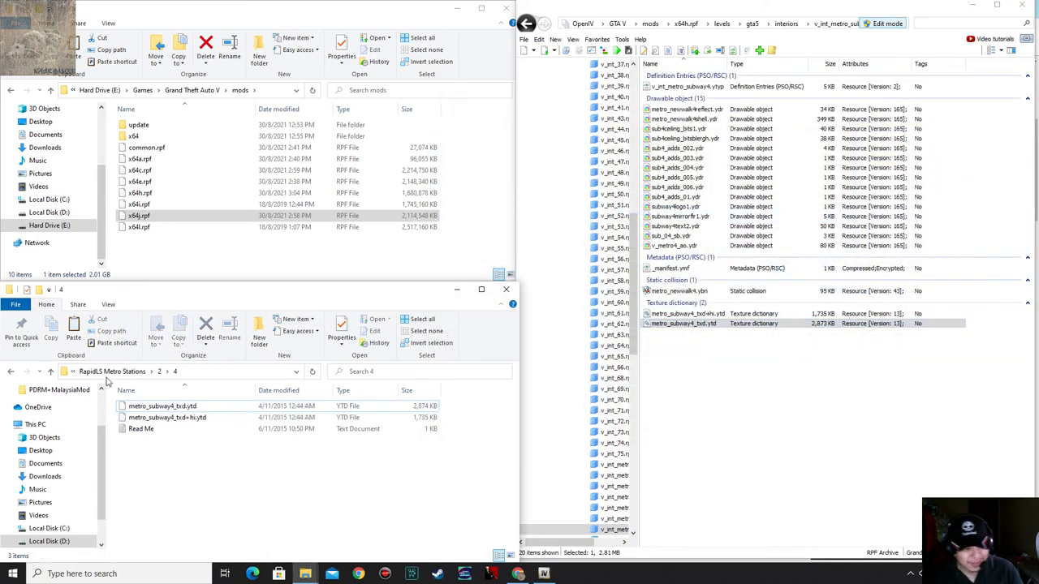
left_click(142, 372)
double_click(151, 417)
left_click(148, 409)
double_click(147, 413)
Copy metro_subway5_txd.ytd and metro_subway5_txd+hi.ytd into v_int_metro_subway5.rpf under mods\x64h.rpf\levels\gta5\interiors.
scroll(564, 179, "up", 12)
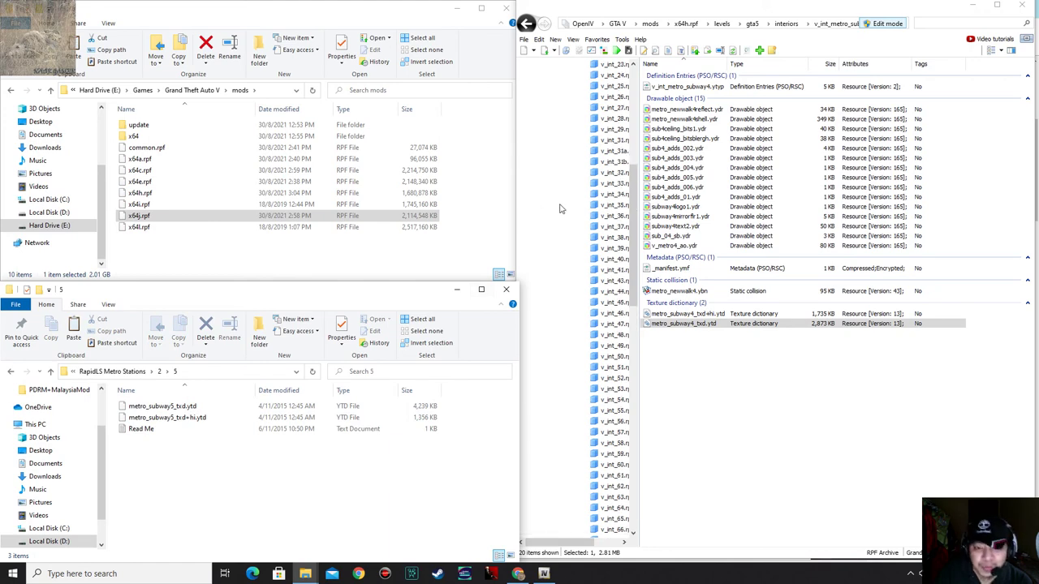
left_click(573, 74)
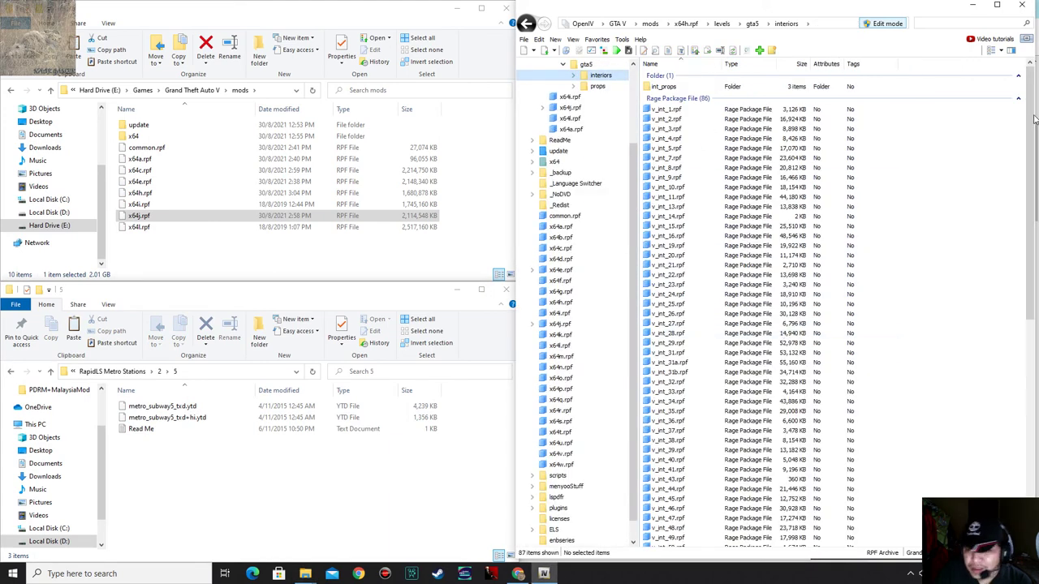
scroll(1031, 325, "down", 10)
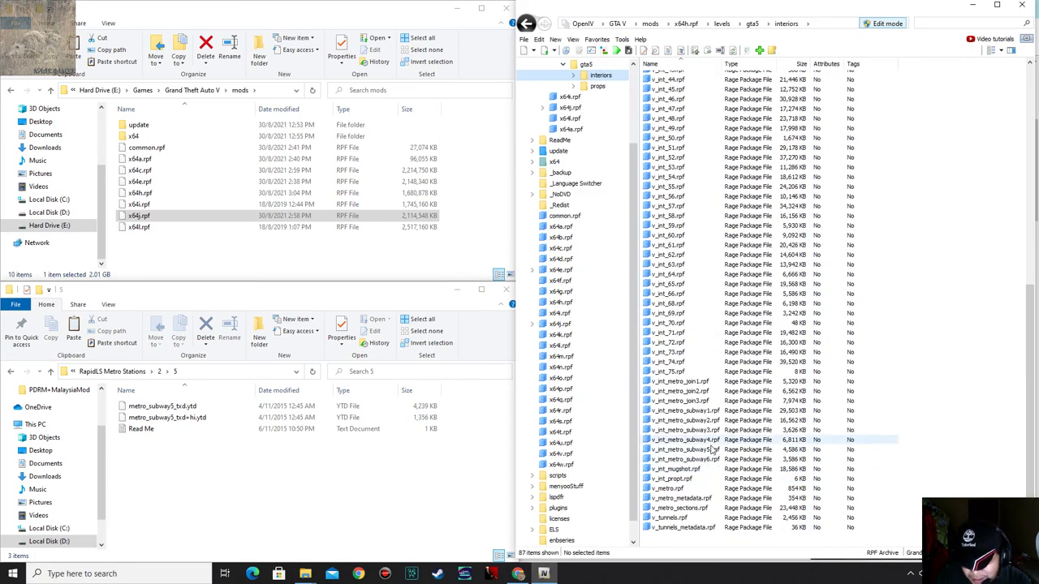
double_click(678, 449)
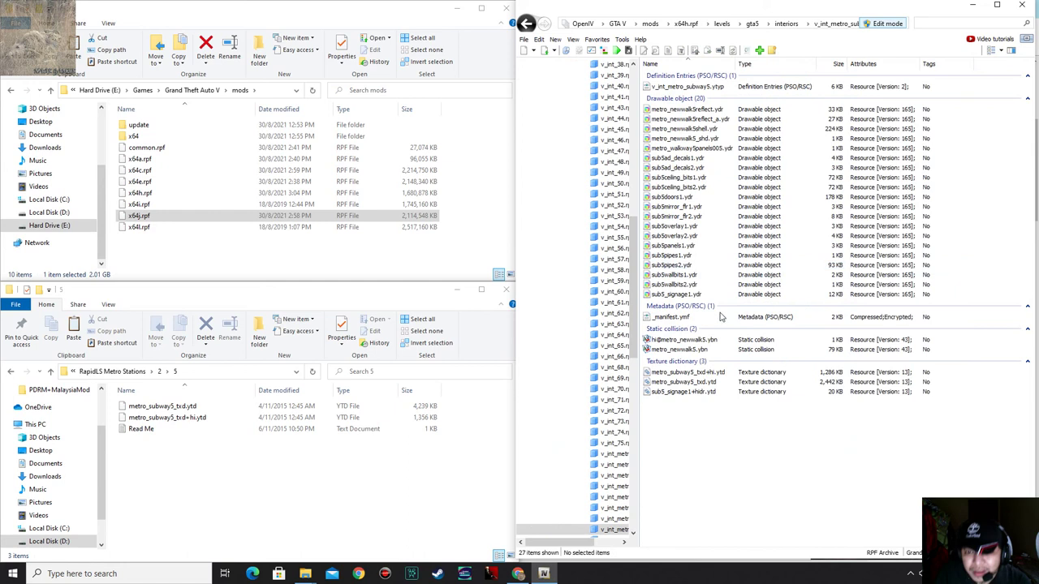
left_click(193, 418)
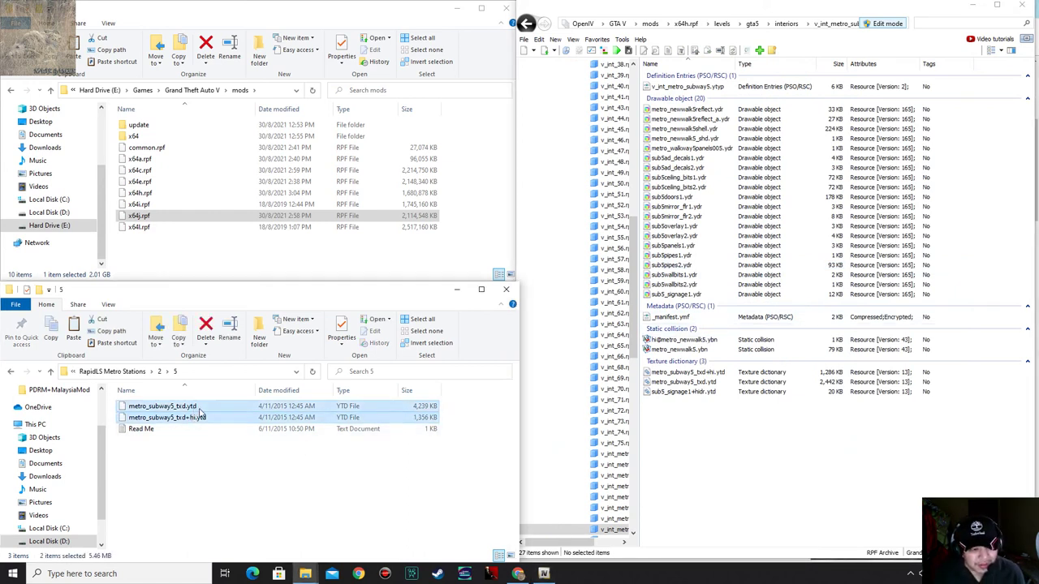
left_click_drag(199, 412, 756, 453)
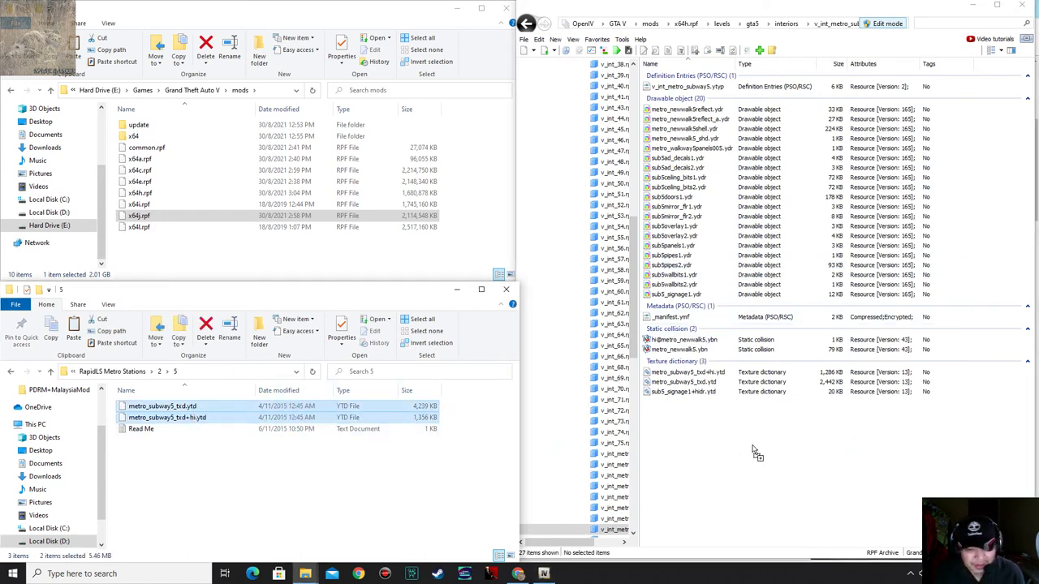
Inspect the textures in the replaced metro_subway5_txd.ytd and close the texture editor.
double_click(706, 382)
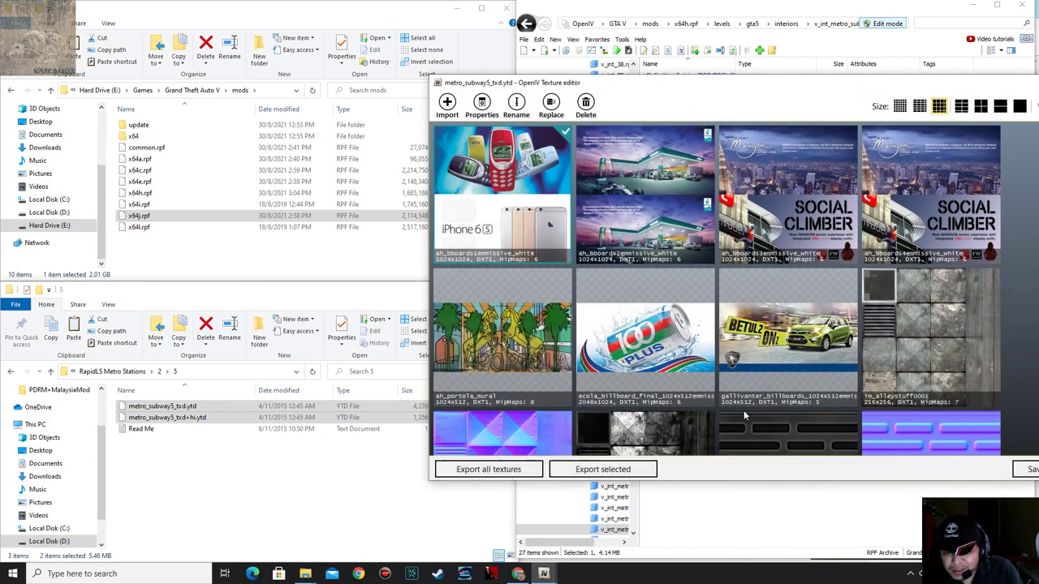
scroll(774, 387, "down", 10)
scroll(774, 387, "up", 5)
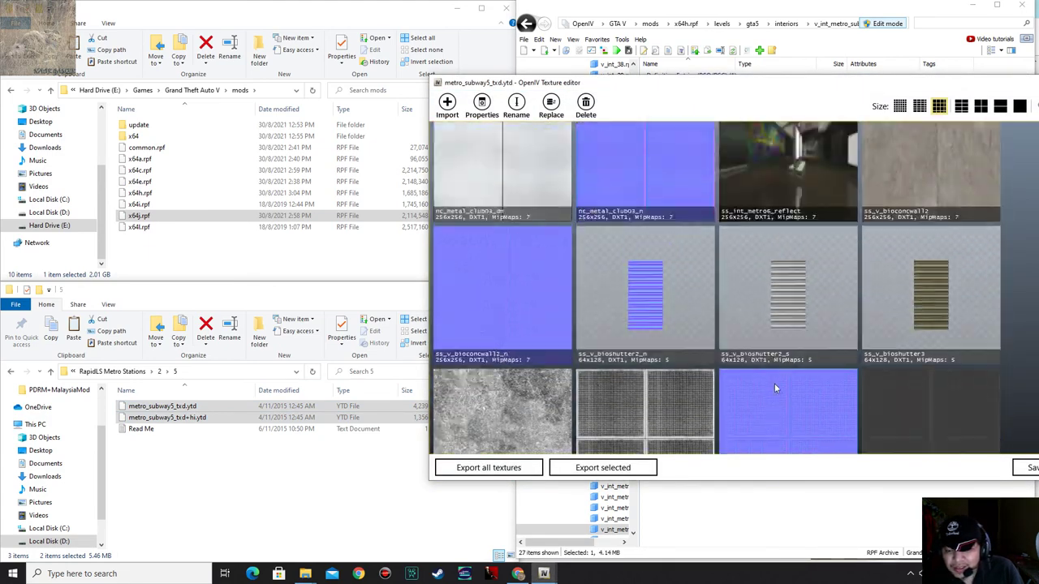
scroll(774, 388, "up", 3)
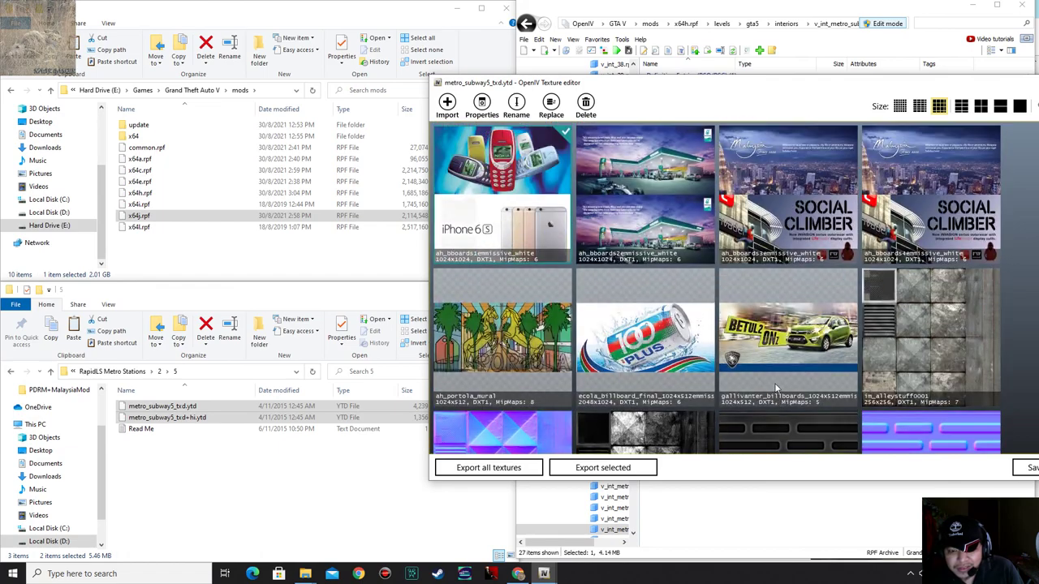
scroll(775, 388, "down", 8)
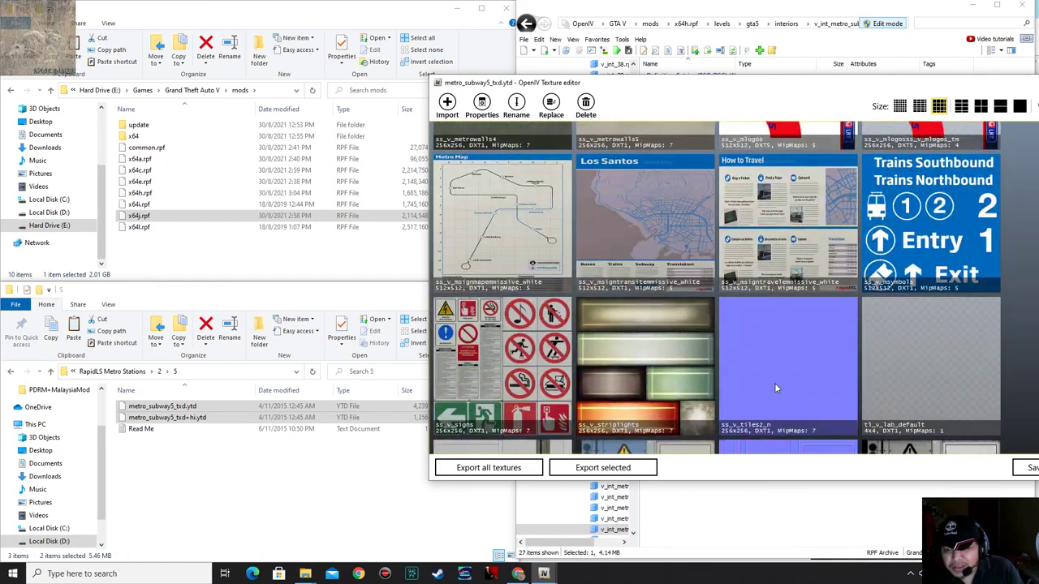
key("alt+F4")
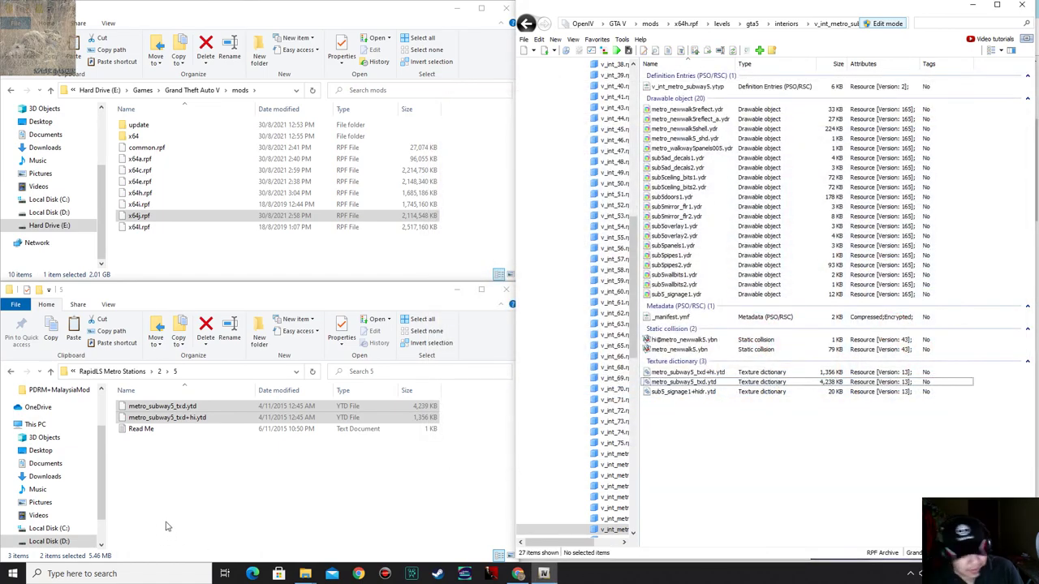
Switch from subfolder 5 to subfolder 6 of the RapidLS Metro Stations\2 mod folder.
left_click(158, 528)
key("alt+Up")
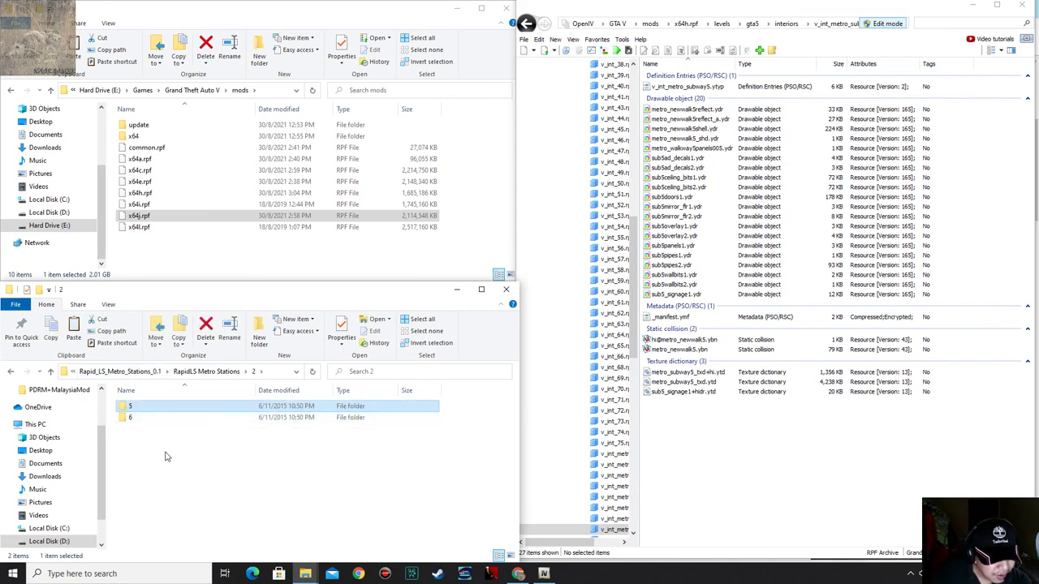
double_click(131, 417)
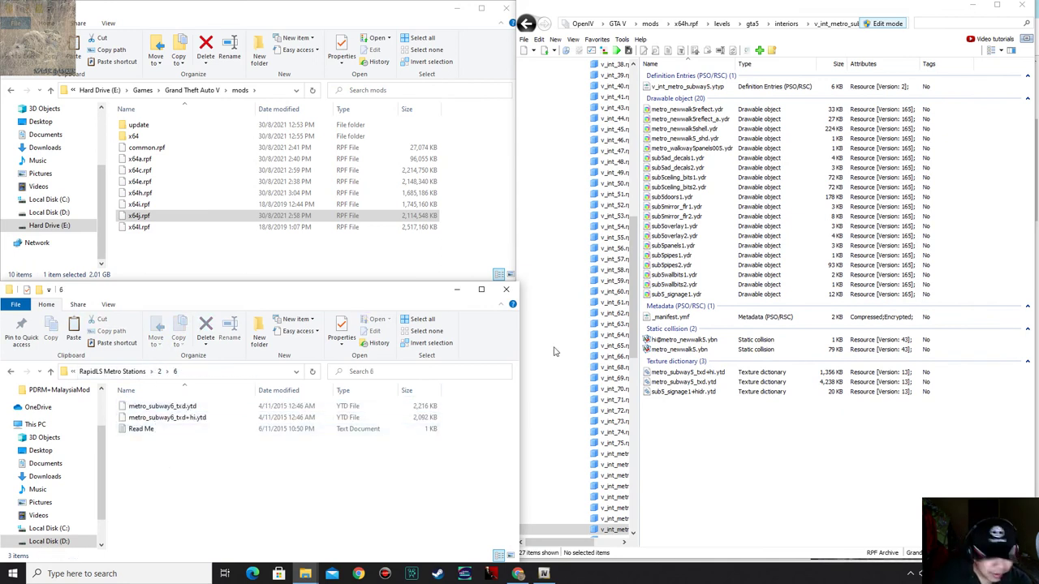
Copy metro_subway6_txd.ytd and metro_subway6_txd+hi.ytd into v_int_metro_subway6.rpf under mods\x64h.rpf\levels\gta5\interiors.
scroll(617, 197, "up", 15)
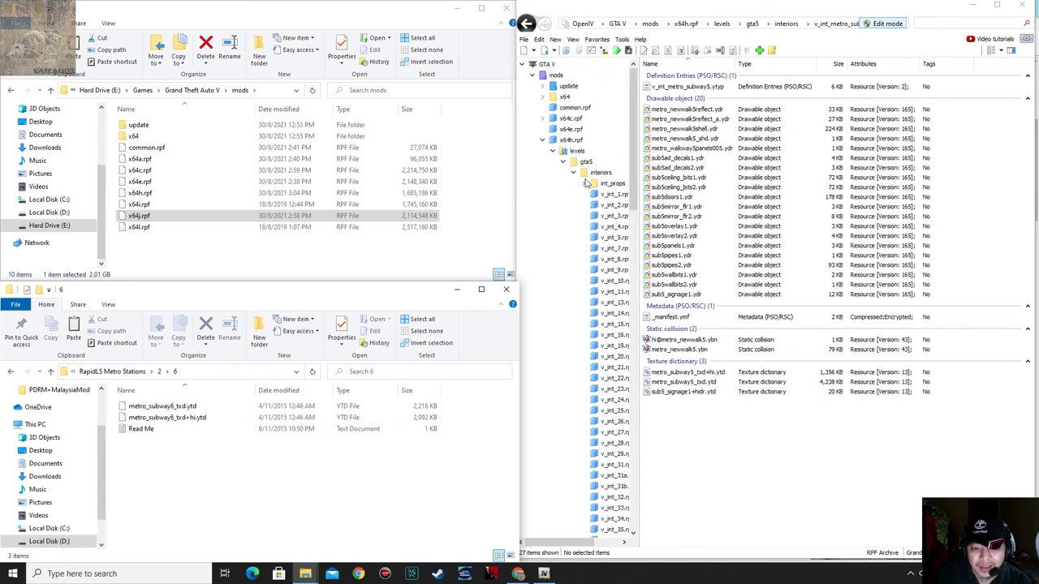
left_click(573, 172)
left_click_drag(1032, 89, 1036, 385)
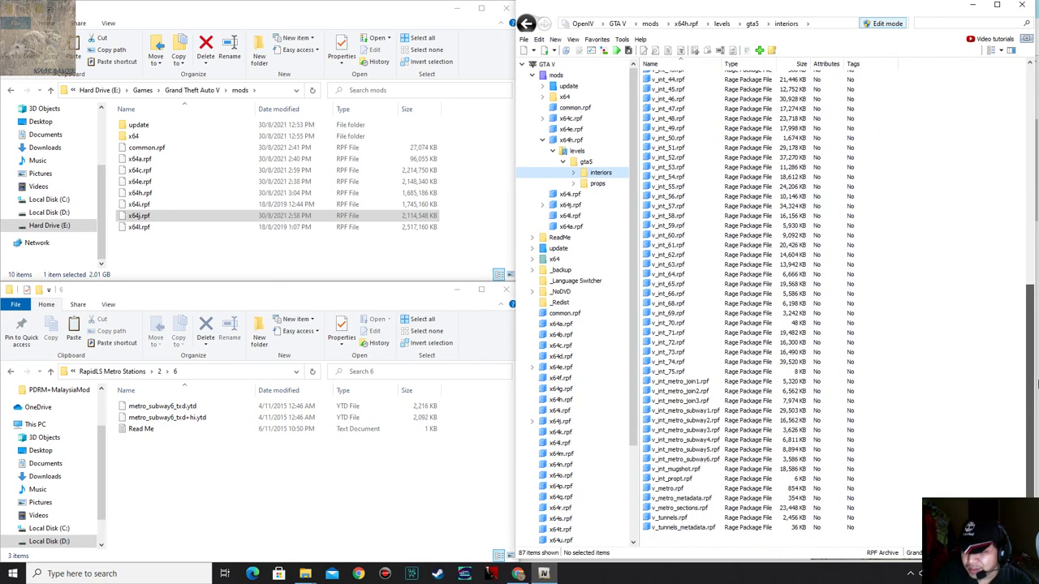
double_click(710, 459)
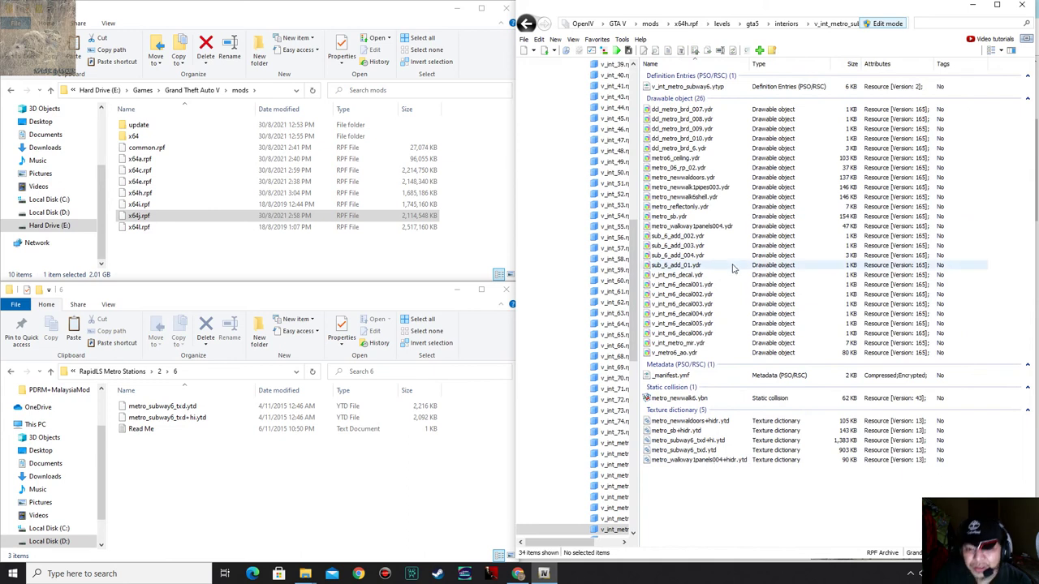
left_click(193, 417)
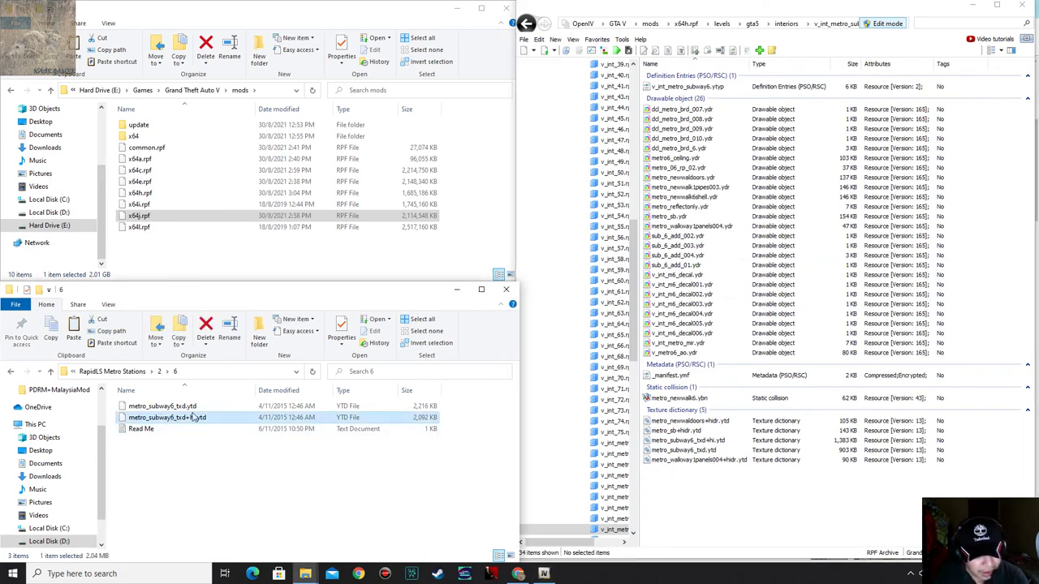
left_click(195, 407, "ctrl")
left_click_drag(198, 412, 710, 509)
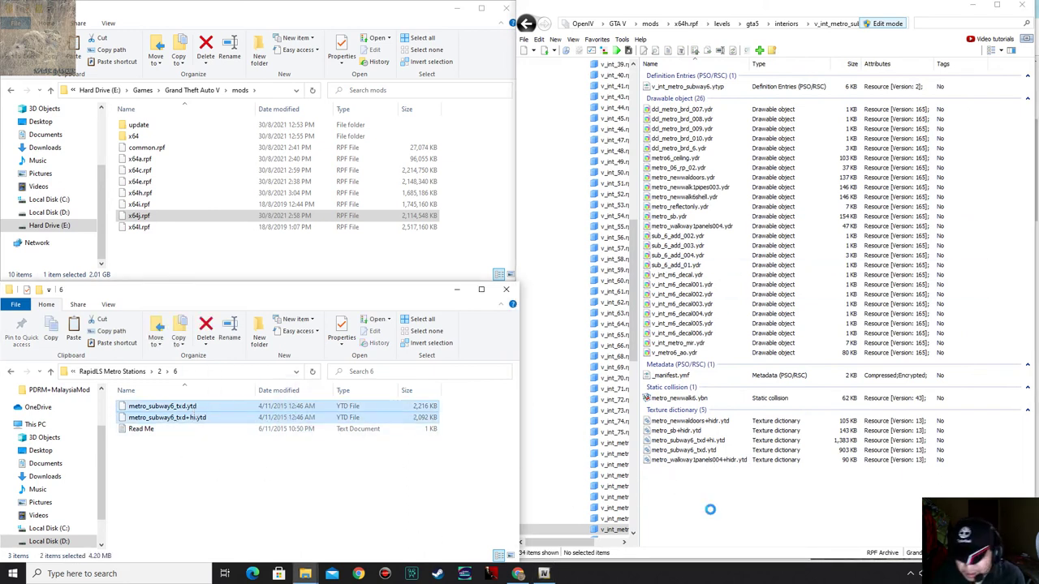
Inspect the textures in the replaced metro_subway6_txd.ytd and close the texture editor.
double_click(708, 450)
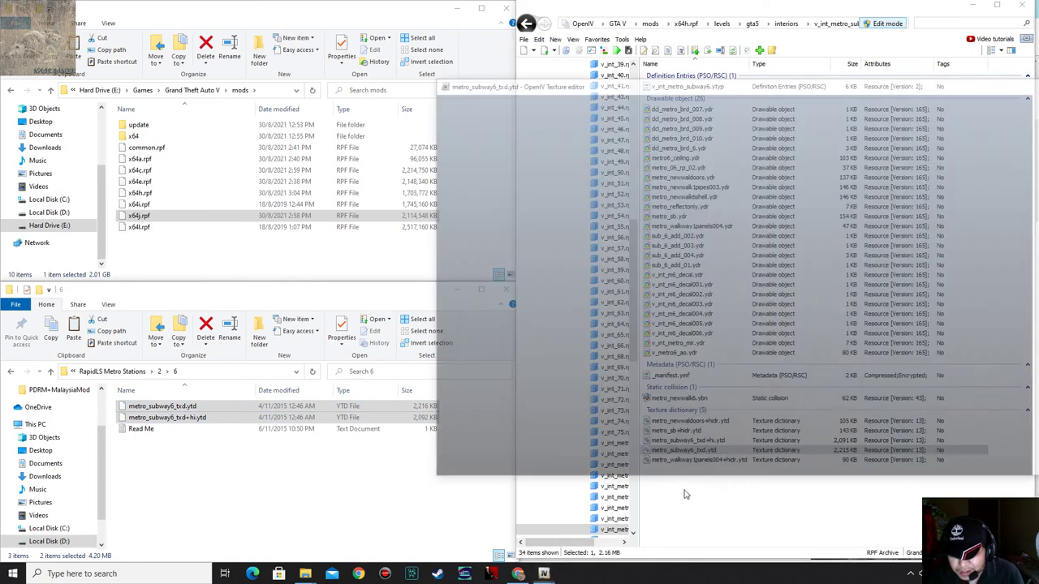
scroll(703, 295, "down", 10)
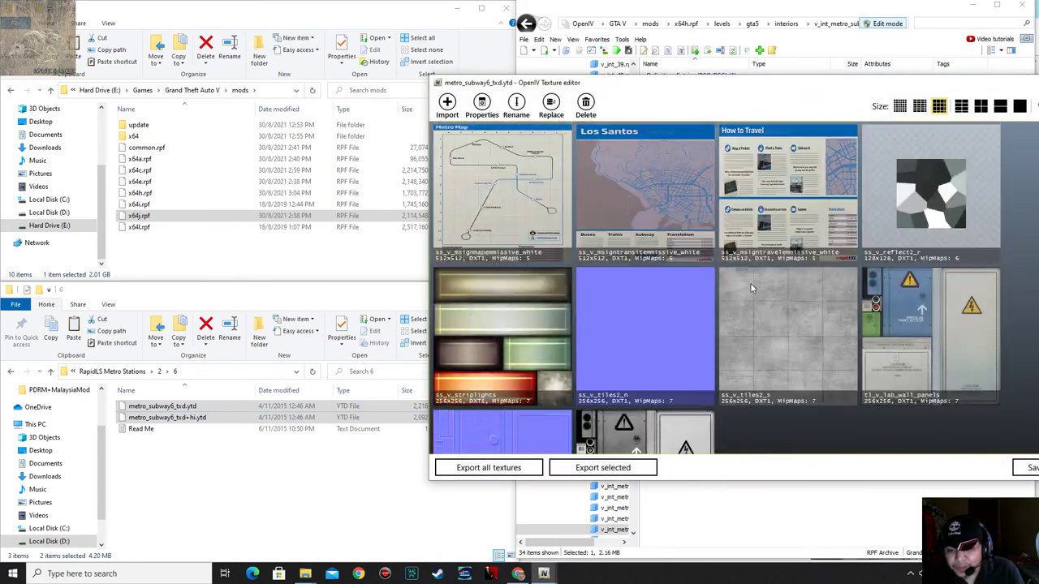
key("Escape")
Delete folder 2 from the RapidLS Metro Stations folder and open the Read Me in folder 3.
left_click(206, 473)
key("alt+Up")
key("alt+Up")
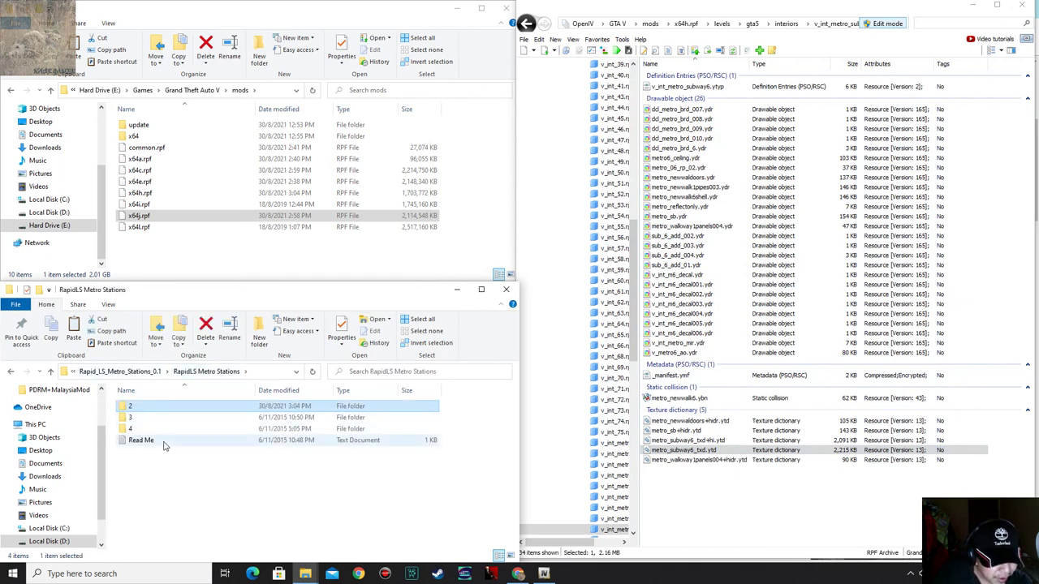
key("Delete")
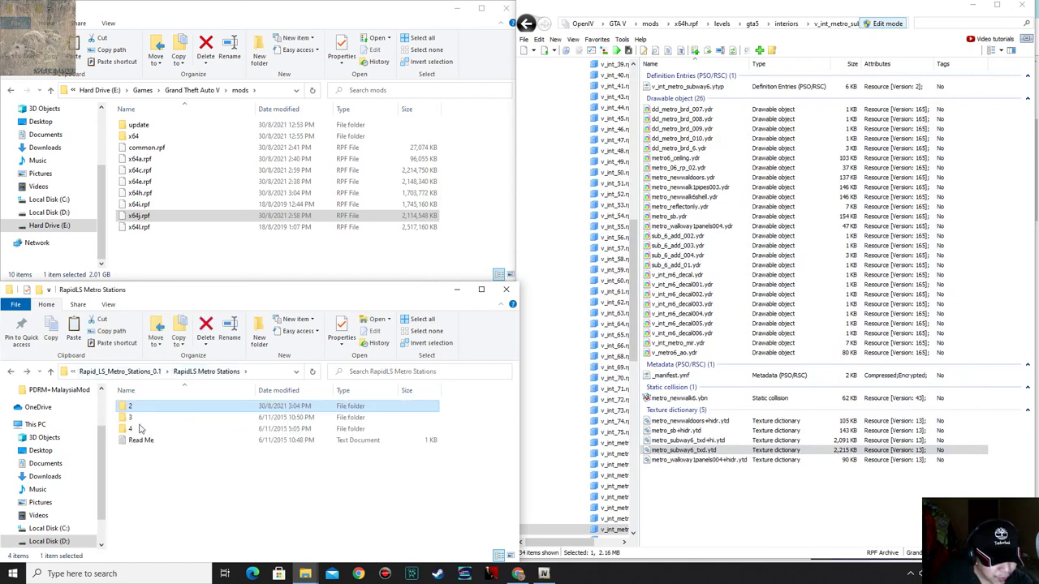
double_click(140, 410)
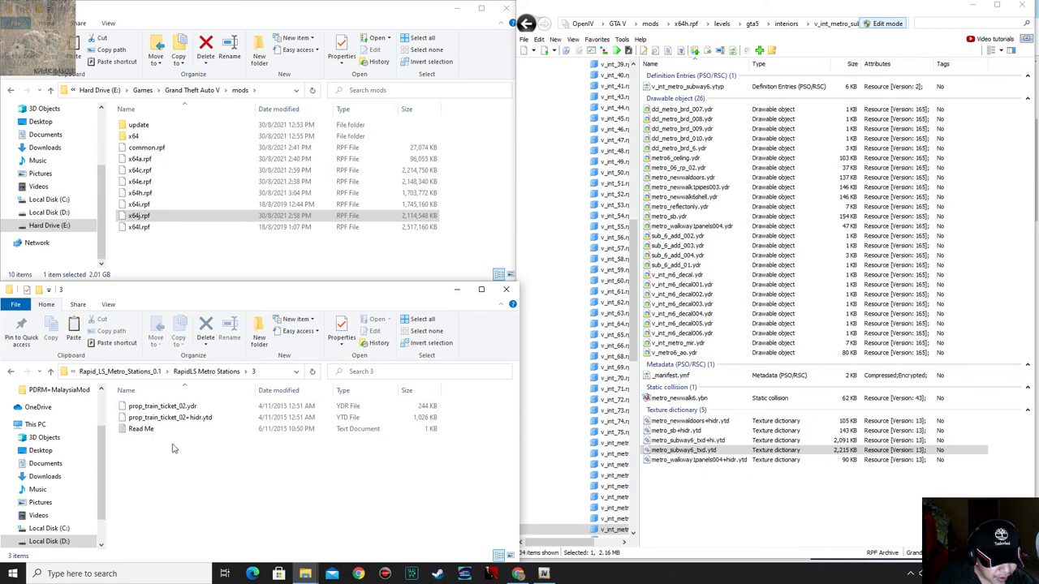
double_click(166, 432)
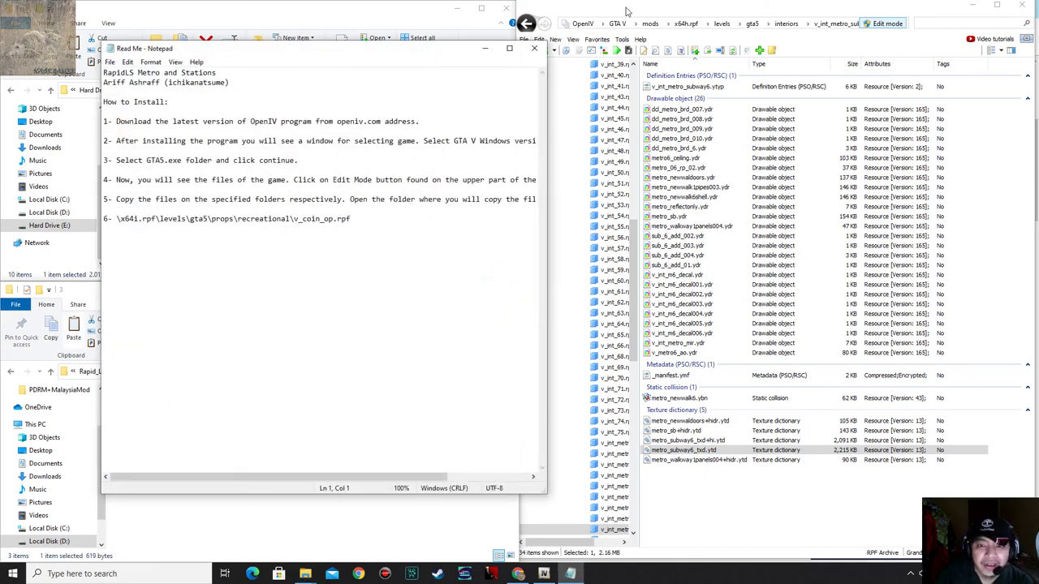
Open mods\x64i.rpf\levels\gta5\props\recreational\v_coin_op.rpf following the Read Me's install path, and close the Read Me.
left_click(625, 10)
scroll(568, 202, "up", 15)
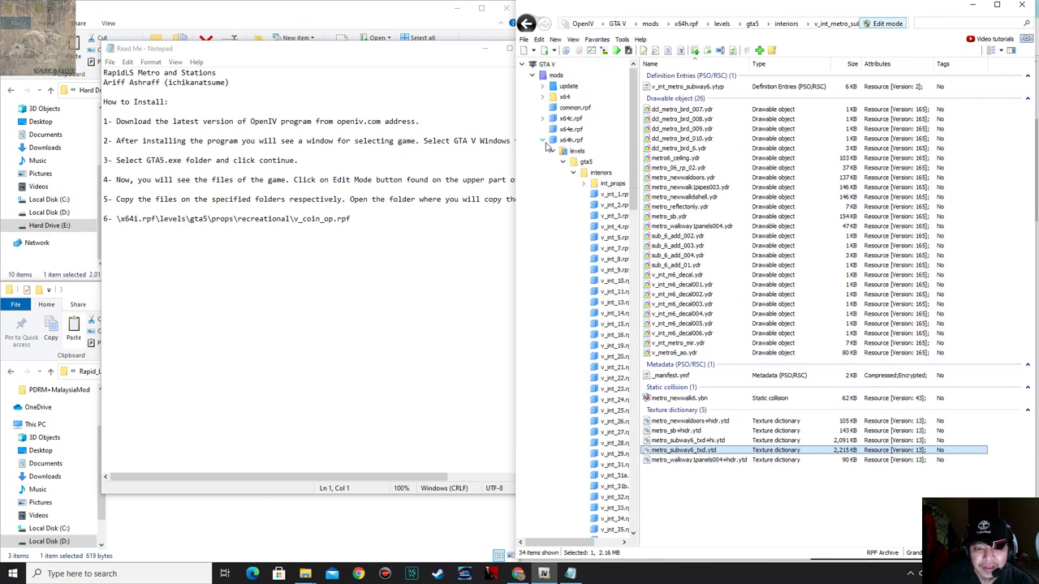
left_click(543, 141)
double_click(702, 89)
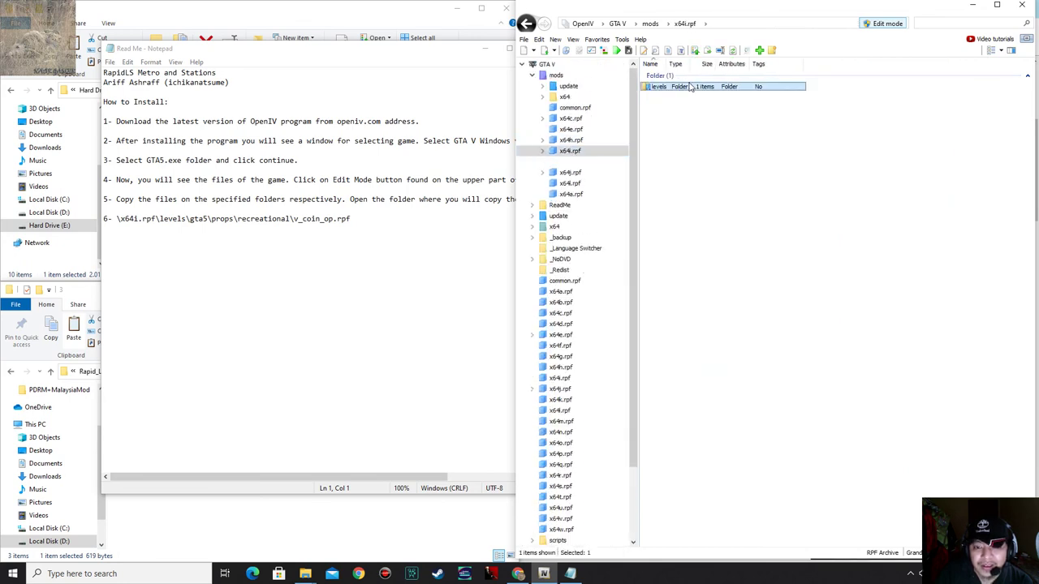
left_click(668, 91)
double_click(668, 90)
double_click(666, 96)
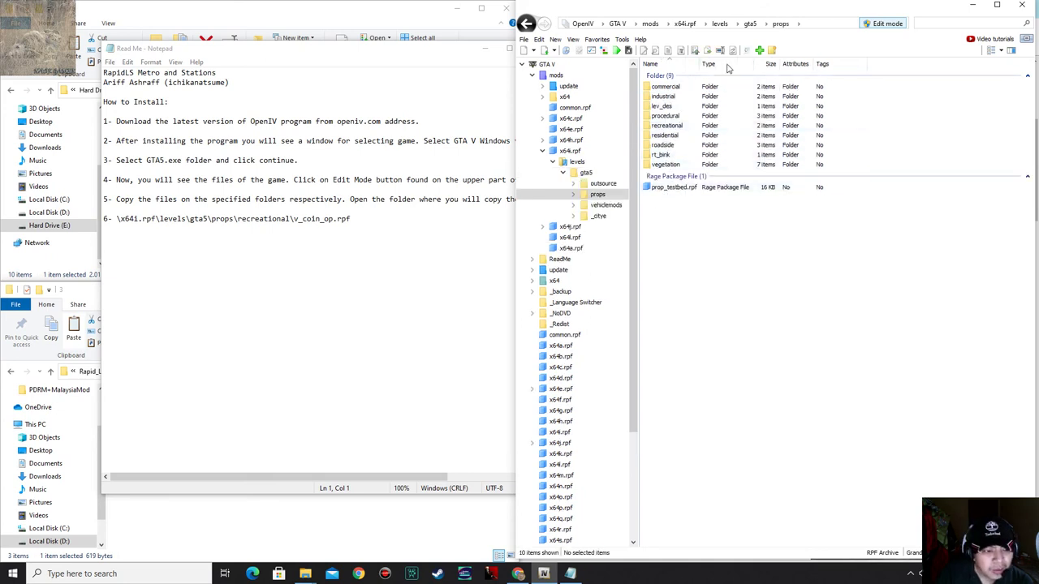
double_click(679, 129)
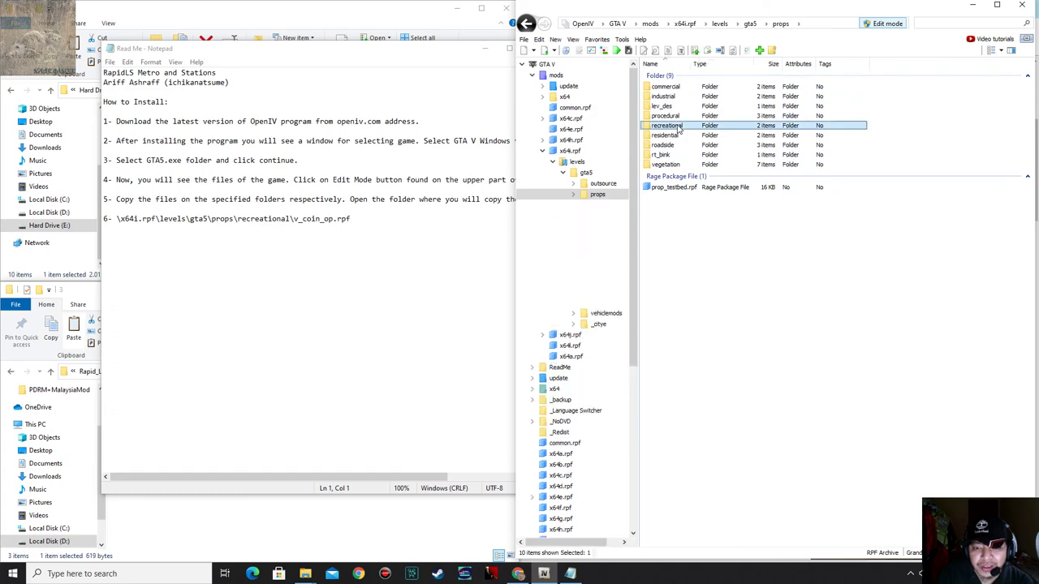
double_click(680, 87)
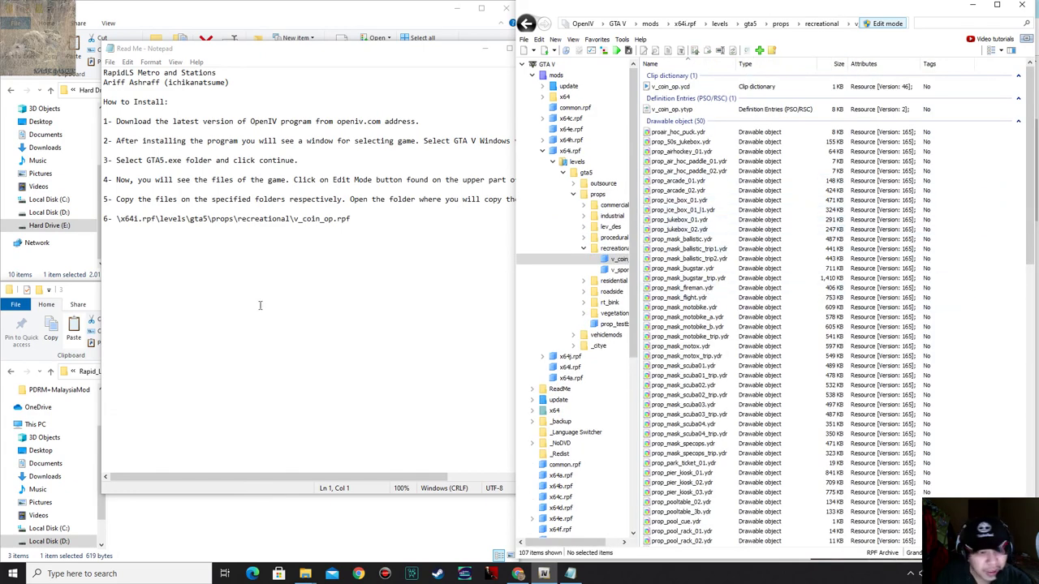
left_click(356, 54)
left_click(512, 49)
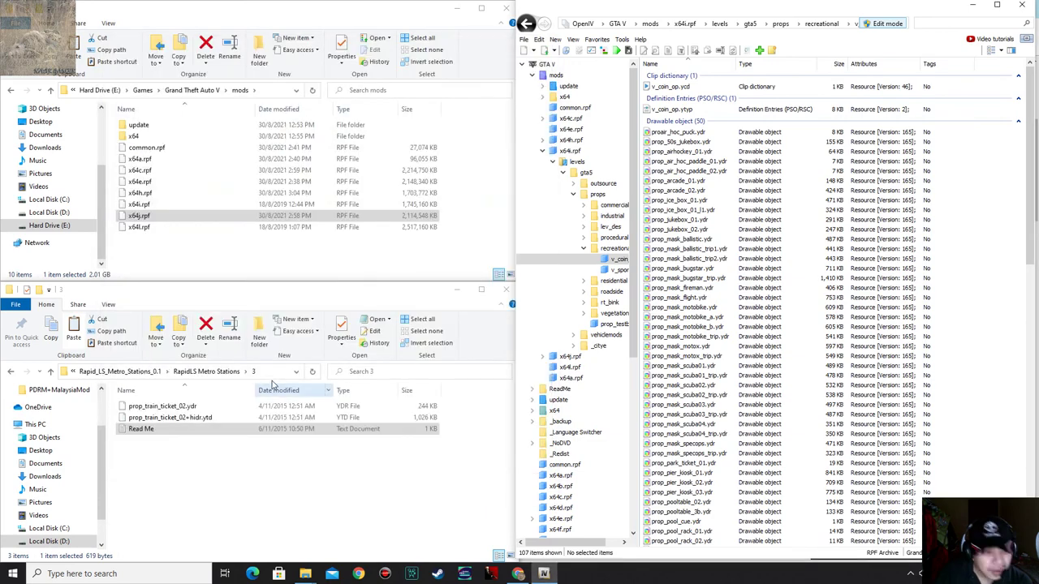
Filter v_coin_op.rpf for ticket_02 and copy prop_train_ticket_02.ydr and prop_train_ticket_02+hidr.ytd from folder 3 into the archive.
scroll(767, 406, "down", 15)
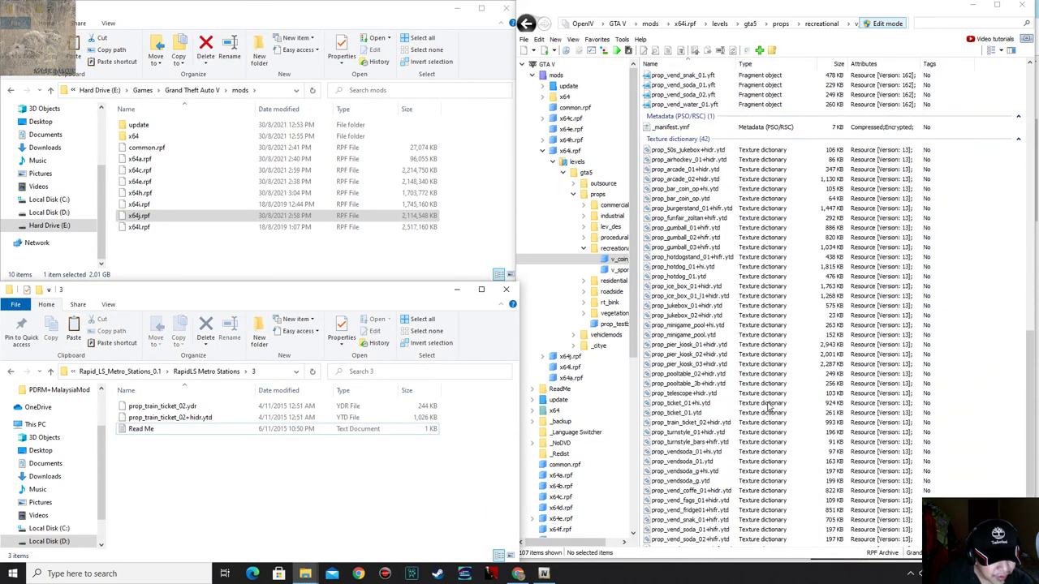
scroll(767, 406, "up", 15)
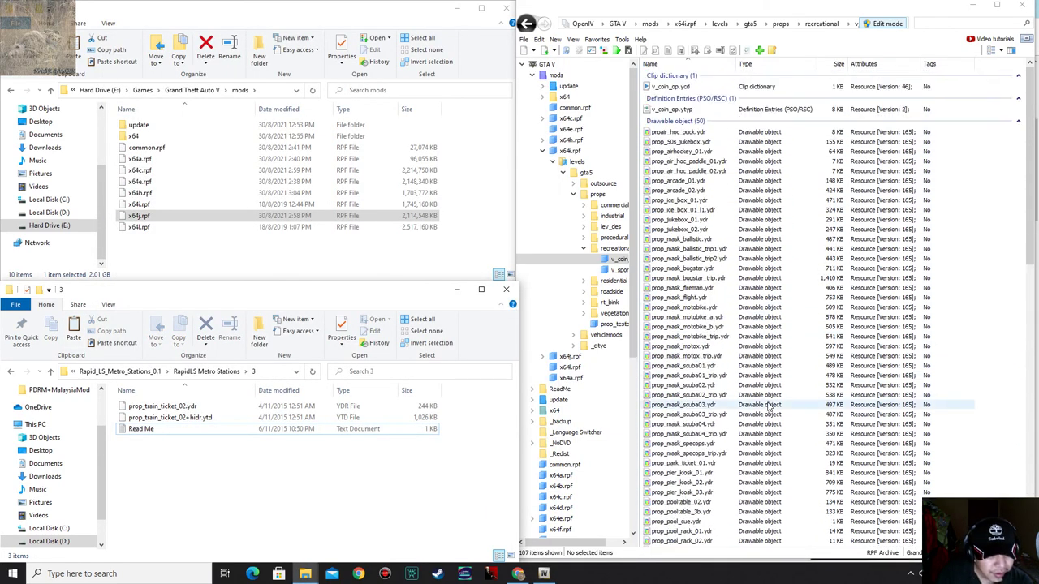
left_click(925, 24)
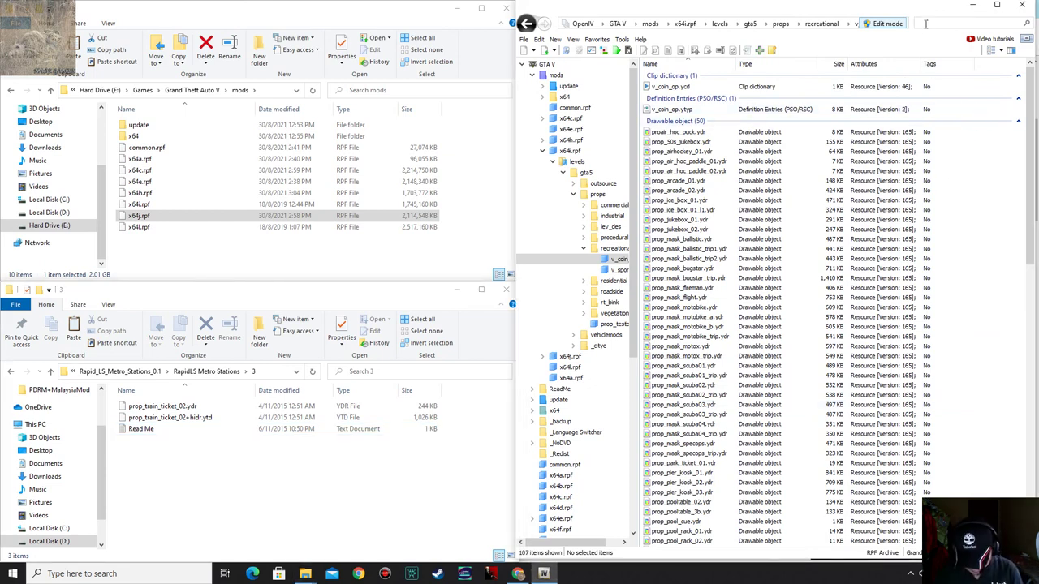
type("ticket")
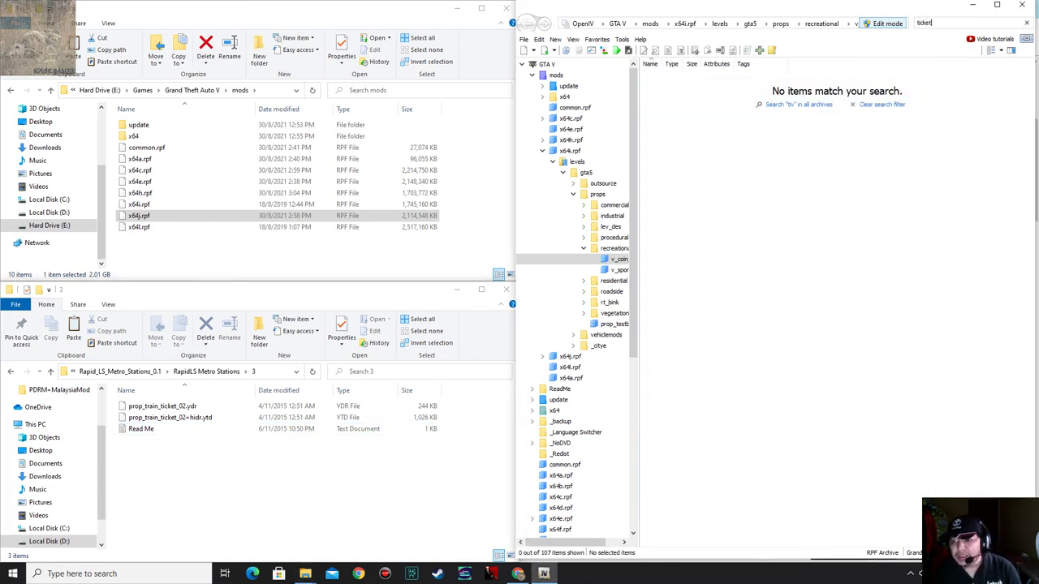
type("_02")
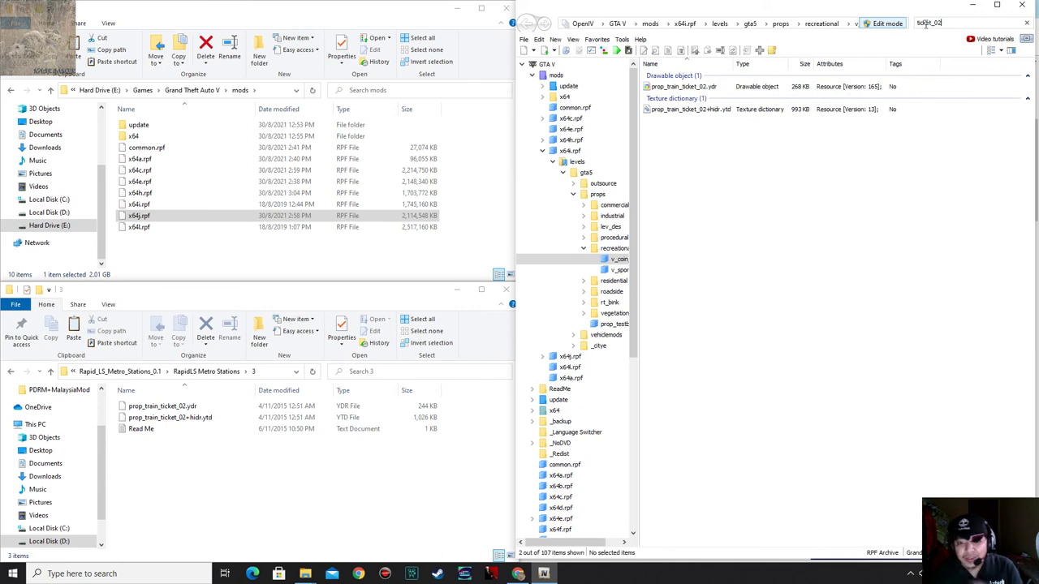
left_click(174, 417)
left_click(181, 409, "shift")
left_click_drag(181, 408, 735, 415)
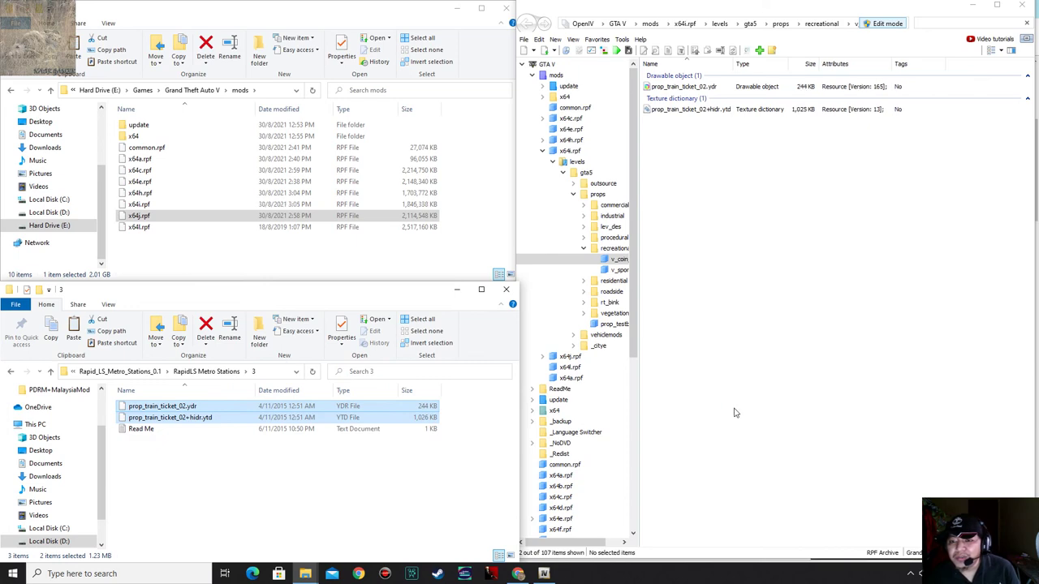
Inspect the textures in the replaced prop_train_ticket_02+hidr.ytd and close the texture editor.
left_click(692, 113)
double_click(692, 113)
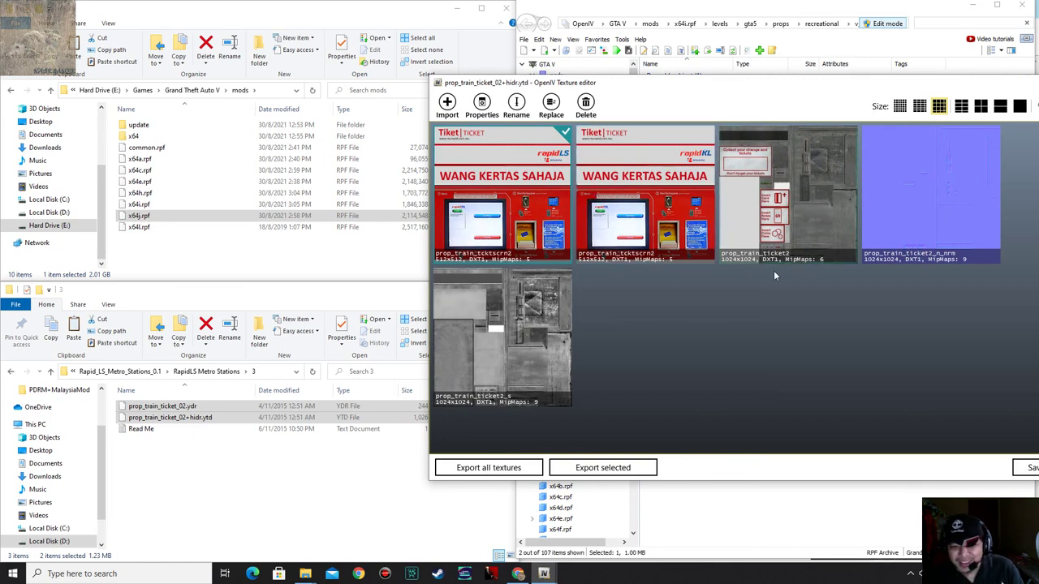
key("Escape")
Examine the replaced prop_train_ticket_02.ydr ticket machine from several angles in the model viewer, and close it.
key("Up")
key("Return")
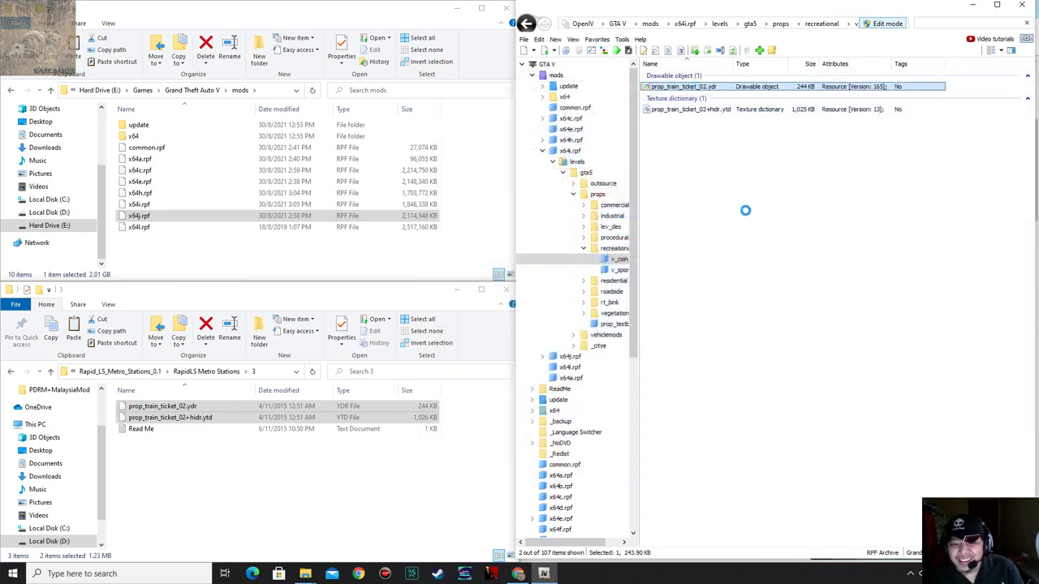
left_click_drag(745, 251, 699, 149)
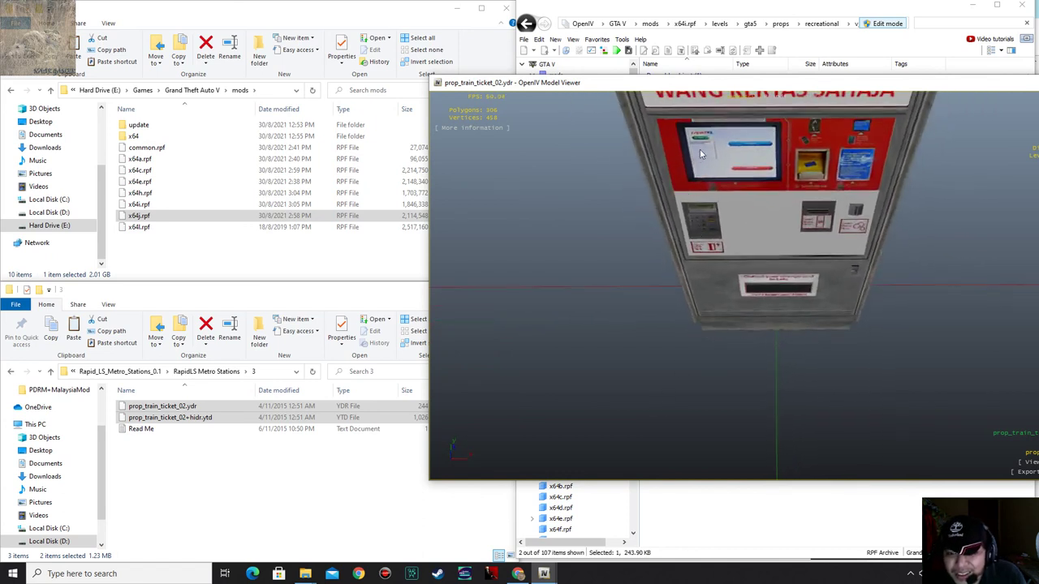
left_click_drag(756, 130, 794, 214)
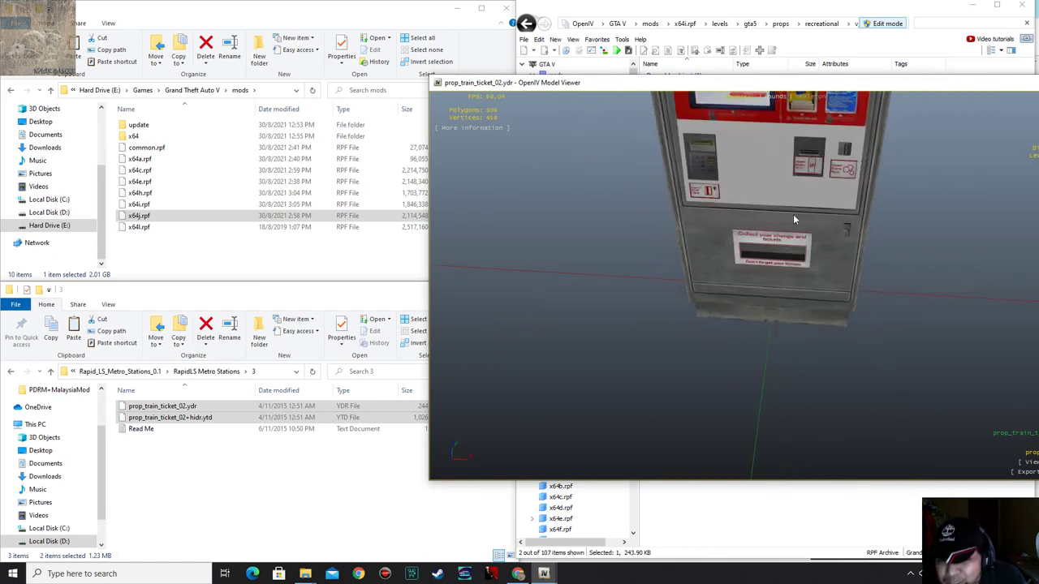
left_click_drag(800, 207, 780, 174)
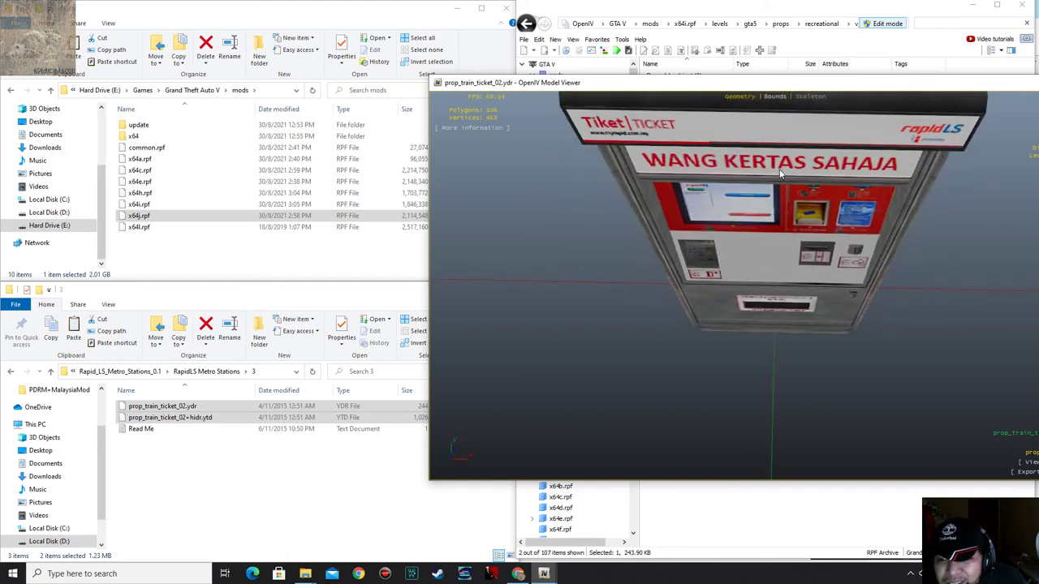
key("Escape")
Open subfolder 1 inside folder 4 of the RapidLS Metro Stations folder.
left_click(313, 491)
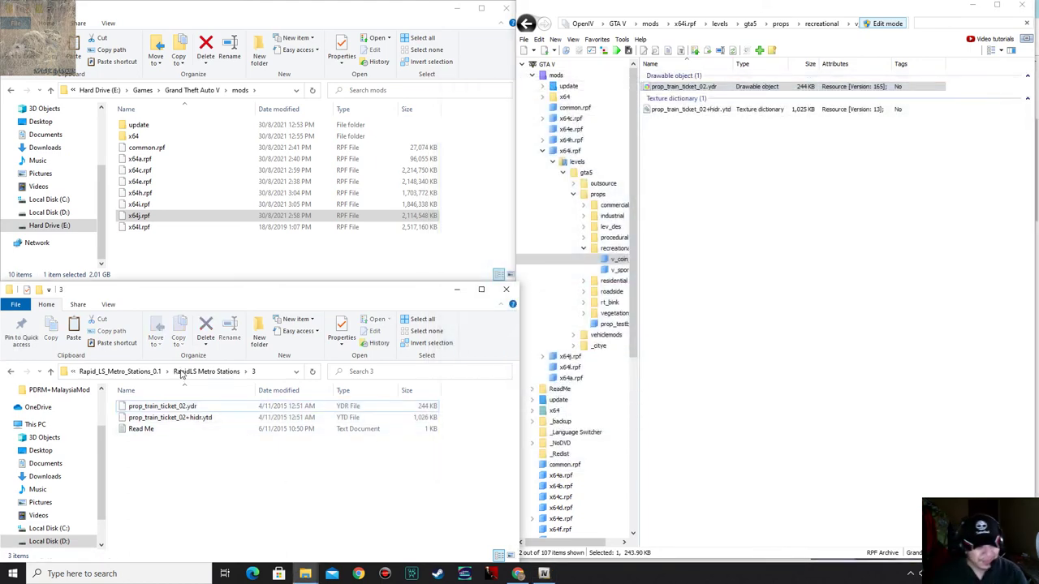
left_click(130, 375)
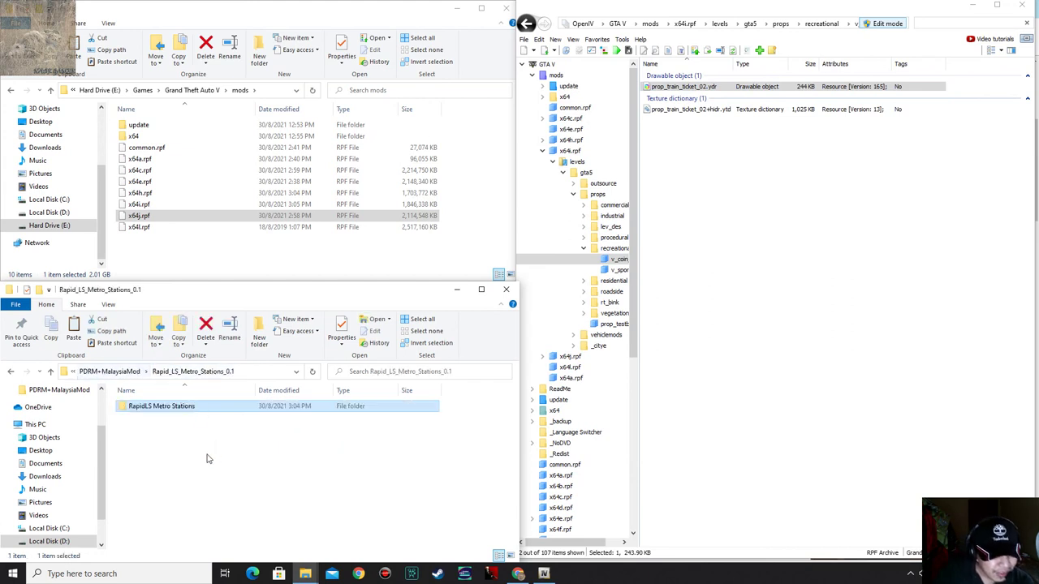
double_click(197, 408)
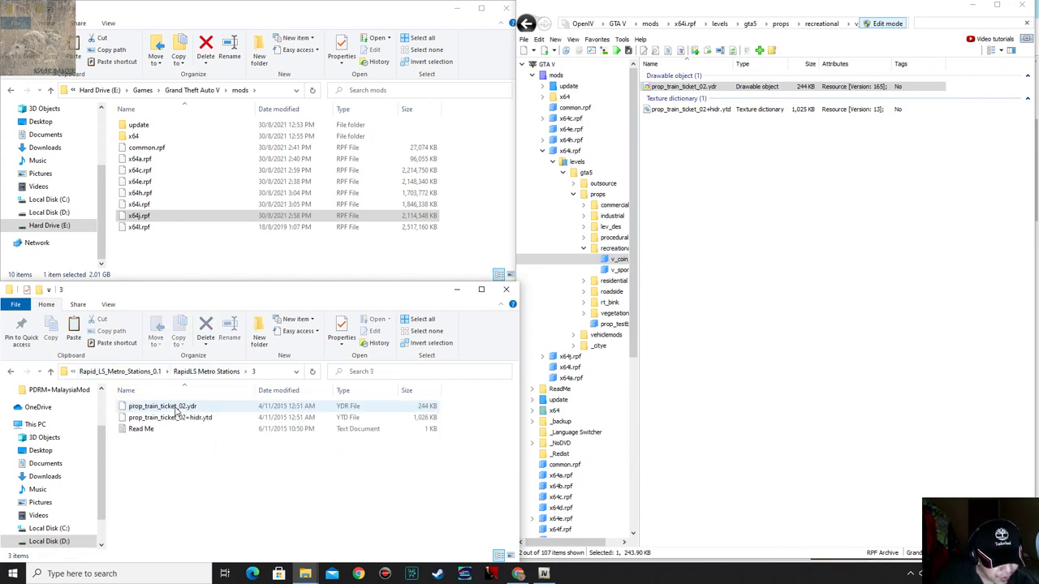
key("Down")
key("Return")
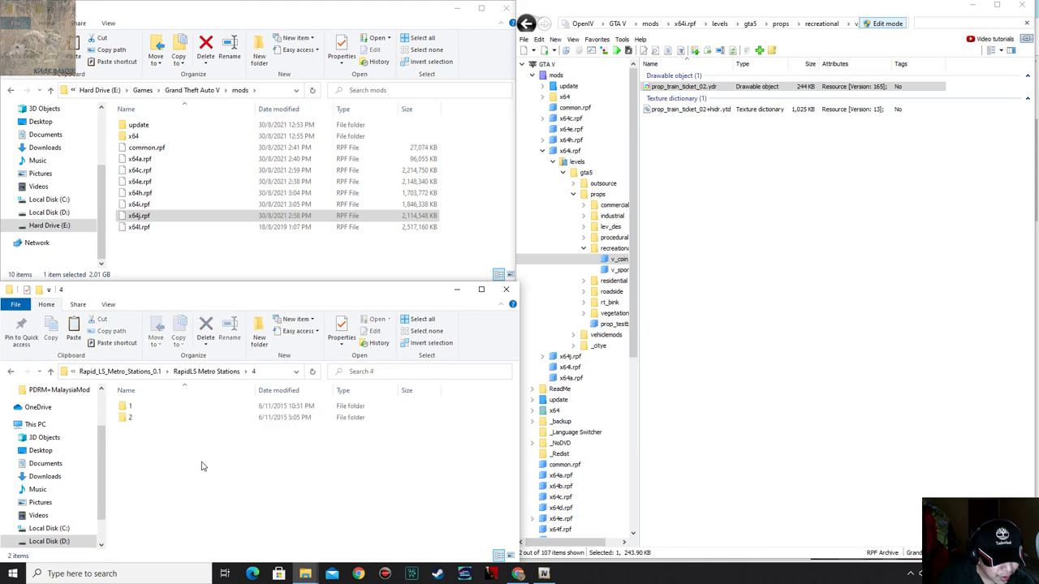
key("Down")
key("Return")
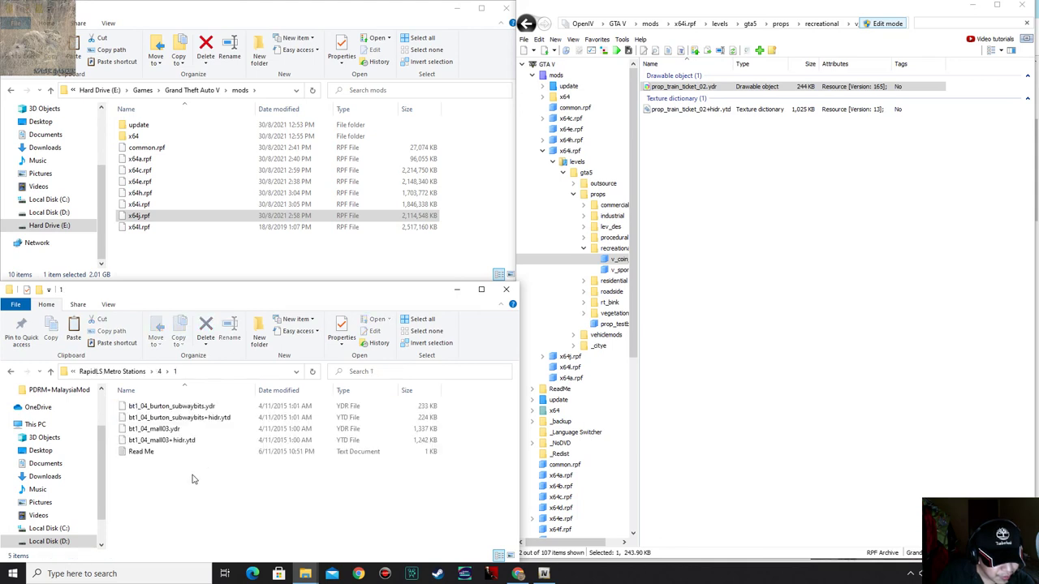
Clear the ticket_02 search filter and collapse the folder tree back to mods\x64i.rpf.
left_click(583, 247)
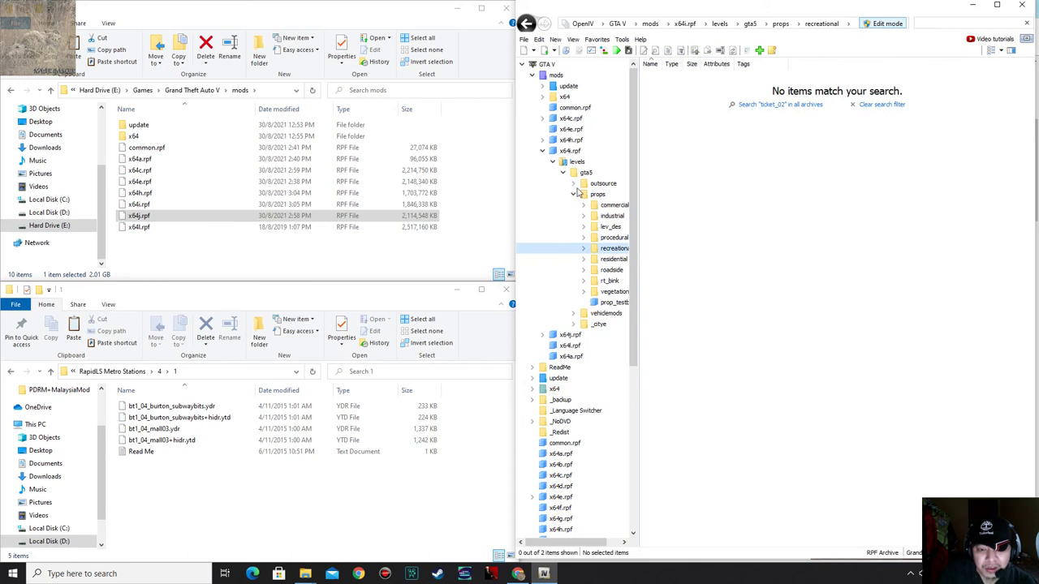
left_click(896, 104)
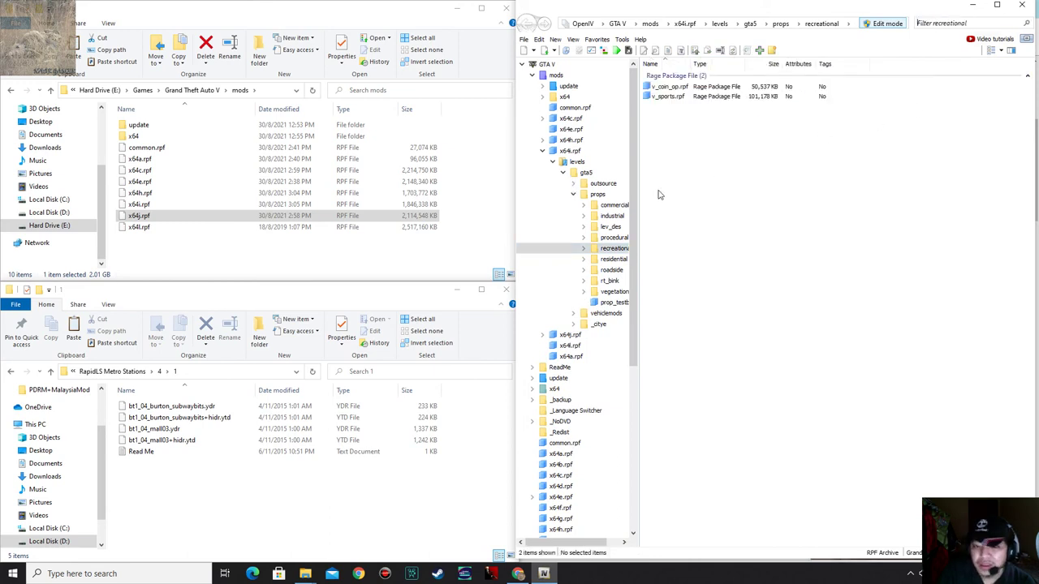
left_click(582, 199)
left_click(574, 194)
left_click(563, 172)
left_click(553, 162)
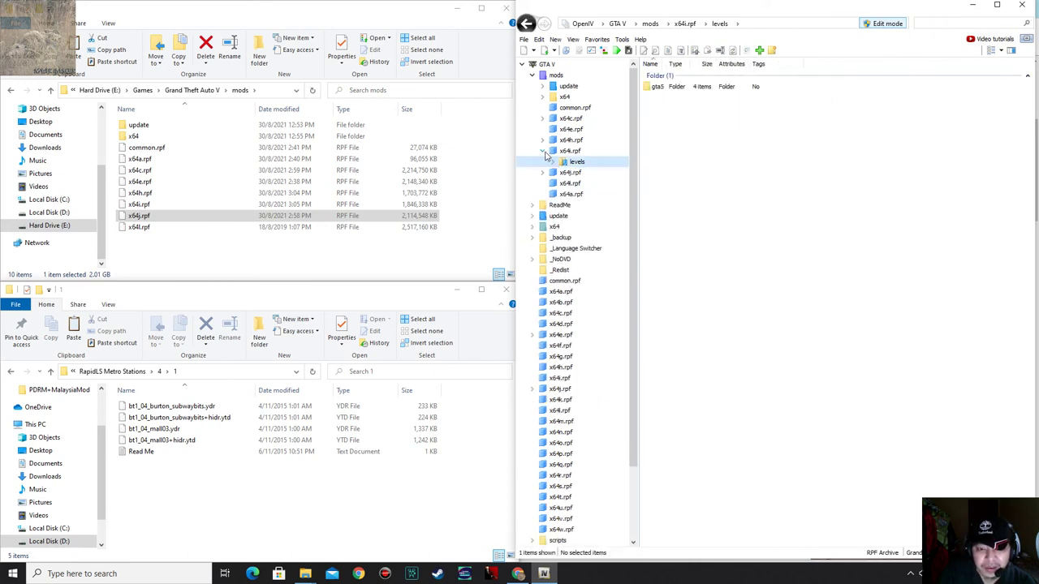
left_click(543, 151)
Check the install path in the Read Me of folder 4\1 and open mods\x64l.rpf\levels\gta5.
left_click(142, 453)
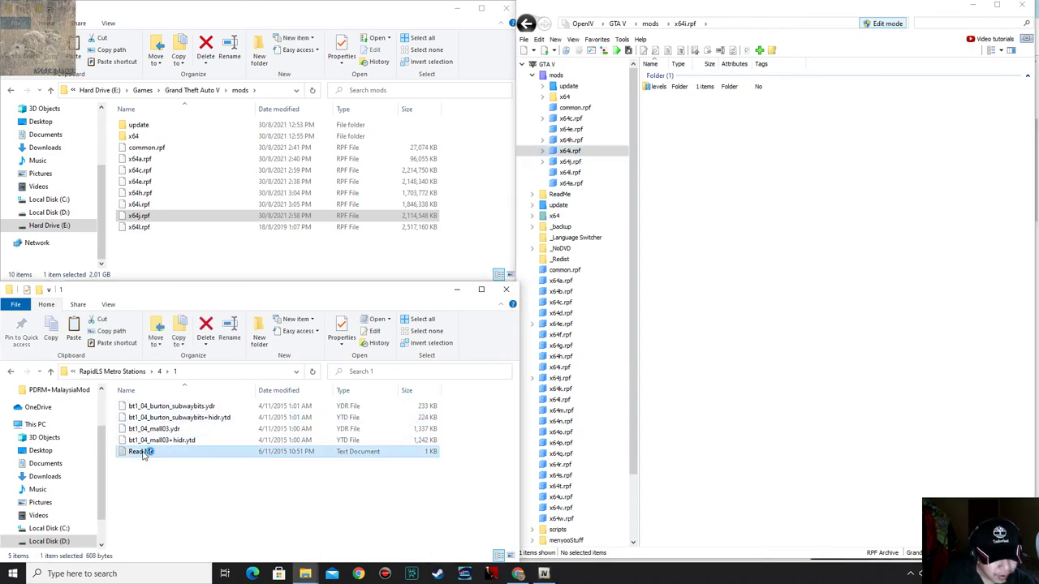
double_click(142, 453)
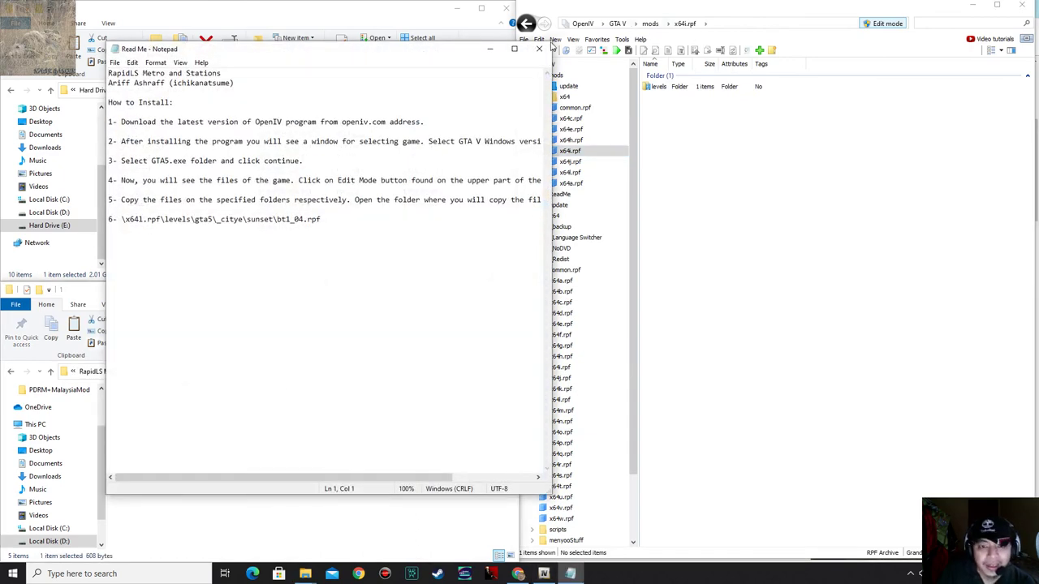
left_click(539, 49)
left_click(579, 173)
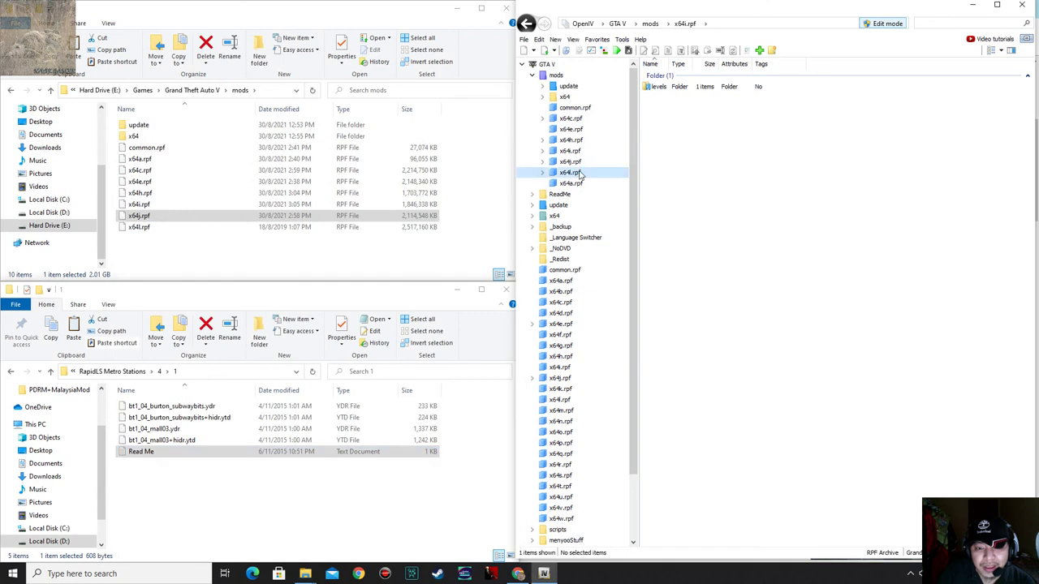
double_click(686, 86)
double_click(686, 87)
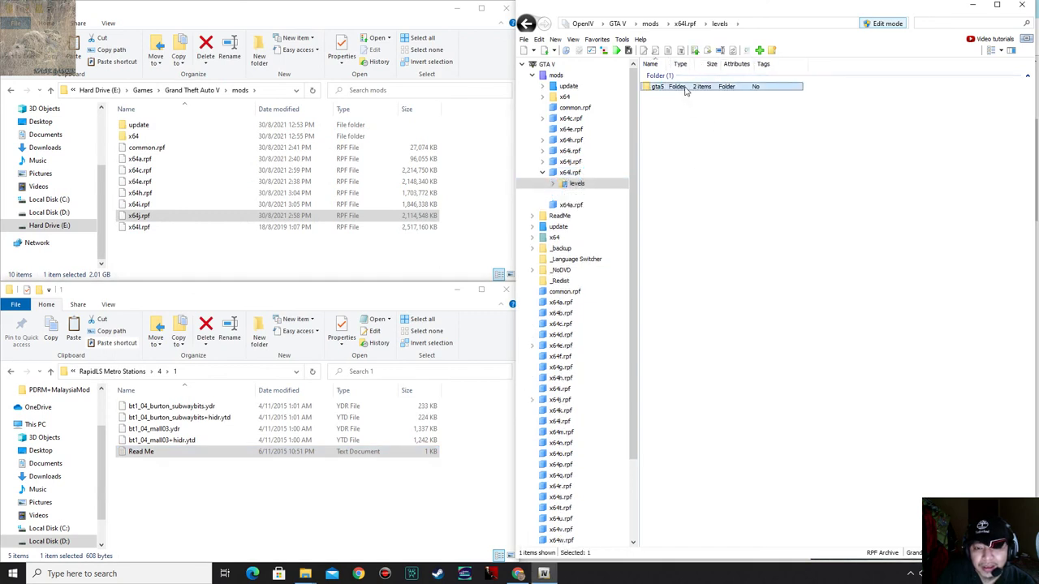
Reopen the Read Me, follow its path into _citye\sunset\bt1_04.rpf, and close the Read Me.
left_click(182, 492)
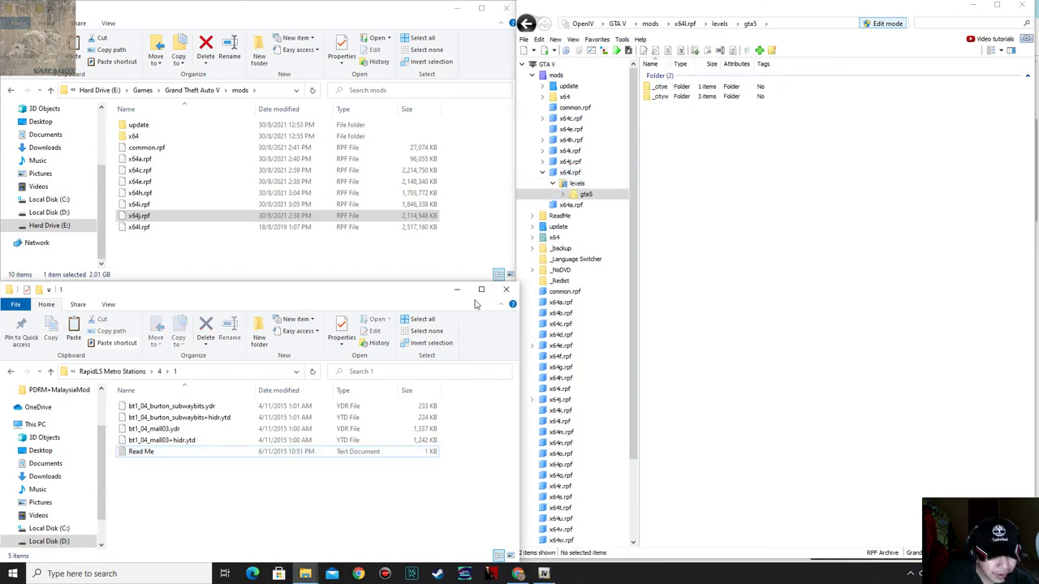
double_click(151, 454)
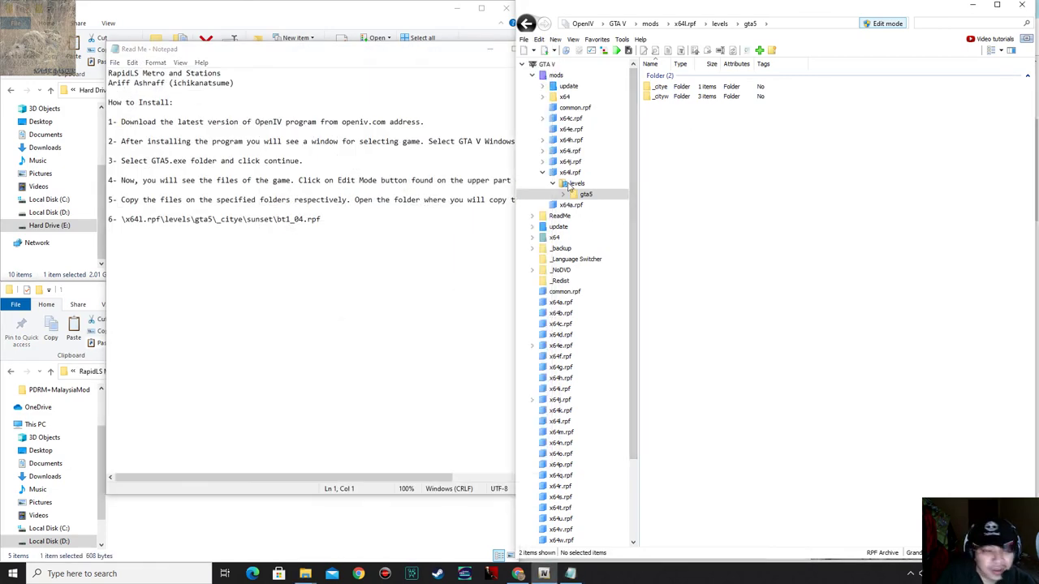
double_click(660, 87)
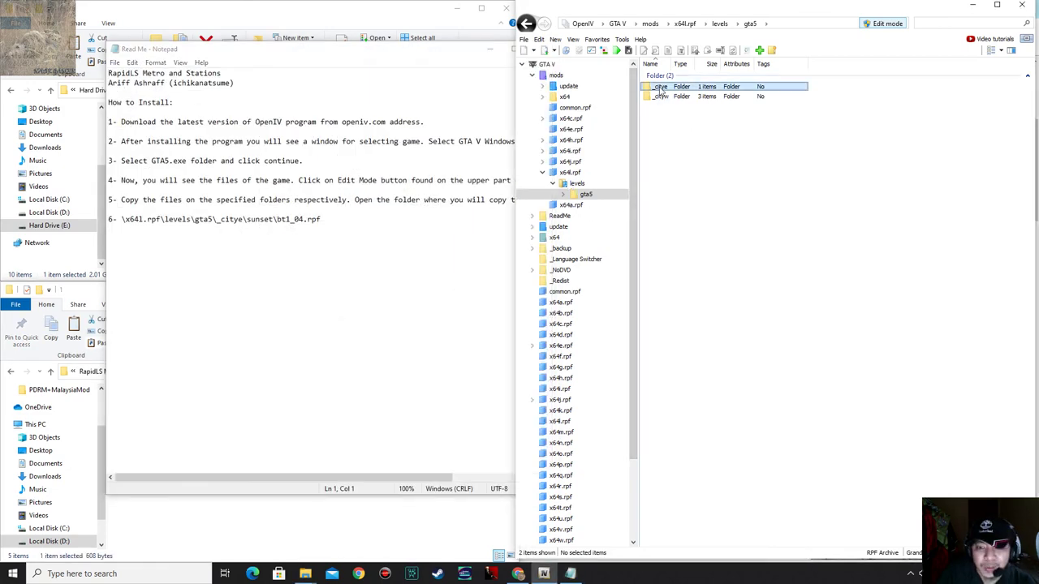
double_click(659, 87)
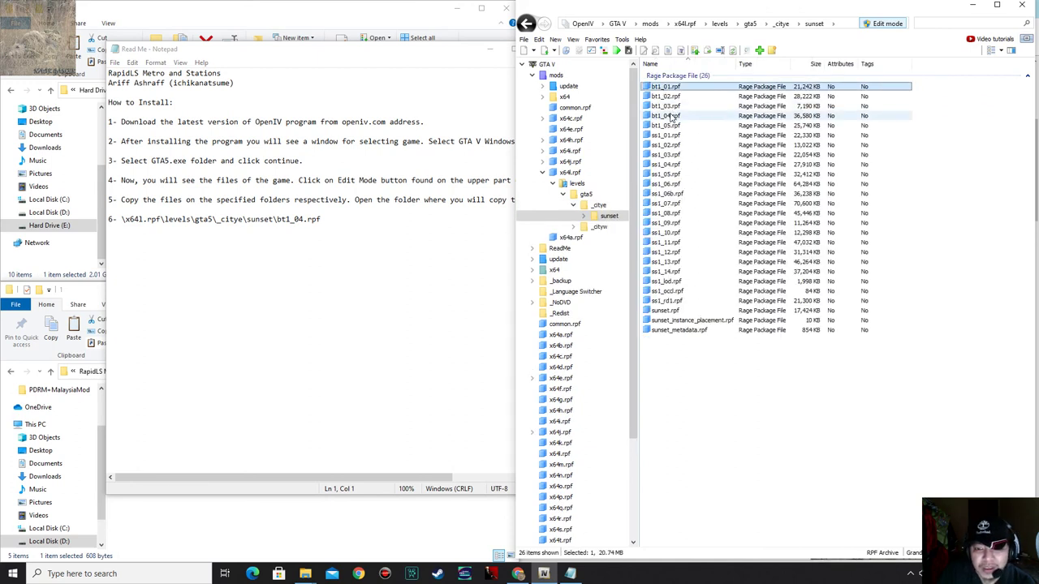
double_click(665, 116)
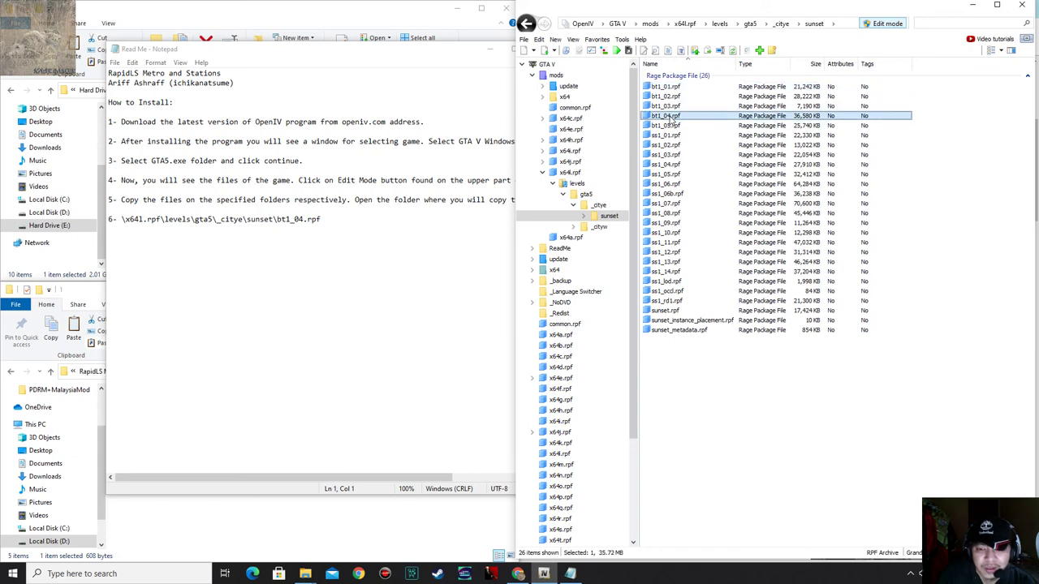
left_click(374, 53)
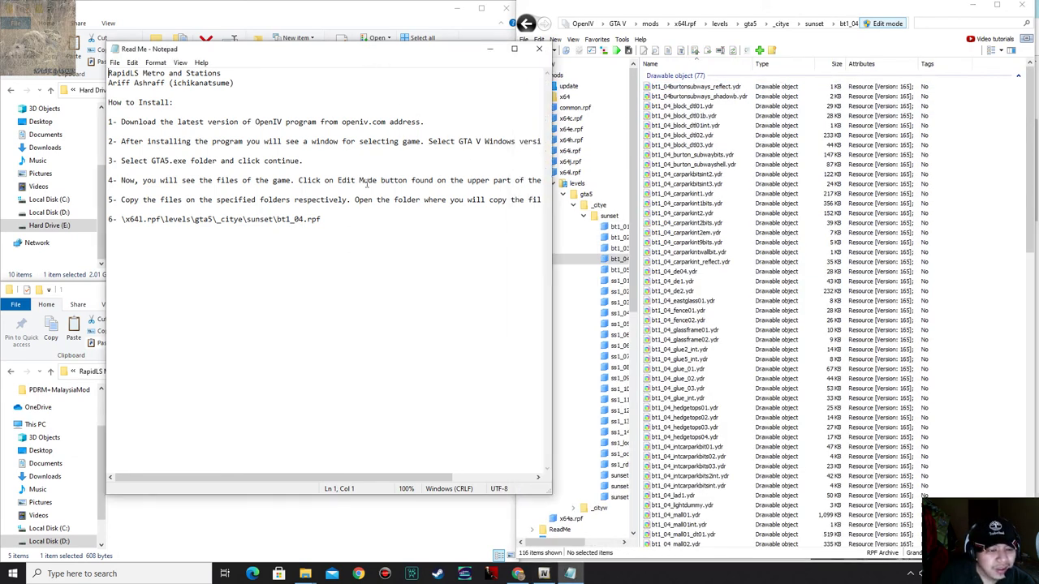
left_click(540, 50)
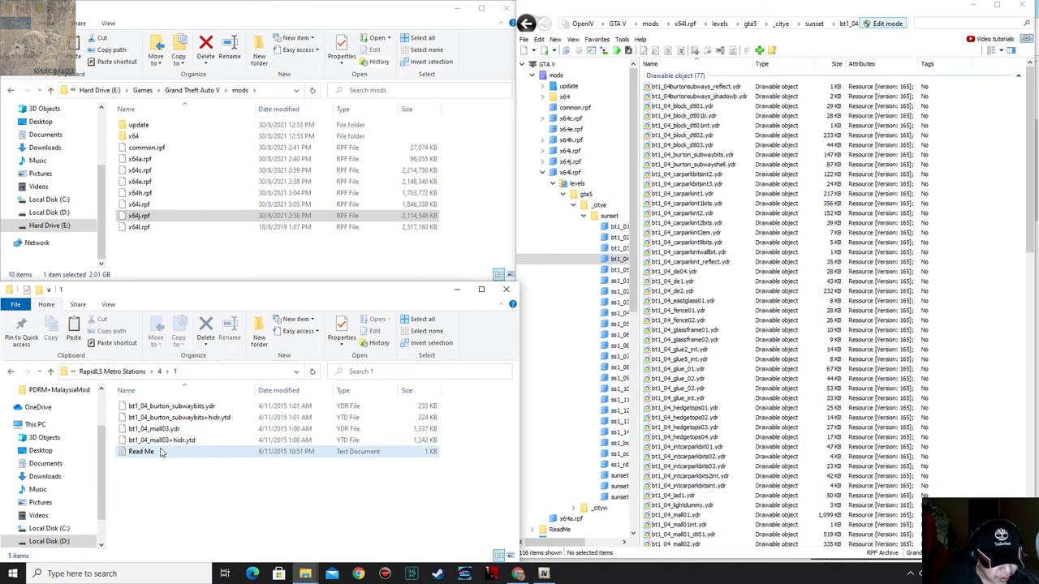
Filter bt1_04.rpf for burton_sub and copy bt1_04_burton_subwaybits.ydr and bt1_04_burton_subwaybits+hidr.ytd into the archive.
left_click(943, 21)
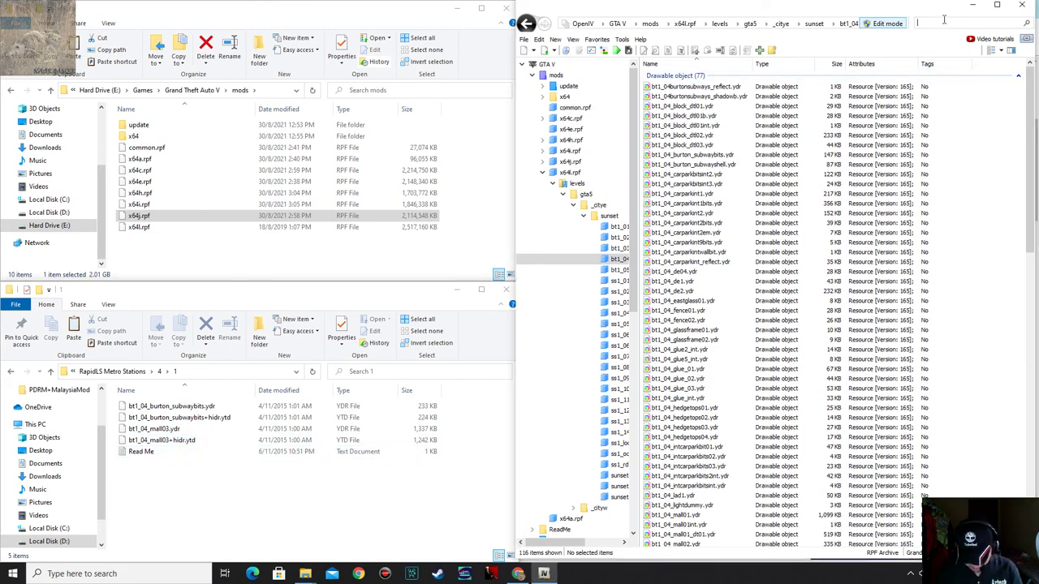
type("burton_sub")
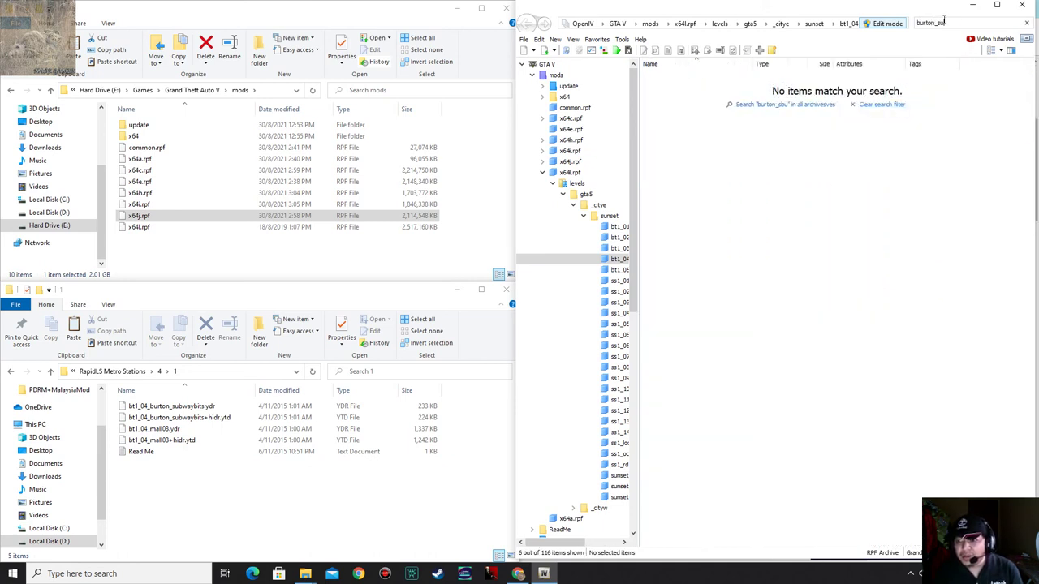
left_click(174, 417)
left_click(166, 406, "shift")
left_click_drag(166, 406, 791, 366)
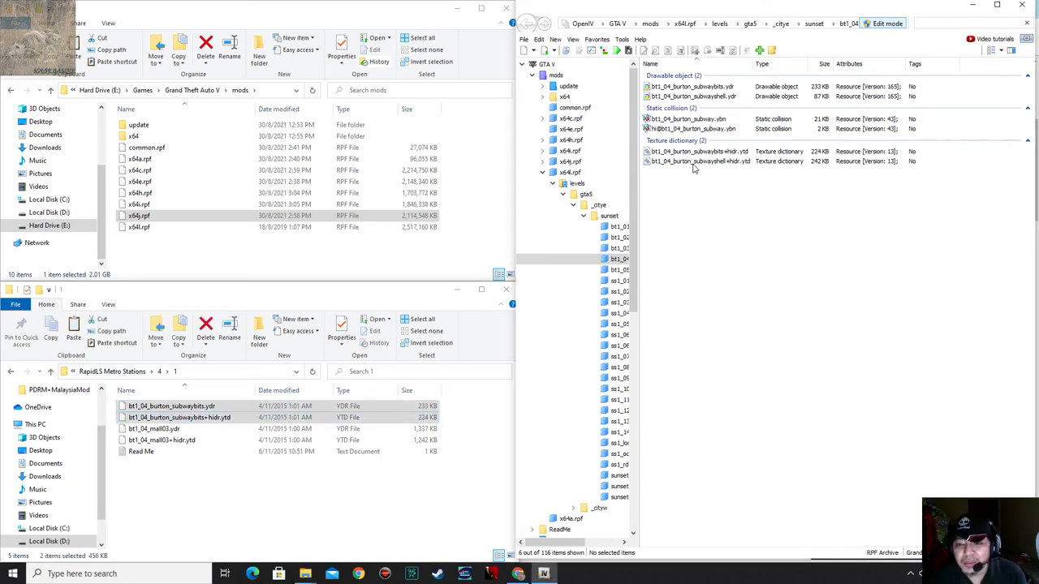
Inspect the textures in the replaced bt1_04_burton_subwaybits+hidr.ytd and close the texture editor.
left_click_drag(698, 153, 698, 157)
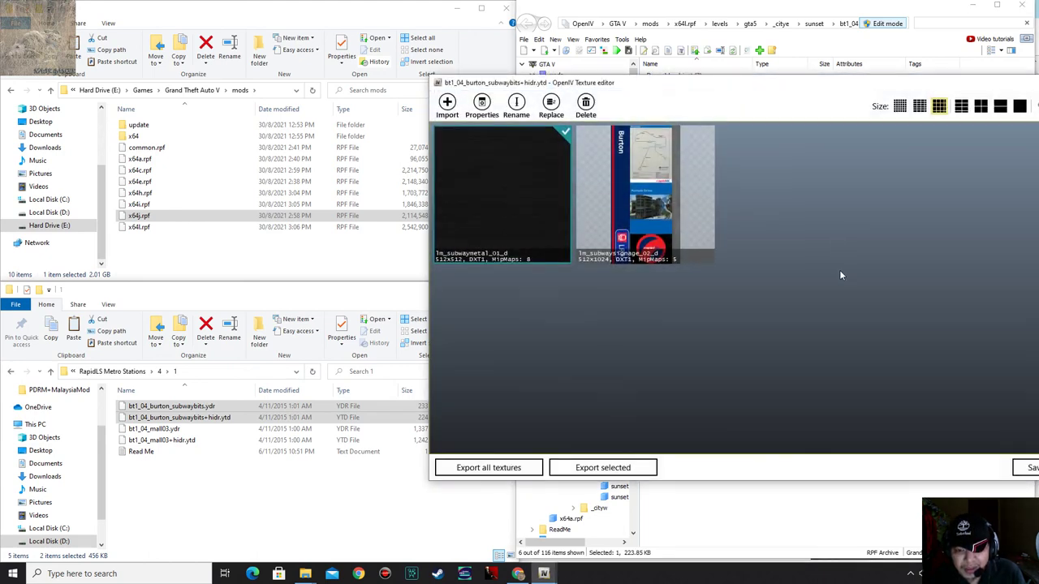
key("Escape")
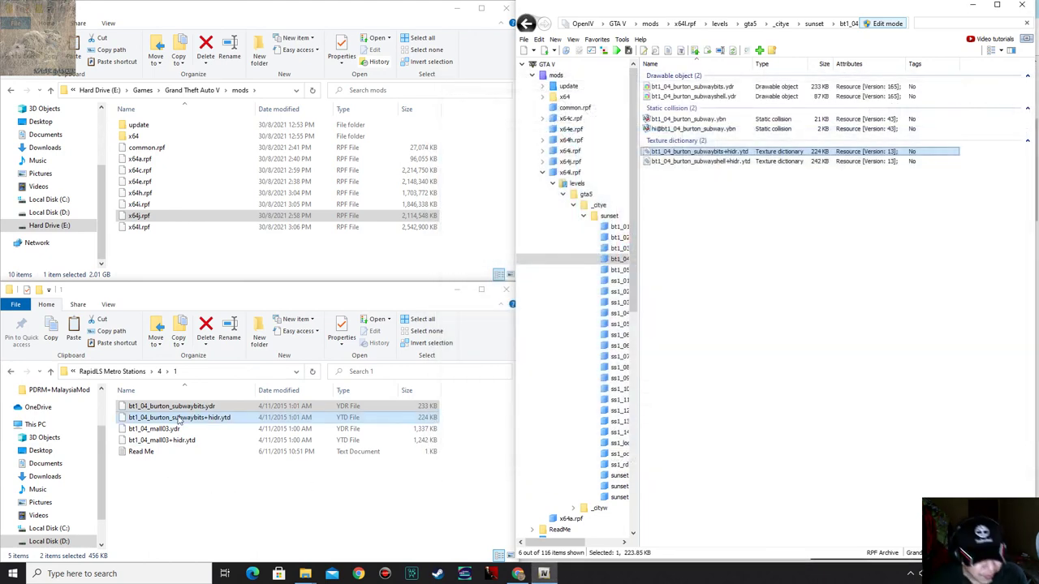
Inspect the replaced bt1_04_burton_subwaybits.ydr model up close, including its posters and railings, and close the model viewer.
double_click(720, 86)
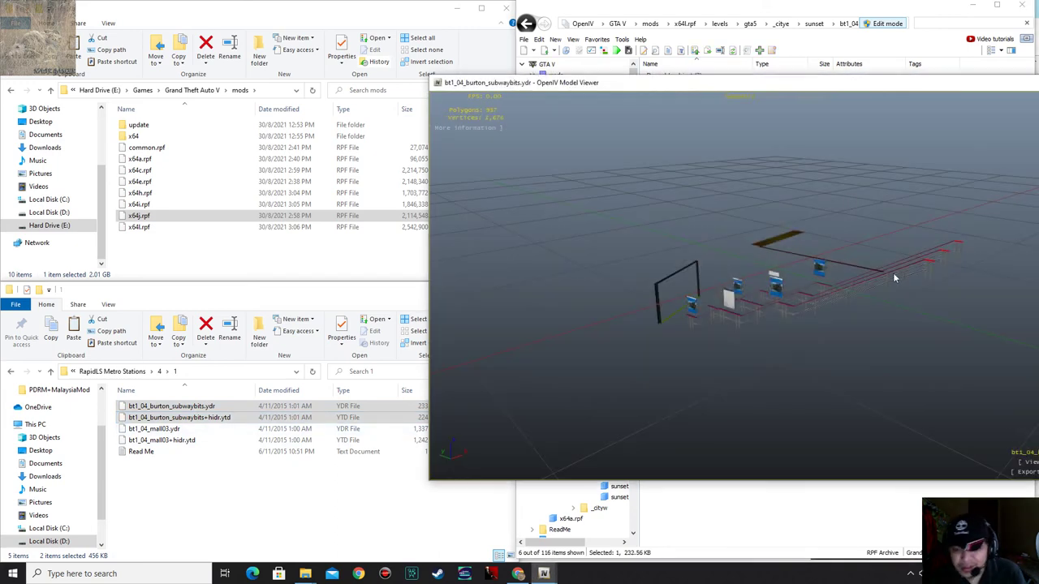
left_click_drag(956, 278, 646, 306)
scroll(639, 301, "up", 8)
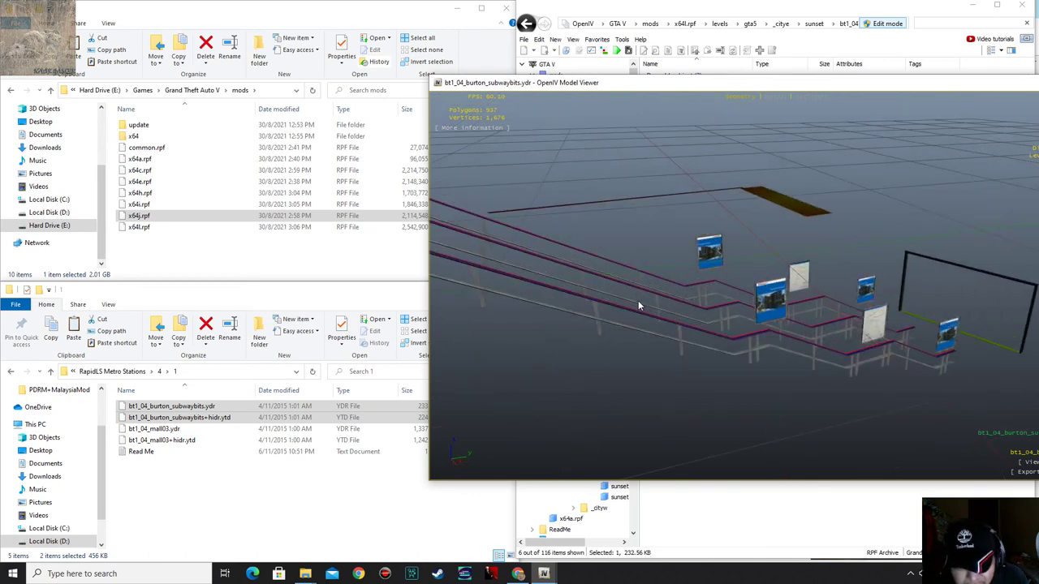
scroll(696, 297, "up", 6)
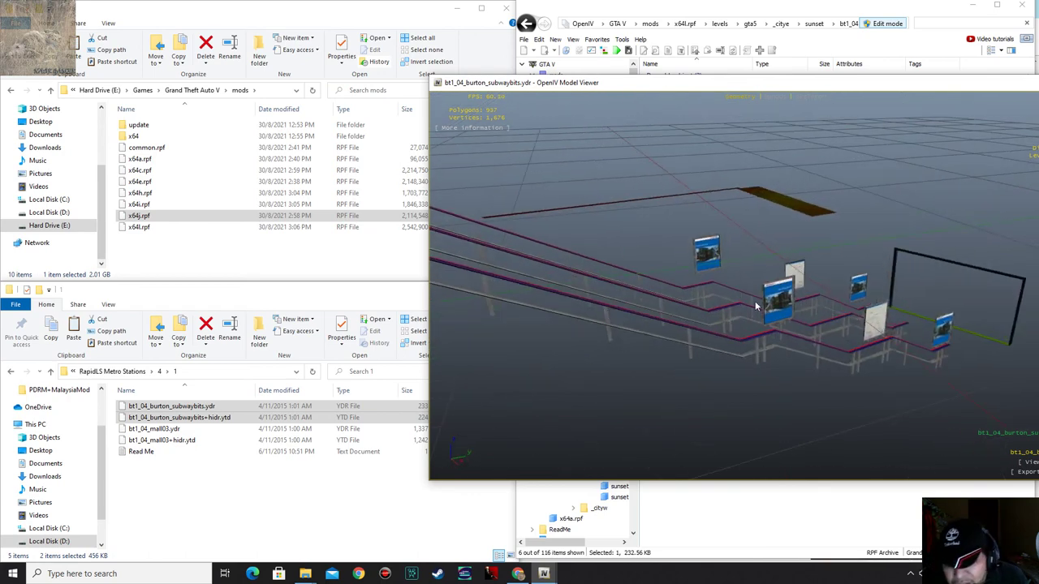
scroll(742, 256, "up", 2)
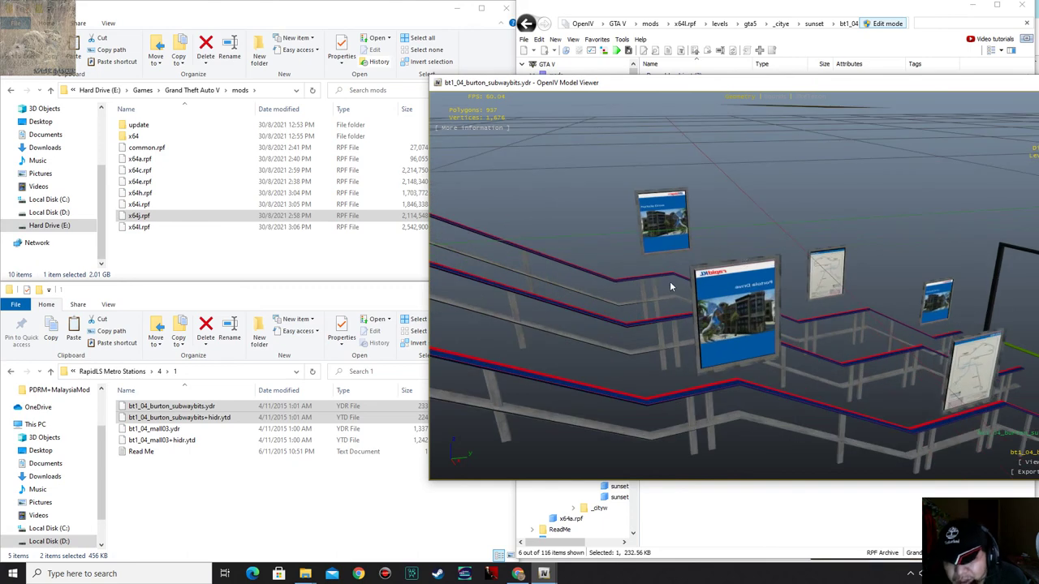
key("Escape")
left_click(196, 480)
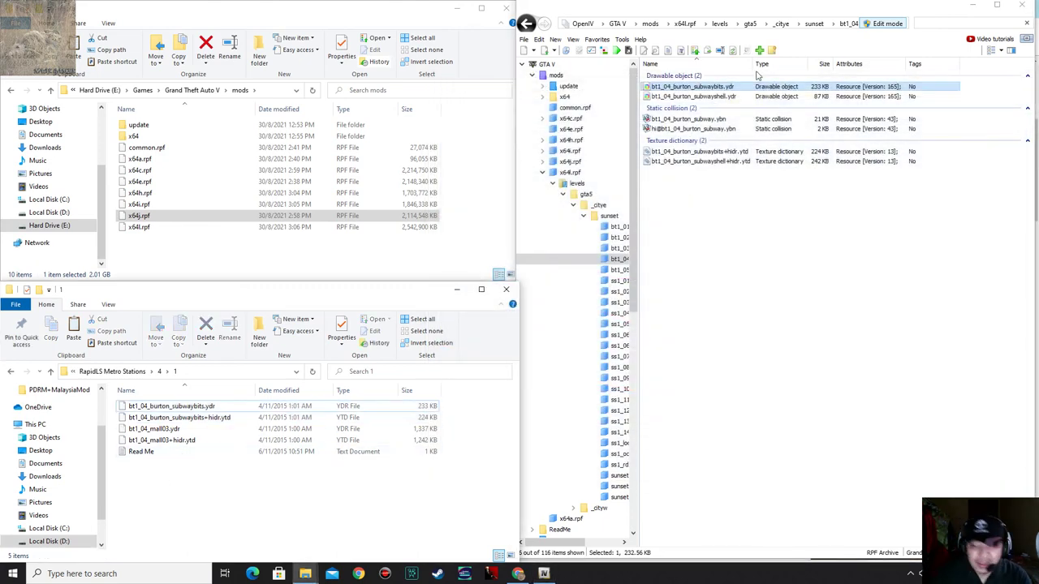
Filter bt1_04.rpf for mall03 and copy bt1_04_mall03.ydr and bt1_04_mall03+hidr.ytd from the mod folder into the archive.
left_click(932, 22)
double_click(932, 23)
key("BackSpace")
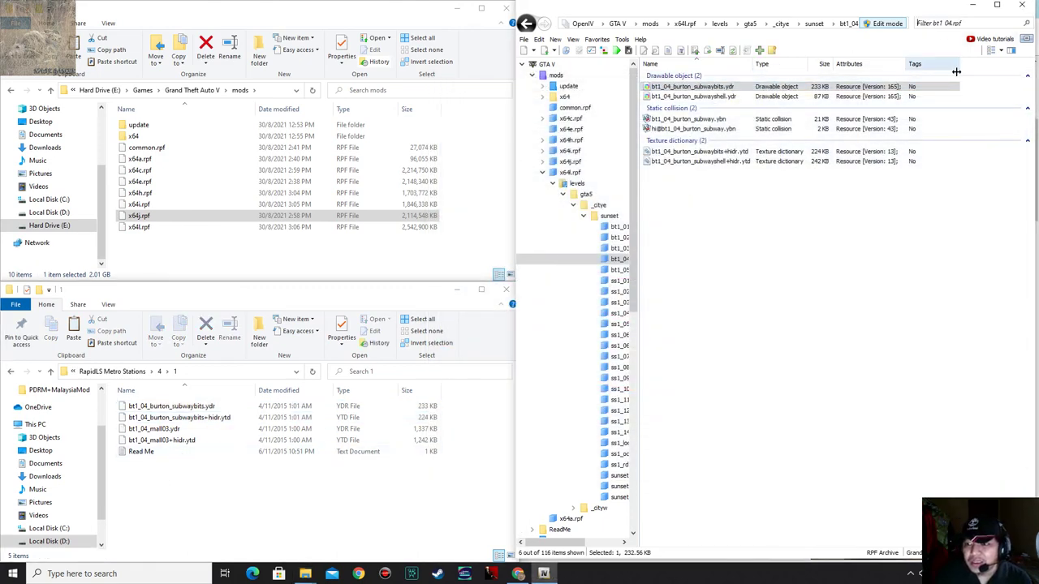
left_click(167, 502)
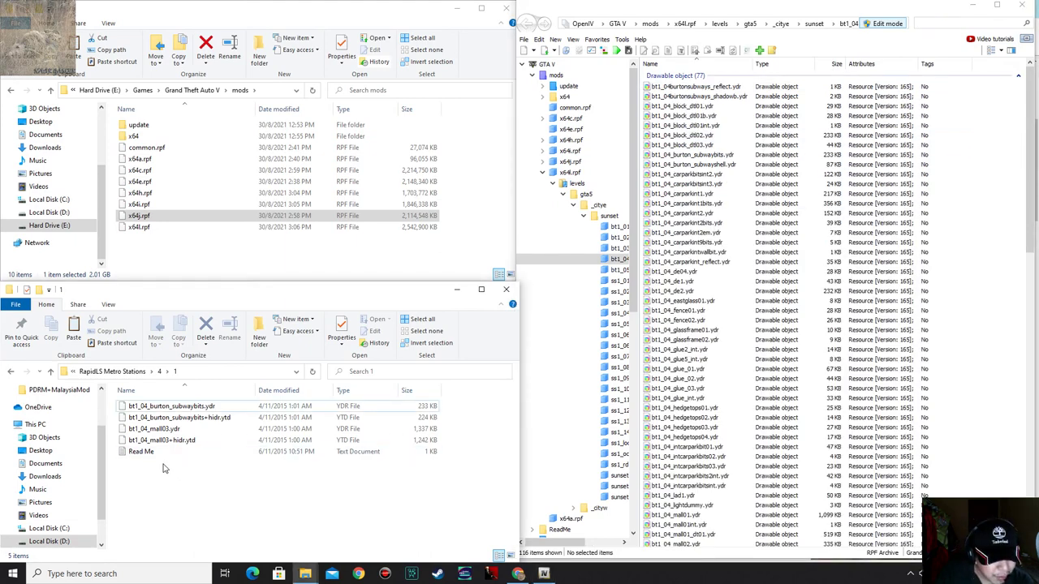
left_click(922, 22)
type("mall03")
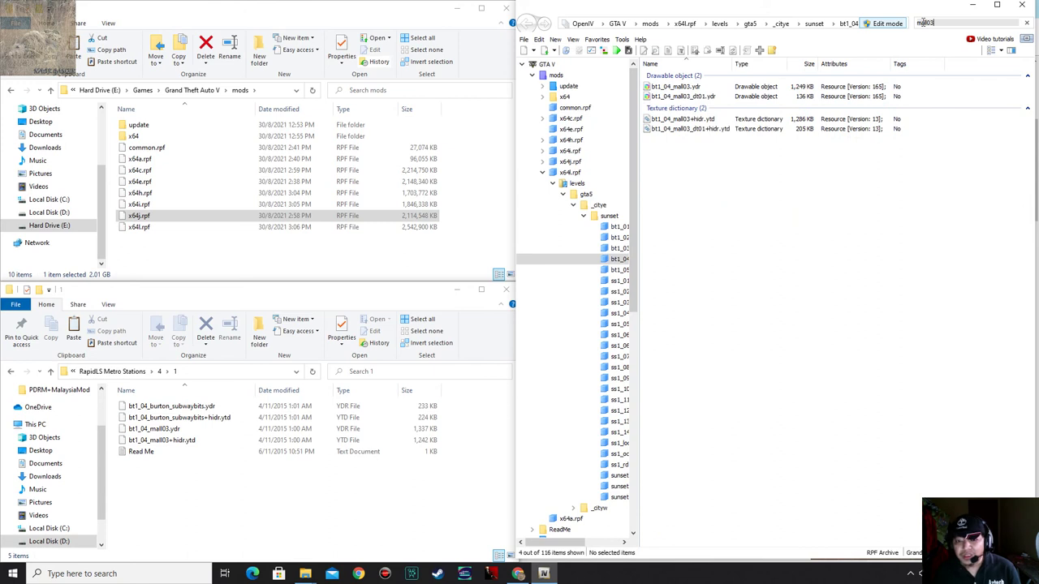
left_click(158, 439)
left_click(154, 428, "ctrl")
left_click_drag(154, 430, 794, 295)
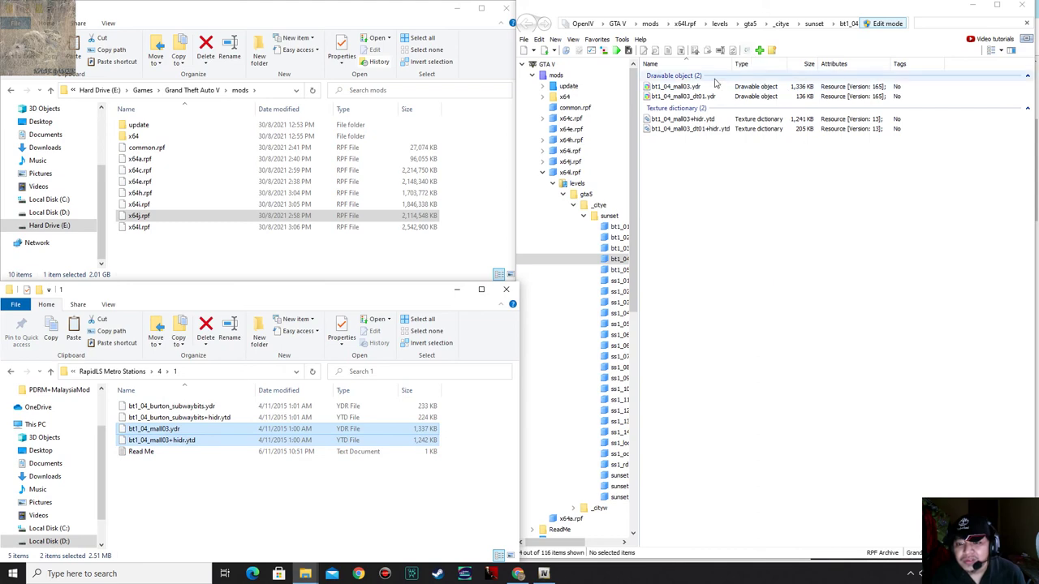
Inspect the textures in bt1_04_mall03+hidr.ytd and the bt1_04_mall03.ydr model, closing each viewer.
double_click(713, 120)
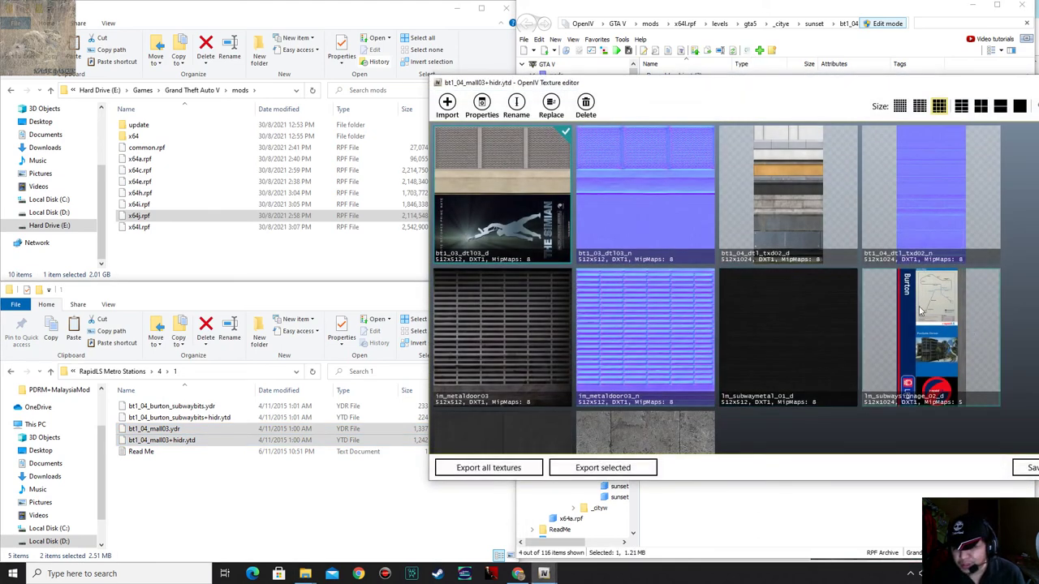
key("Escape")
left_click(691, 86)
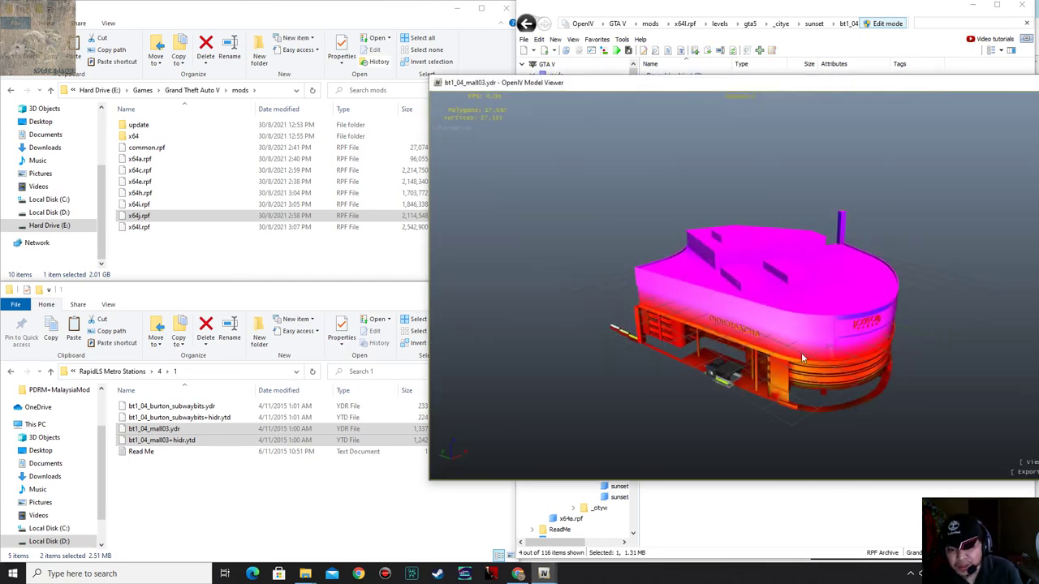
left_click_drag(739, 284, 759, 328)
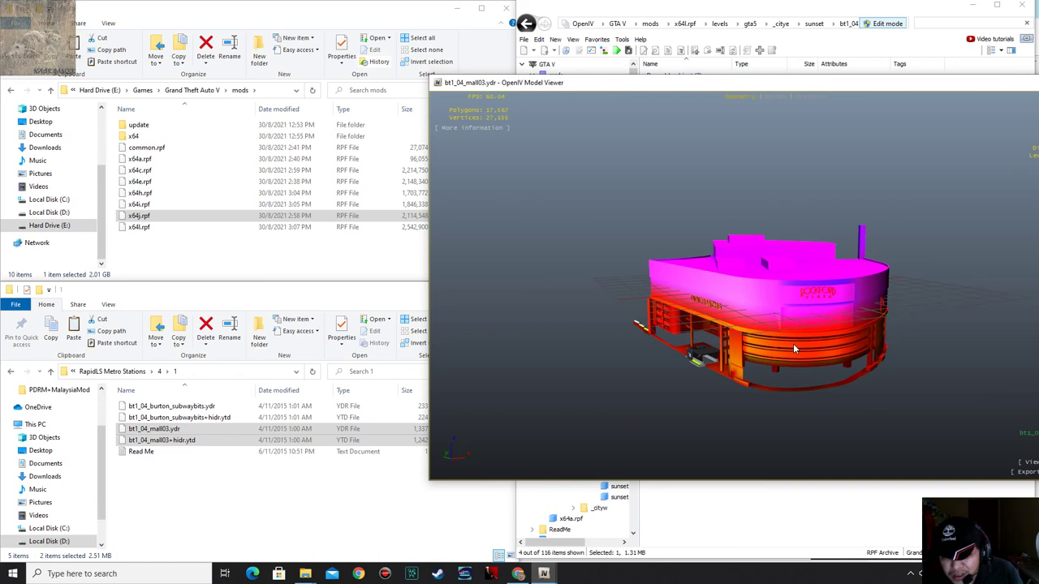
key("Escape")
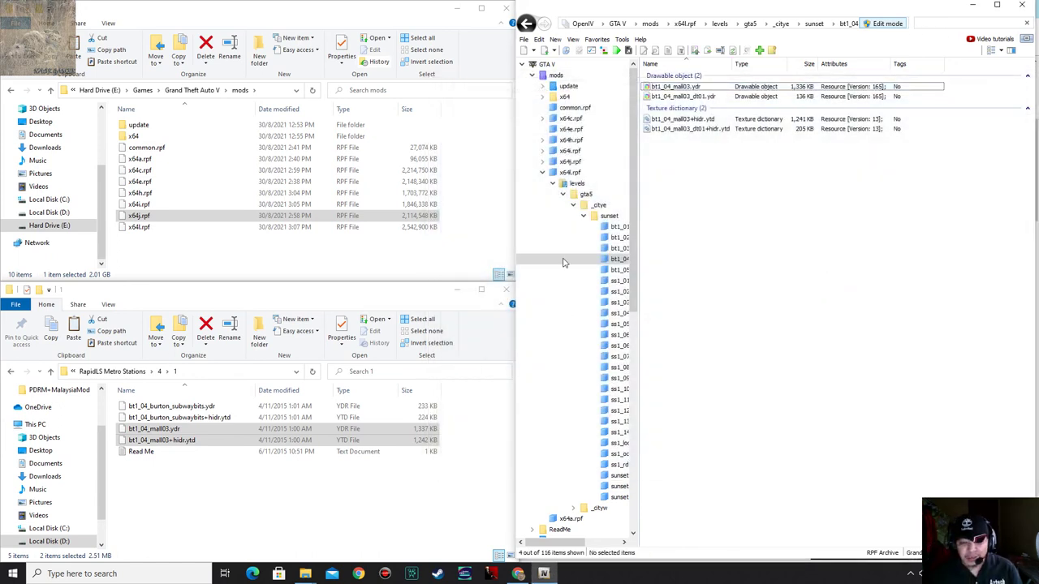
left_click(280, 490)
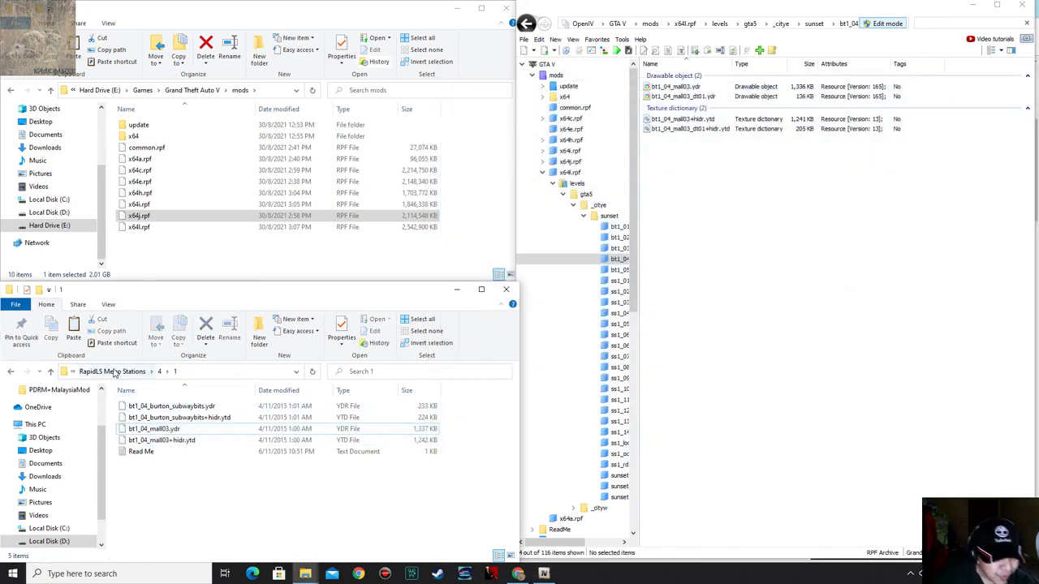
Go up to folder 4 of the RapidLS Metro Stations mod and open its subfolder 2.
left_click(165, 373)
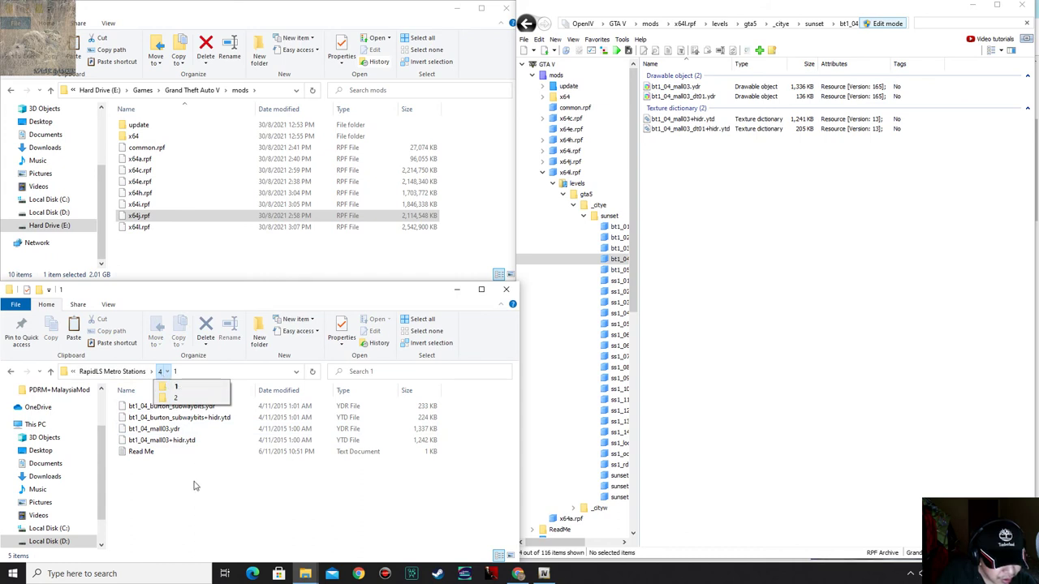
left_click(161, 371)
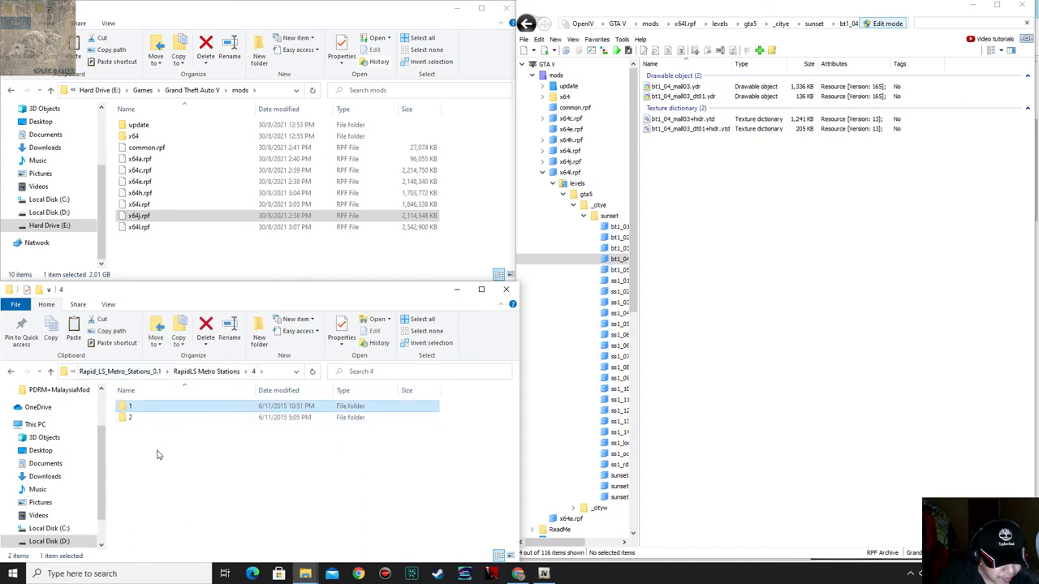
double_click(147, 416)
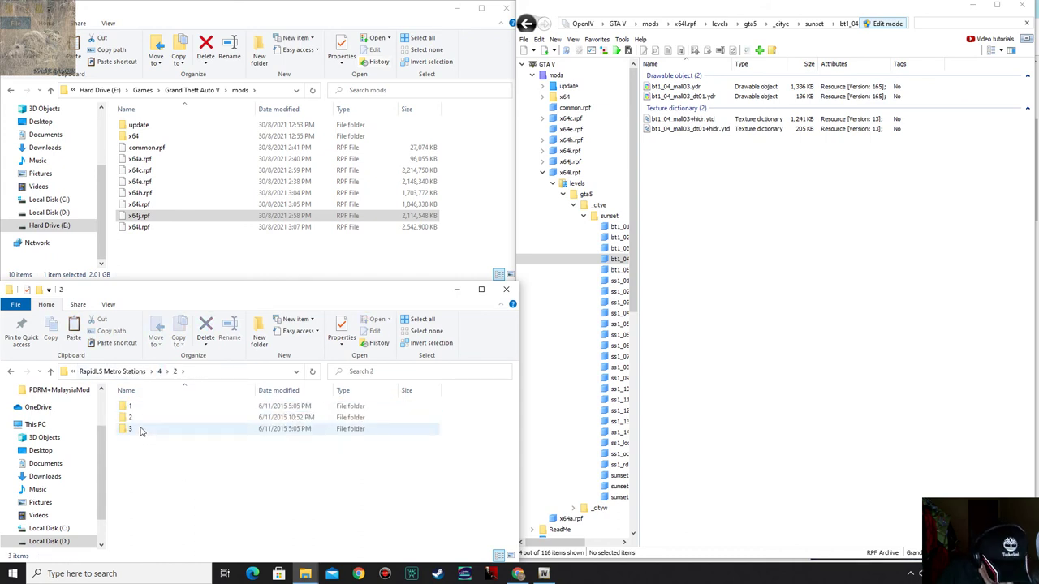
Clear the mall03 filter and return to the root of mods\x64l.rpf.
left_click(741, 308)
left_click(583, 215)
left_click(573, 205)
double_click(942, 21)
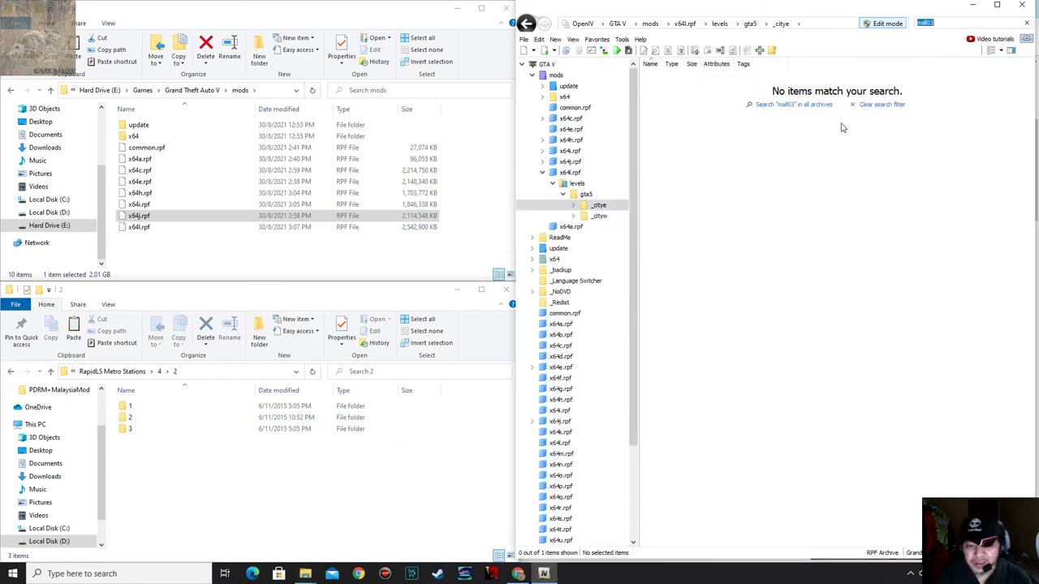
key("BackSpace")
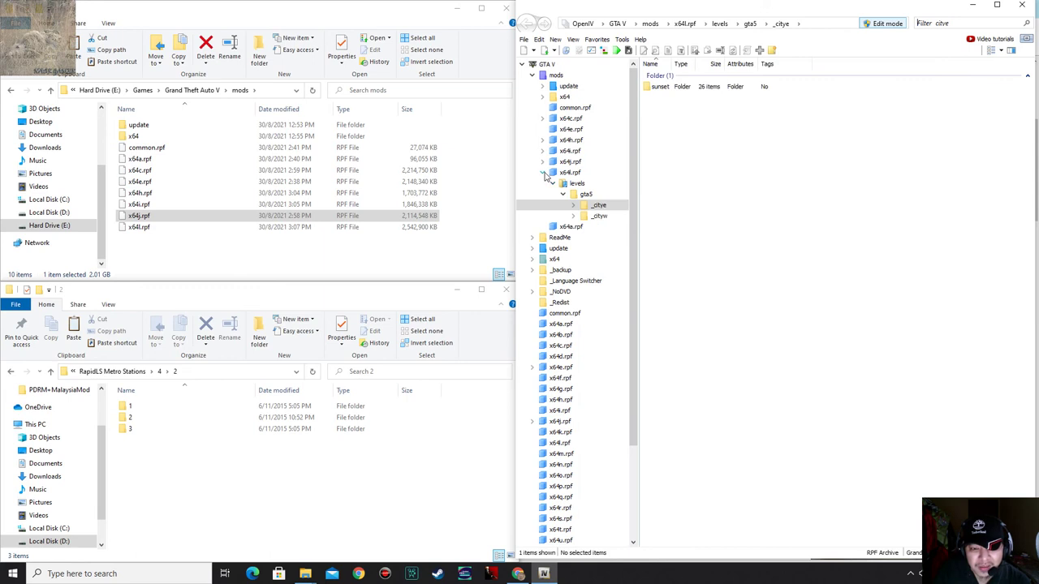
left_click(542, 172)
Open the mod's folder 4\2\1\1 and its Read Me to check the install path.
double_click(144, 408)
double_click(144, 408)
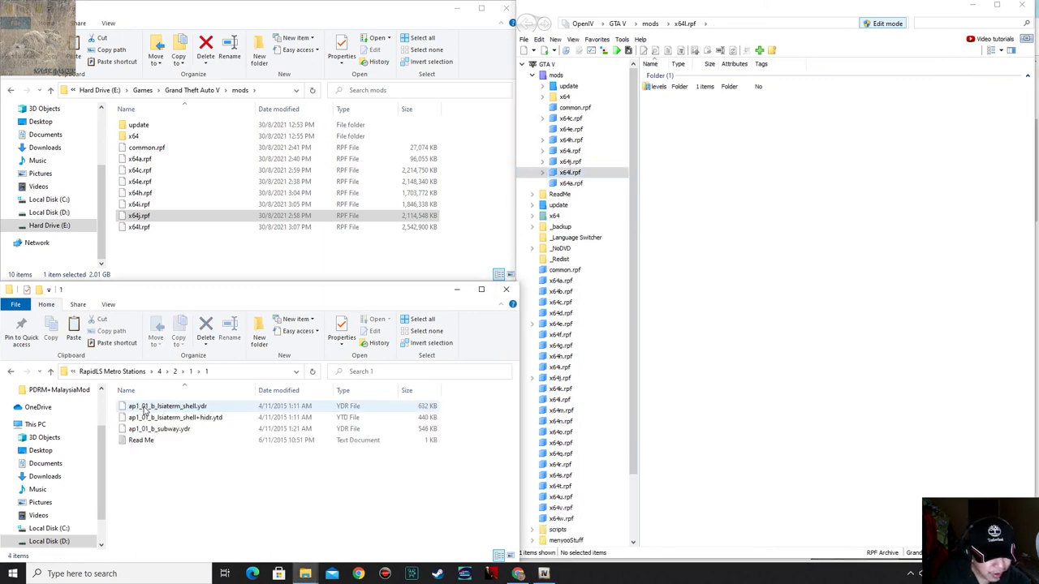
double_click(154, 440)
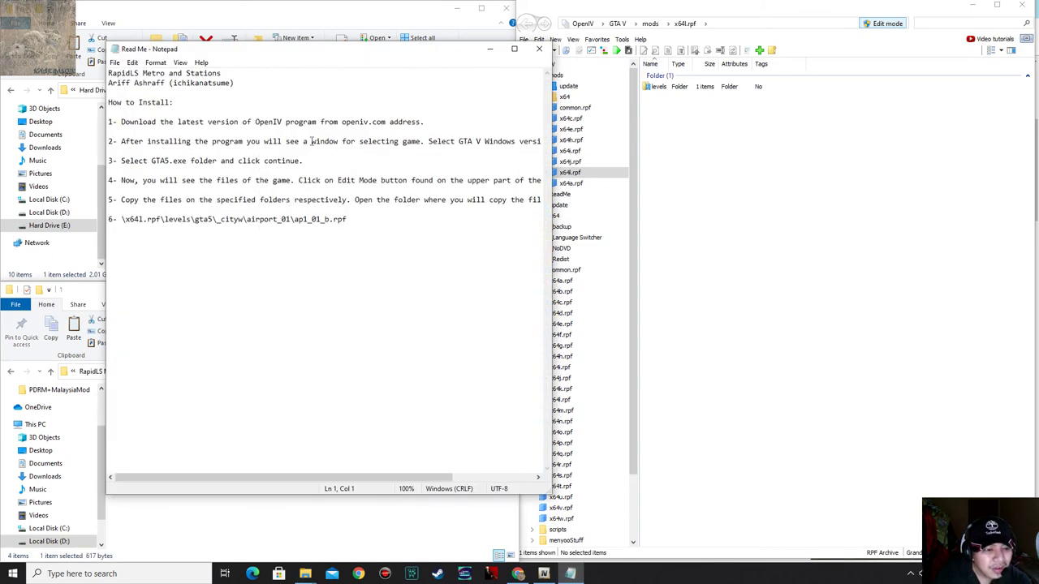
Follow the Read Me path to levels\gta5\_cityw\airport_01\ap1_01_b.rpf inside x64l.rpf and close the Read Me.
double_click(671, 88)
double_click(658, 87)
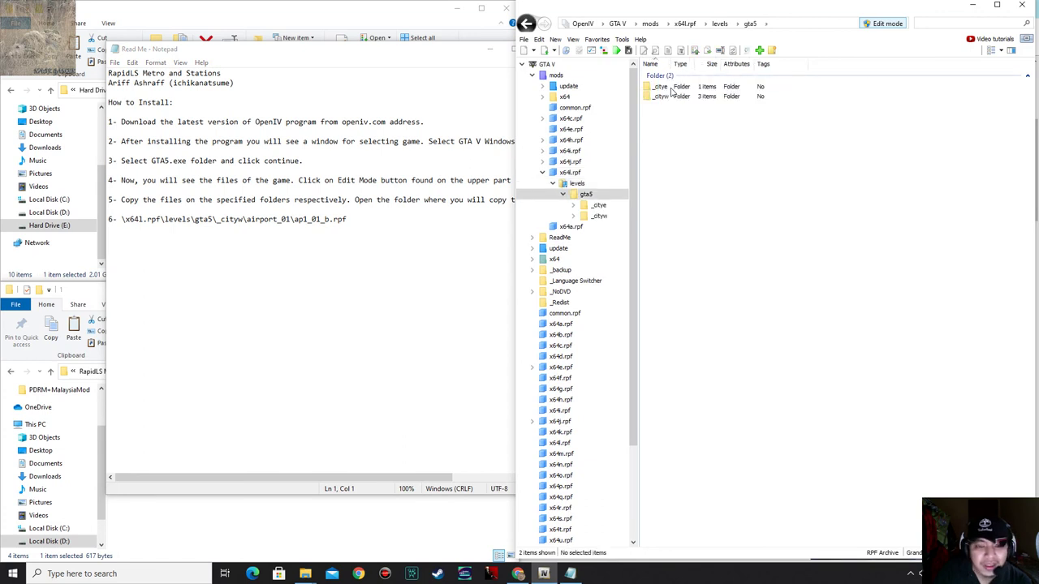
double_click(661, 97)
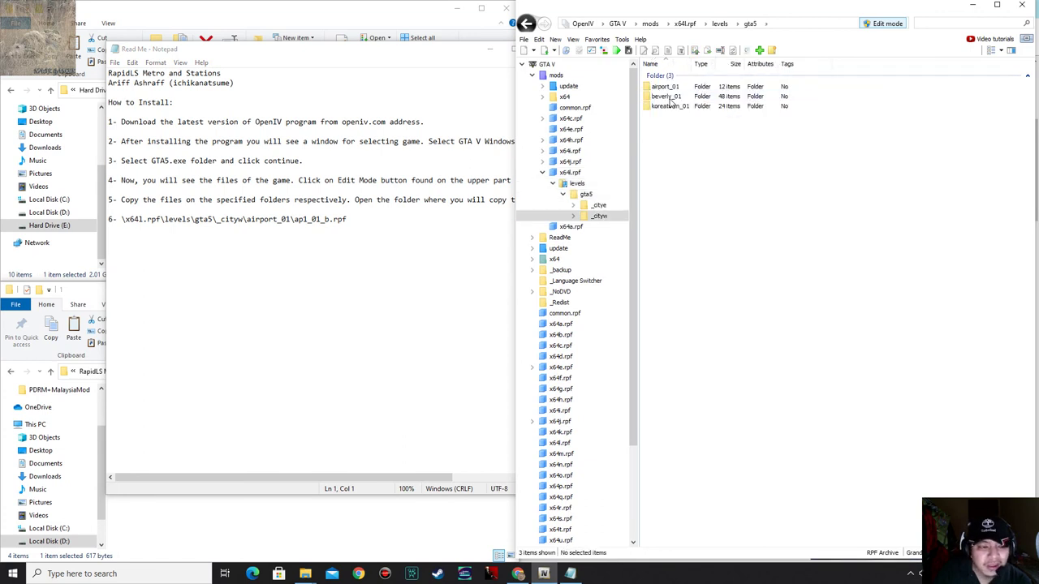
double_click(669, 87)
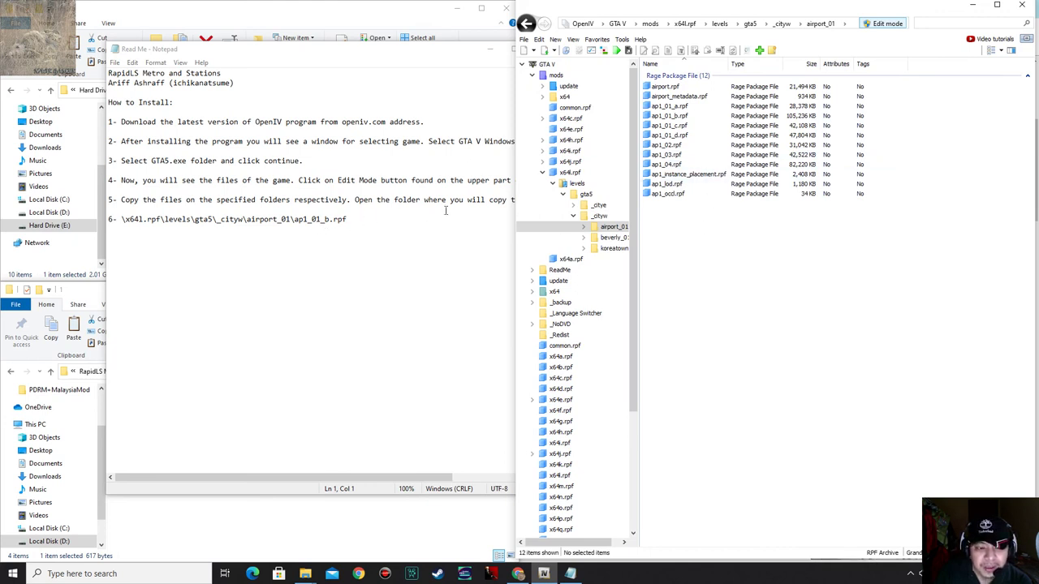
double_click(678, 118)
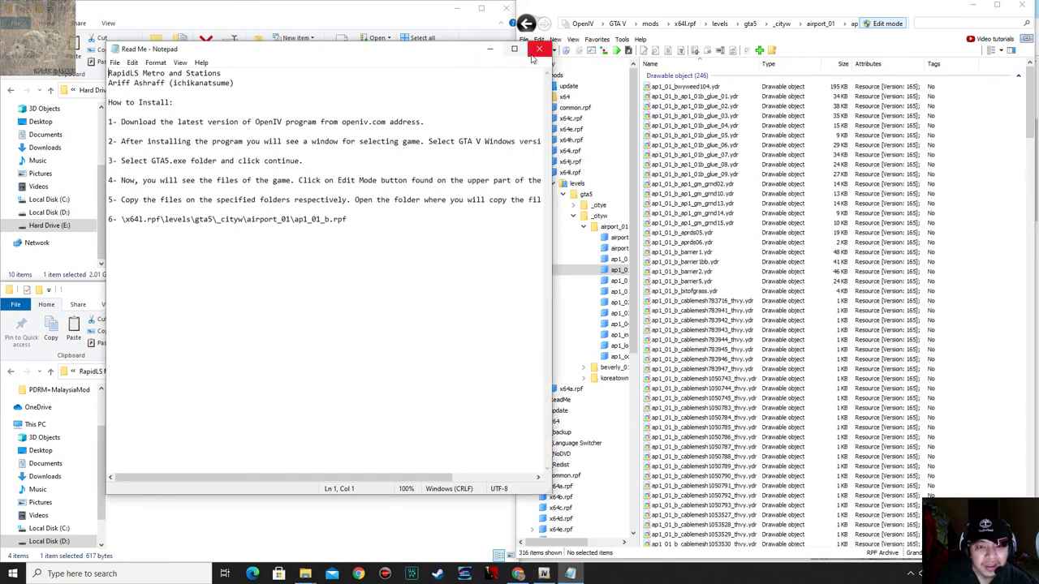
left_click(534, 48)
left_click(168, 489)
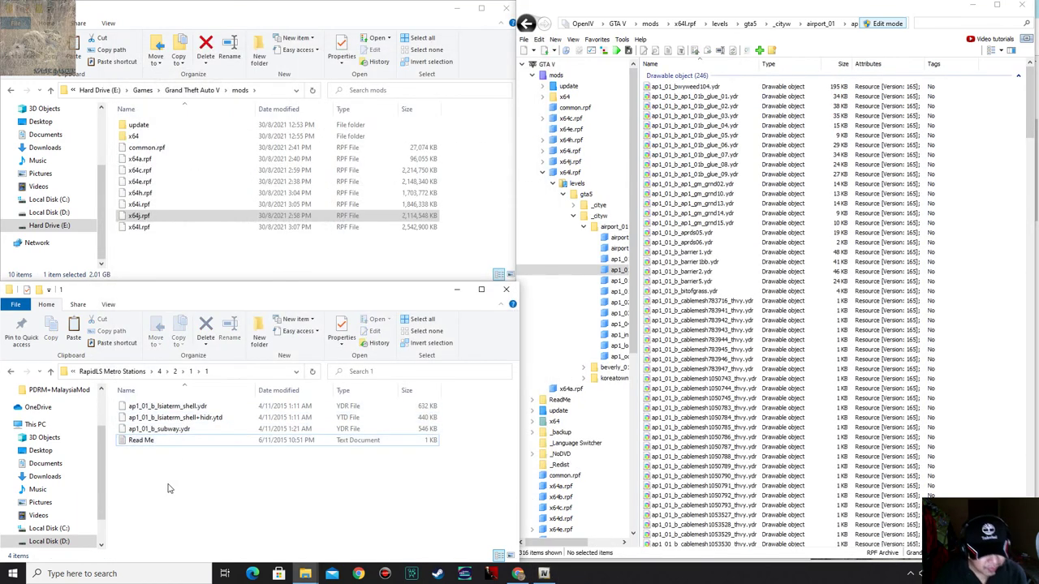
Filter ap1_01_b.rpf for lsiat and copy ap1_01_b_lsiaterm_shell.ydr and ap1_01_b_lsiaterm_shell+hidr.ytd into the archive.
left_click(939, 25)
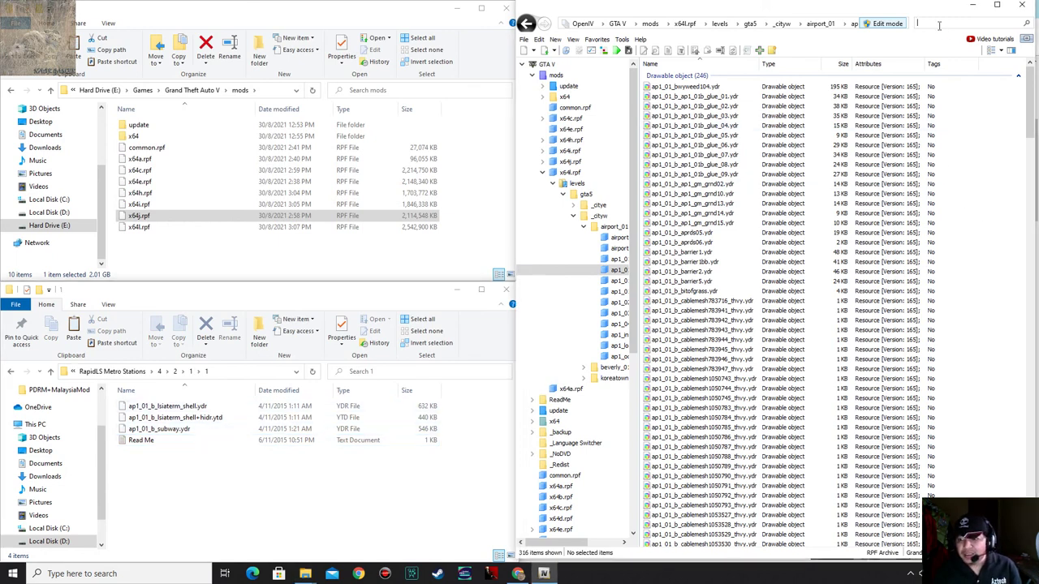
key("Return")
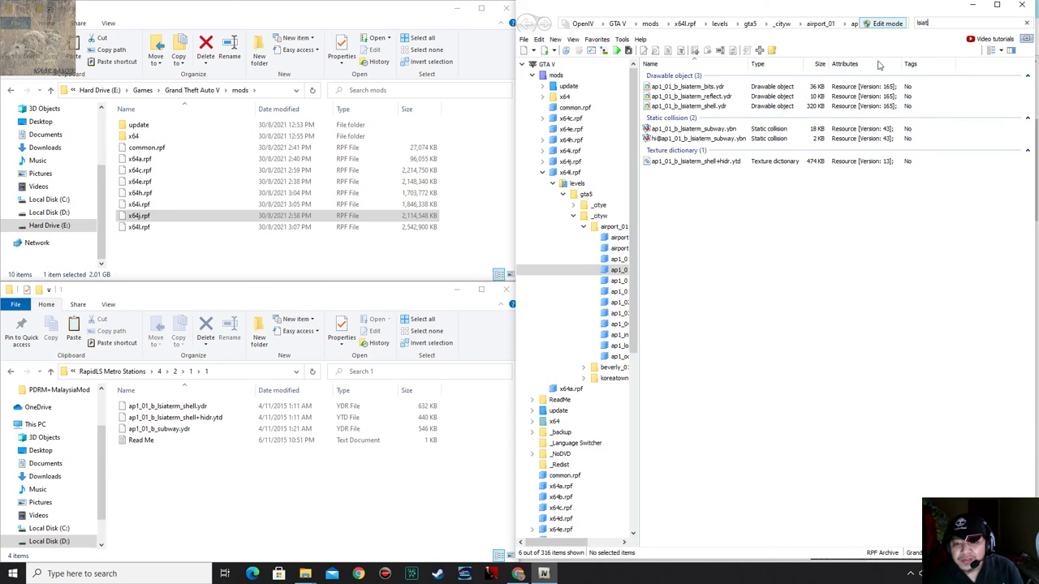
left_click(189, 415)
left_click(195, 407, "ctrl")
left_click_drag(195, 410, 761, 342)
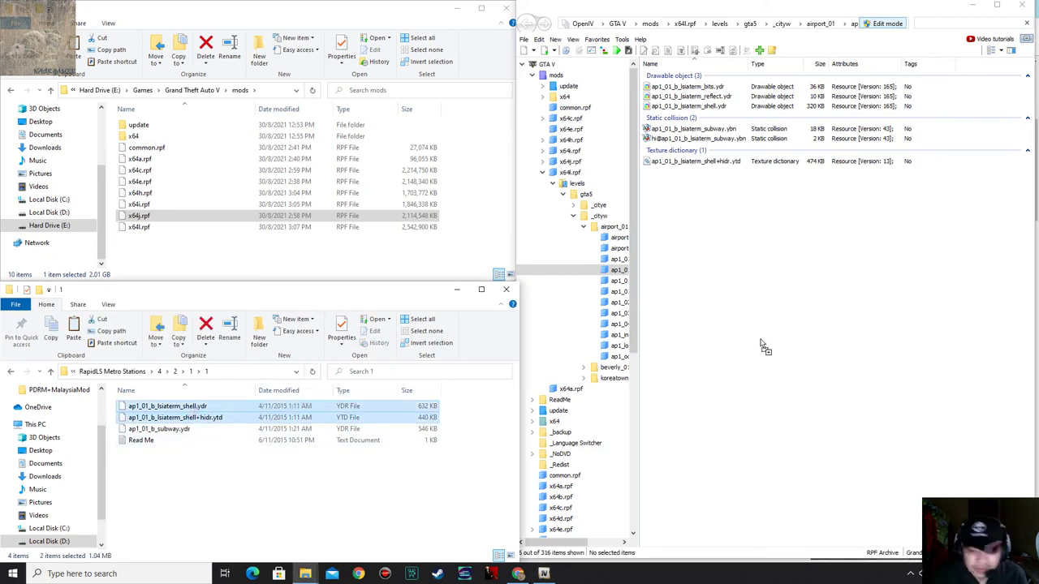
left_click_drag(761, 343, 761, 343)
Inspect the replaced ap1_01_b_lsiaterm_shell.ydr model and the textures in ap1_01_b_lsiaterm_shell+hidr.ytd, closing each viewer.
left_click(714, 106)
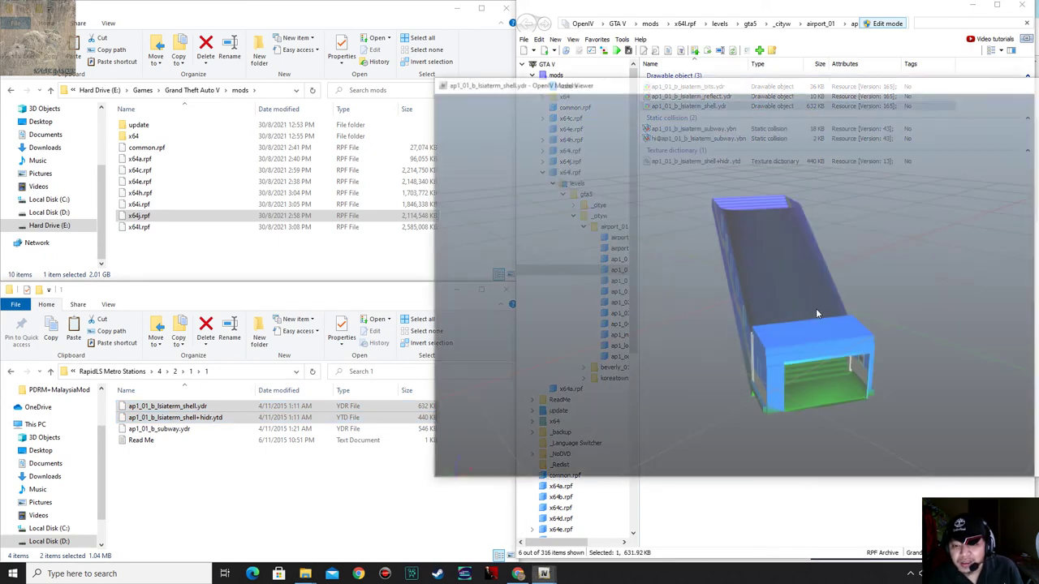
left_click_drag(815, 309, 769, 229)
key("Escape")
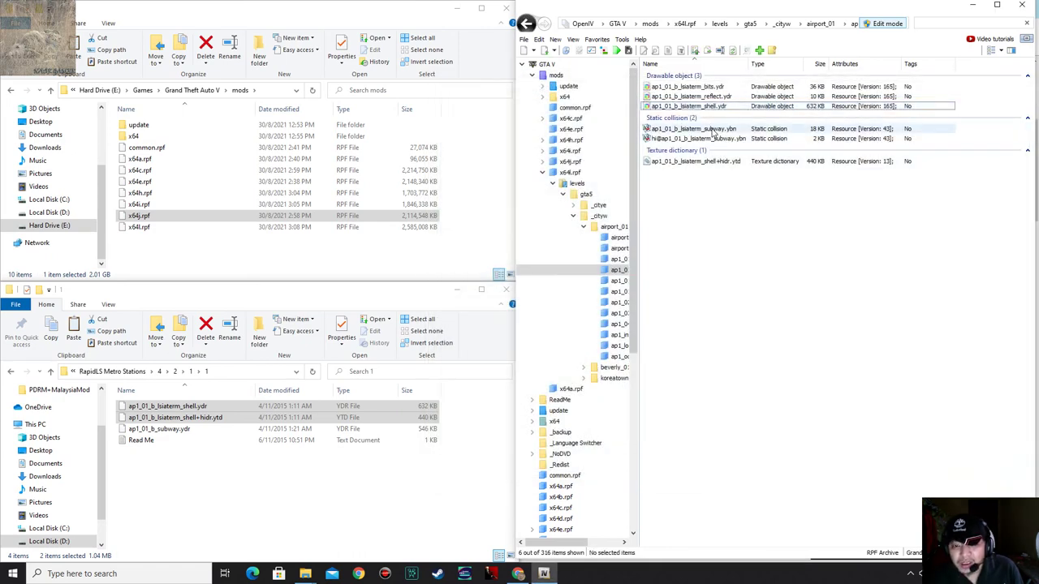
double_click(697, 160)
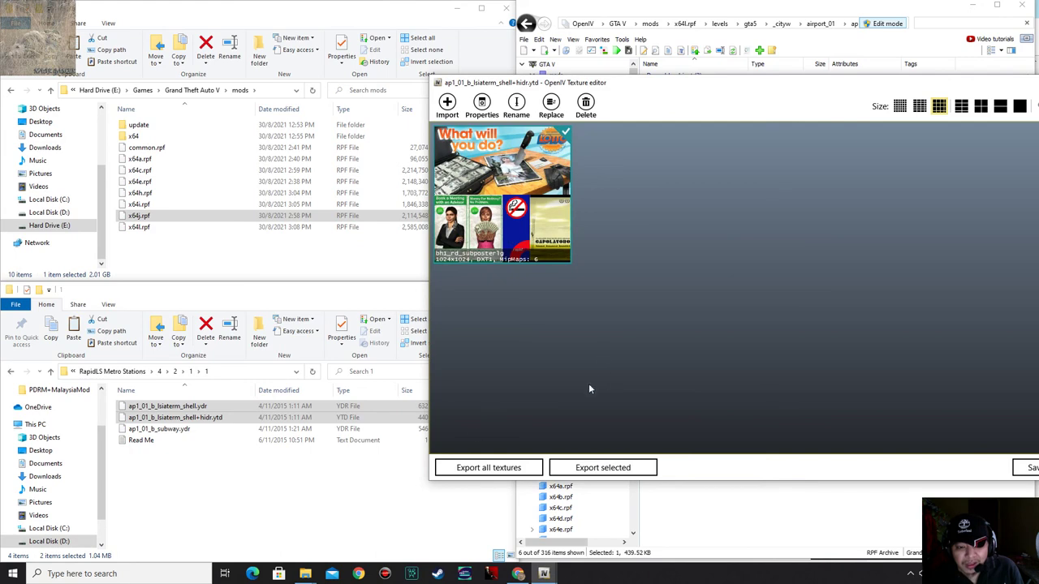
key("Escape")
left_click(167, 449)
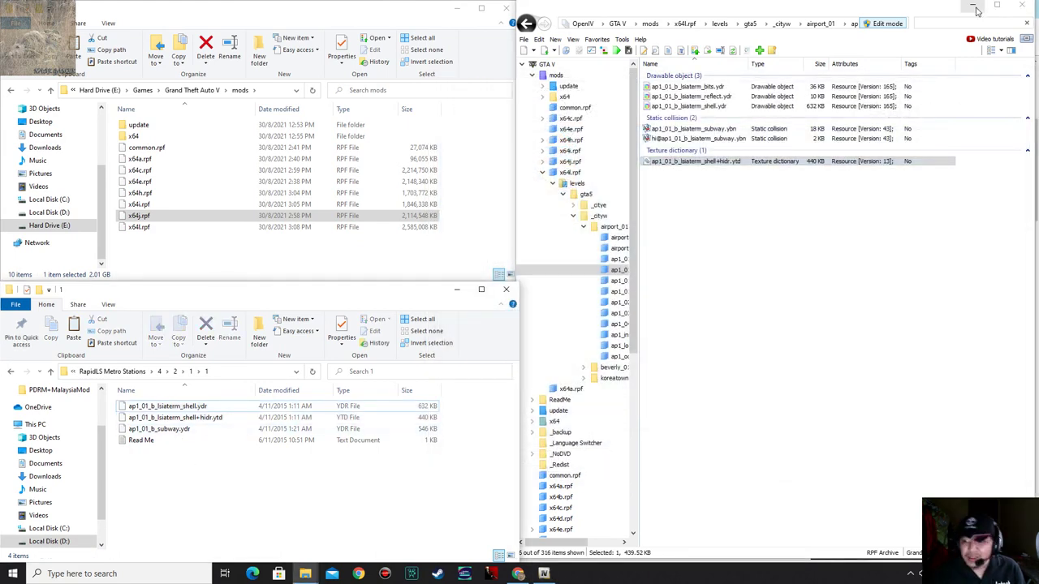
Clear the lsiat filter and copy ap1_01_b_subway.ydr from the mod folder into ap1_01_b.rpf.
left_click(946, 23)
key("BackSpace")
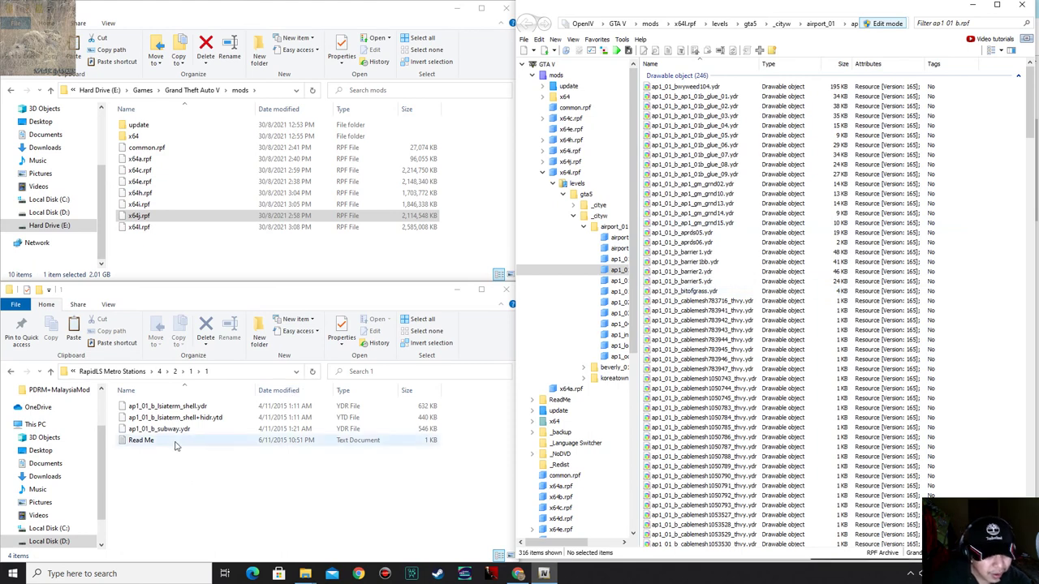
left_click_drag(187, 430, 898, 260)
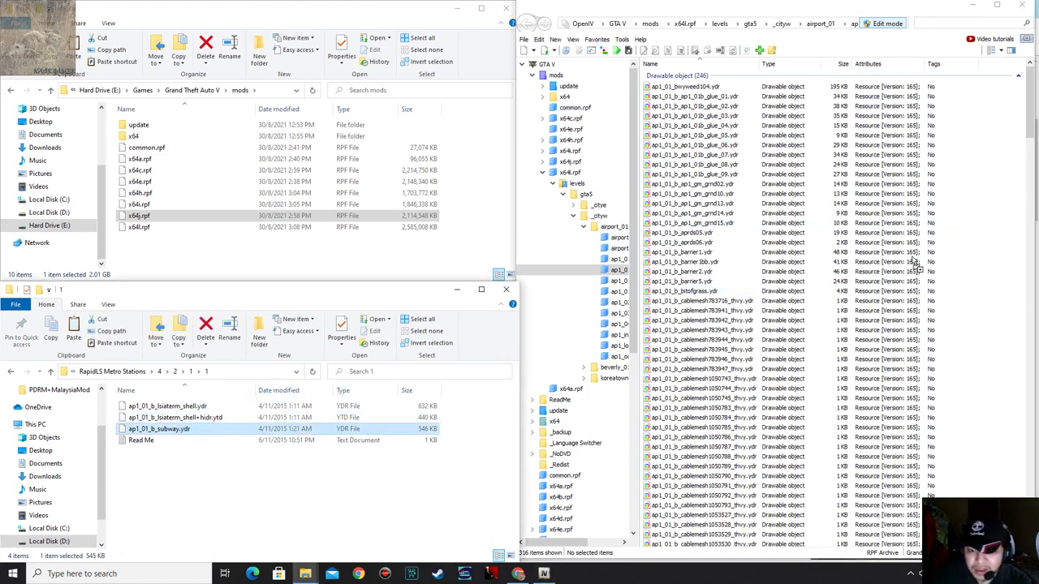
Find ap1_01_b_subway.ydr in ap1_01_b.rpf and inspect the replaced model, closing the viewer.
left_click_drag(963, 301, 960, 297)
scroll(960, 297, "down", 15)
scroll(960, 297, "down", 20)
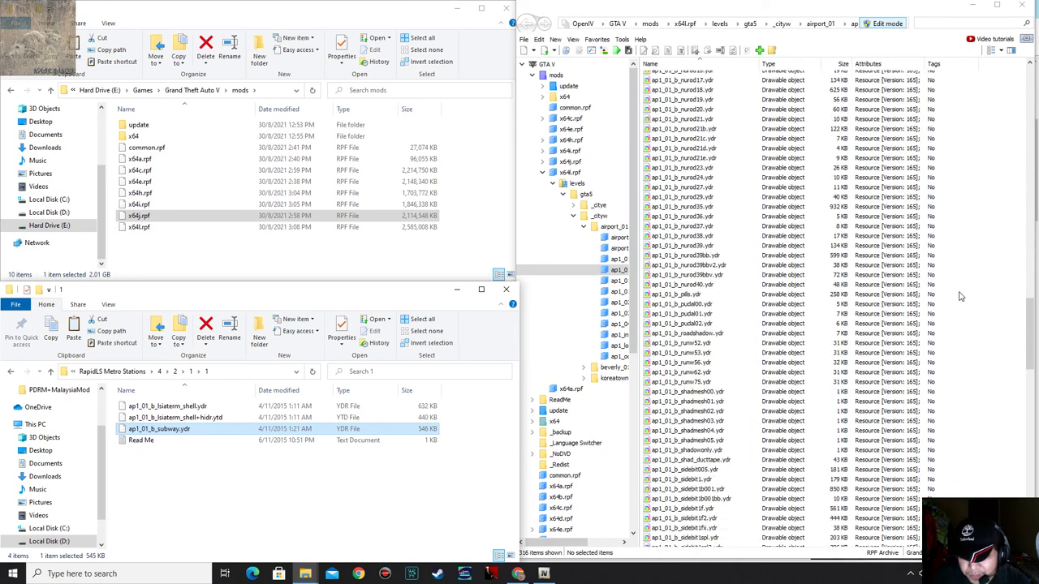
scroll(960, 297, "down", 10)
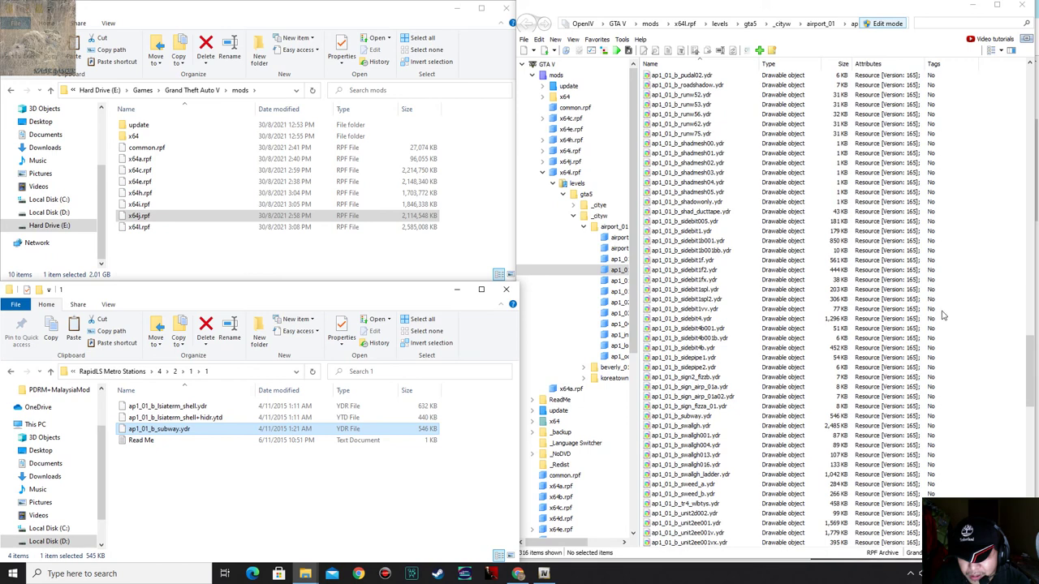
left_click(690, 416)
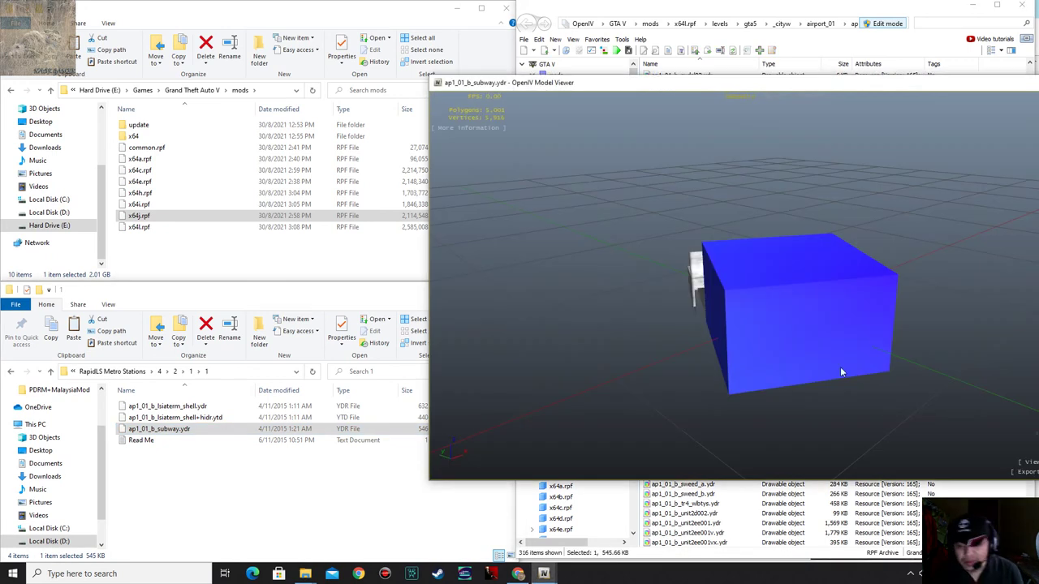
left_click_drag(840, 366, 775, 378)
key("Escape")
Open subfolder 2 of the mod's 4\2\1 folder and open its Read Me.
left_click(462, 503)
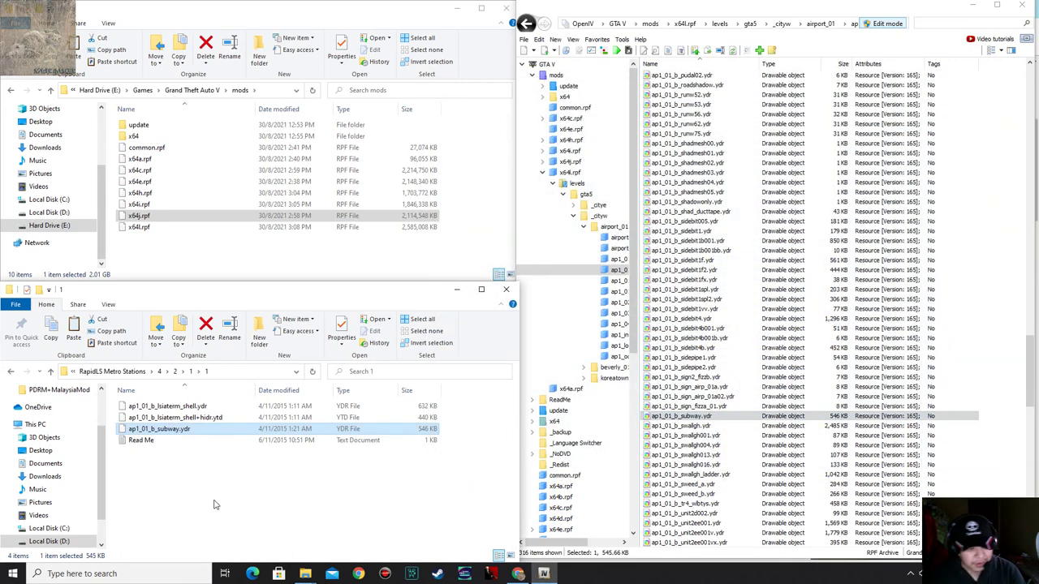
left_click(193, 372)
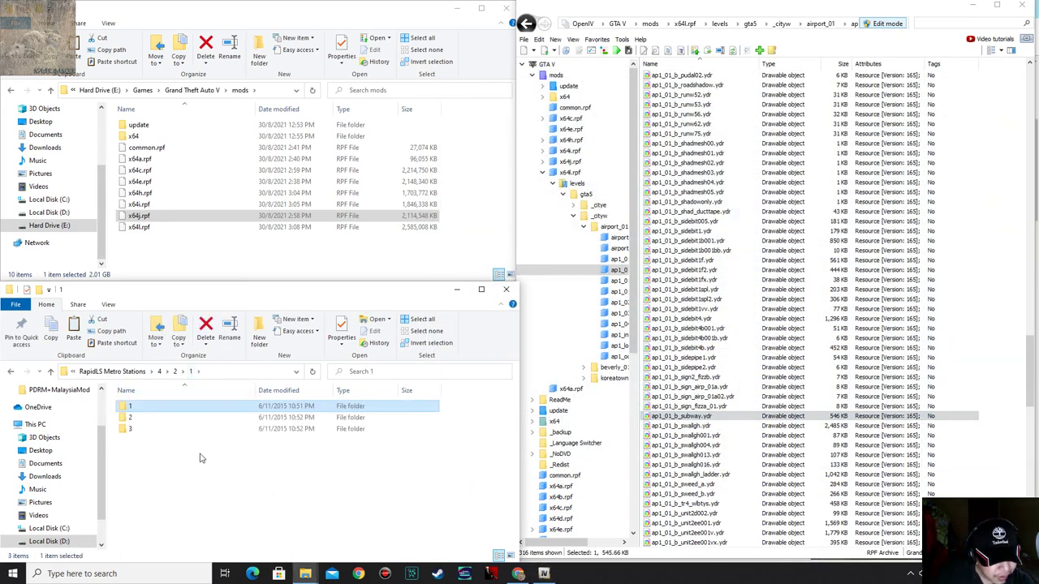
double_click(154, 418)
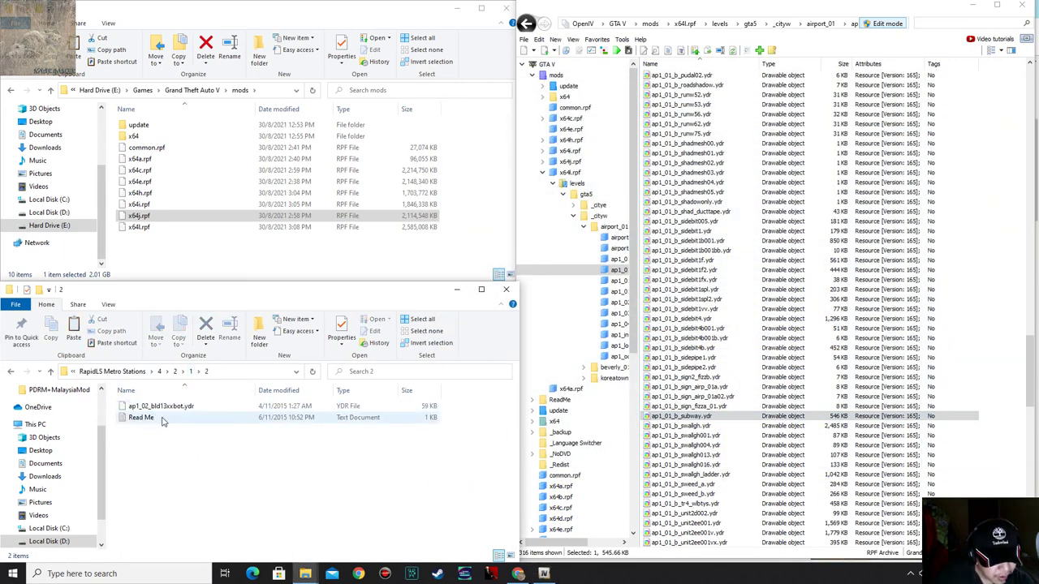
double_click(146, 418)
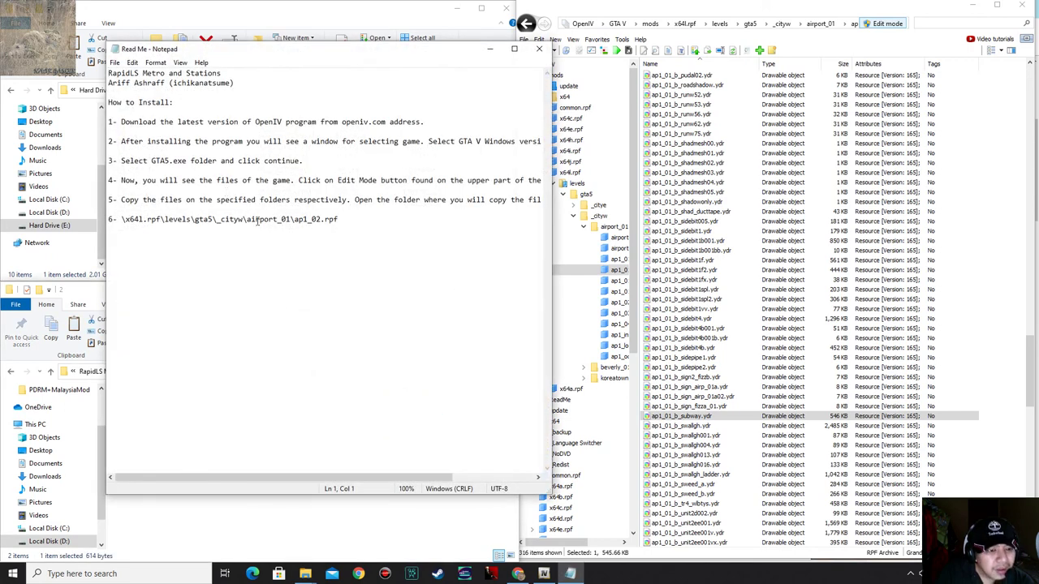
Go to levels\gta5\_cityw\airport_01\ap1_02.rpf inside the mods x64l.rpf and close the Read Me.
left_click(629, 16)
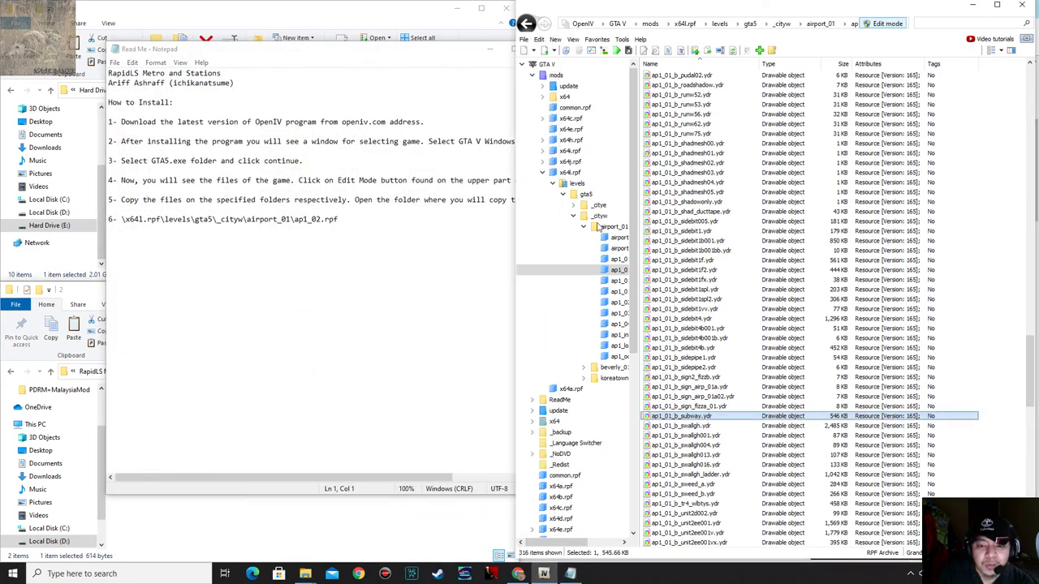
left_click(588, 232)
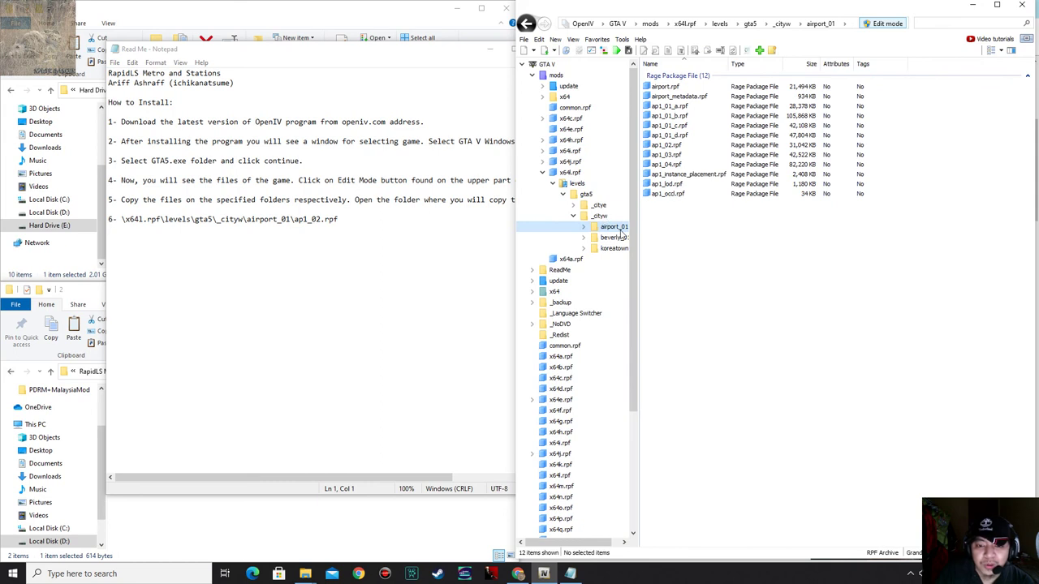
left_click(572, 216)
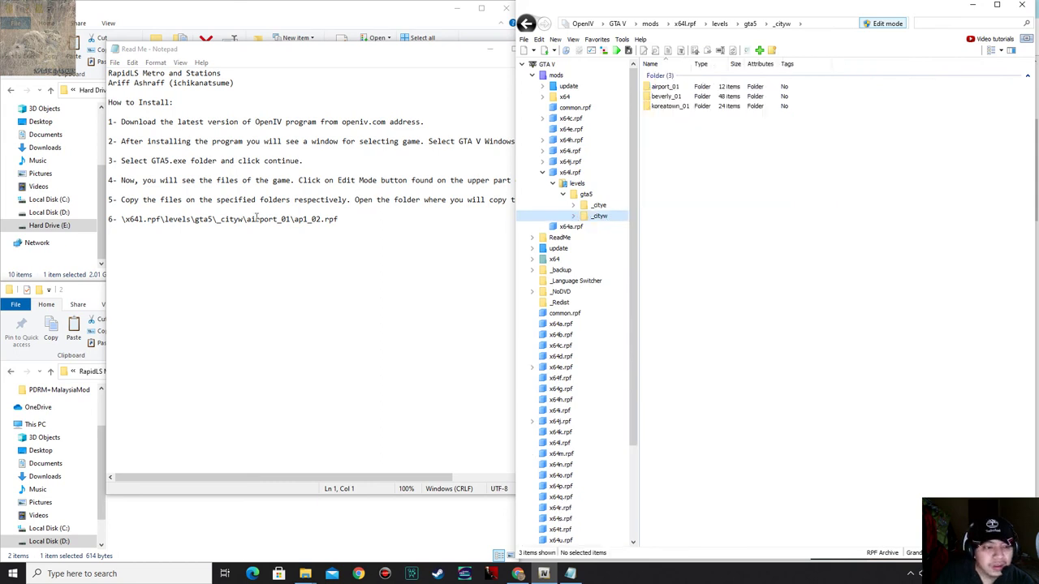
double_click(665, 87)
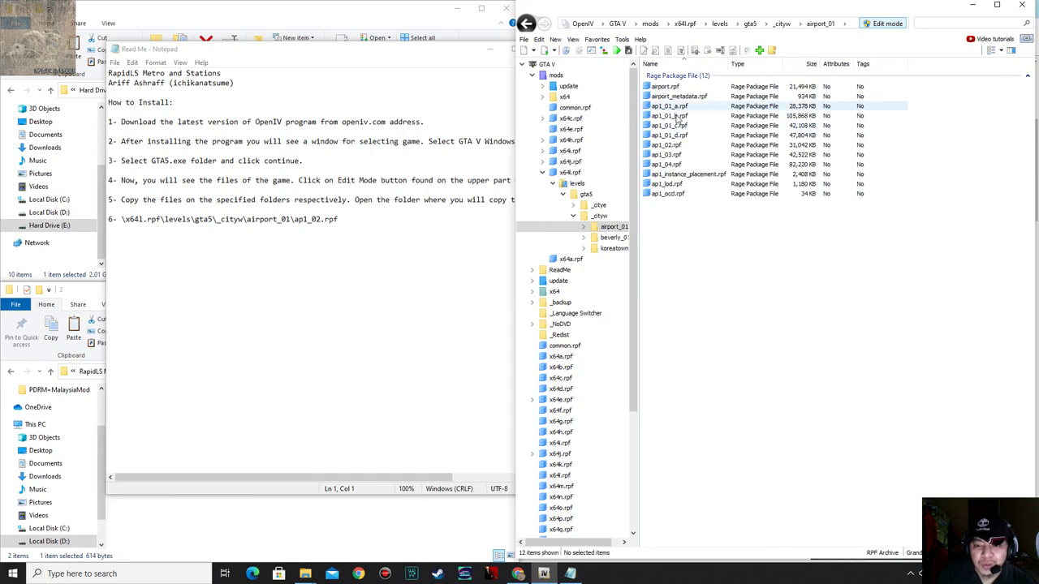
double_click(682, 145)
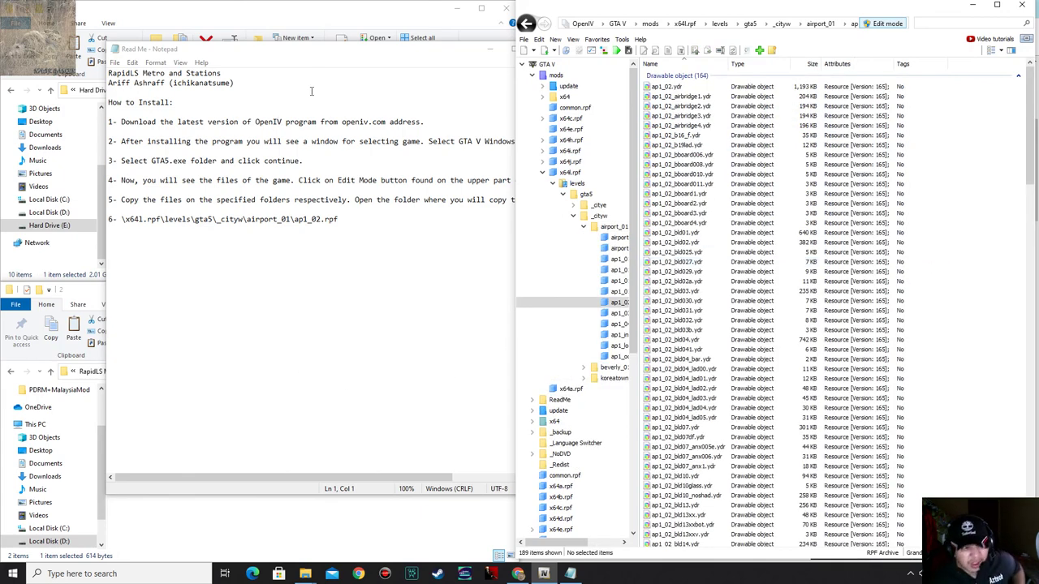
left_click(505, 49)
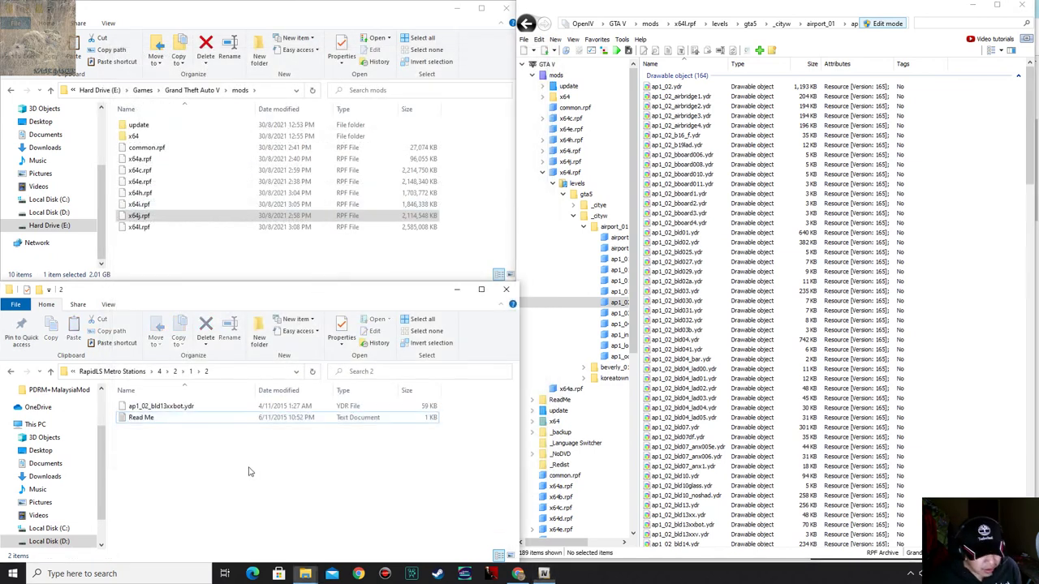
Filter ap1_02.rpf for xx and copy ap1_02_bld13xxbot.ydr from the mod folder into the archive.
left_click(956, 24)
type("xx")
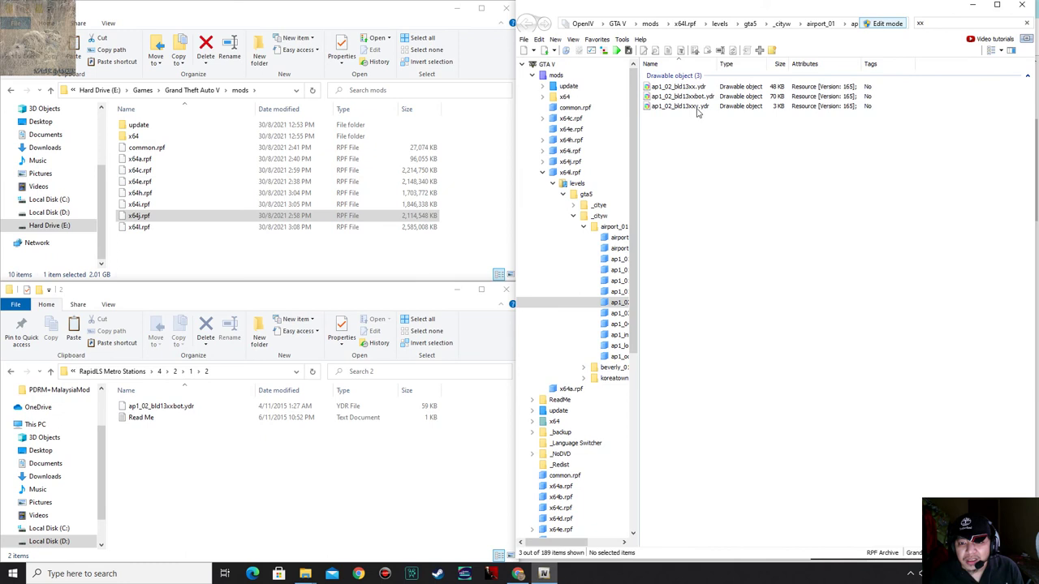
left_click_drag(204, 410, 763, 286)
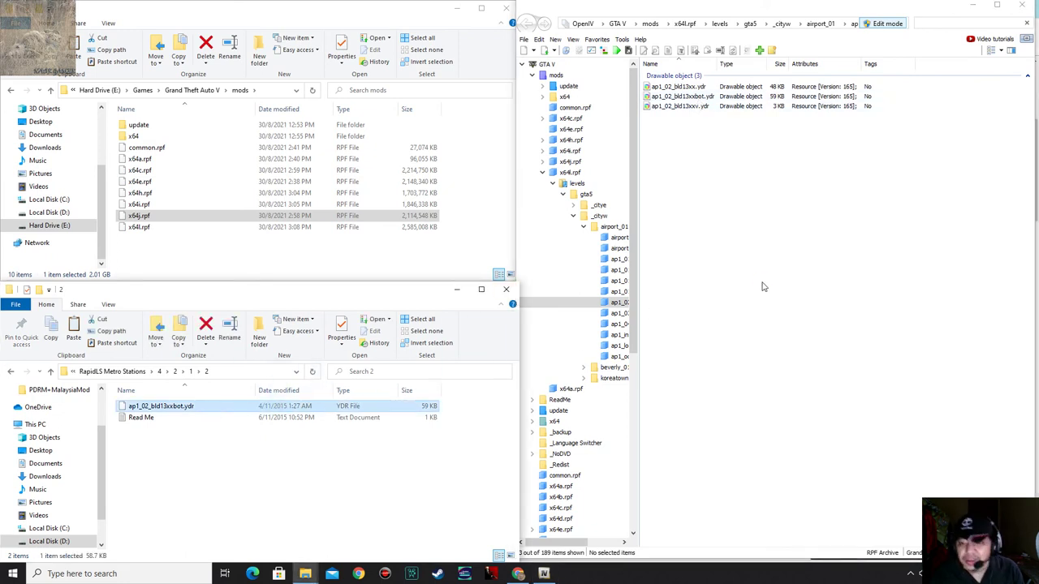
Inspect the replaced ap1_02_bld13xxbot.ydr model up close and close the viewer.
left_click(680, 97)
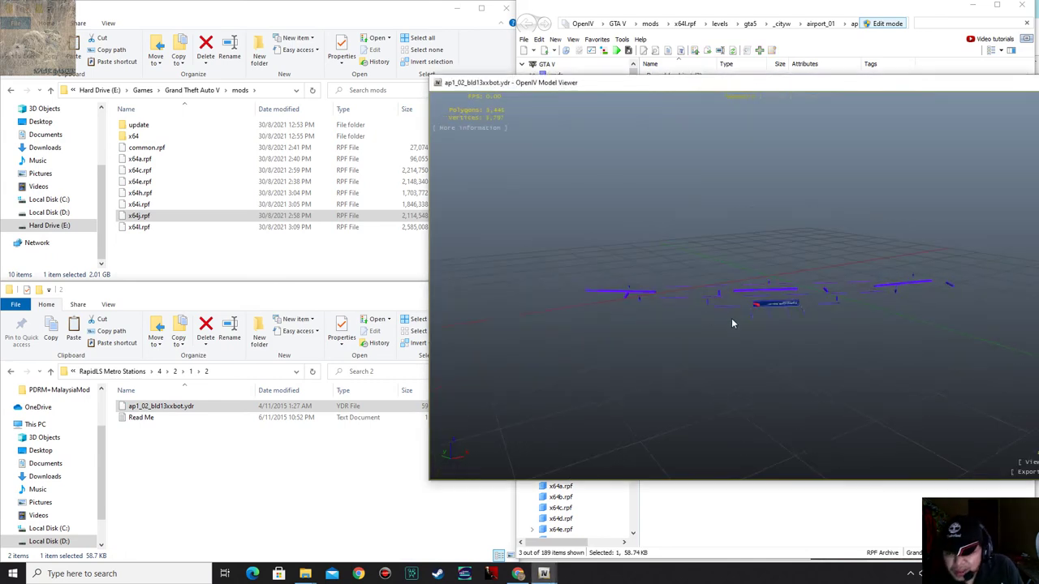
scroll(796, 329, "up", 5)
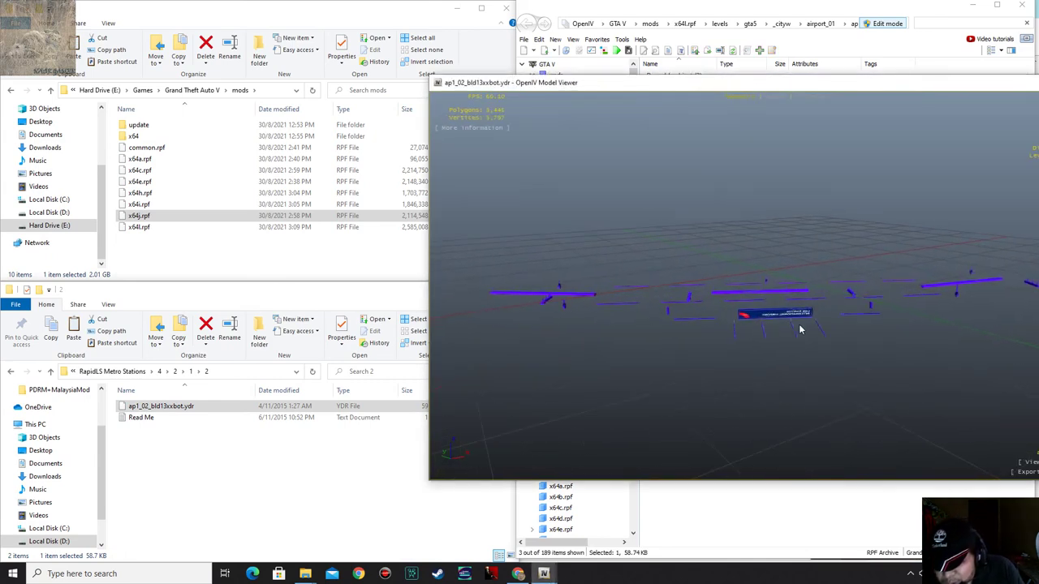
key("Escape")
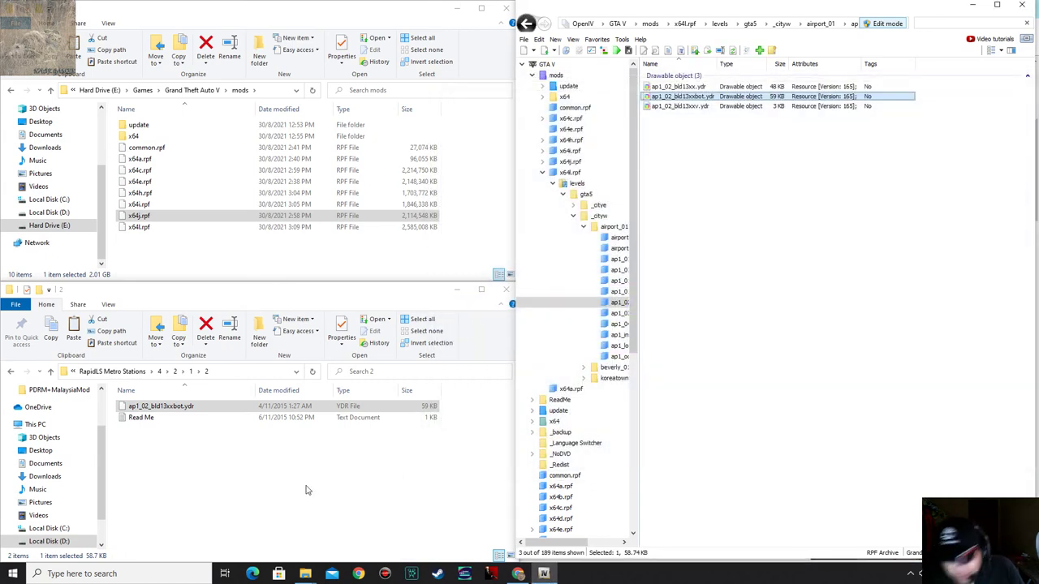
Go back to the mod's 4\2\1 folder and open subfolder 3.
left_click(288, 481)
left_click(192, 372)
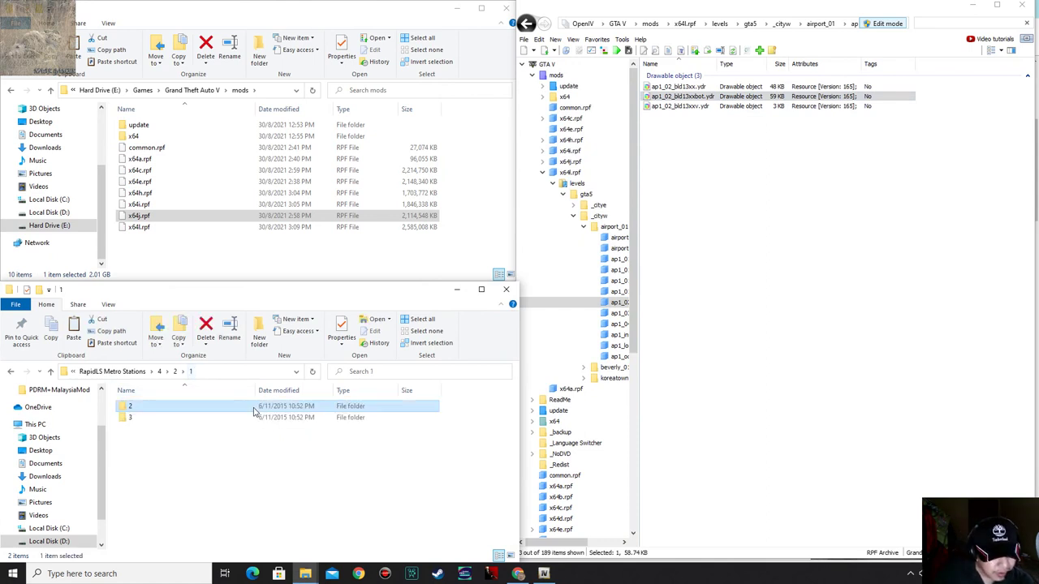
left_click(172, 463)
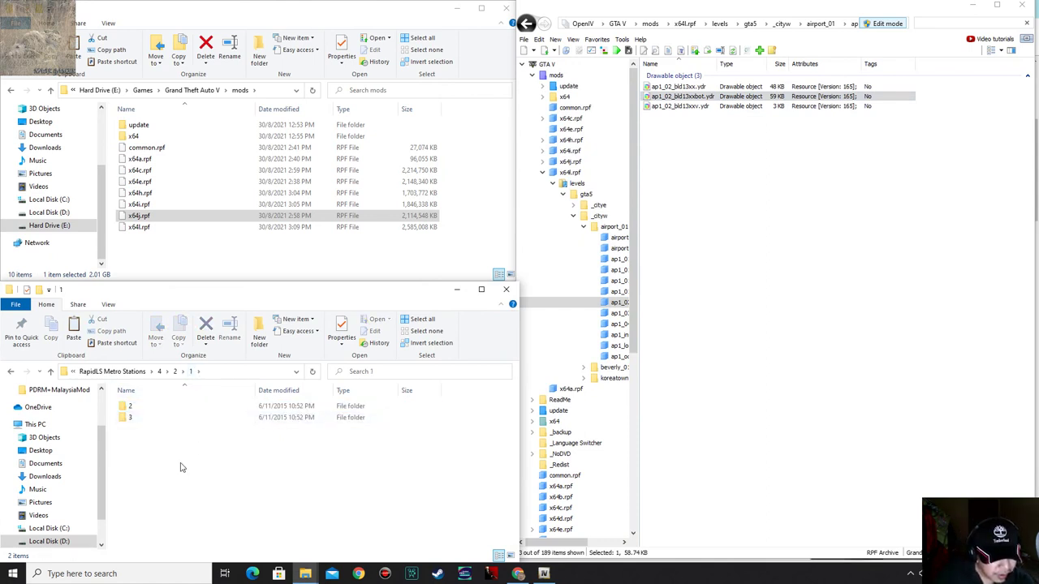
double_click(131, 417)
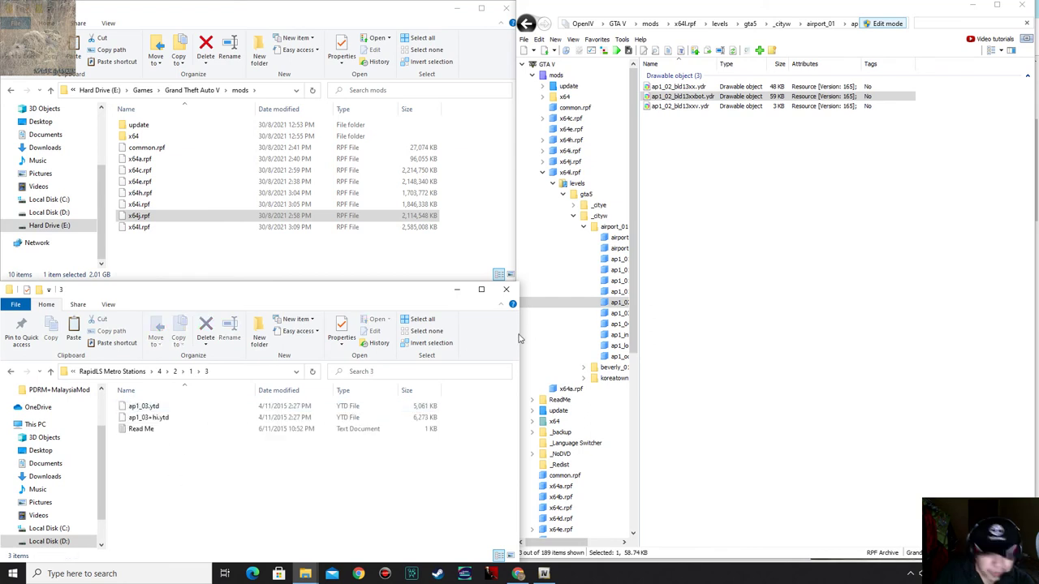
Clear the xx filter and return to the _cityw folder inside x64l.rpf.
left_click(582, 227)
left_click(929, 25)
key("BackSpace")
key("BackSpace")
left_click(579, 218)
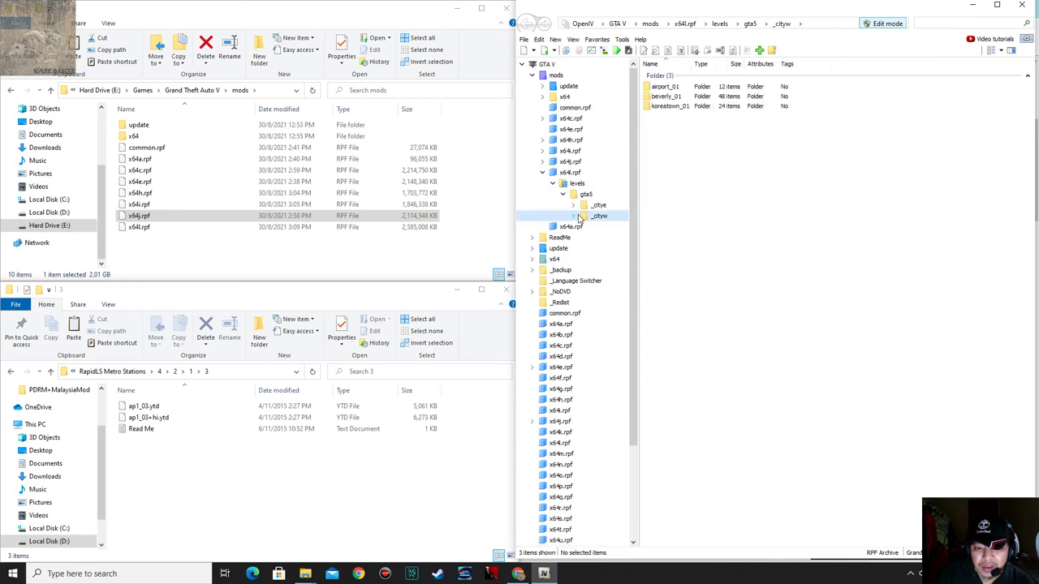
Follow subfolder 3's Read Me path to airport_01\ap1_03.rpf and close the Read Me.
double_click(145, 429)
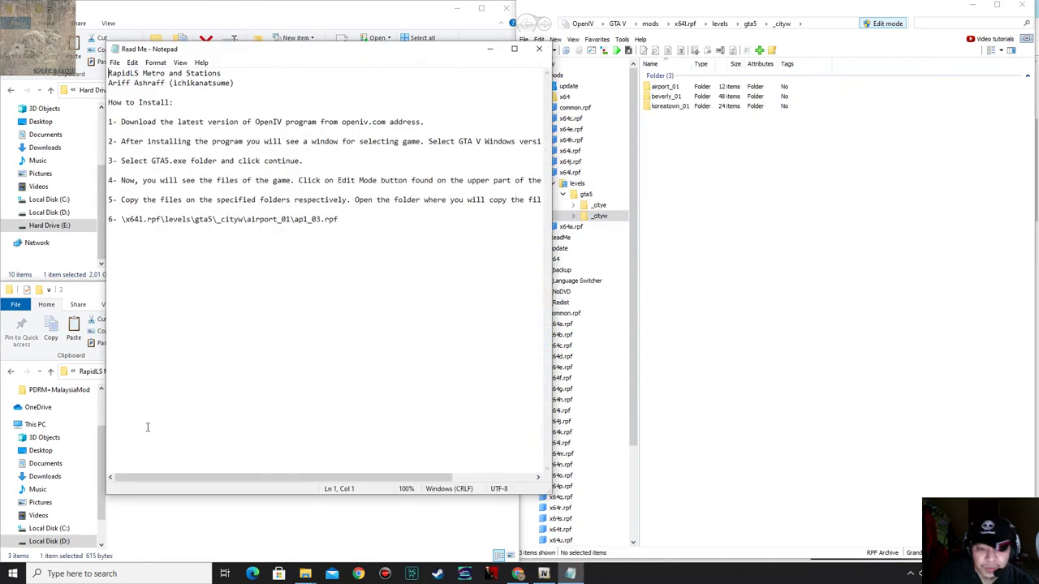
left_click(538, 48)
double_click(664, 86)
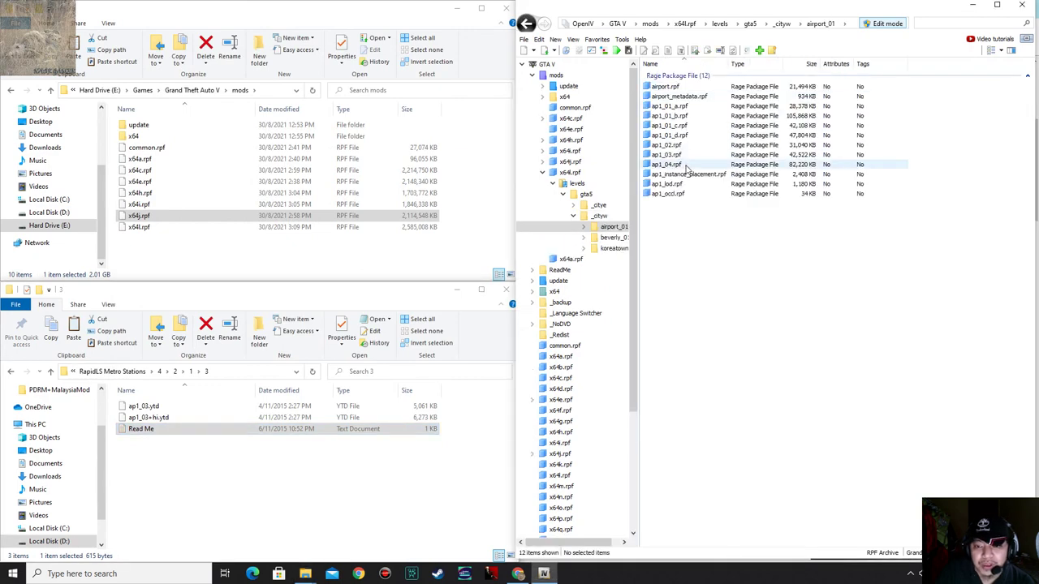
double_click(186, 430)
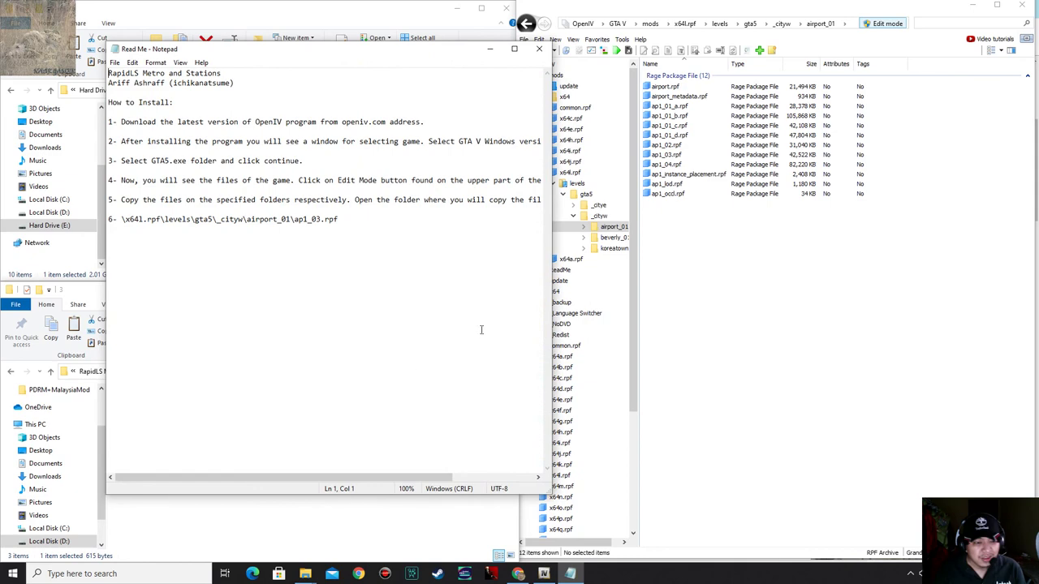
double_click(678, 156)
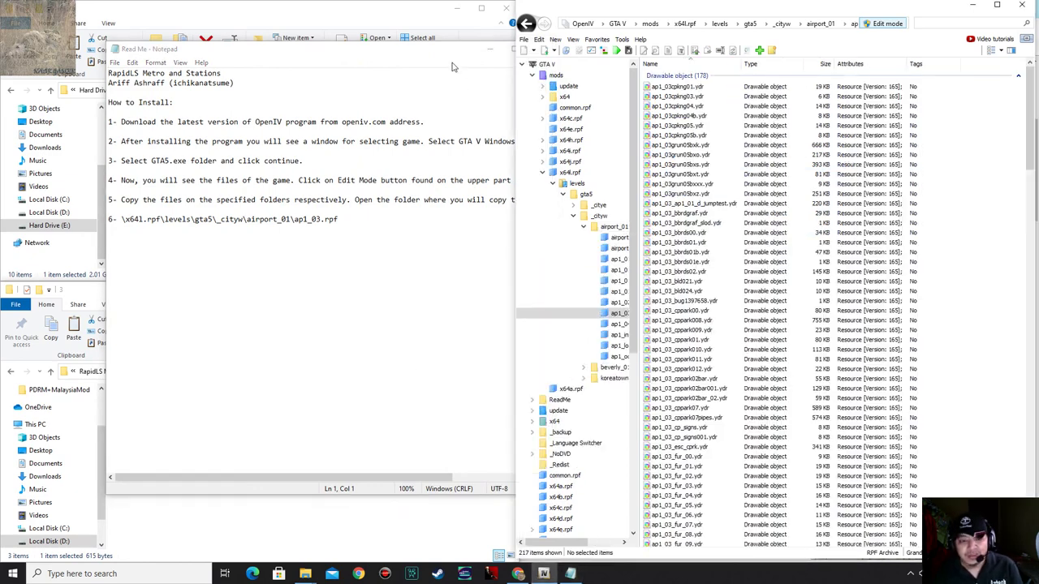
left_click(455, 72)
left_click(511, 51)
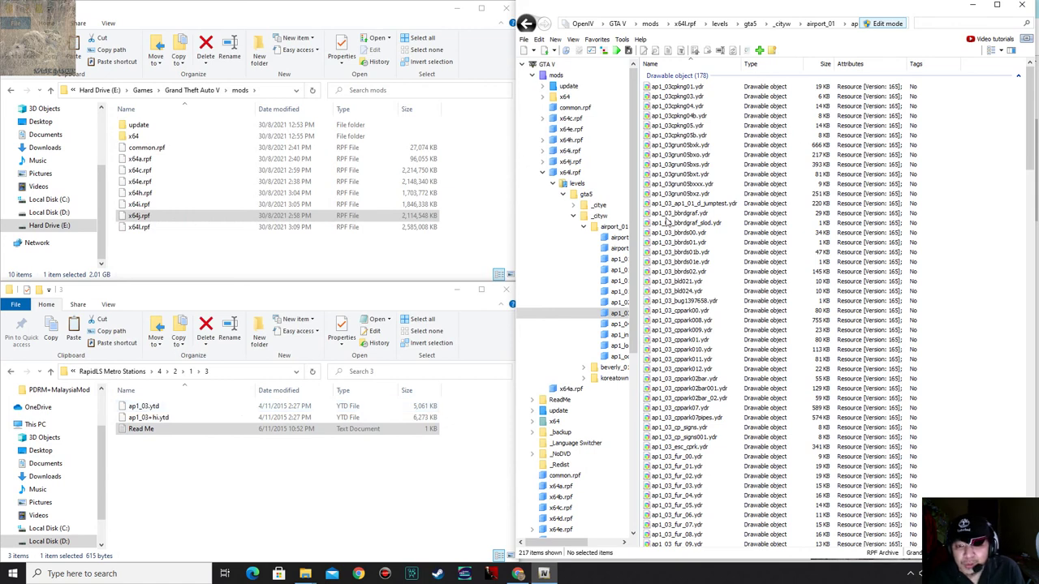
Filter ap1_03.rpf for 03.y and copy ap1_03.ytd and ap1_03+hi.ytd from the mod folder into the archive.
left_click(920, 22)
type("a")
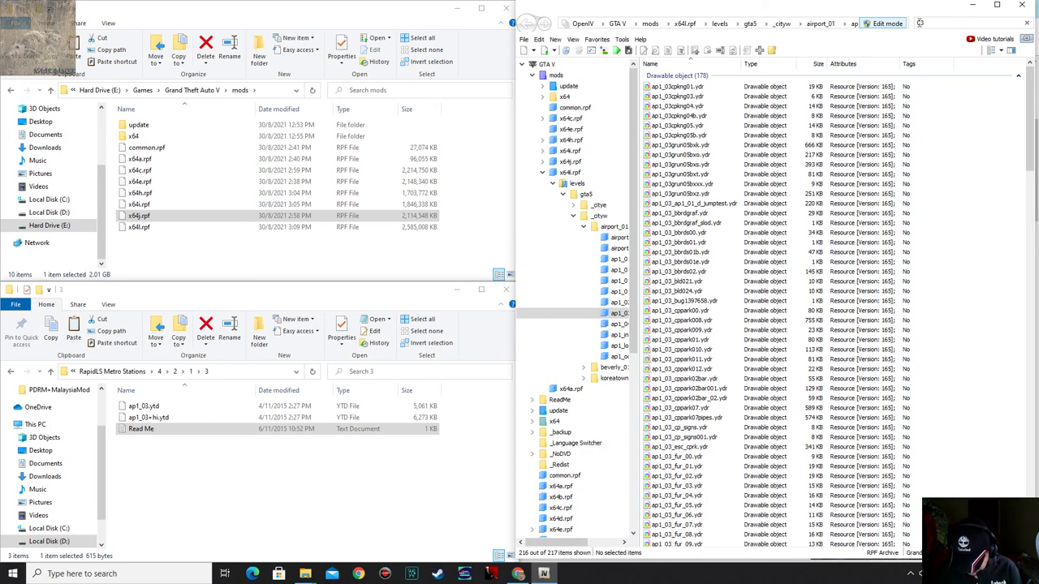
type("3.y")
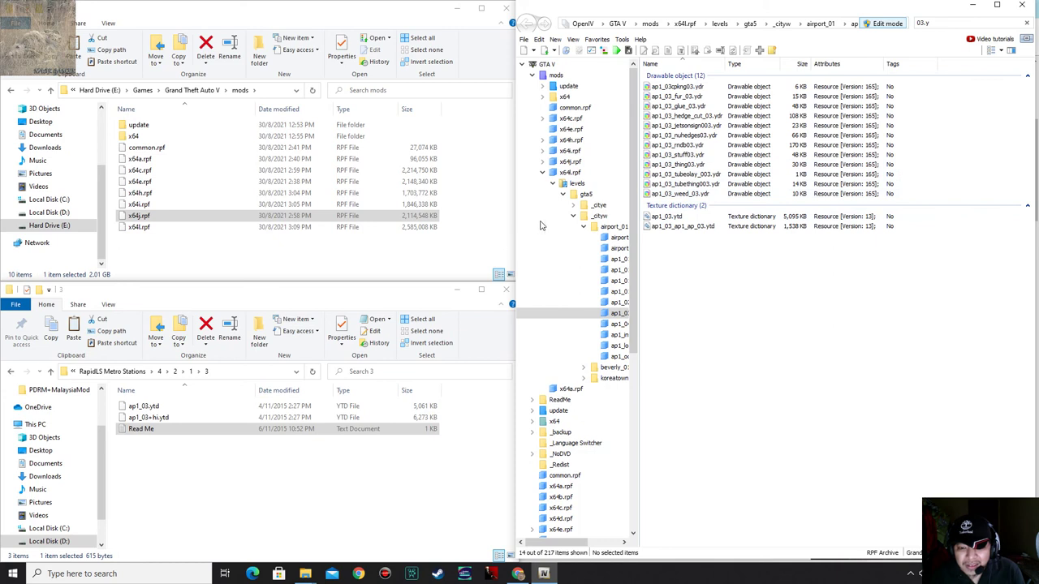
left_click(159, 417)
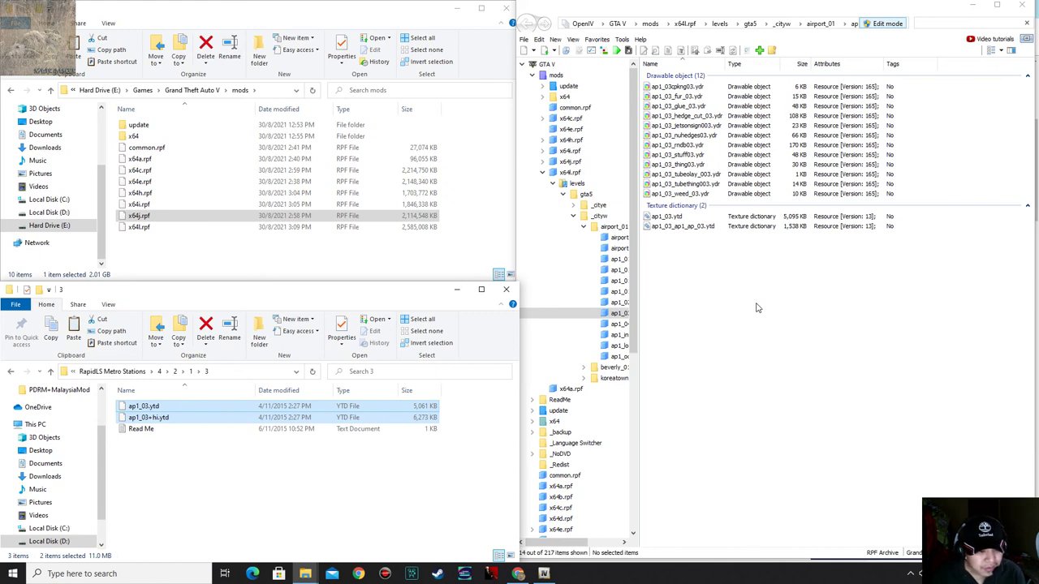
left_click(154, 417)
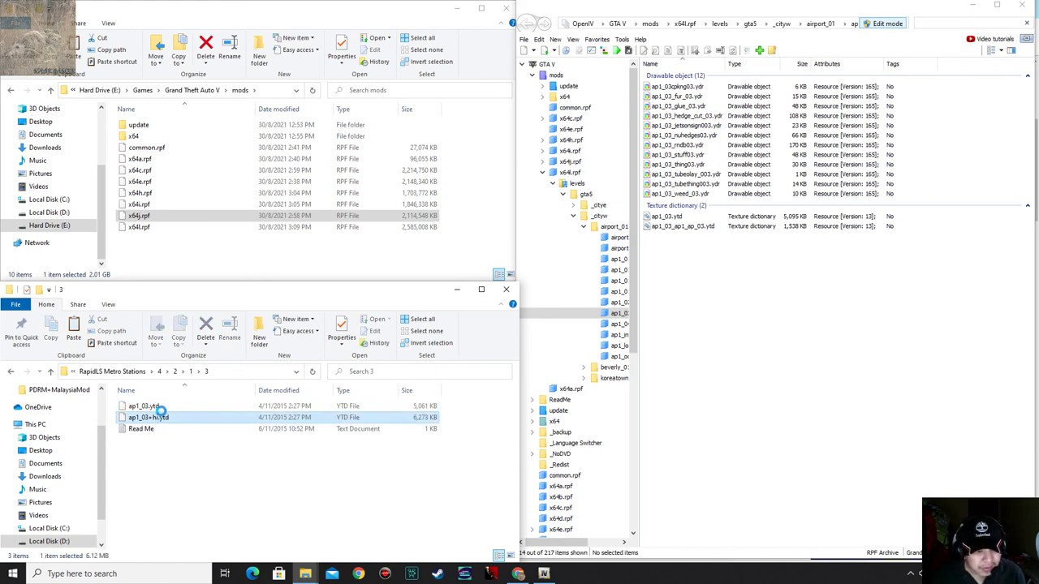
left_click_drag(163, 410, 754, 391)
Inspect the metro textures in the replaced ap1_03.ytd and close the texture editor.
double_click(675, 218)
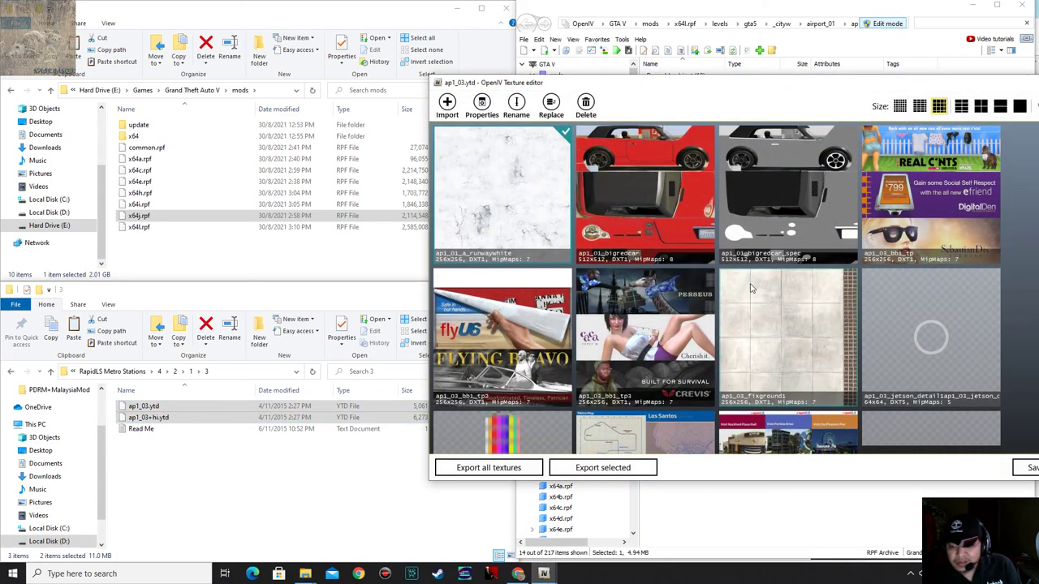
scroll(750, 289, "down", 3)
scroll(850, 279, "up", 1)
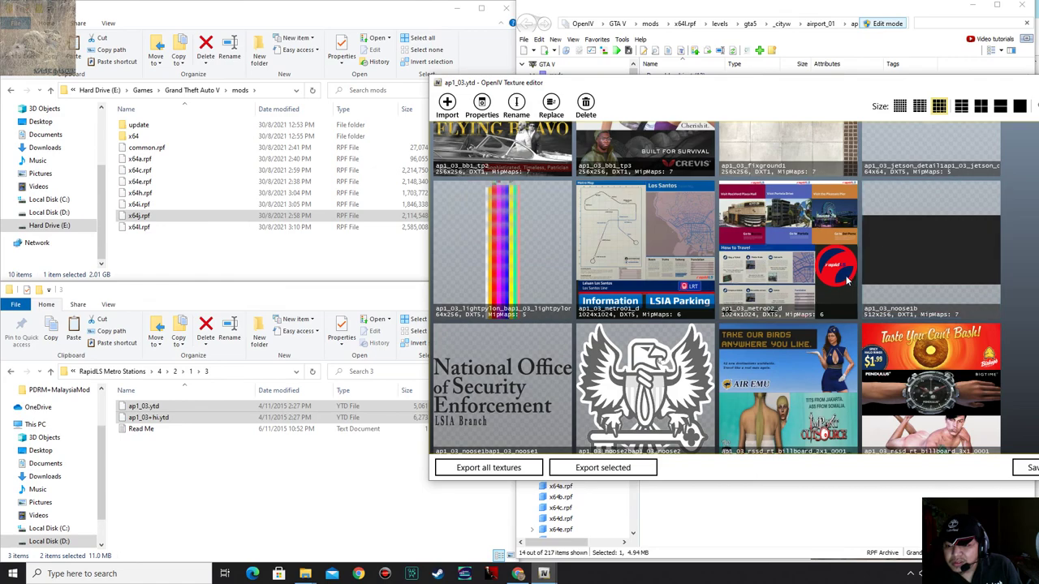
scroll(872, 293, "down", 2)
scroll(872, 293, "down", 1)
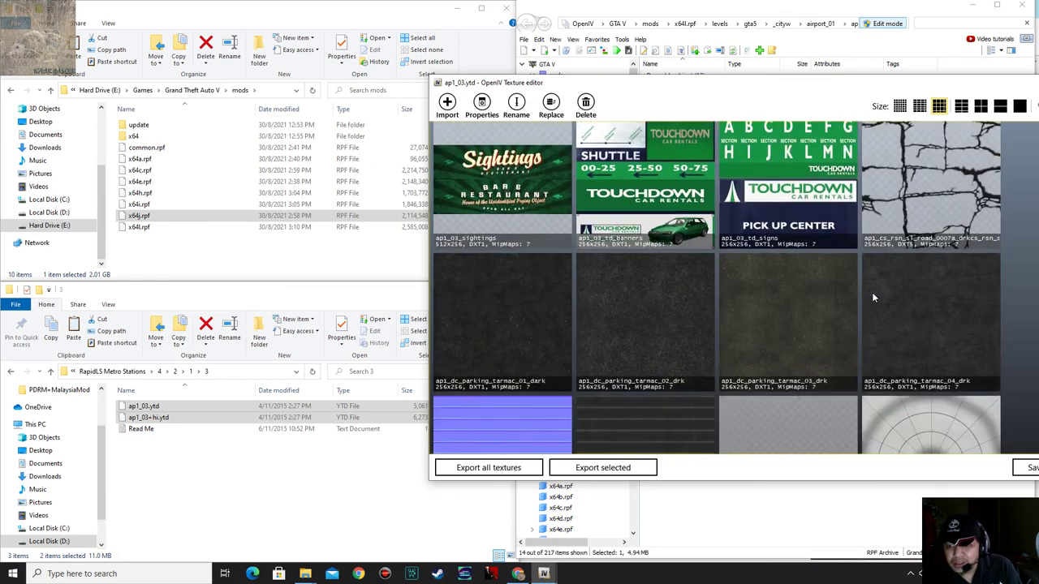
scroll(872, 292, "up", 1)
scroll(789, 341, "up", 3)
scroll(787, 341, "down", 2)
scroll(787, 341, "up", 3)
key("Escape")
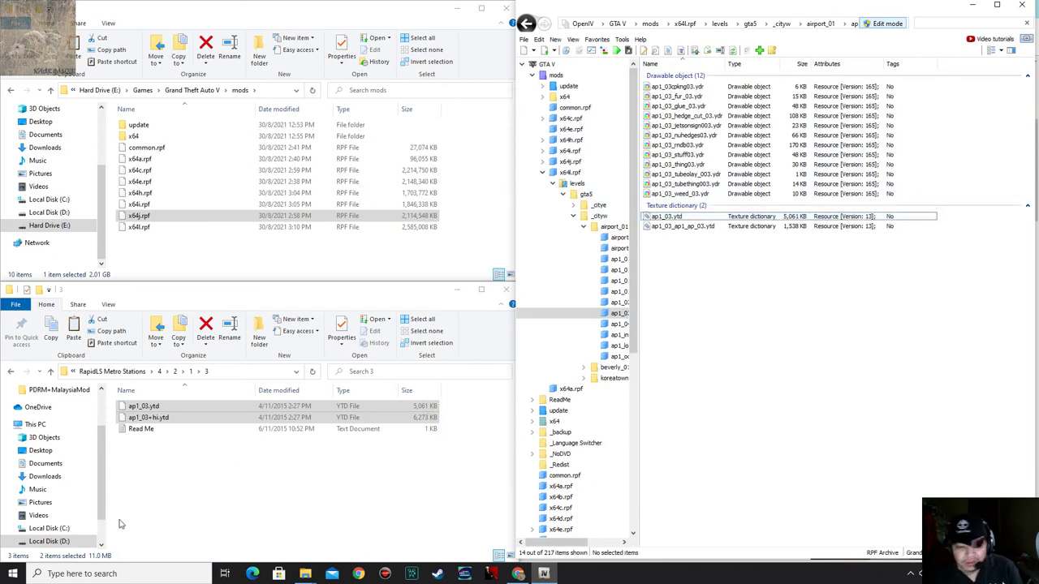
Open the Read Me in the mod's 4\2\2 folder and return the archive view to x64l.rpf.
left_click(120, 525)
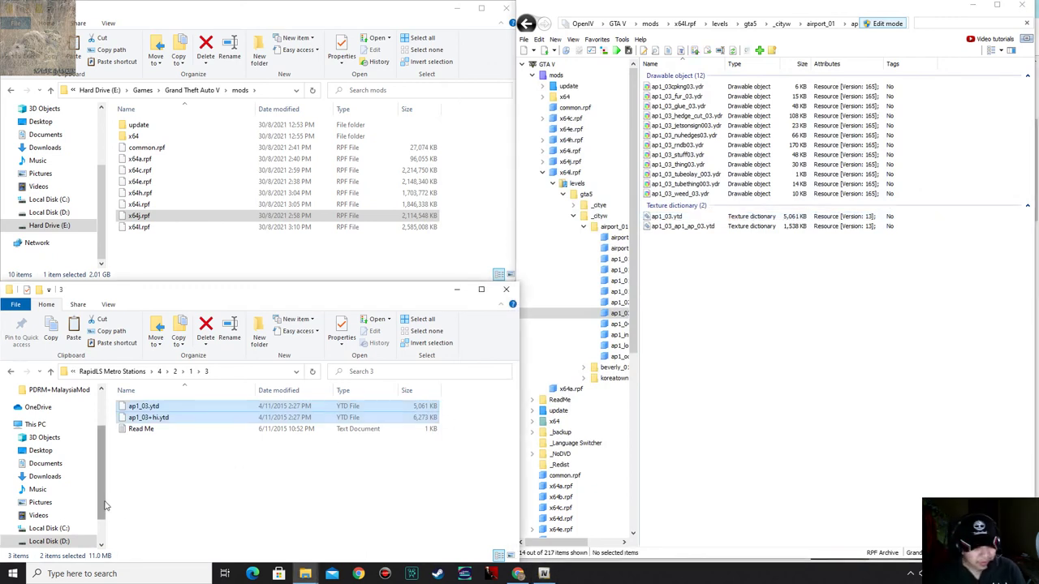
left_click(195, 371)
left_click(175, 372)
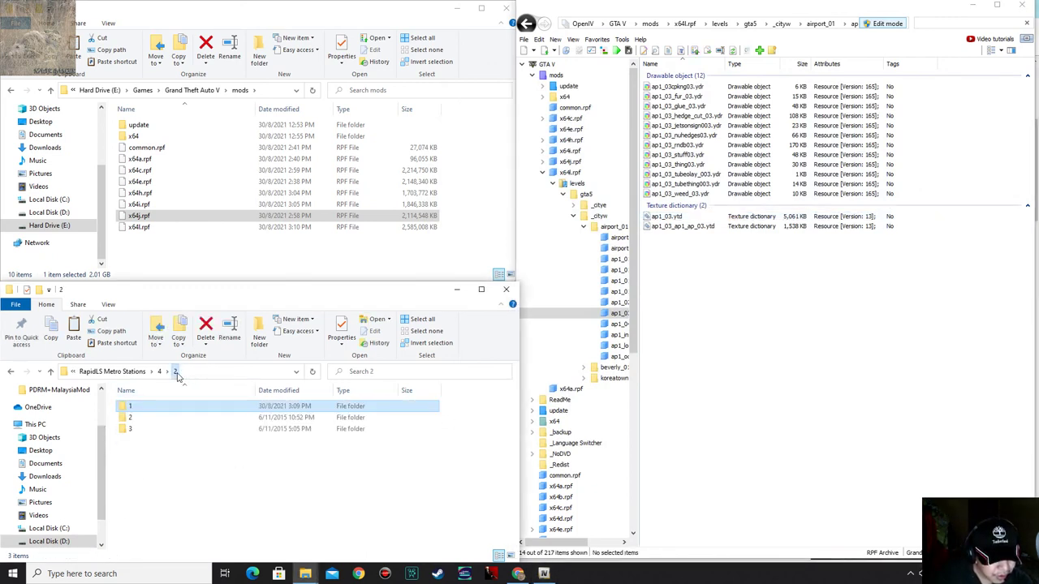
double_click(177, 417)
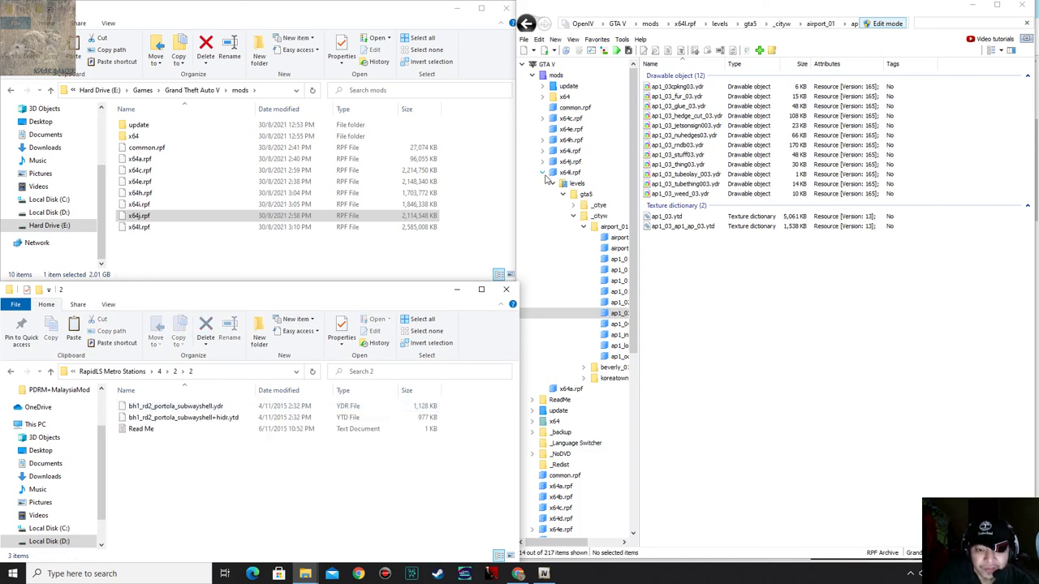
left_click(547, 178)
double_click(141, 428)
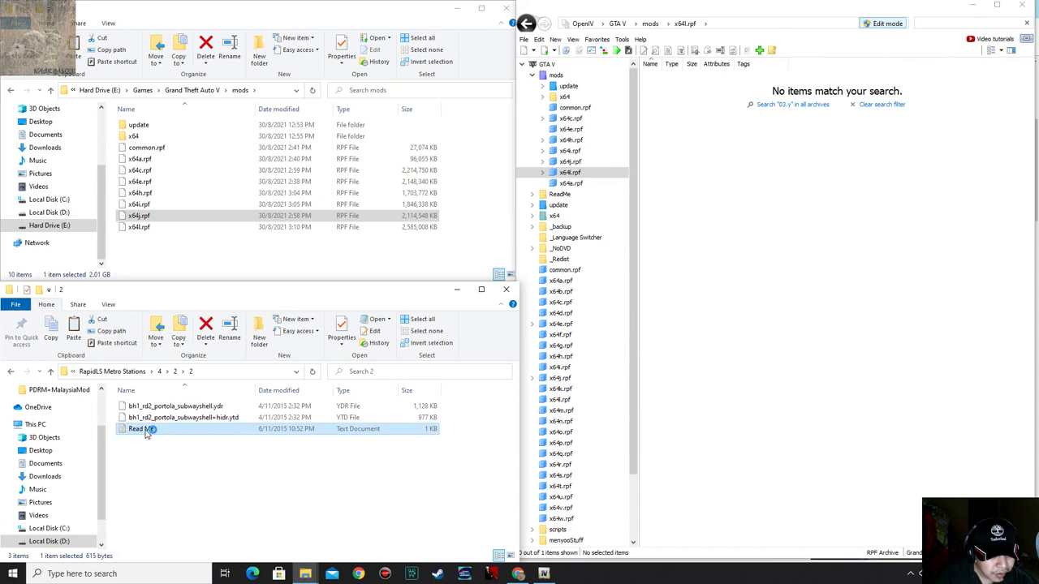
Clear the 03.y filter and open levels\gta5\_cityw\beverly_01\bh1_rd.rpf inside x64l.rpf.
left_click(933, 22)
key("BackSpace")
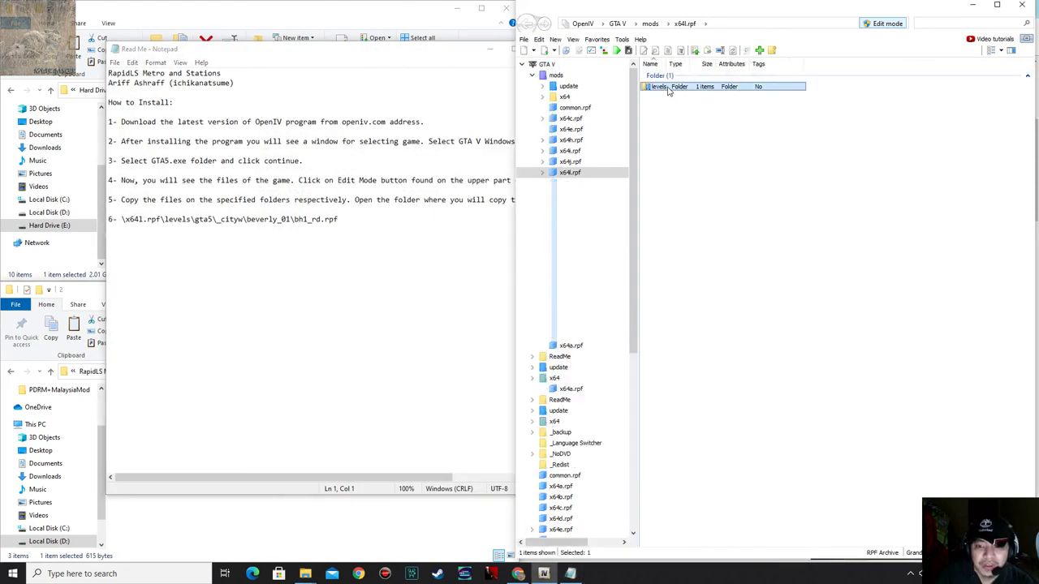
double_click(671, 88)
double_click(671, 89)
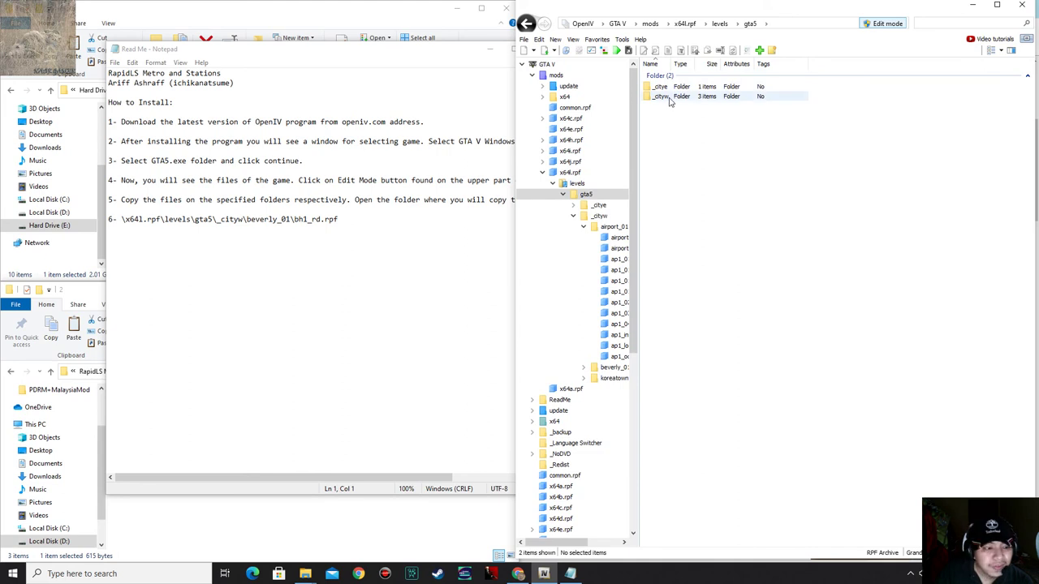
double_click(670, 97)
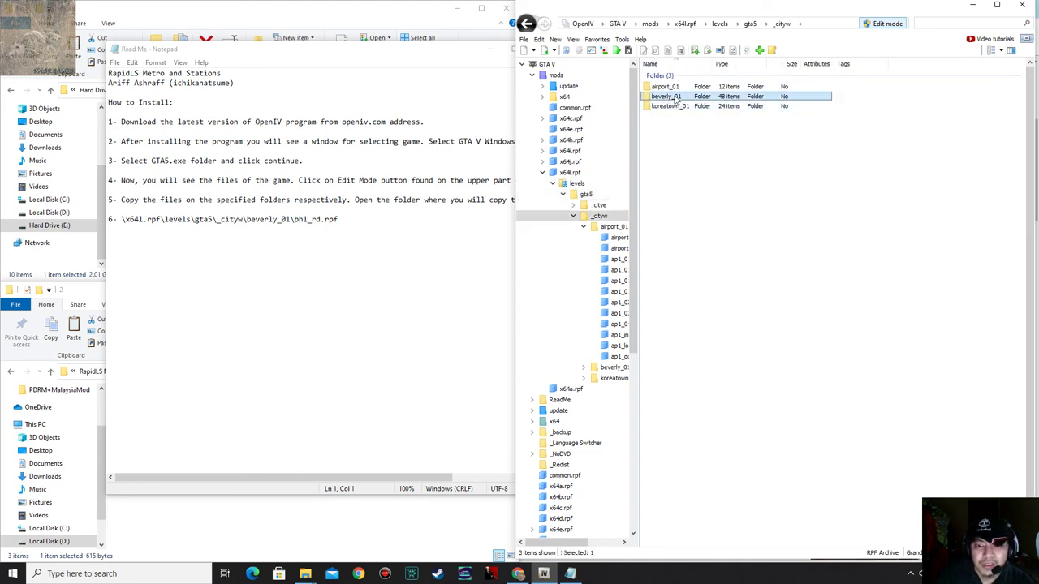
double_click(672, 96)
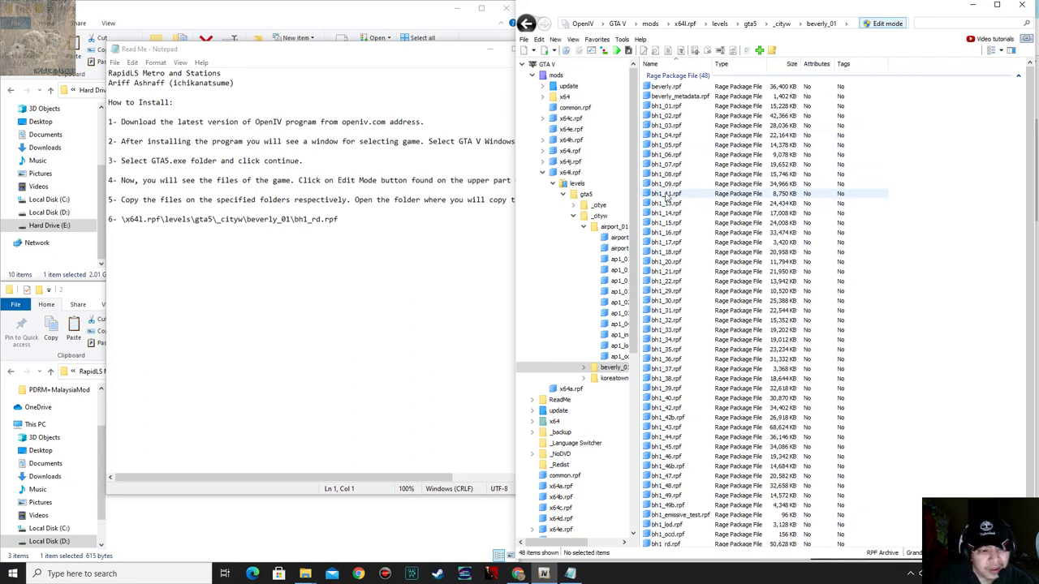
scroll(665, 197, "down", 1)
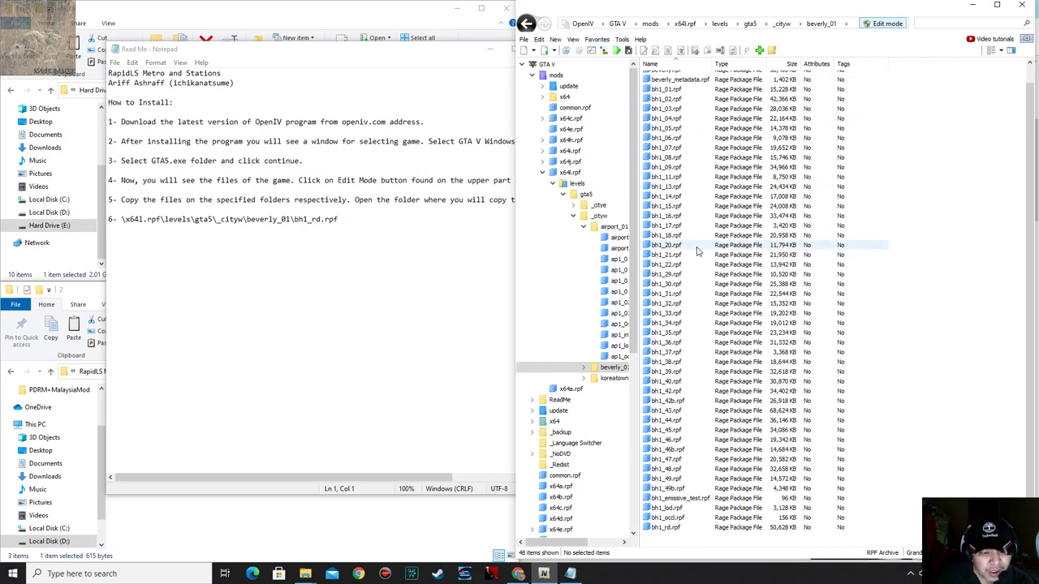
double_click(672, 528)
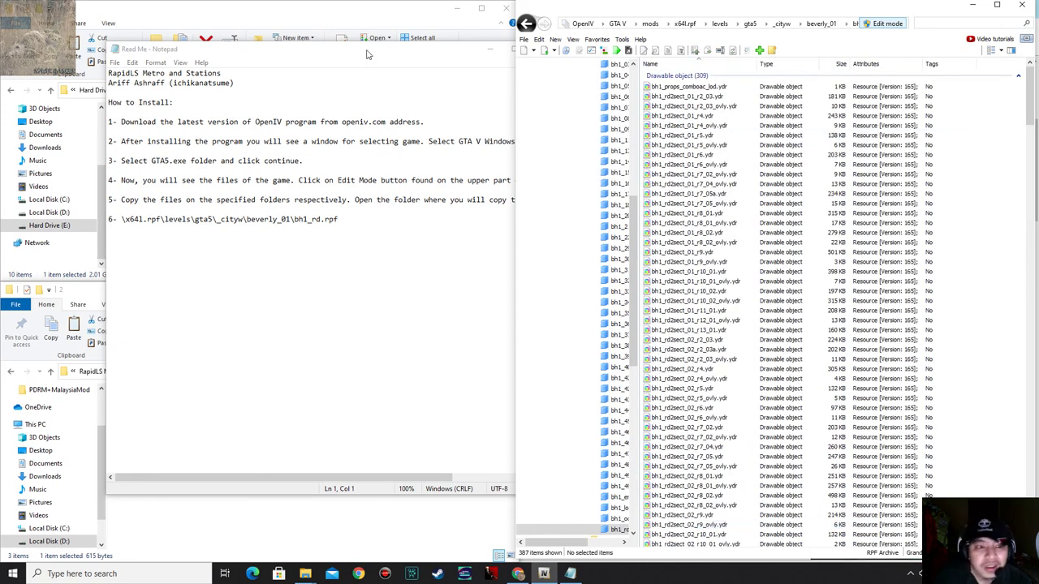
Close the Read Me, filter bh1_rd.rpf for portola, and copy bh1_rd2_portola_subwayshell.ydr and bh1_rd2_portola_subwayshell+hidr.ytd from the mod folder into it.
left_click(507, 49)
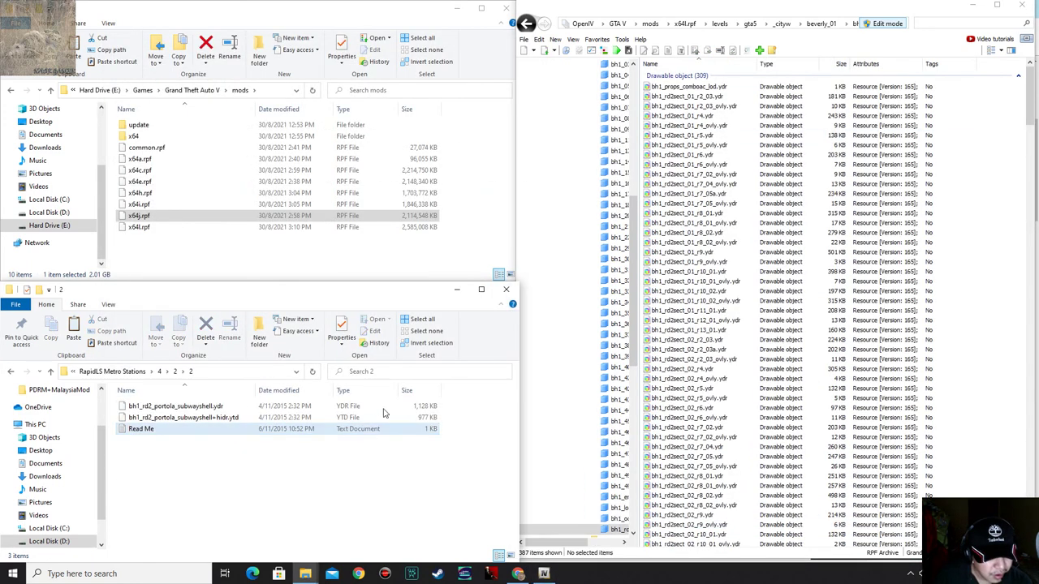
left_click(925, 23)
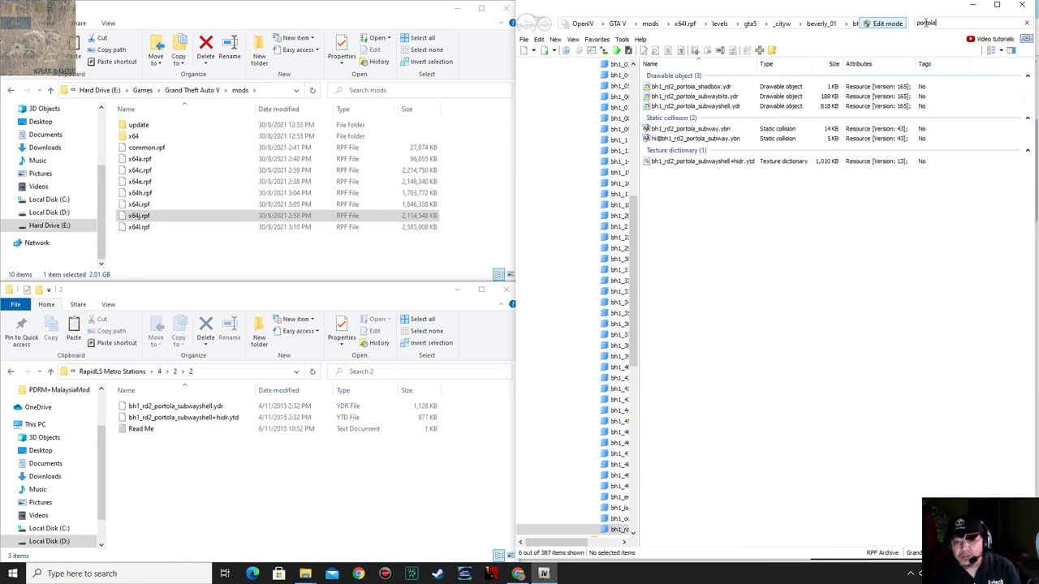
left_click_drag(214, 455, 785, 350)
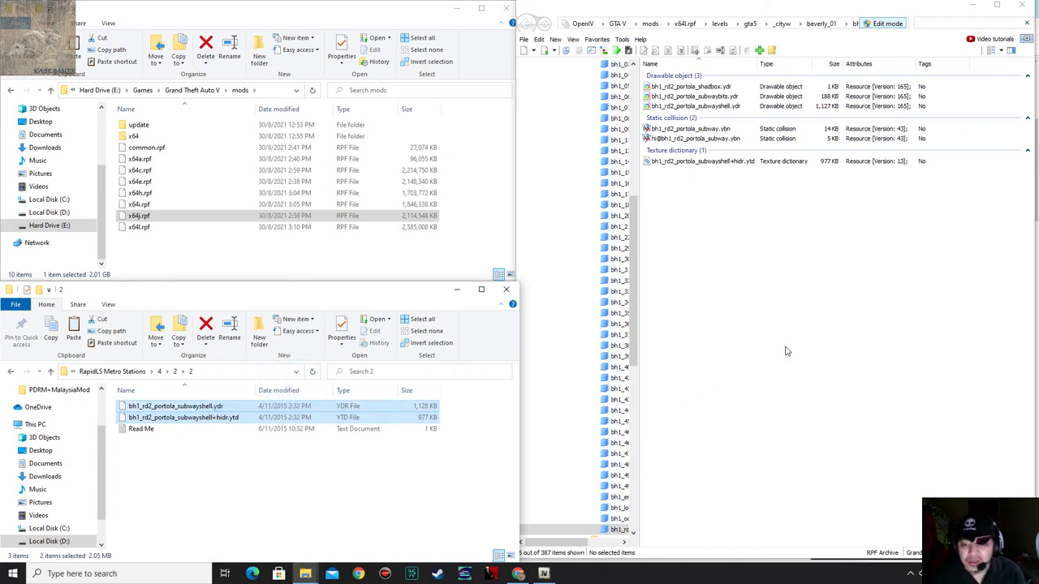
Inspect the replaced bh1_rd2_portola_subwayshell texture dictionary and station model, closing each viewer.
double_click(713, 161)
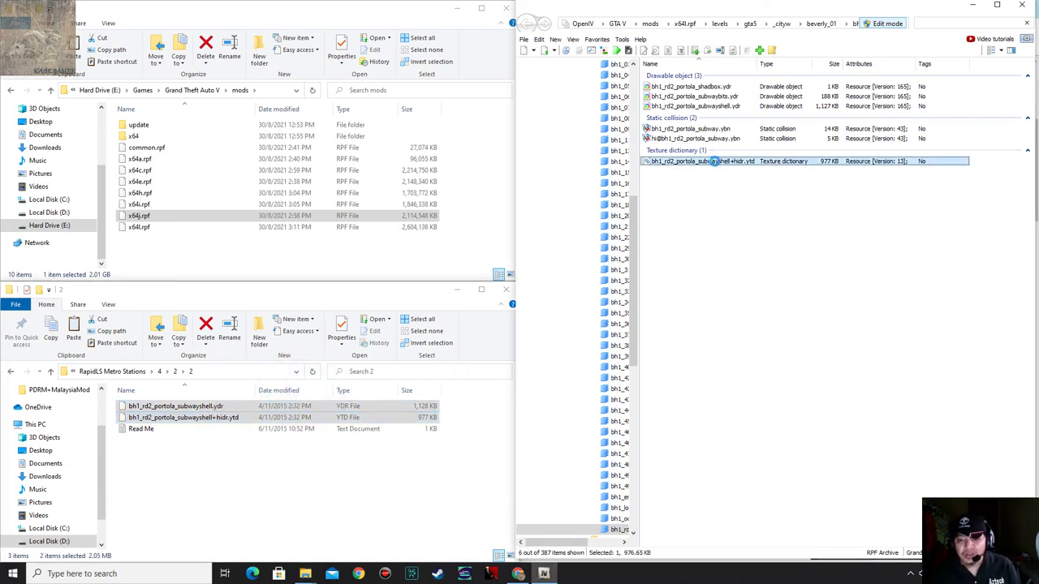
key("Escape")
left_click(733, 106)
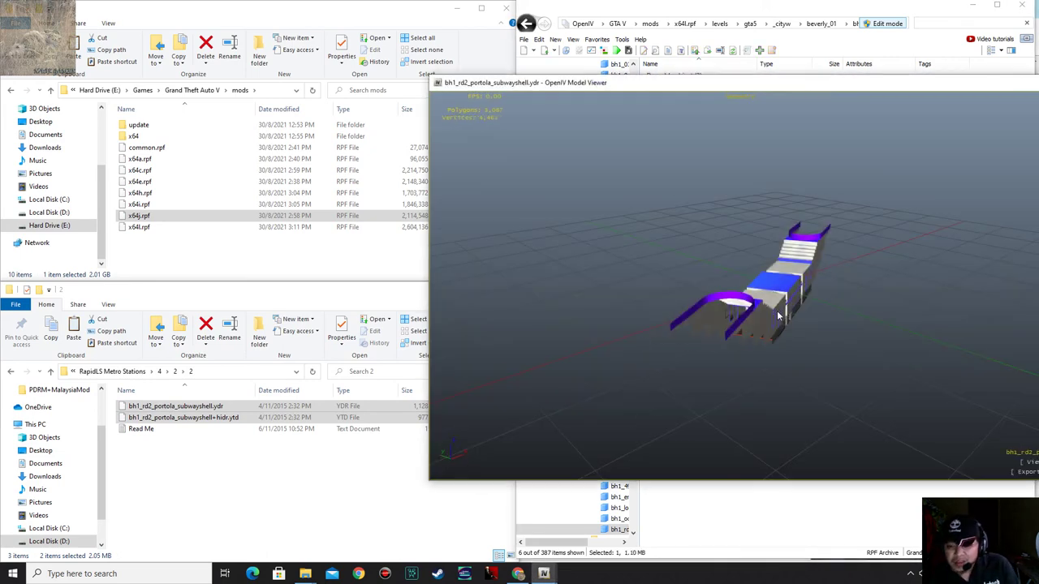
left_click_drag(884, 366, 898, 336)
key("Escape")
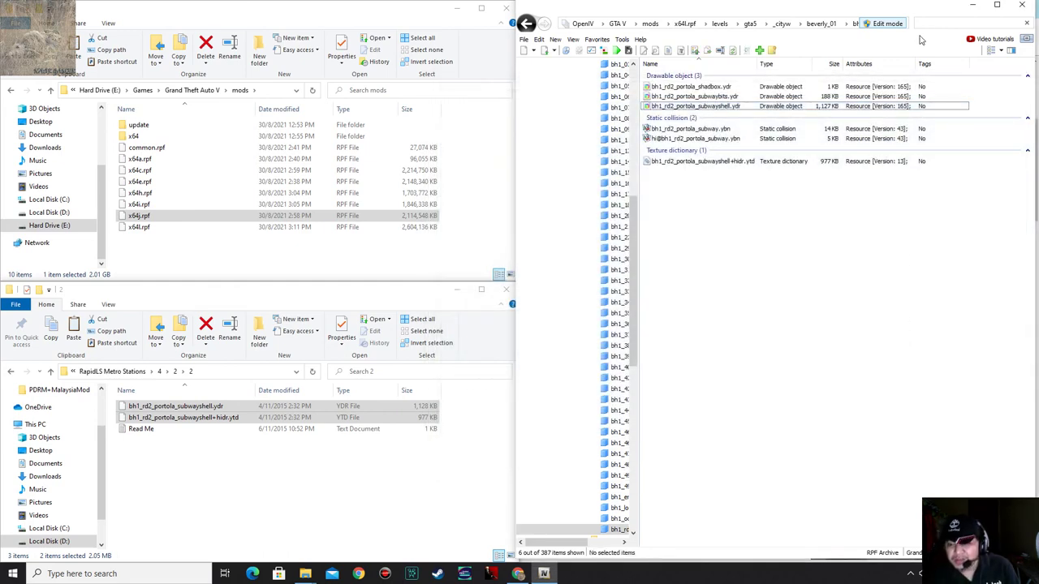
Clear the portola filter and open the Read Me in the mod's 4\2\3\1 folder.
left_click(960, 24)
key("BackSpace")
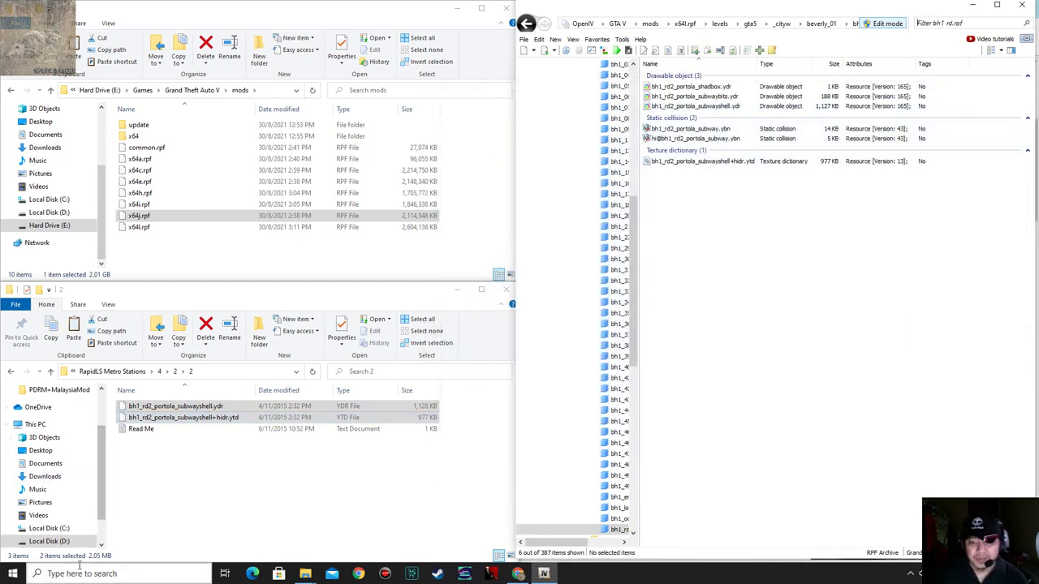
left_click(209, 475)
left_click(175, 371)
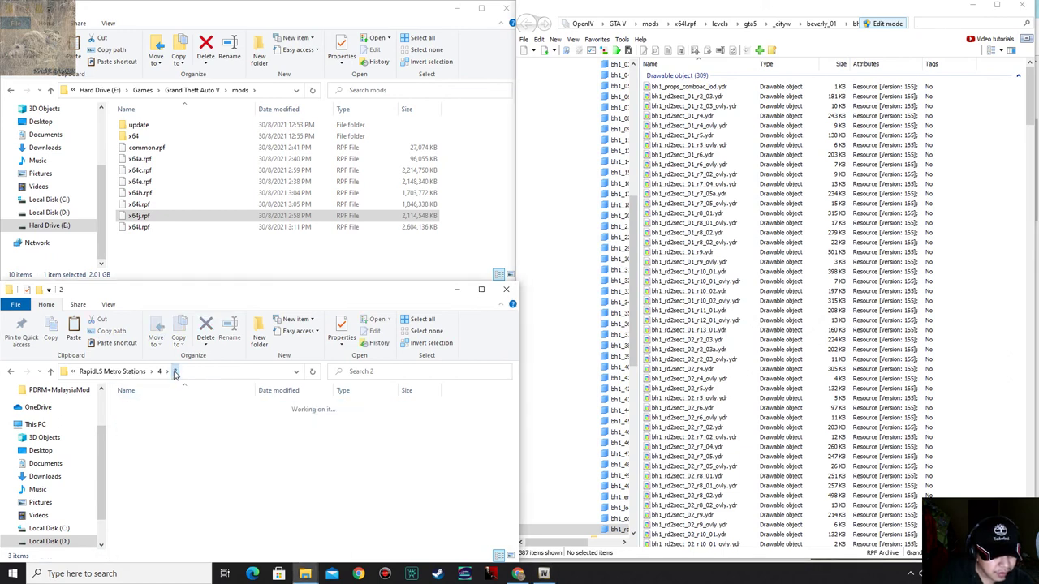
key("Return")
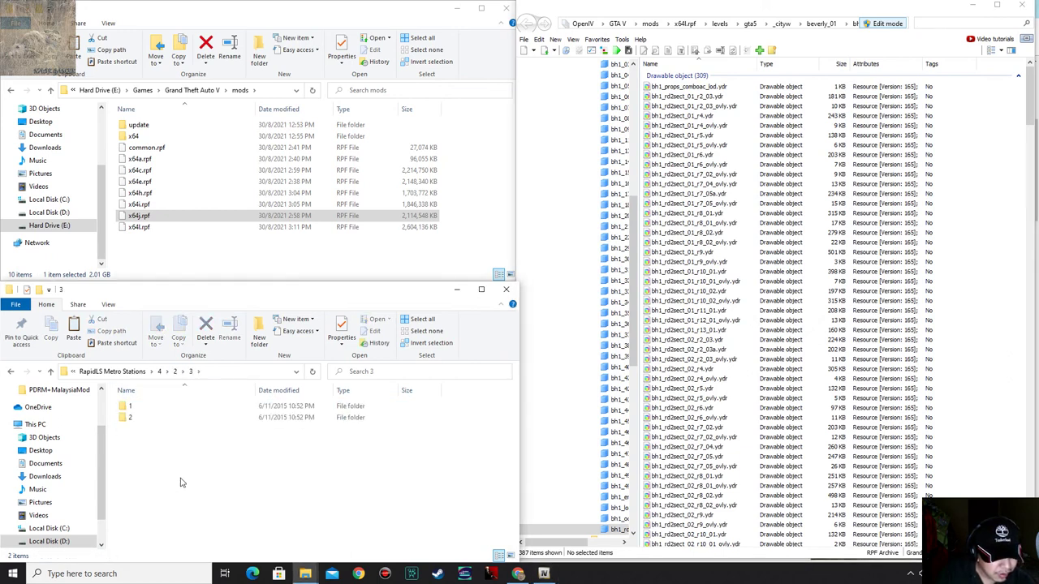
key("Return")
key("BackSpace")
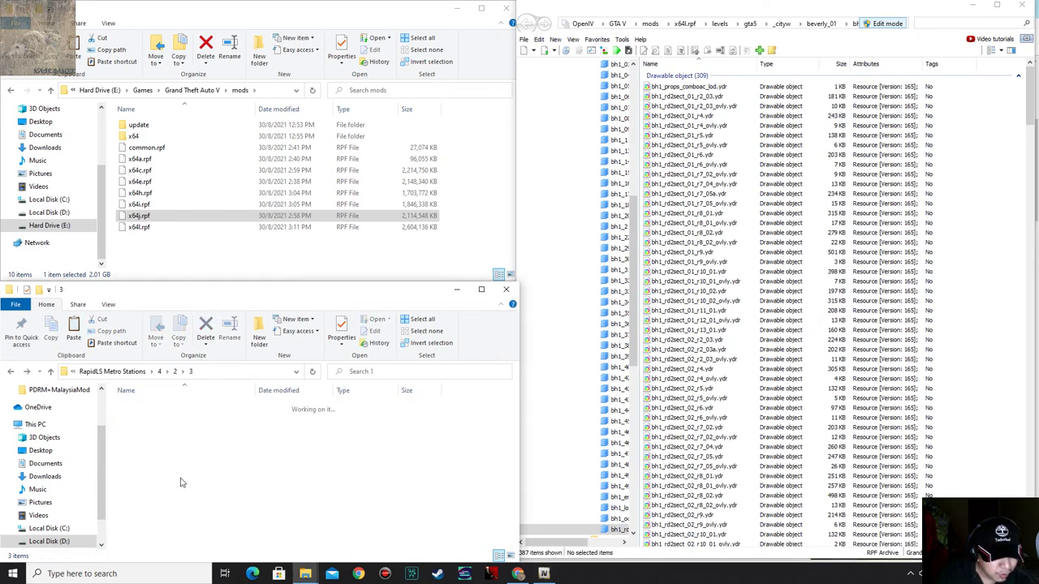
key("Return")
key("Down")
key("Down")
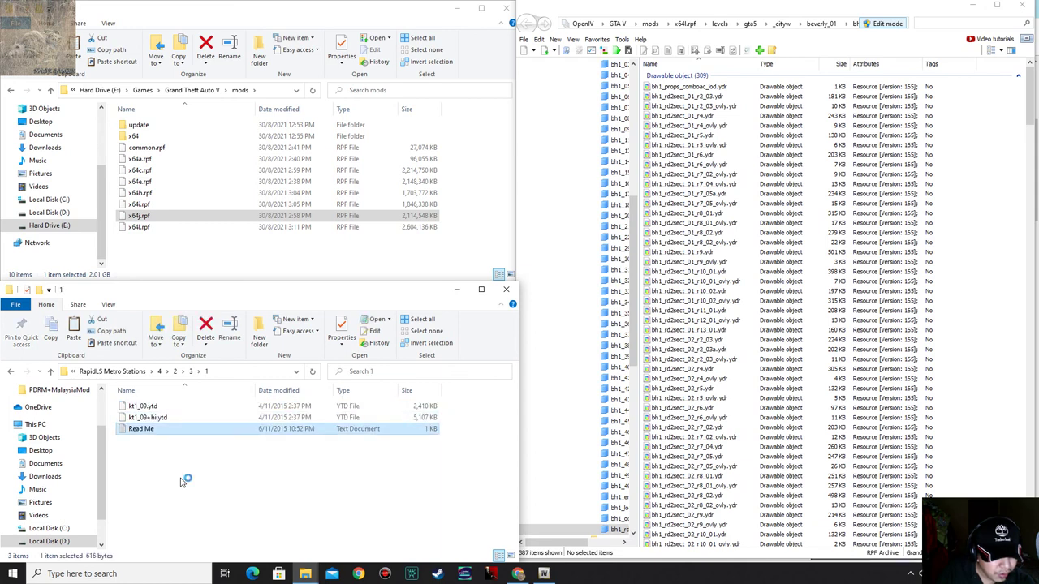
key("Return")
Follow the Read Me path to _cityw\koreatown_01\kt1_09.rpf in x64l.rpf and show its texture dictionaries.
left_click(620, 10)
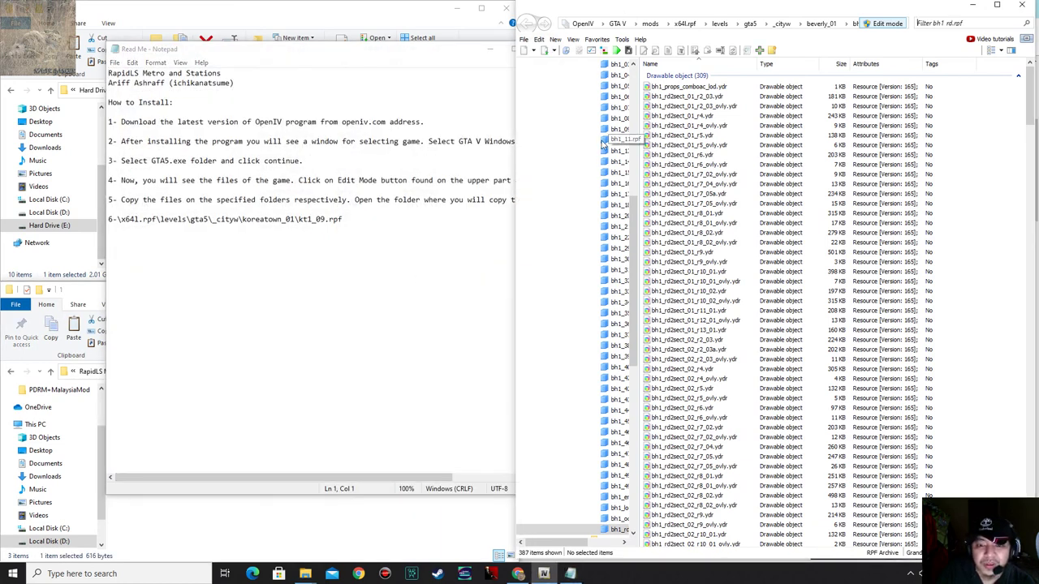
scroll(608, 144, "up", 5)
scroll(588, 188, "up", 6)
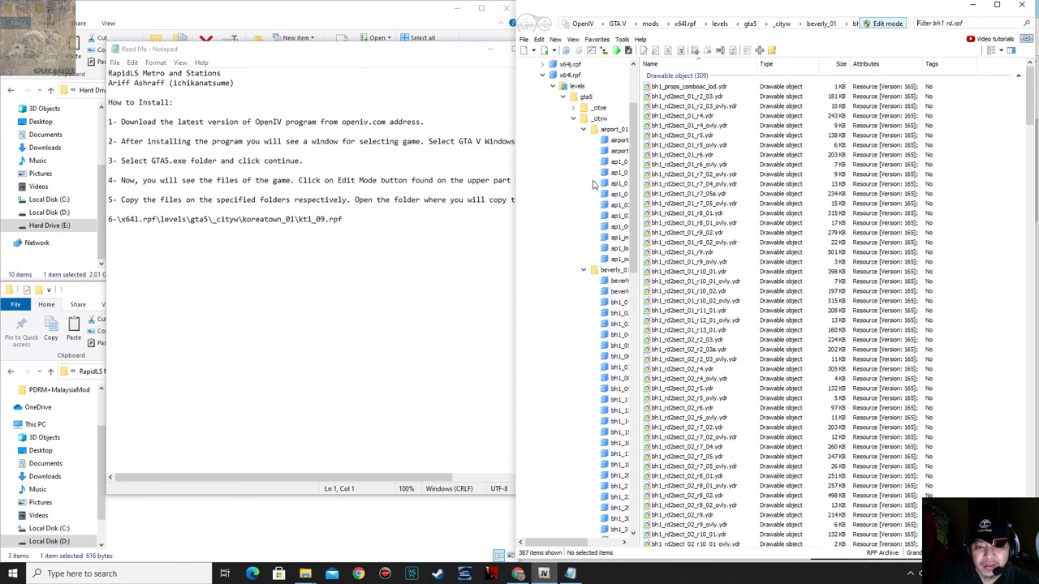
left_click(583, 228)
left_click(585, 237)
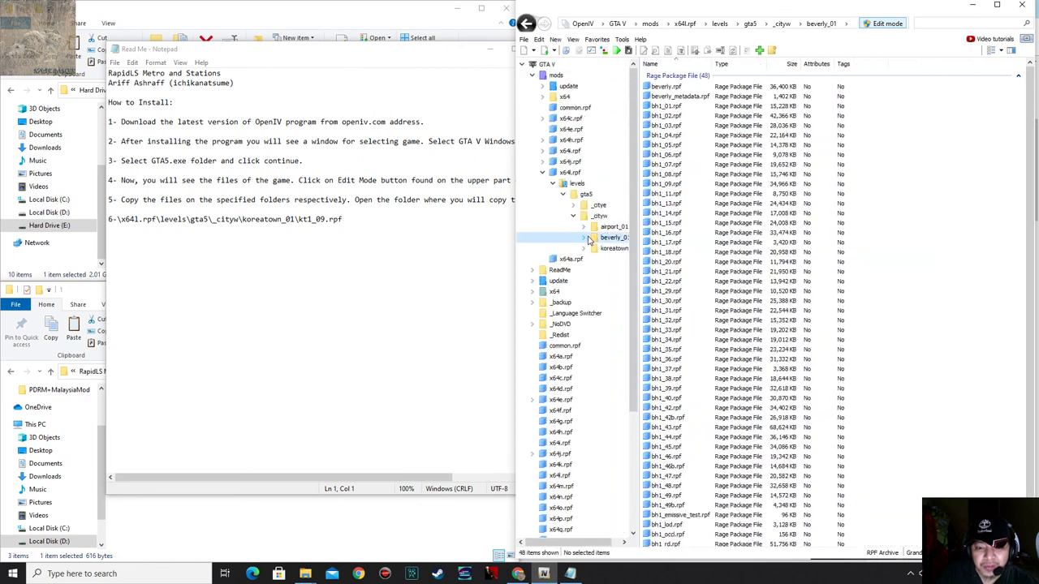
left_click(574, 216)
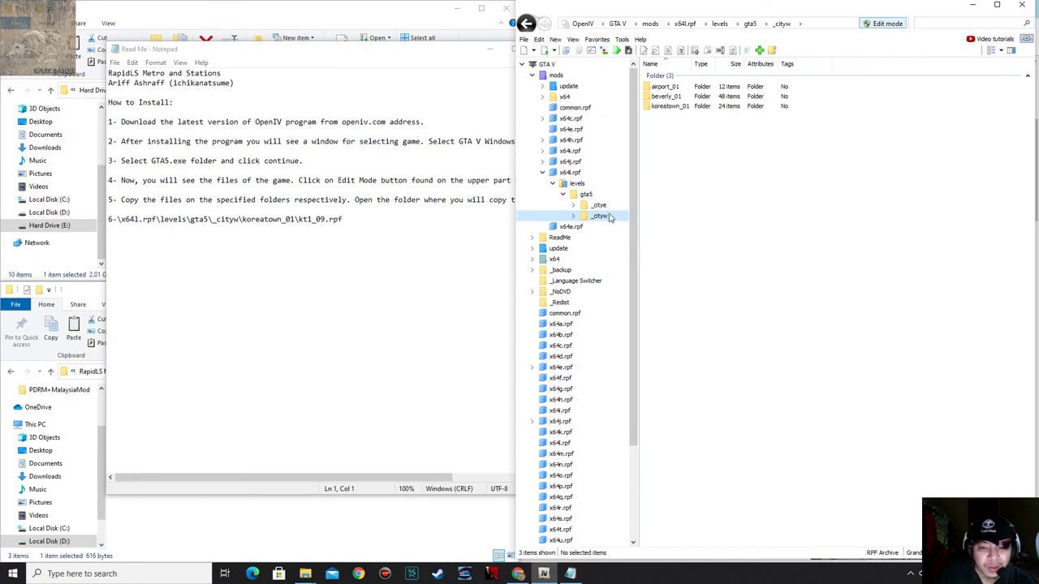
double_click(669, 106)
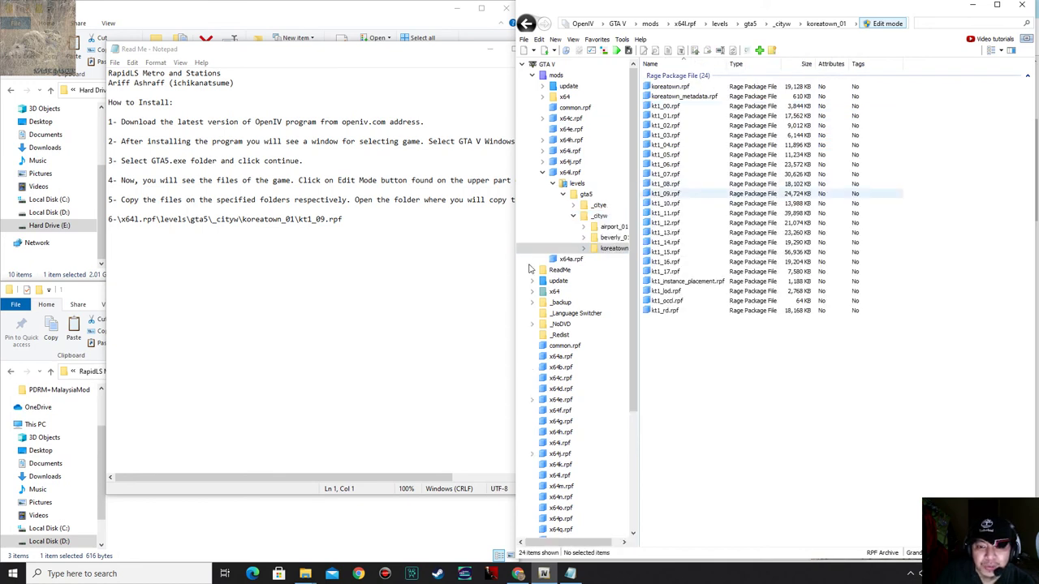
double_click(666, 194)
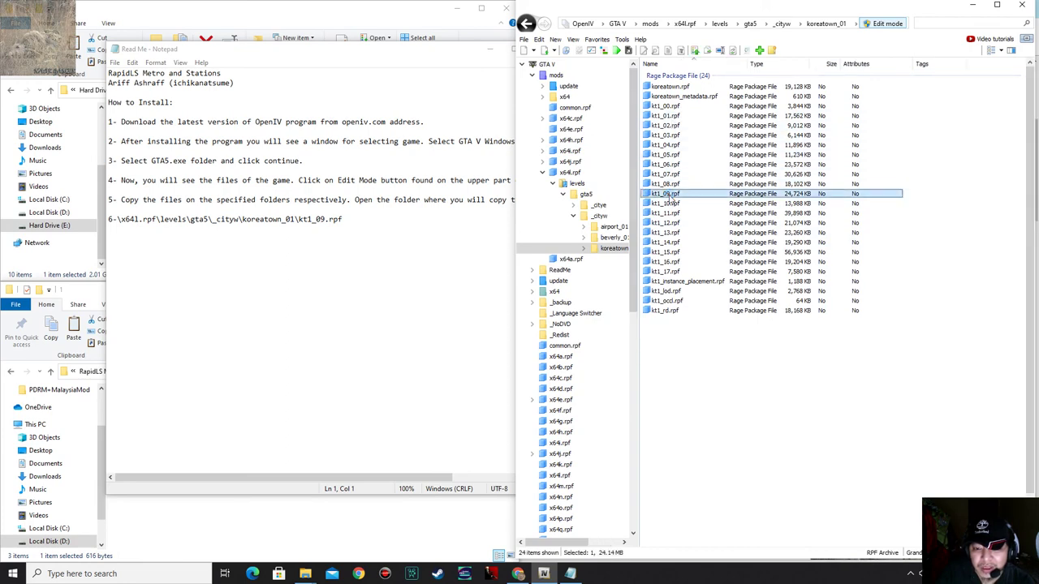
scroll(873, 322, "down", 5)
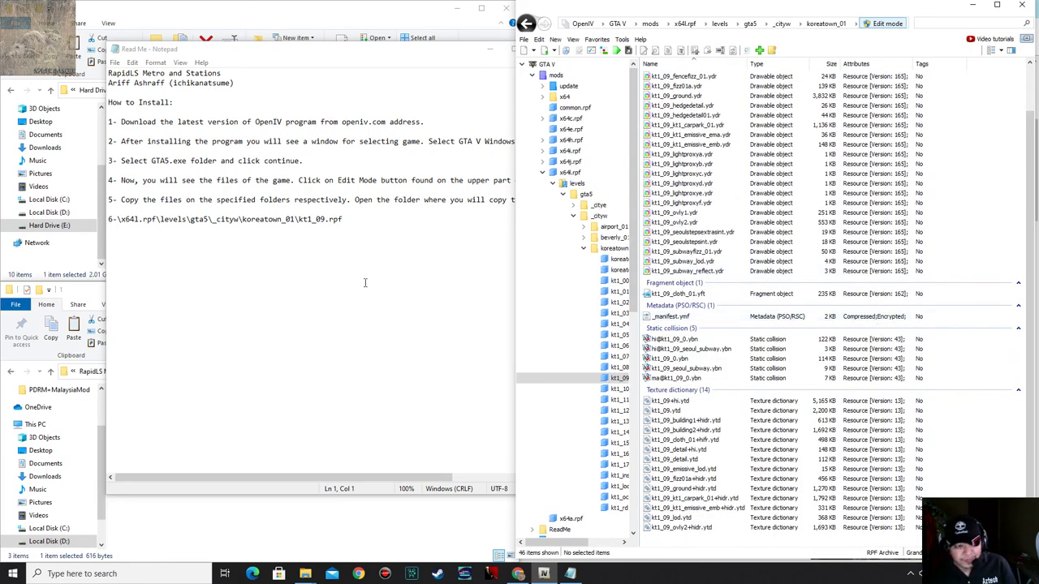
Close the Read Me and copy kt1_09.ytd and kt1_09+hi.ytd from the mod folder into kt1_09.rpf.
left_click(508, 49)
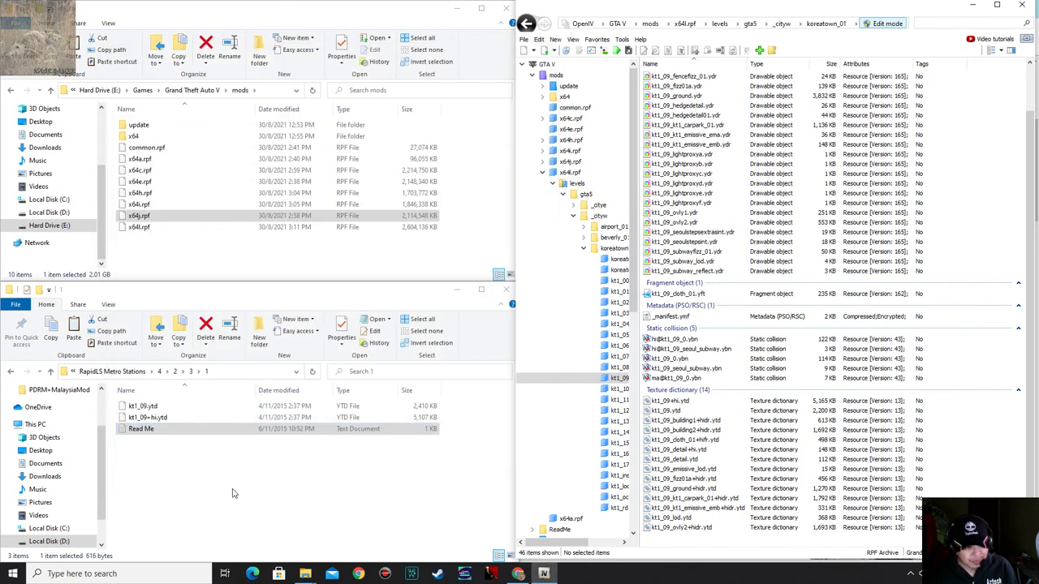
left_click(160, 419)
left_click(160, 406, "shift")
left_click_drag(160, 406, 864, 414)
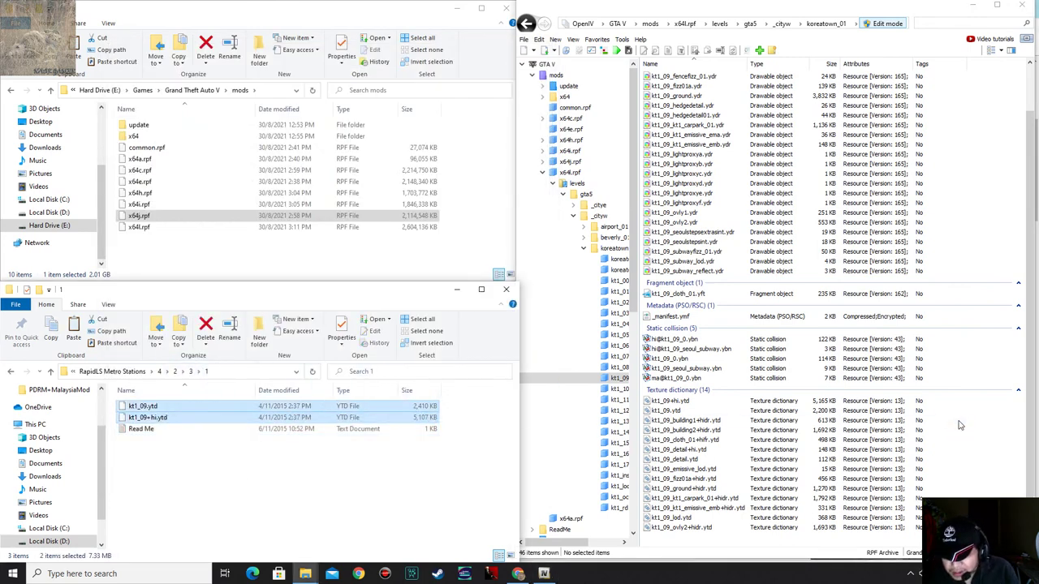
Inspect the textures in the replaced kt1_09+hi.ytd and kt1_09.ytd, closing the texture editor each time.
double_click(750, 401)
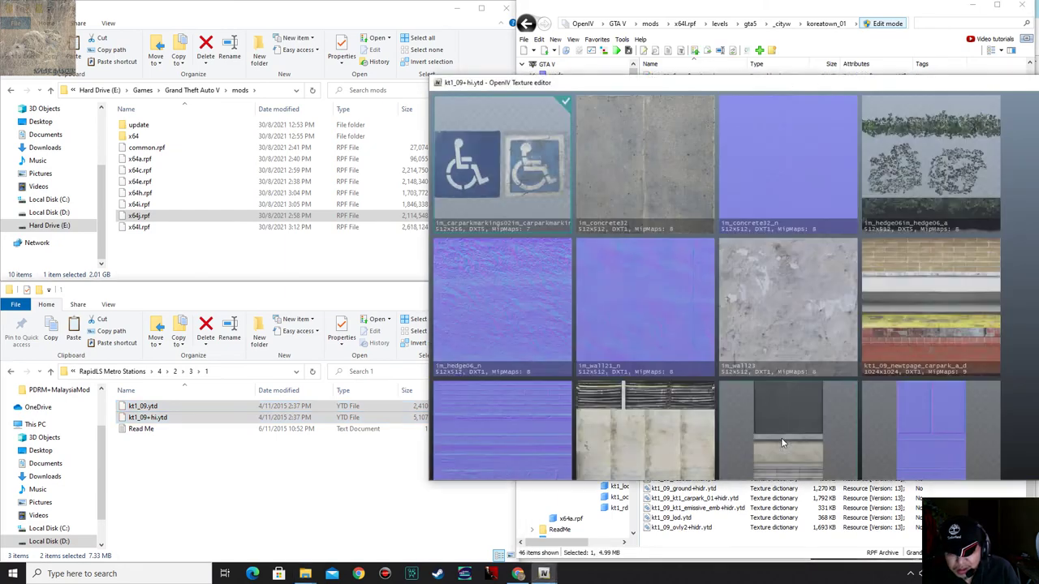
scroll(802, 370, "down", 5)
key("Escape")
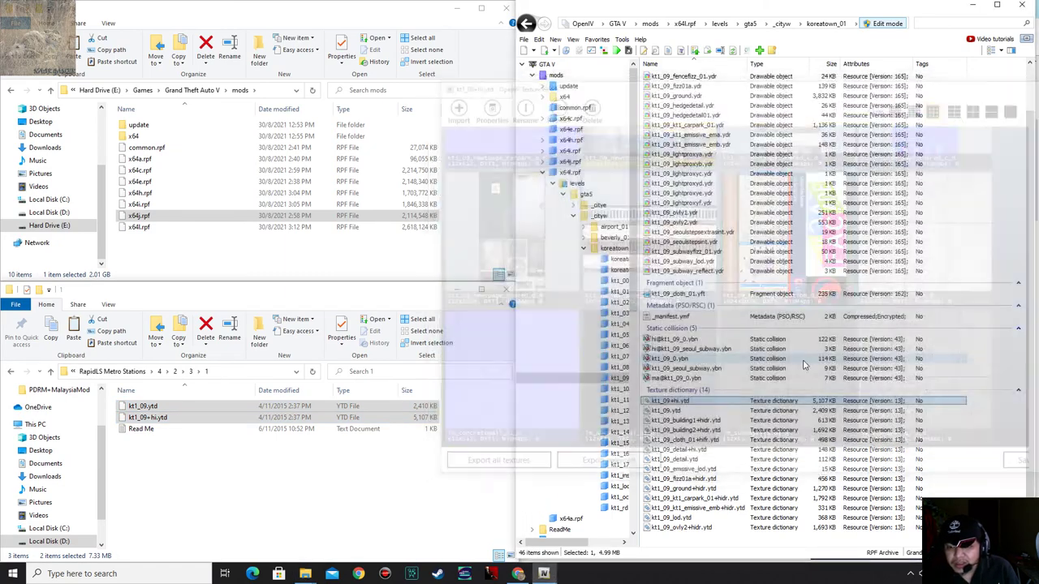
key("Down")
key("Return")
scroll(732, 361, "down", 5)
scroll(502, 300, "up", 1)
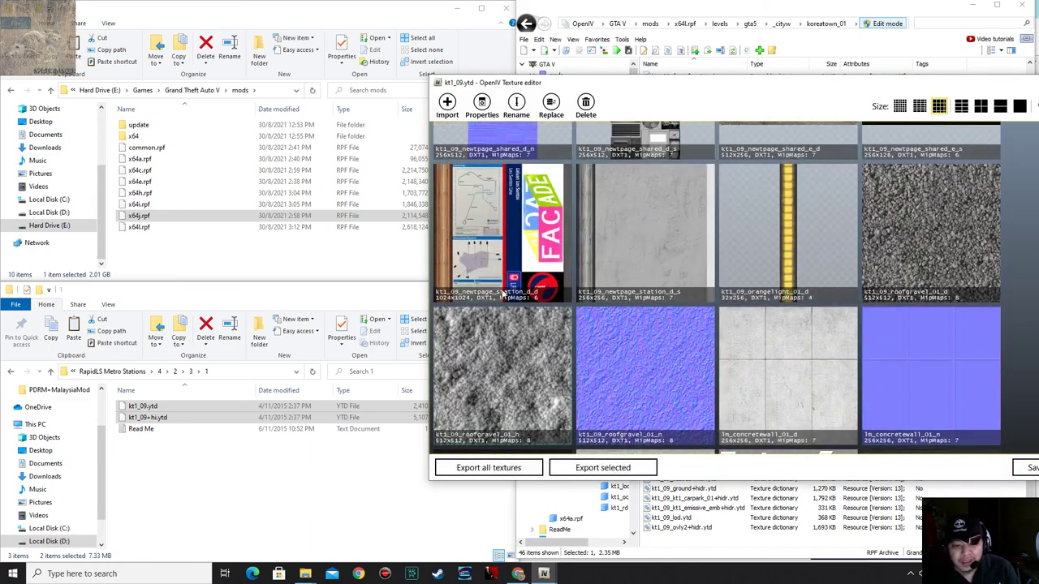
key("Escape")
Open the Read Me in the mod's 4\2\3\2 folder.
left_click(203, 471)
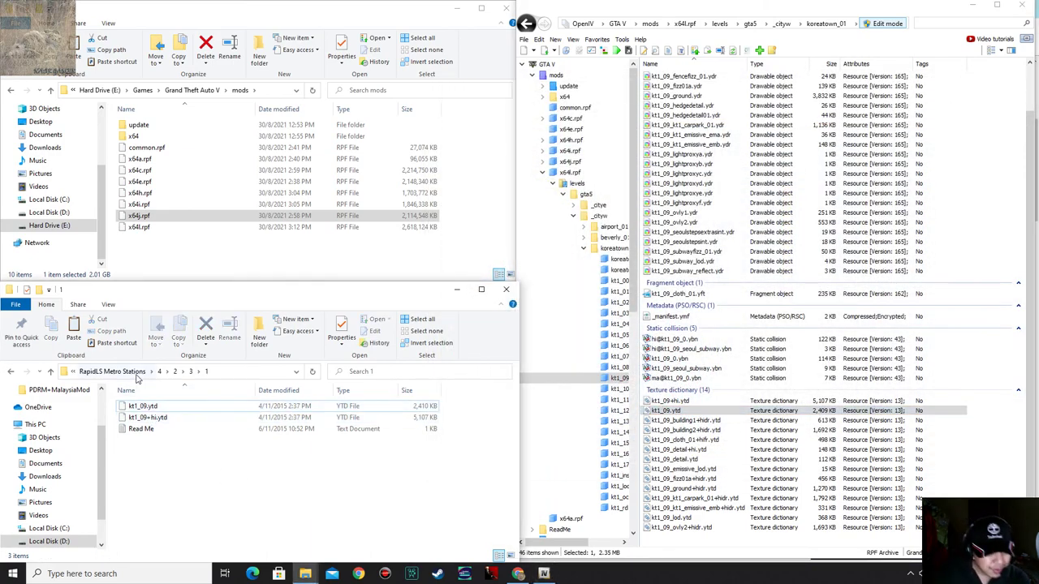
left_click(199, 372)
left_click(190, 371)
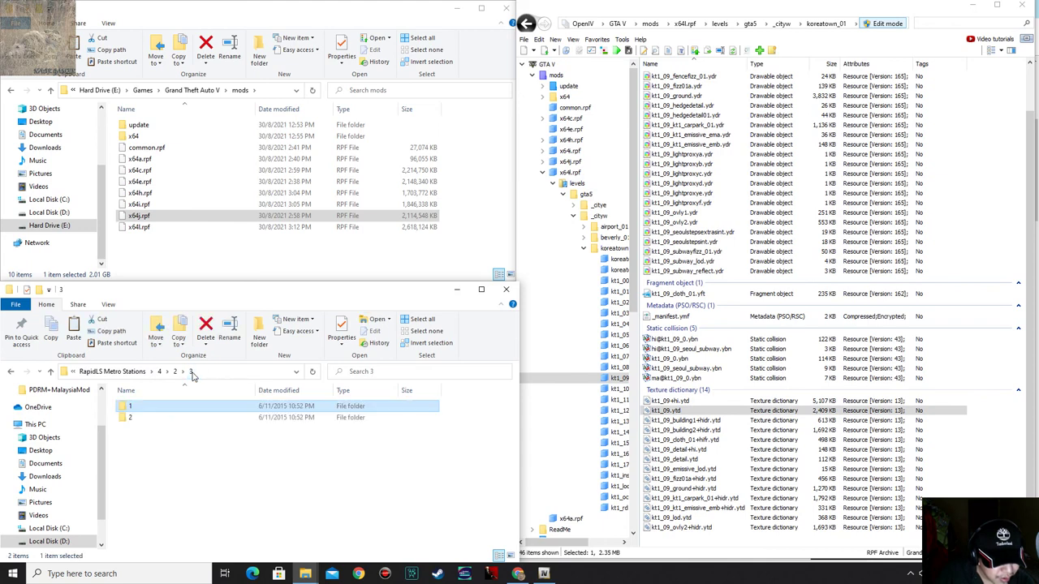
double_click(157, 417)
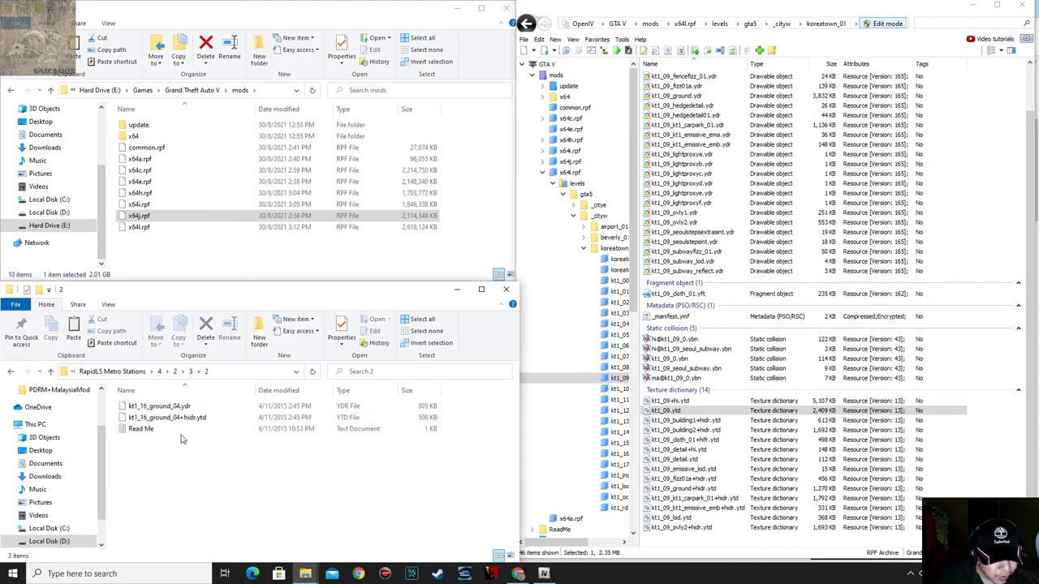
double_click(181, 430)
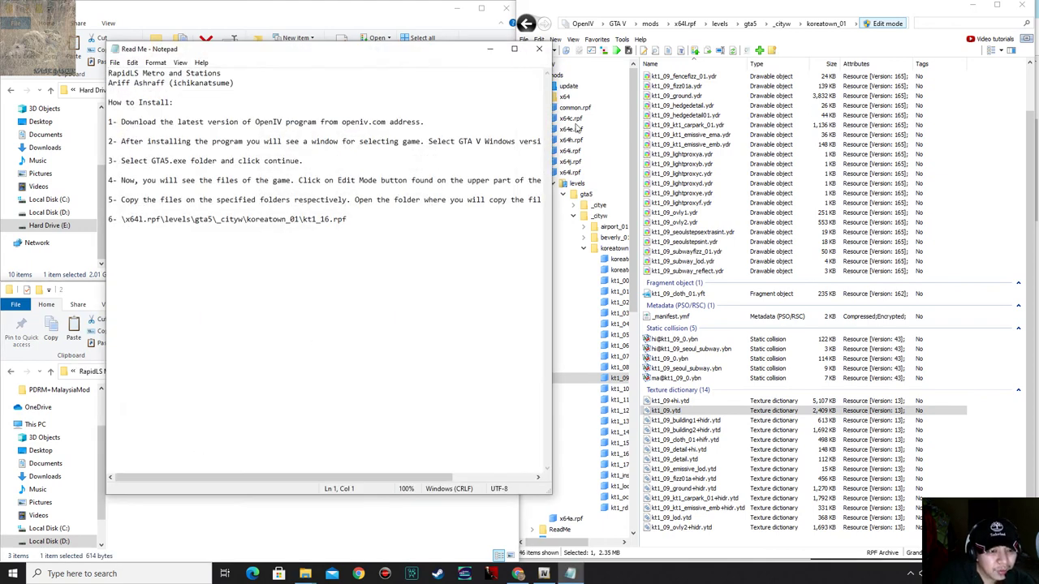
Close the Read Me and open its target archive kt1_16.rpf under x64l.rpf\levels\gta5\_cityw\koreatown_01.
left_click(540, 49)
left_click(582, 249)
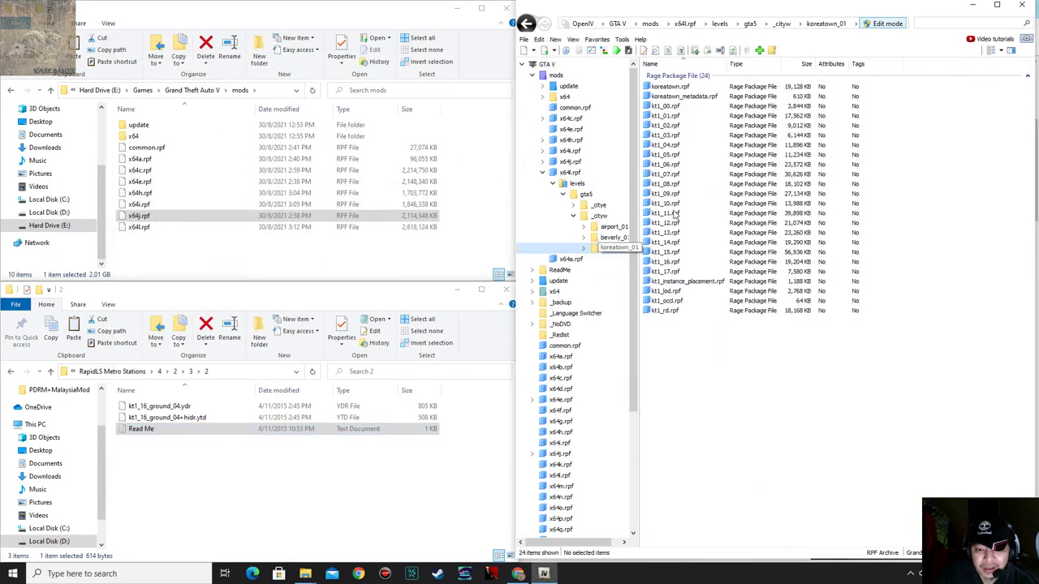
double_click(667, 261)
left_click(217, 494)
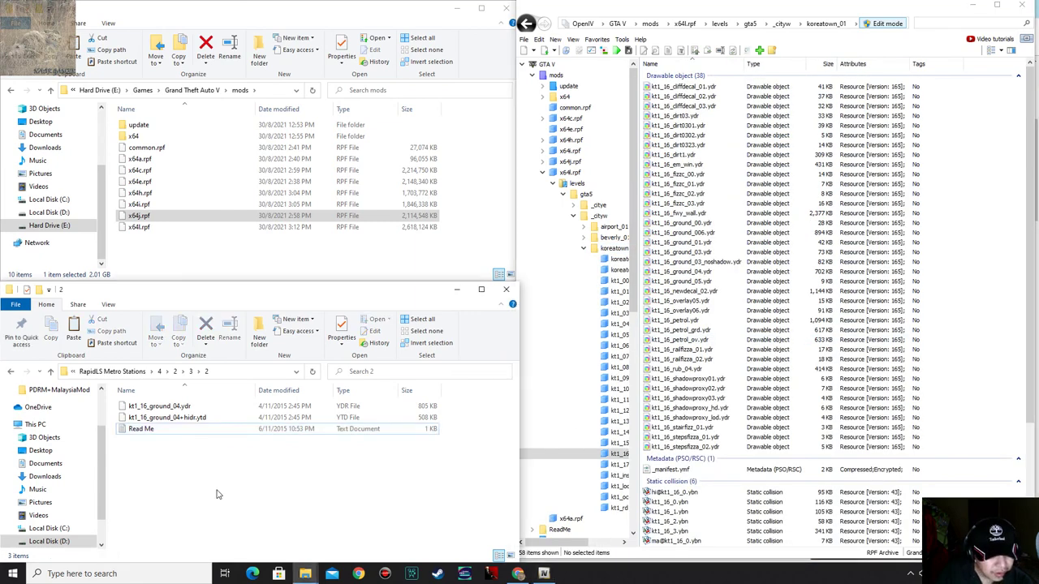
Filter kt1_16.rpf by ground_04 and copy kt1_16_ground_04.ydr and kt1_16_ground_04+hidr.ytd from the mod folder into it.
left_click(930, 24)
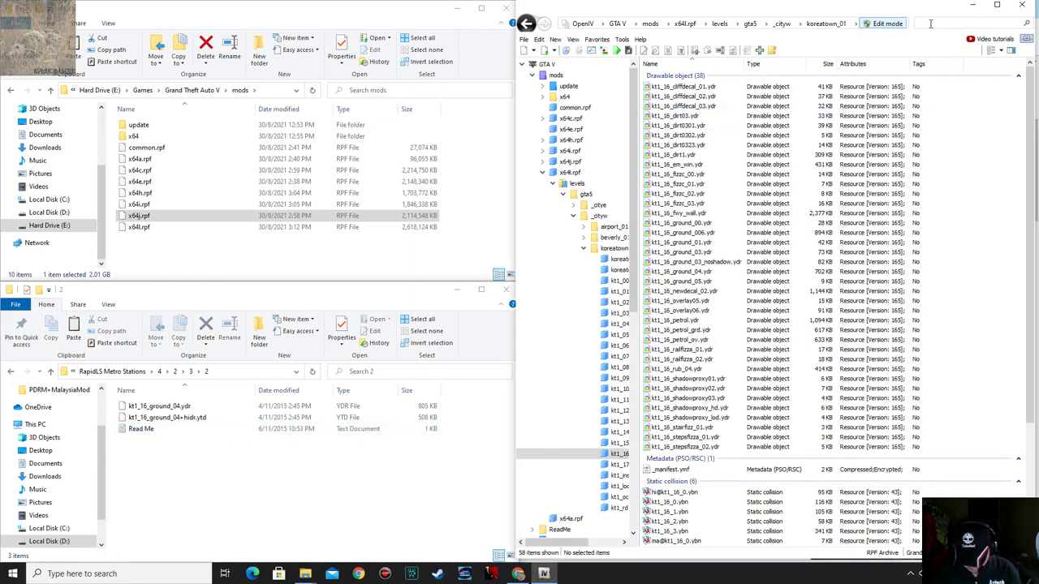
type("ground_04")
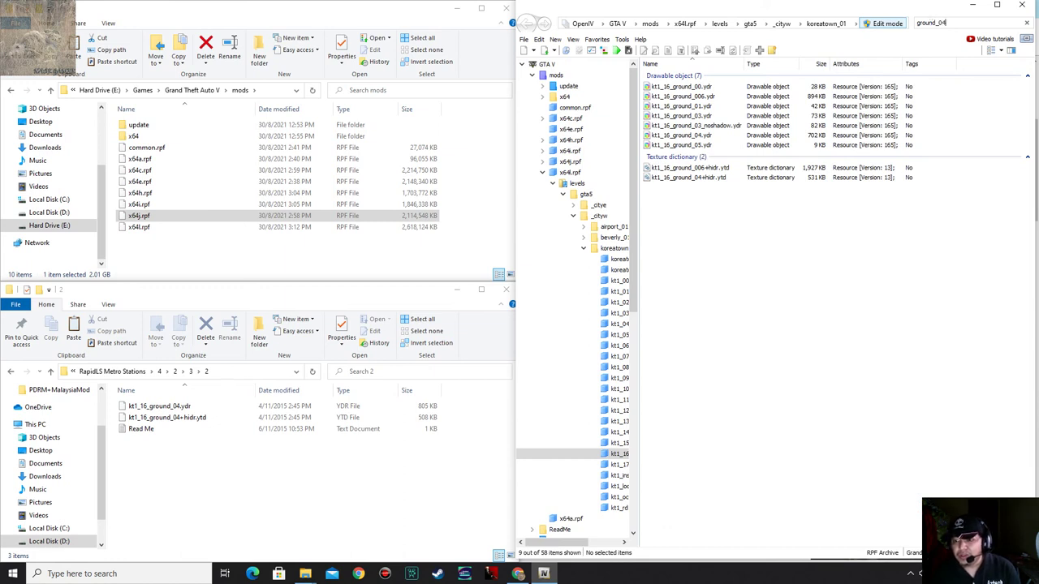
left_click(174, 417)
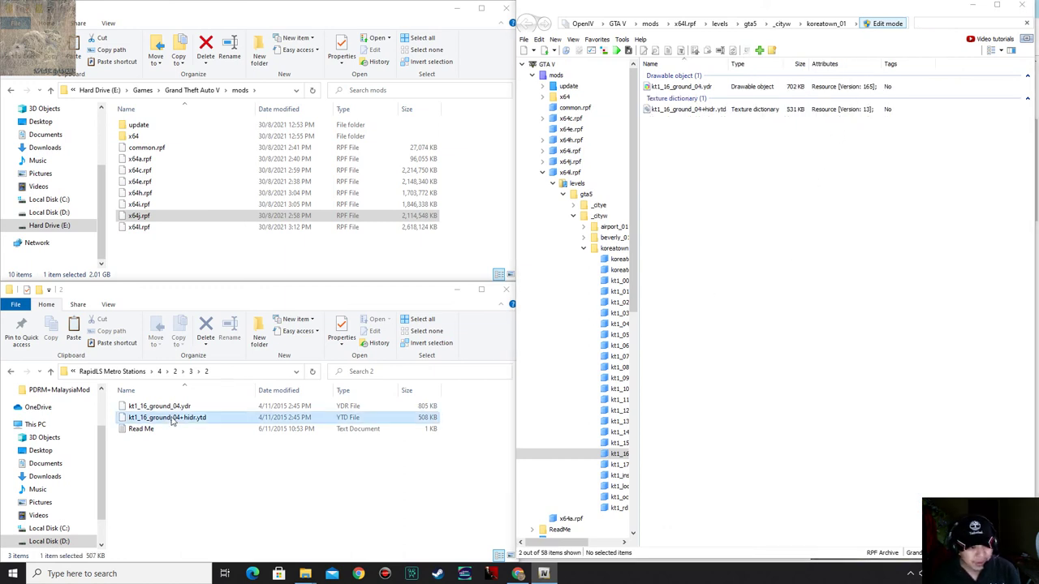
left_click(162, 406, "shift")
left_click_drag(162, 406, 731, 395)
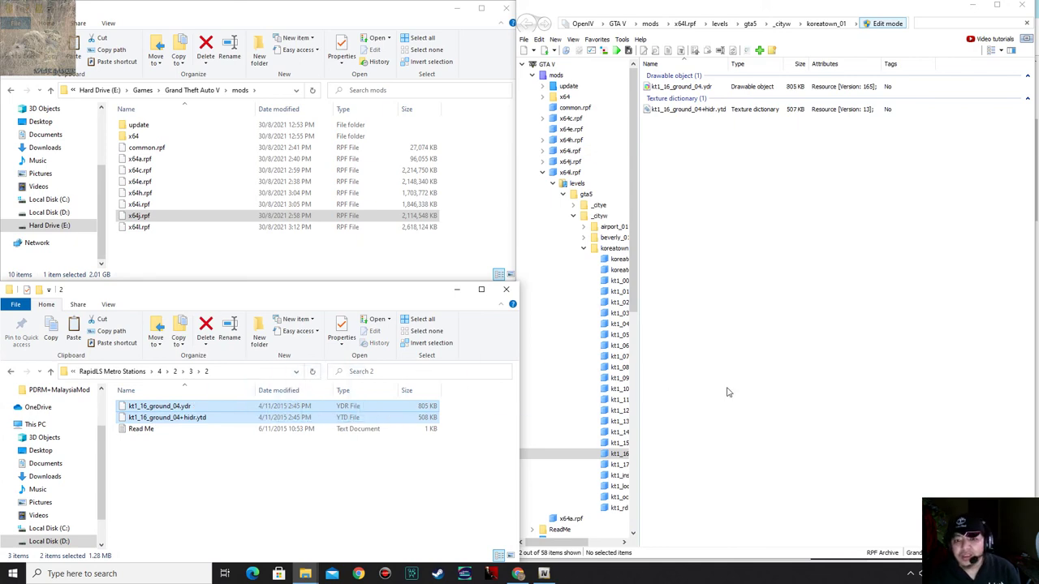
Inspect the textures in kt1_16_ground_04+hidr.ytd and the model in kt1_16_ground_04.ydr, closing each viewer.
double_click(719, 109)
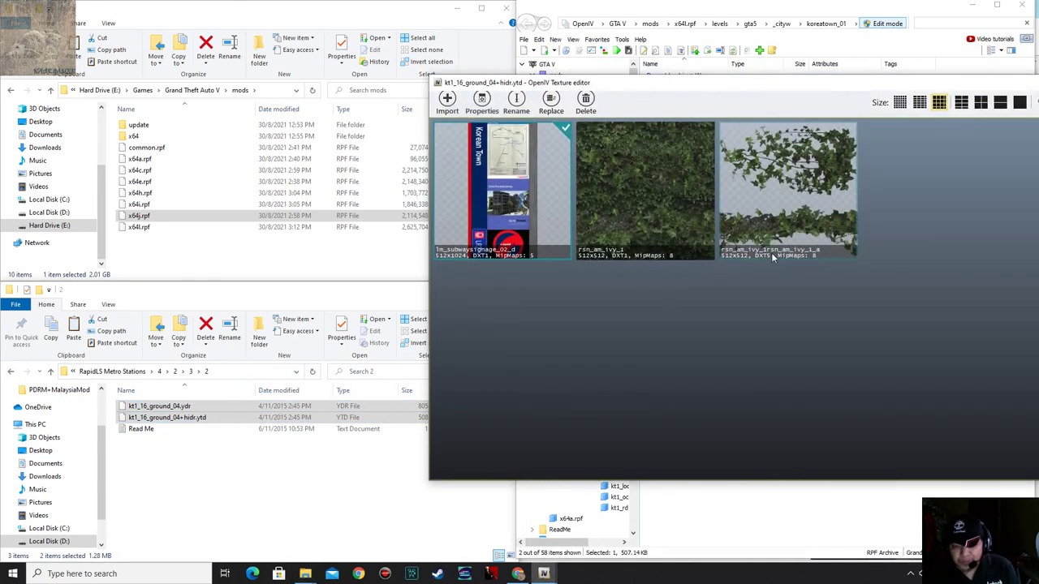
key("Escape")
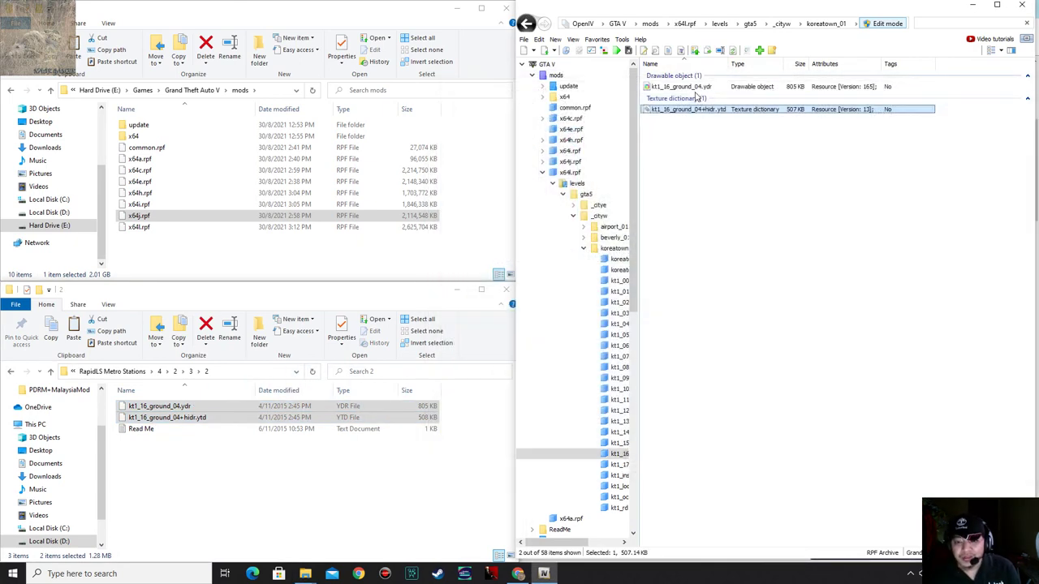
left_click(695, 87)
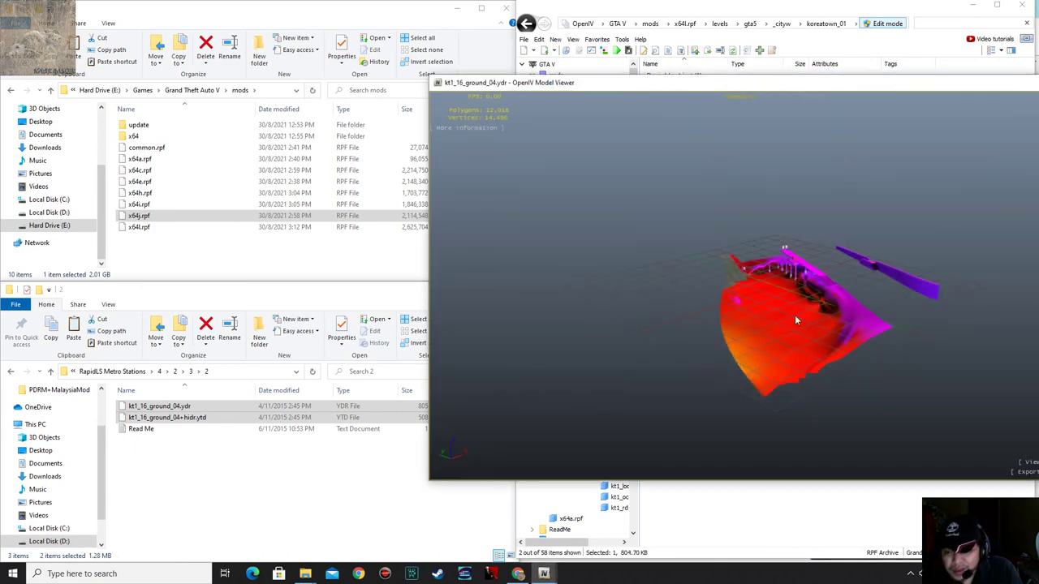
left_click_drag(794, 315, 924, 268)
left_click_drag(798, 342, 817, 307)
key("Escape")
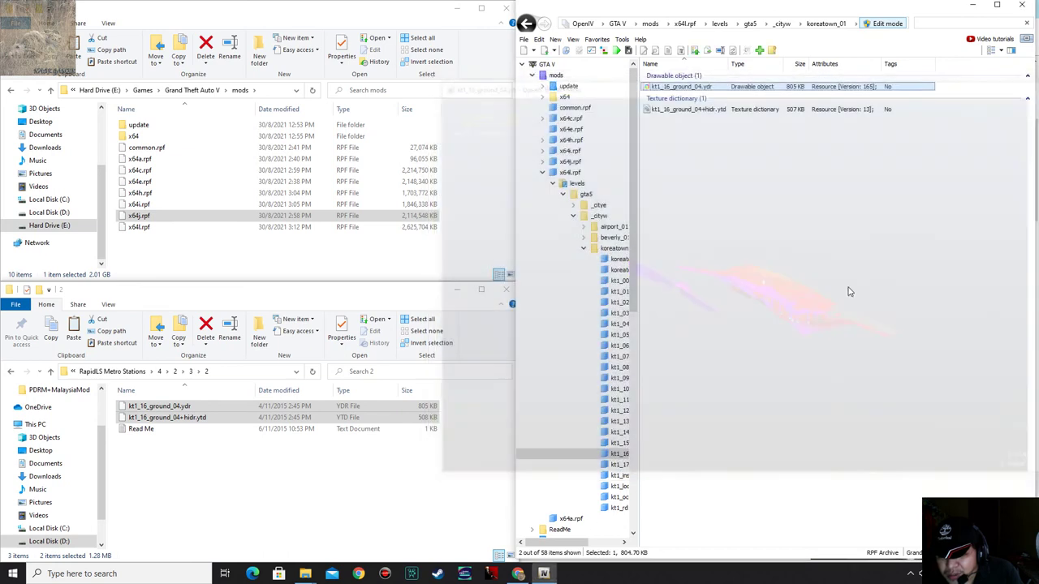
Go back up to the PDRM+MalaysiaMod folder and delete the extracted Rapid_LS_Metro_Stations_0.1 folder.
left_click(199, 466)
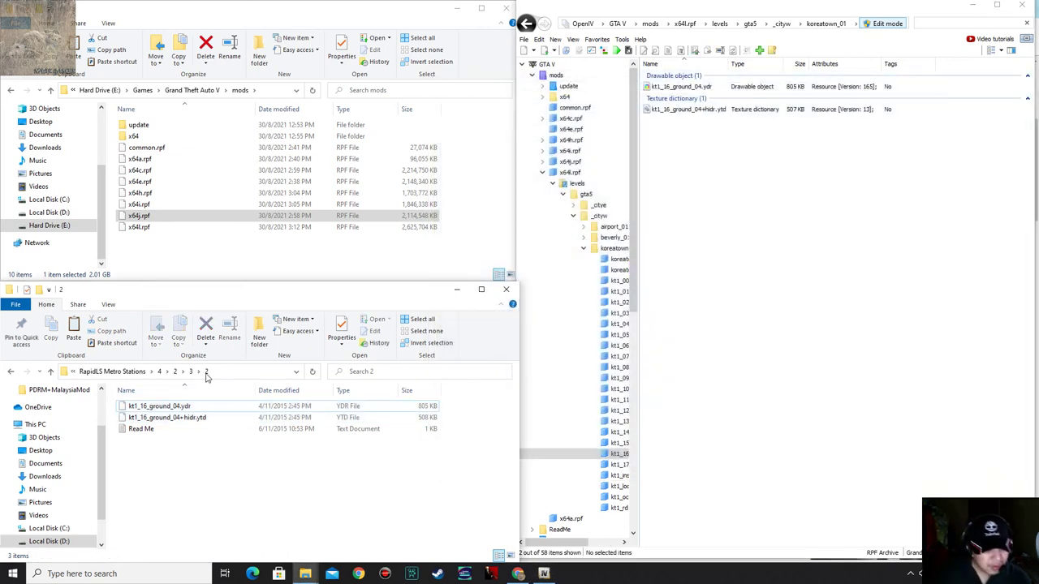
left_click(191, 371)
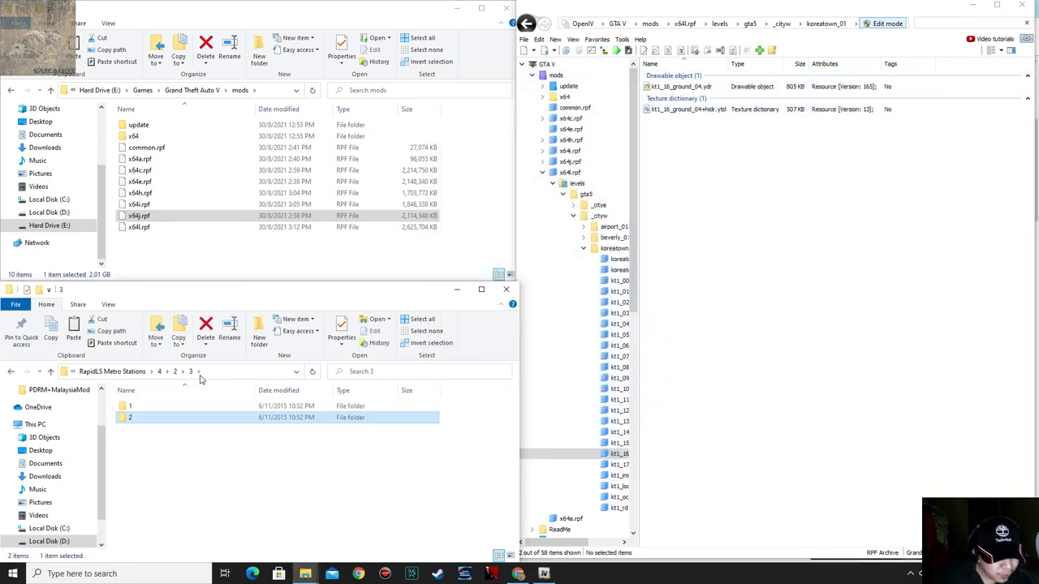
left_click(175, 372)
left_click(161, 371)
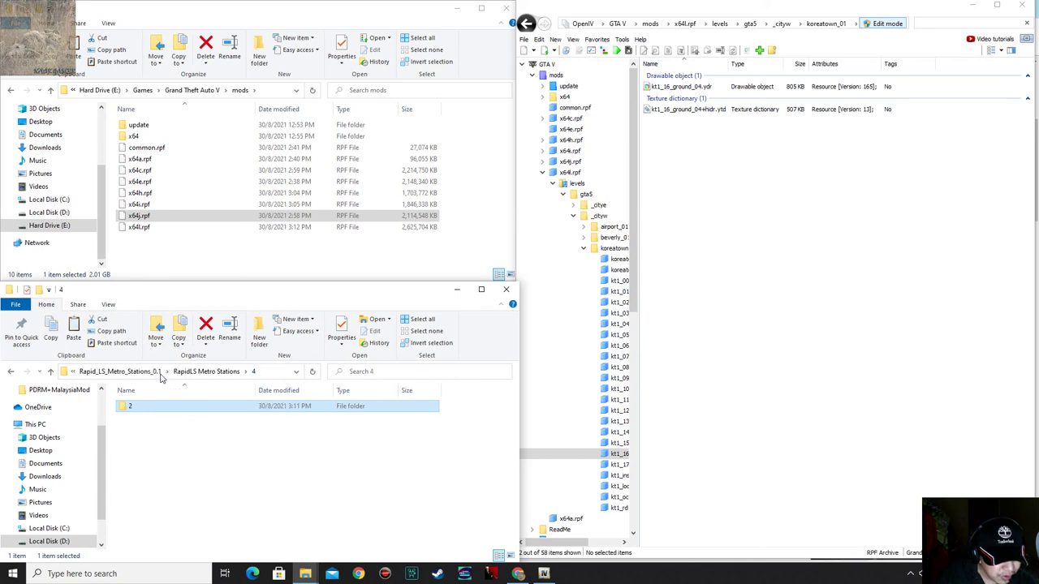
left_click(219, 372)
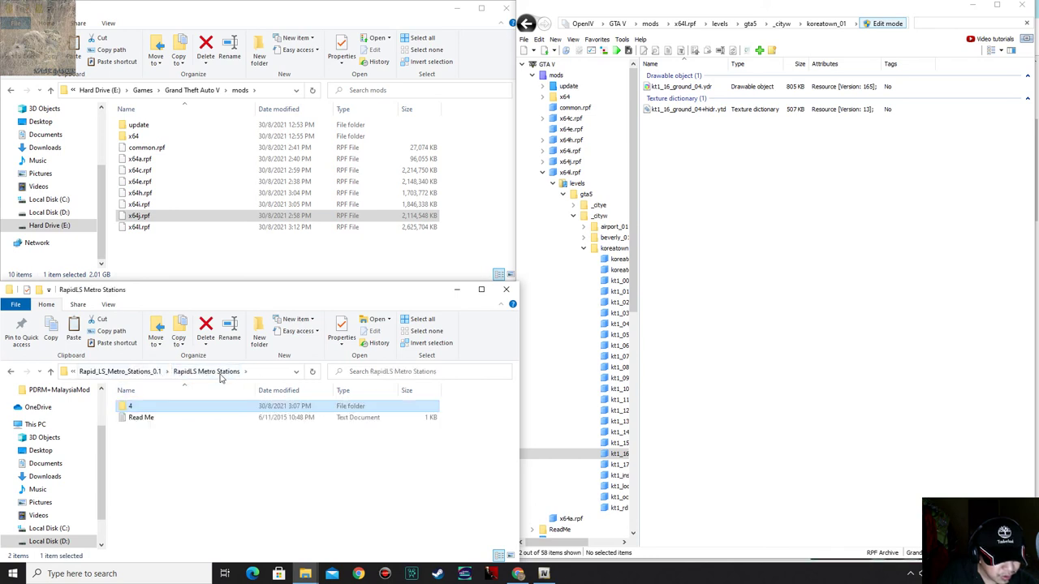
left_click(146, 372)
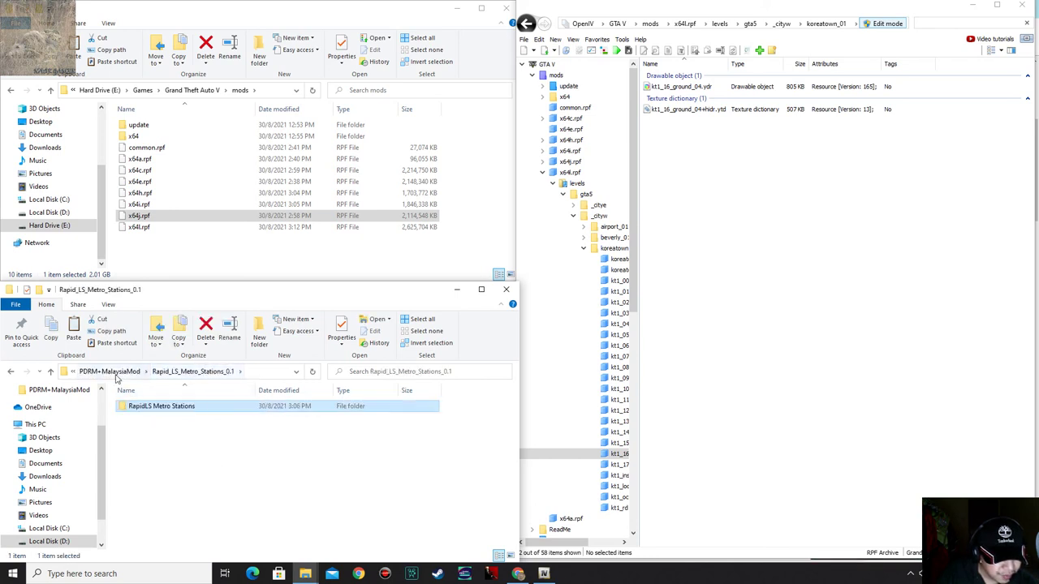
left_click(162, 372)
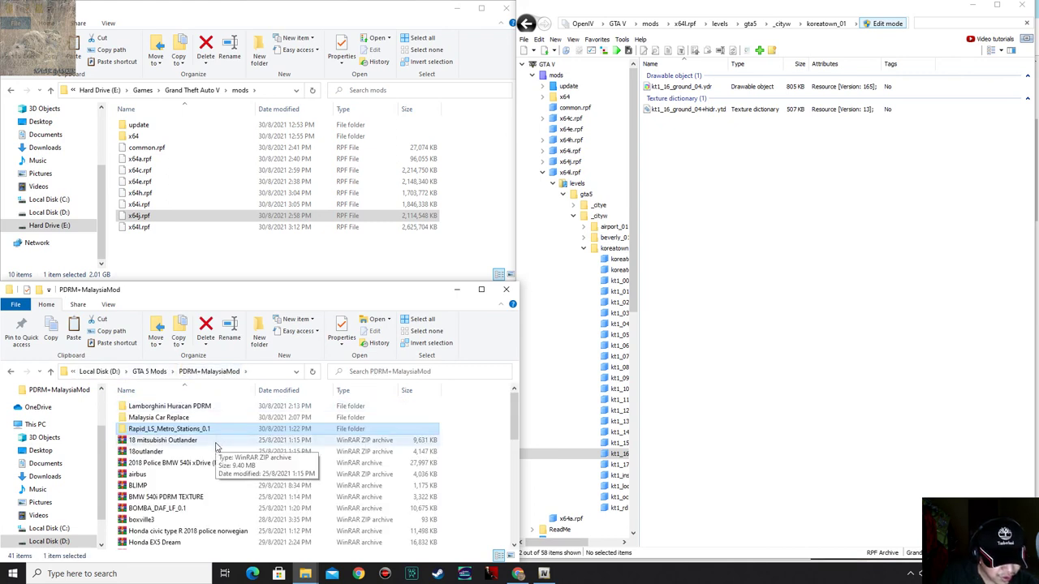
Look through the GTA 5 Mods subfolders, including PDRM+MalaysiaMod, Malaysia Car Replace and LSPDFR 0.49.
left_click(149, 371)
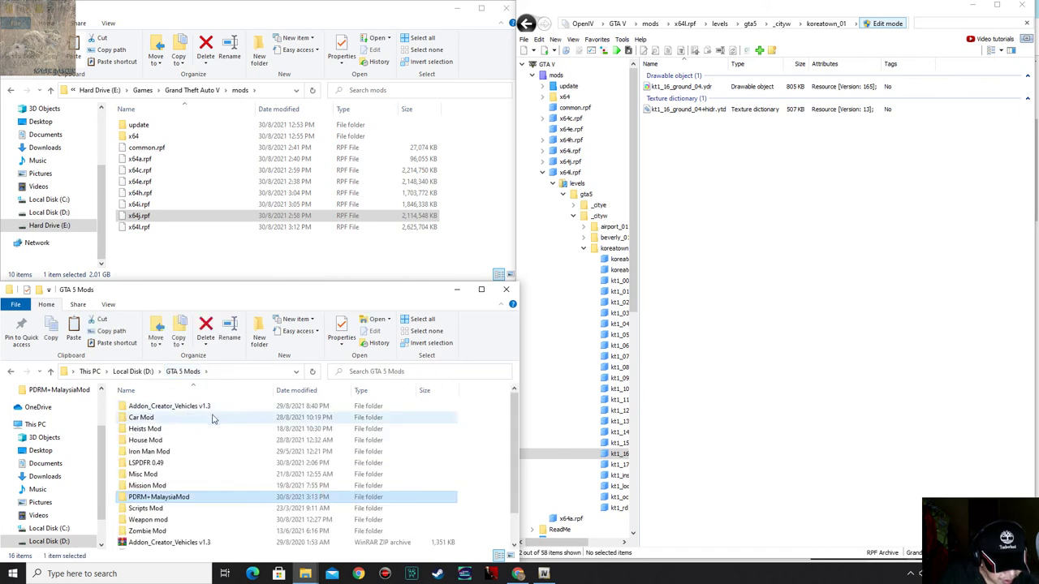
double_click(169, 498)
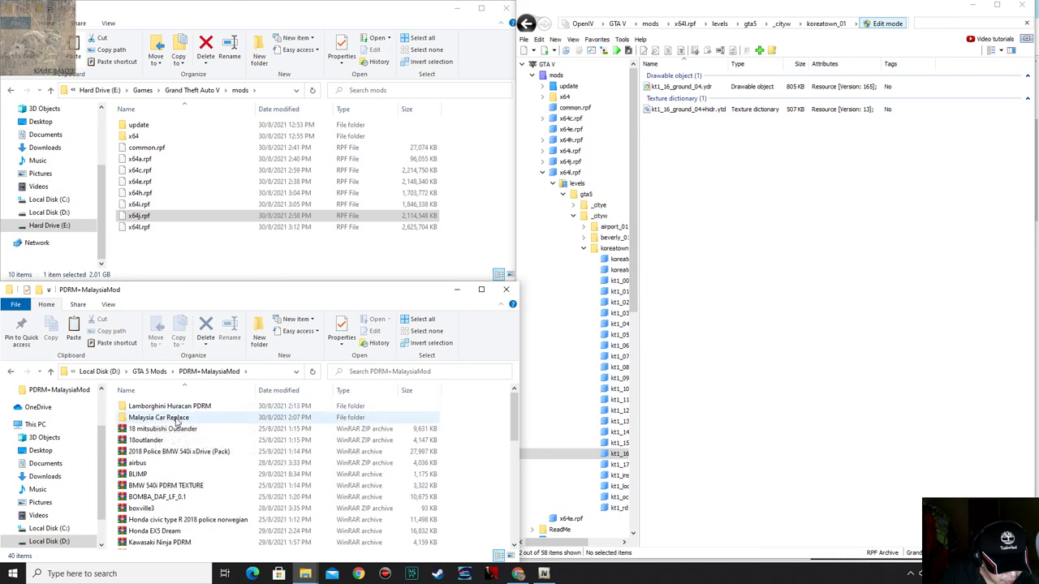
double_click(166, 417)
double_click(166, 406)
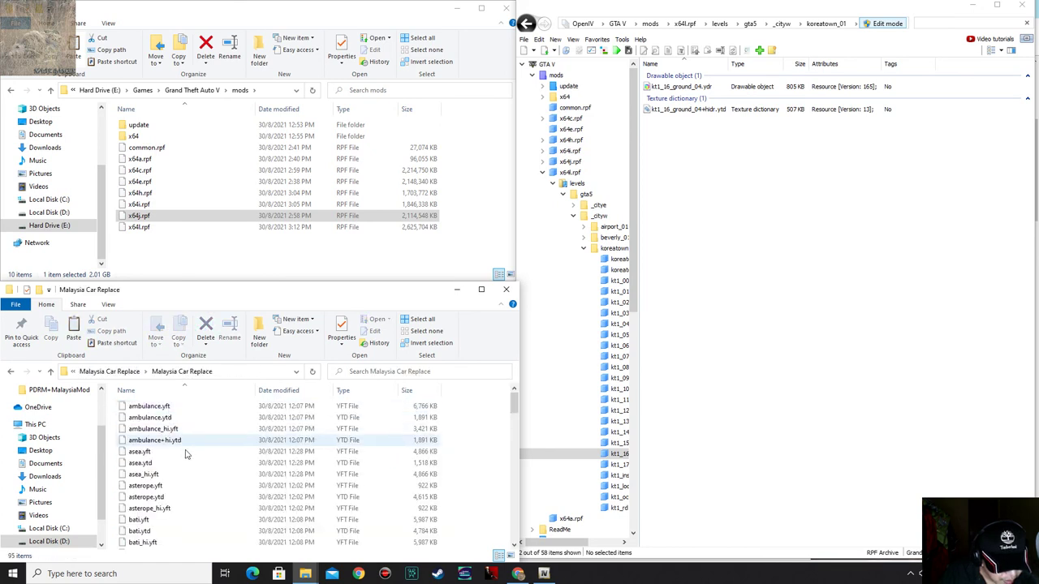
key("BackSpace")
key("BackSpace")
left_click(171, 410)
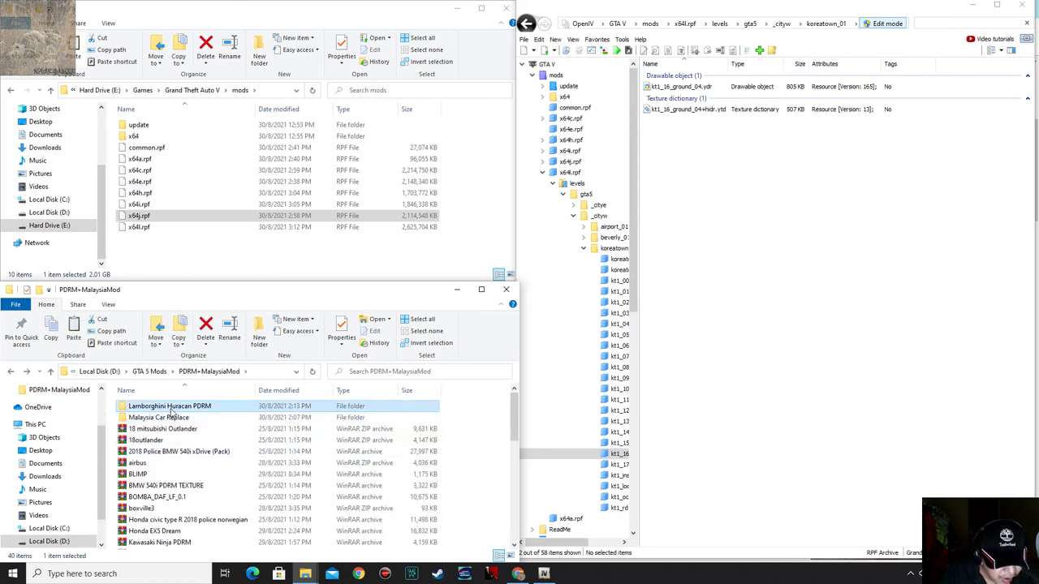
left_click(149, 373)
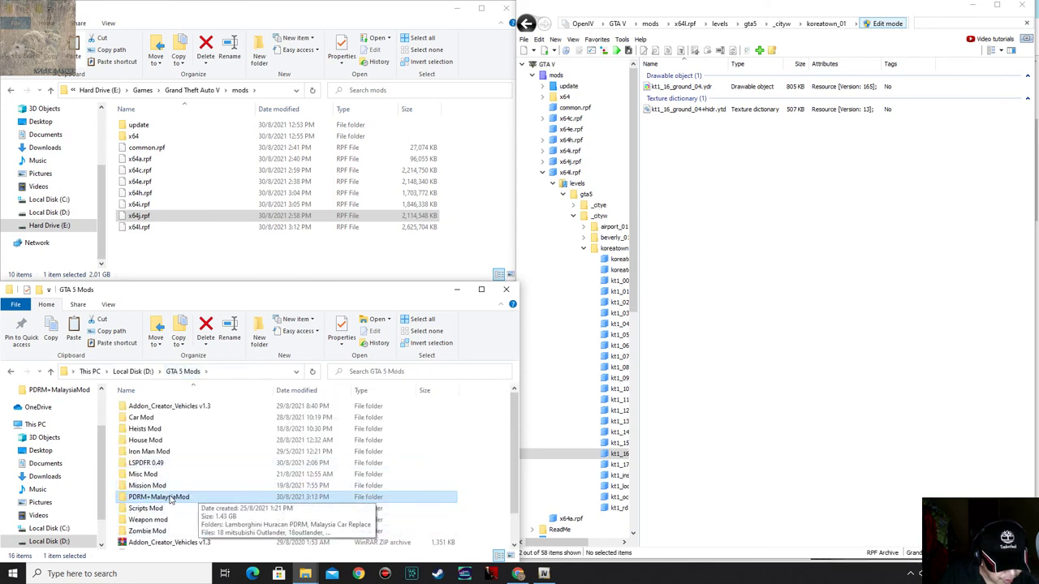
double_click(145, 461)
key("alt+Left")
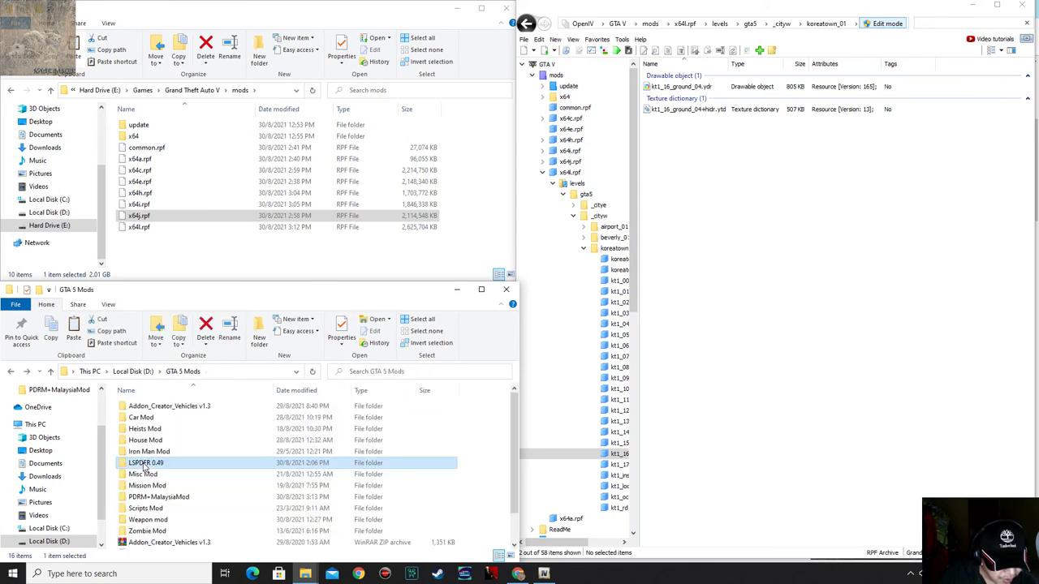
In Scripts Mod\CONFIG\GTAV Config v26.7\Older Versions, open the 1,5x traffic folder of Gta Config v26.2 for v 1.0.2372.0.
double_click(152, 509)
double_click(150, 417)
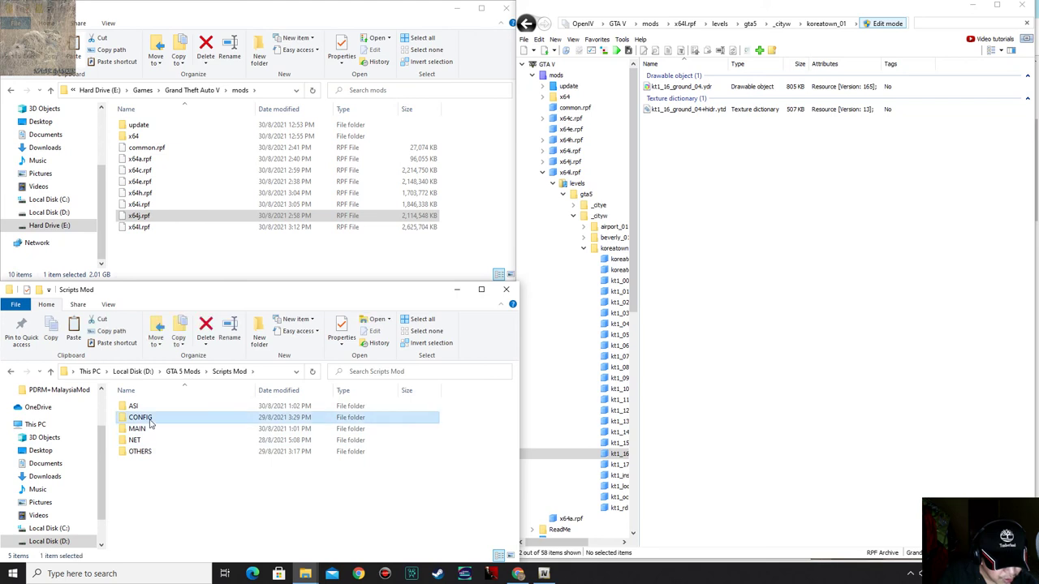
double_click(150, 407)
double_click(150, 429)
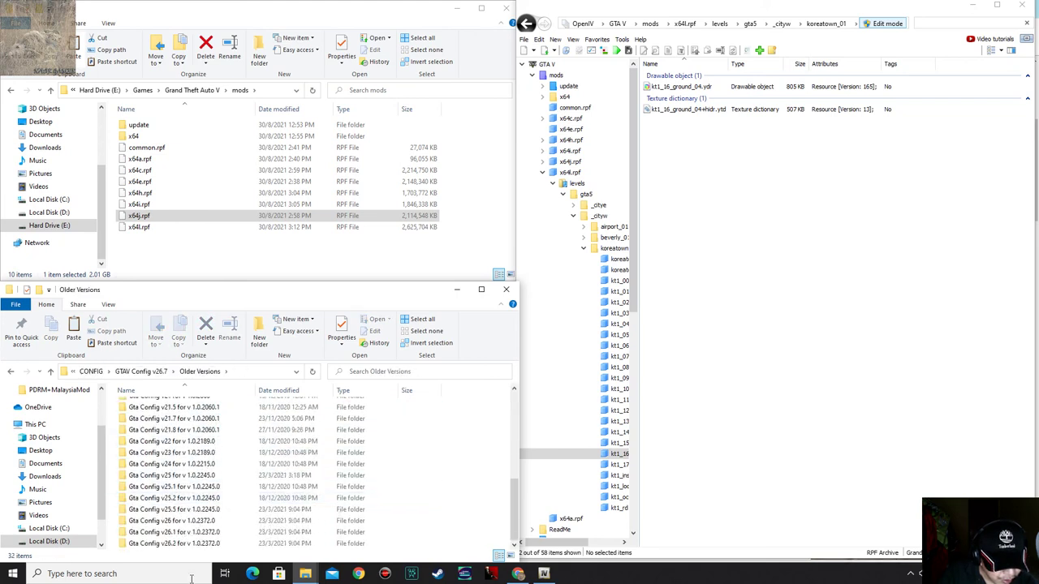
double_click(134, 543)
left_click(262, 497)
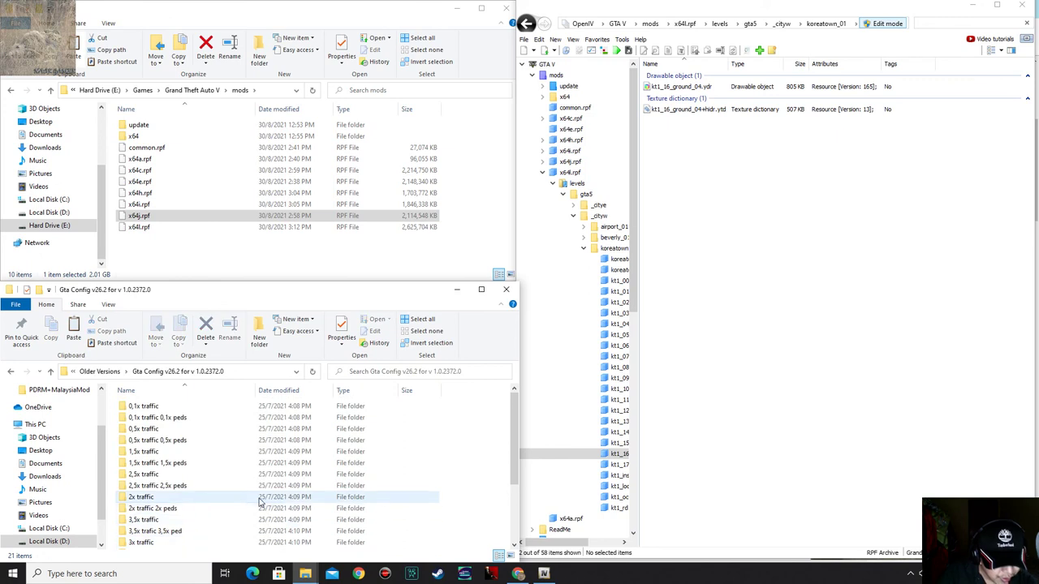
double_click(149, 452)
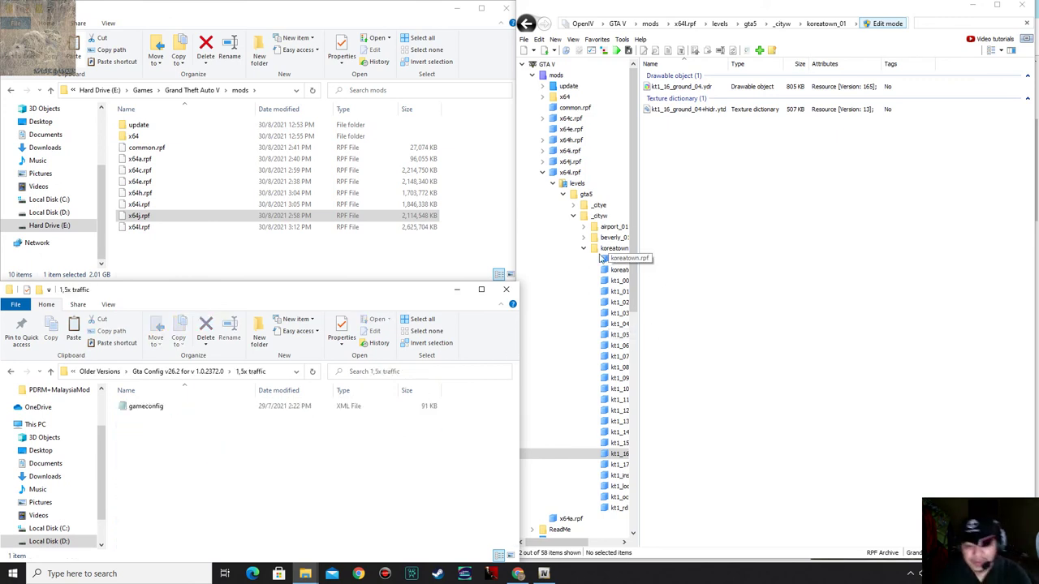
Collapse the x64l.rpf tree in the mods folder and clear the ground_04 filter.
left_click(584, 248)
left_click(573, 215)
left_click(563, 194)
left_click(553, 183)
left_click(543, 172)
left_click(550, 173)
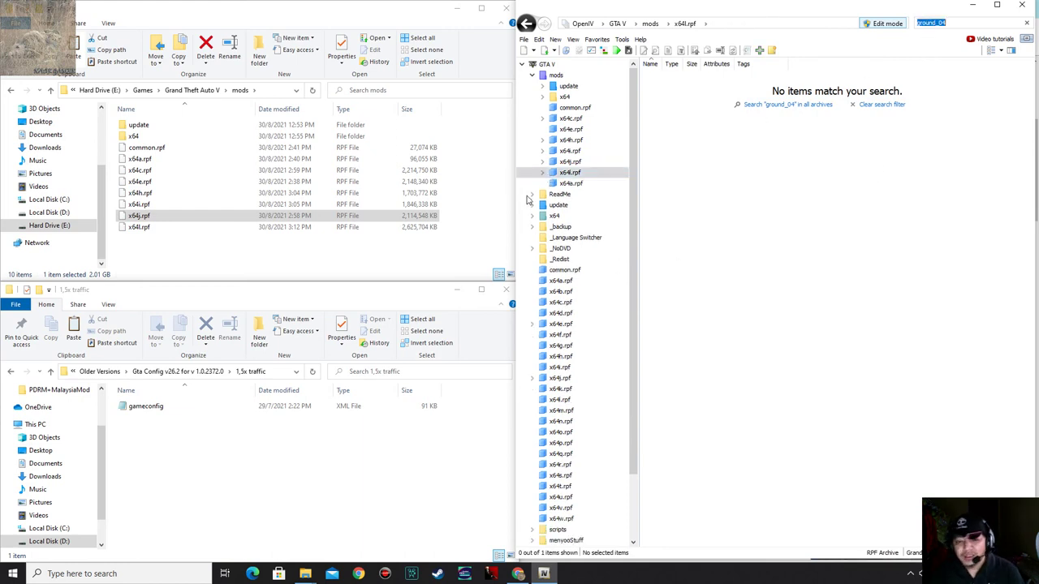
Replace gameconfig.xml in mods\update\update.rpf\common\data with the gameconfig file from the 1,5x traffic folder.
left_click(568, 86)
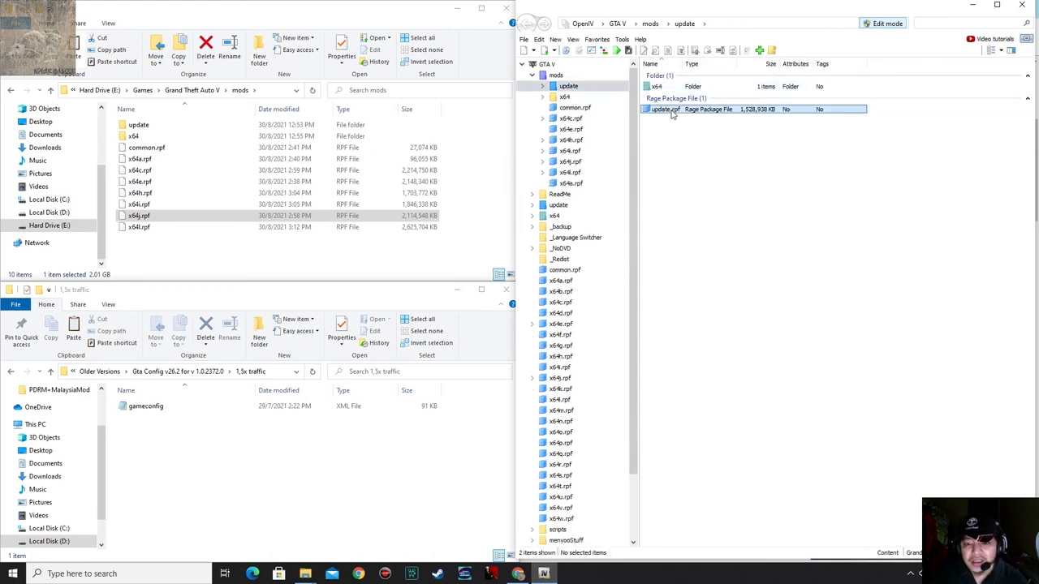
double_click(664, 97)
double_click(661, 86)
double_click(659, 86)
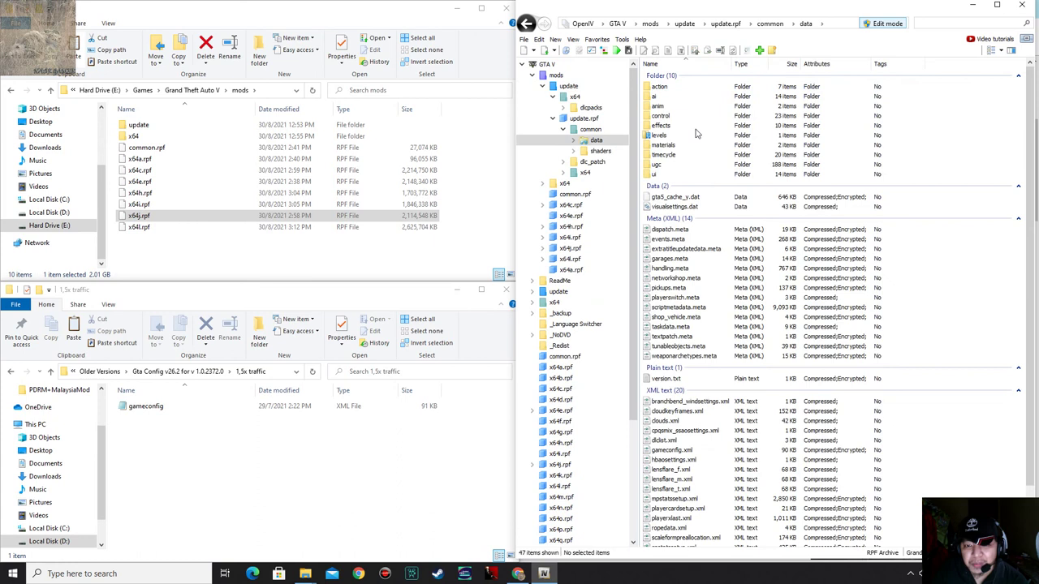
left_click(682, 451)
left_click(146, 407)
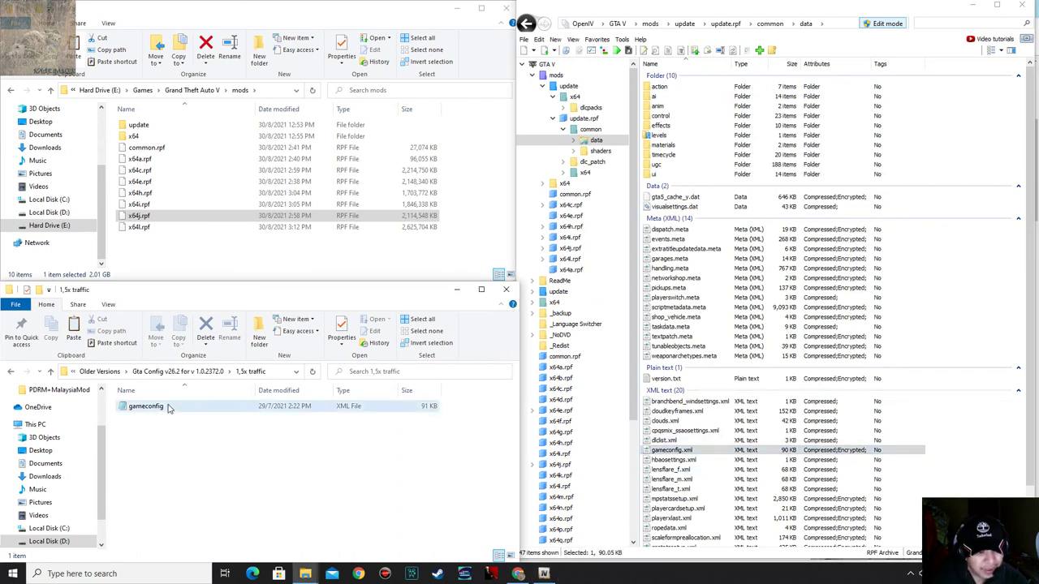
left_click_drag(152, 409, 981, 416)
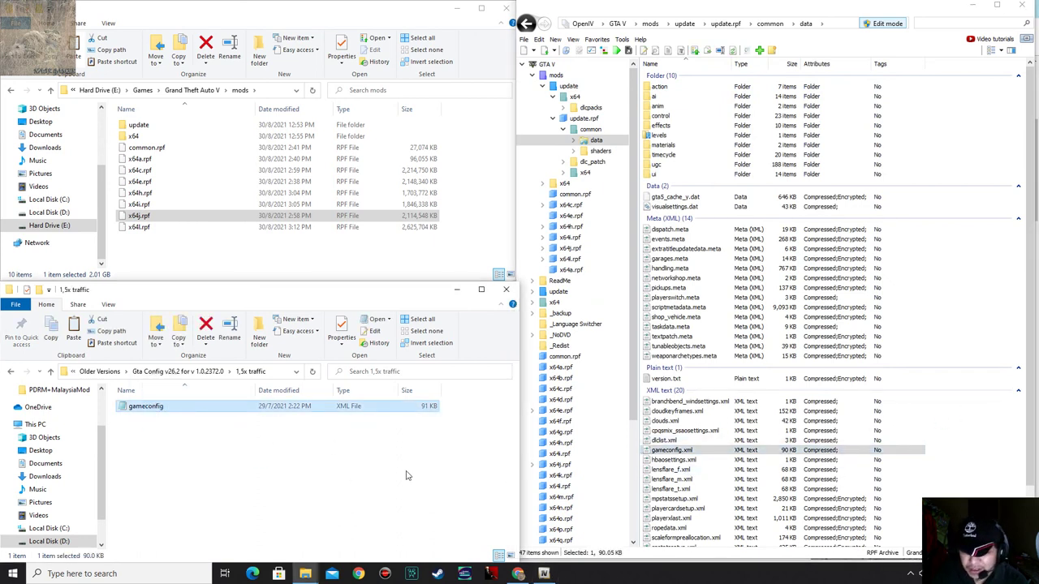
Check the game's version number in version.txt inside update.rpf\common\data, and close the text viewer.
left_click(218, 462)
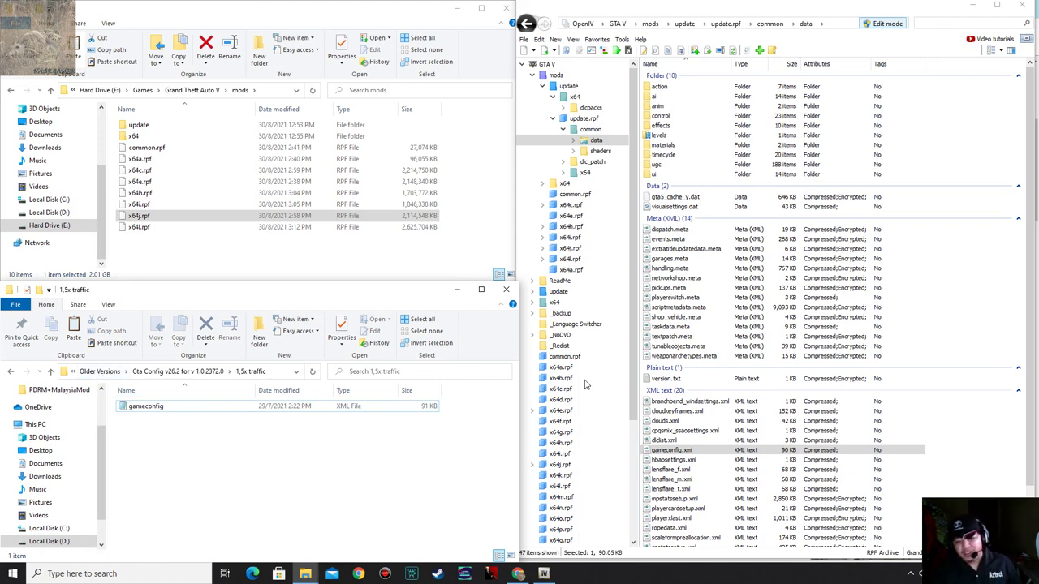
double_click(665, 378)
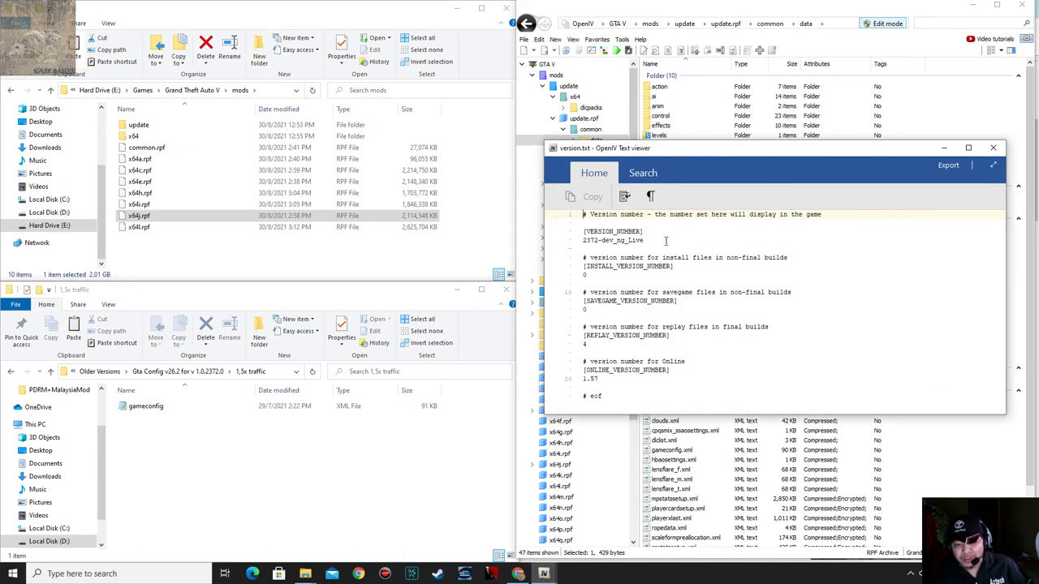
left_click(993, 148)
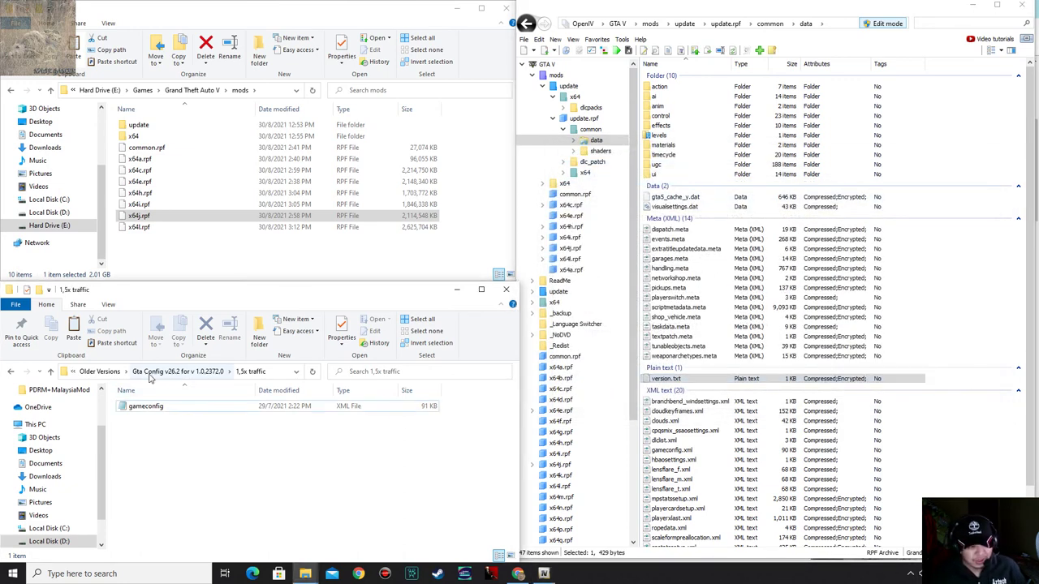
Check the version details of the GTA5 application in the Grand Theft Auto V folder on drive E.
left_click(186, 91)
scroll(183, 215, "down", 10)
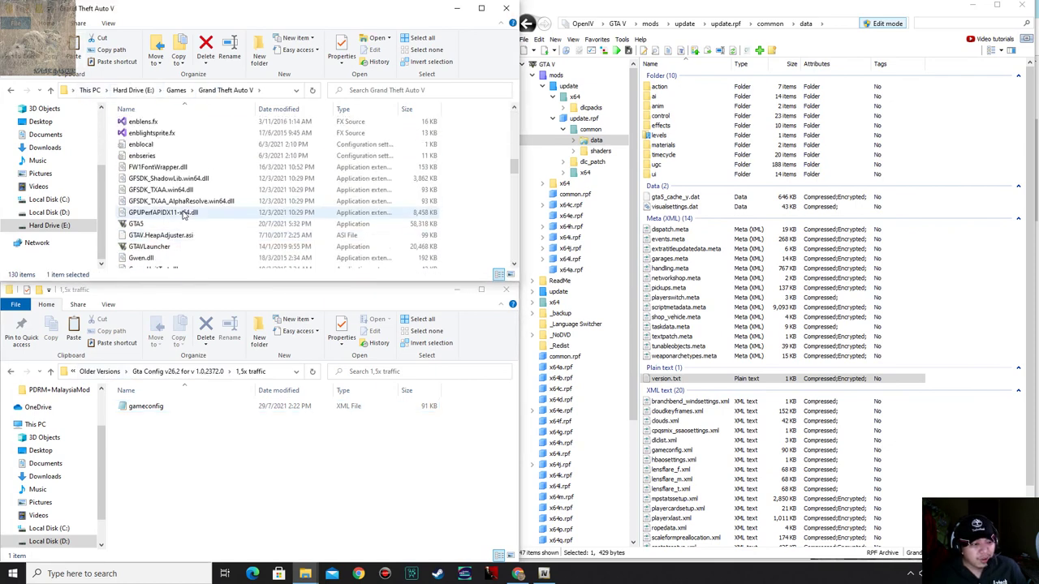
scroll(162, 215, "up", 1)
left_click(141, 190)
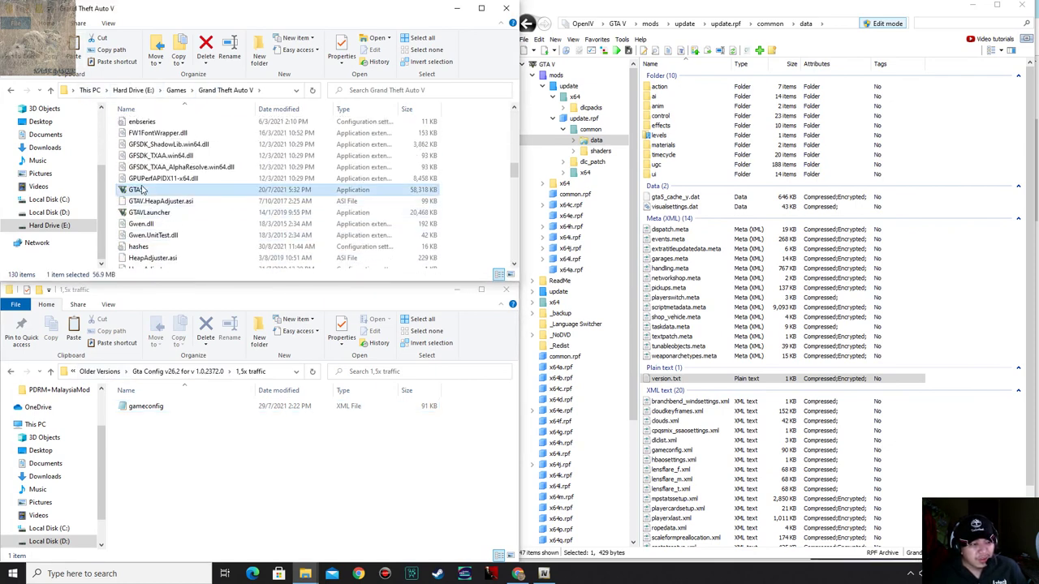
right_click(141, 190)
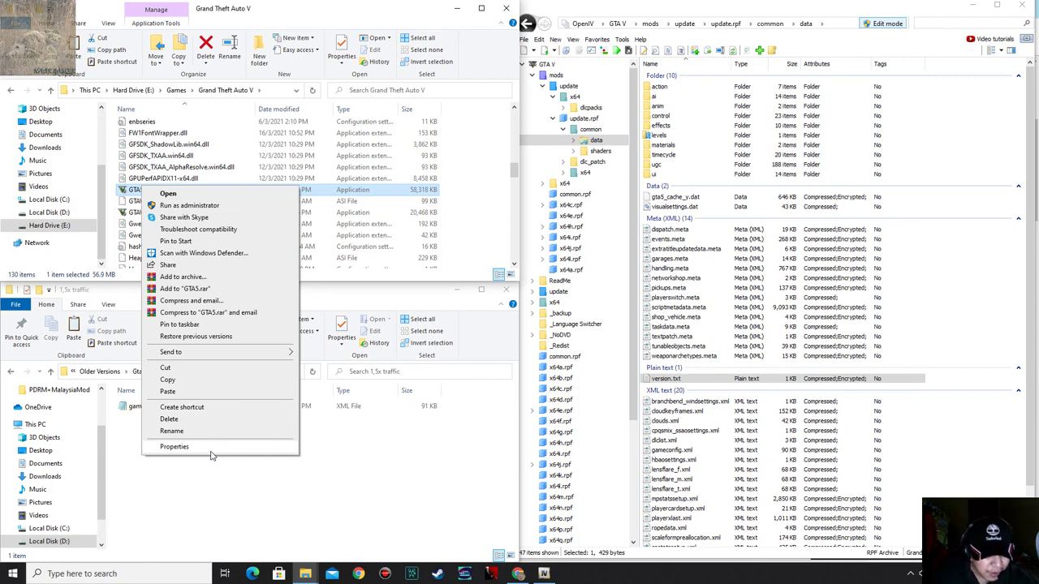
left_click(175, 447)
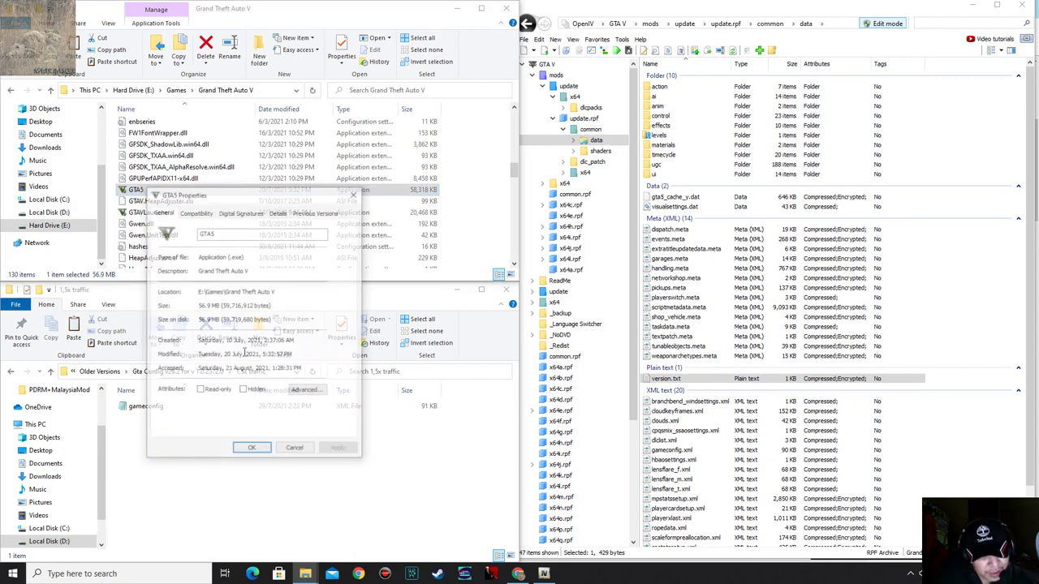
left_click(195, 212)
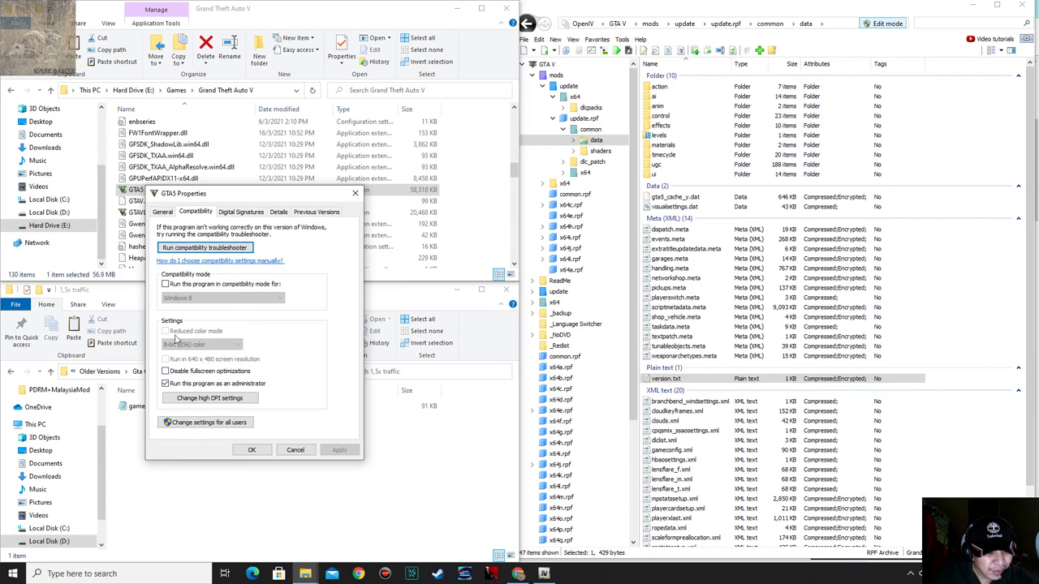
left_click(236, 211)
left_click(195, 213)
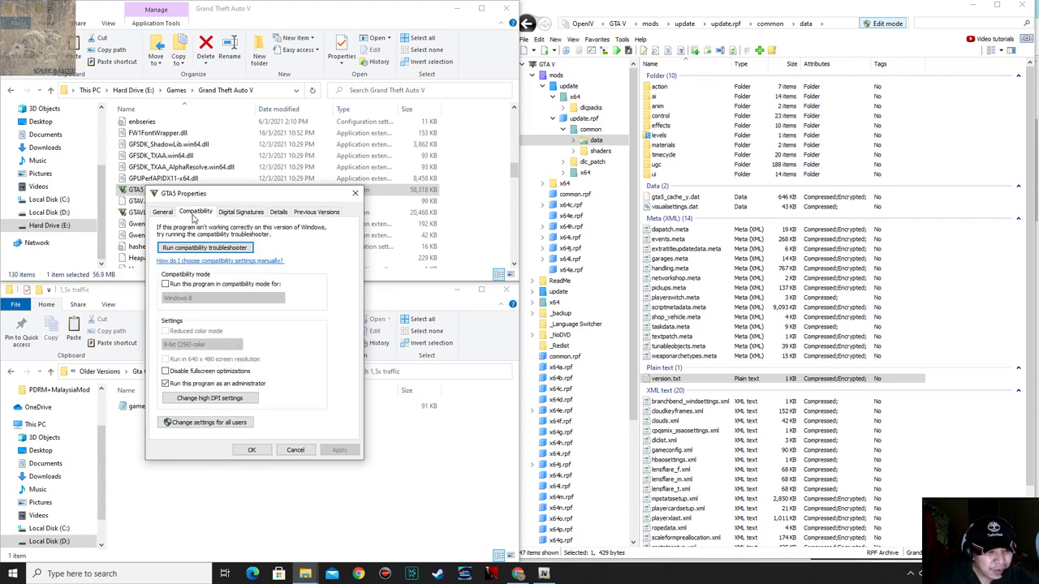
left_click(164, 212)
left_click(278, 212)
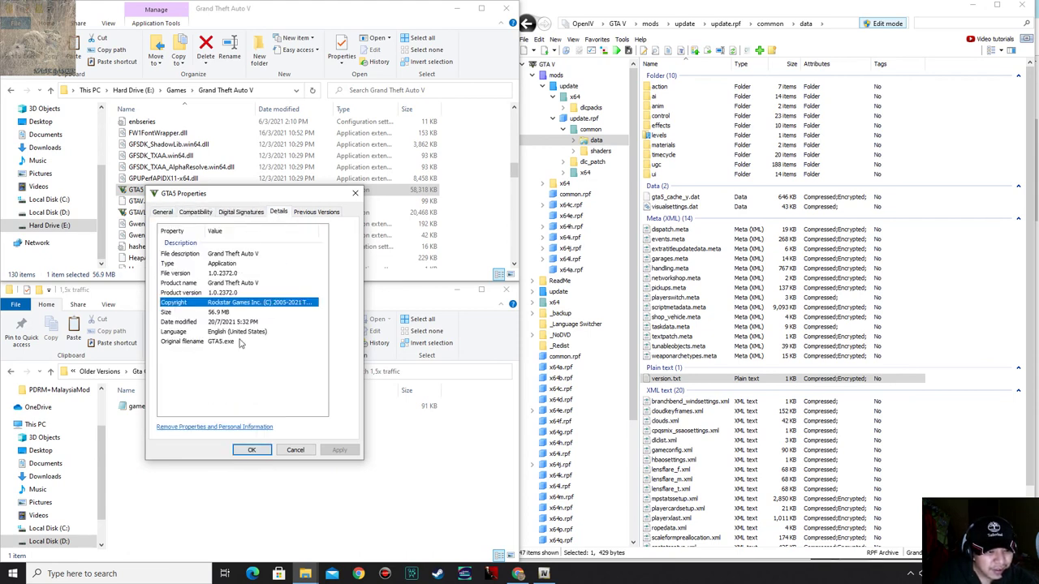
left_click(295, 450)
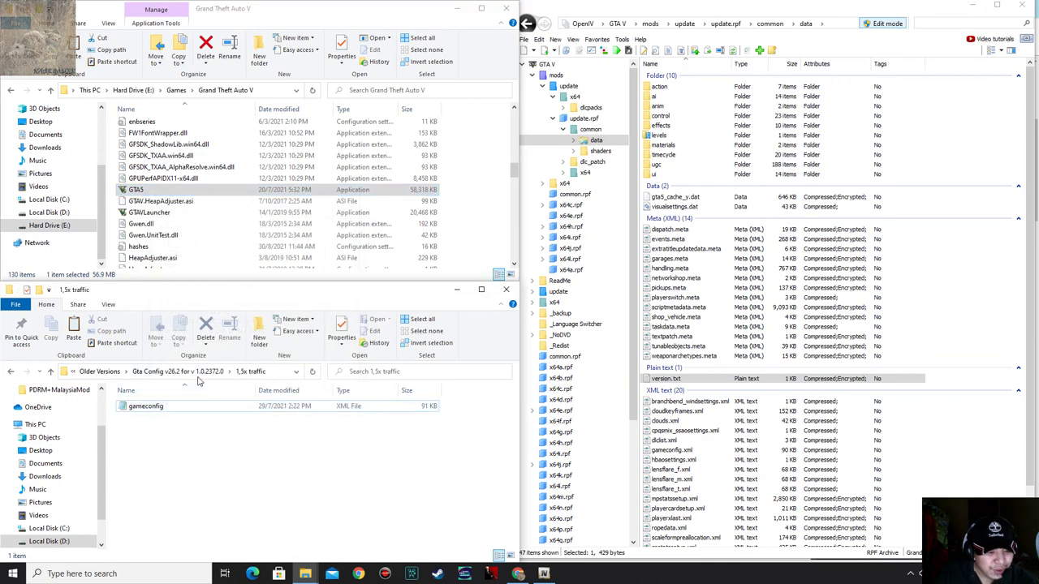
Open the Grand Theft Auto V folder under SteamLibrary\steamapps\common on drive D.
scroll(151, 183, "up", 6)
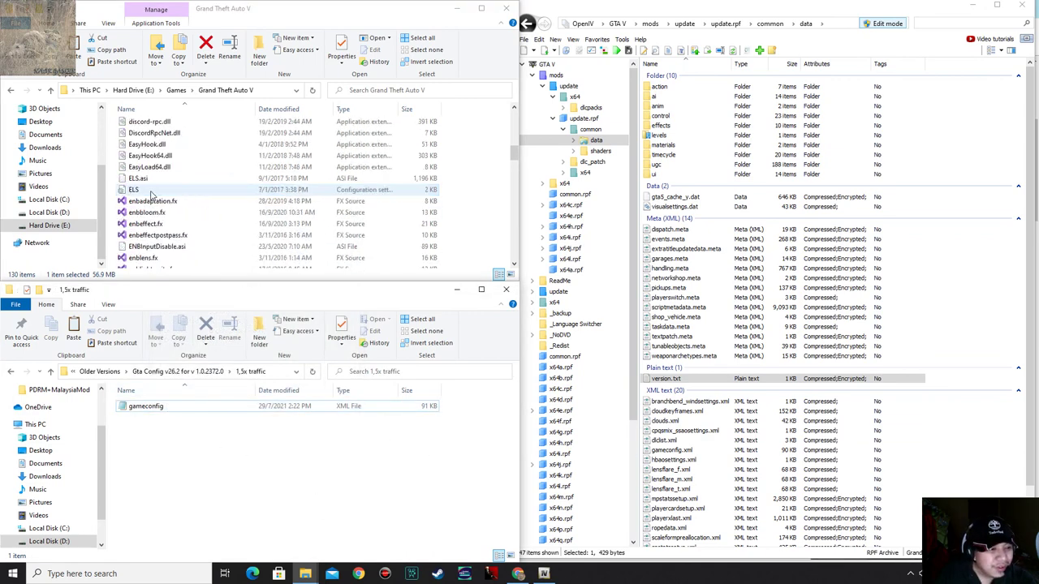
scroll(151, 183, "up", 3)
left_click(48, 212)
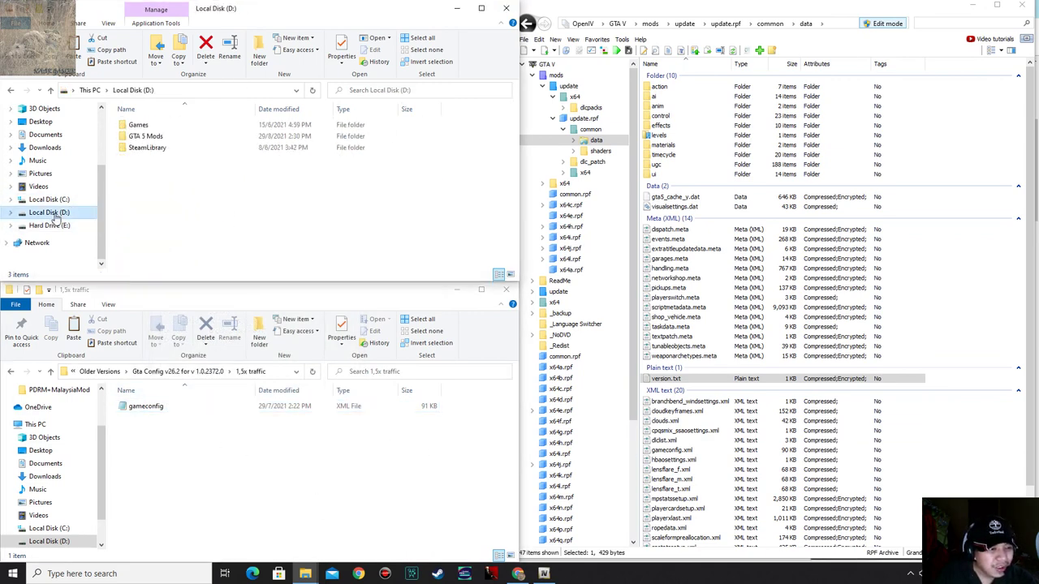
double_click(146, 149)
double_click(144, 126)
left_click(153, 126)
double_click(152, 127)
left_click(150, 148)
double_click(150, 148)
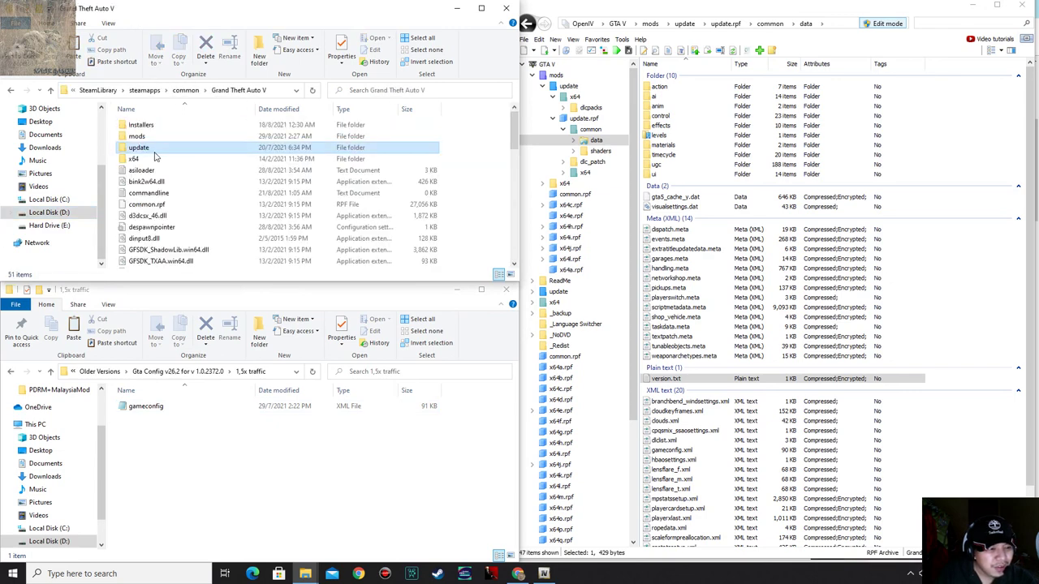
Check the version details of the GTA5 application in the Steam installation and close its properties.
scroll(193, 234, "down", 8)
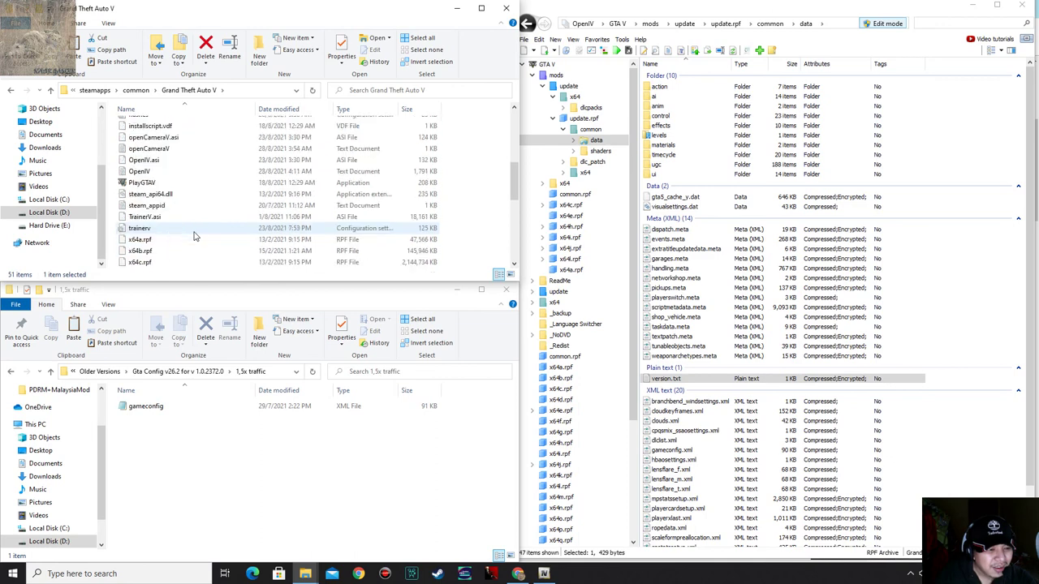
scroll(179, 211, "up", 2)
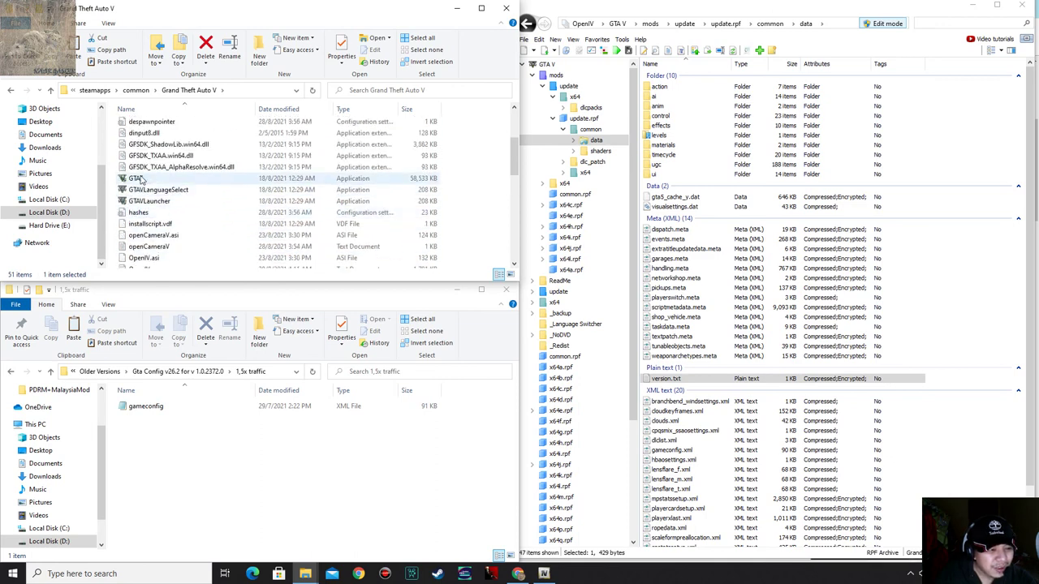
right_click(144, 179)
left_click(166, 437)
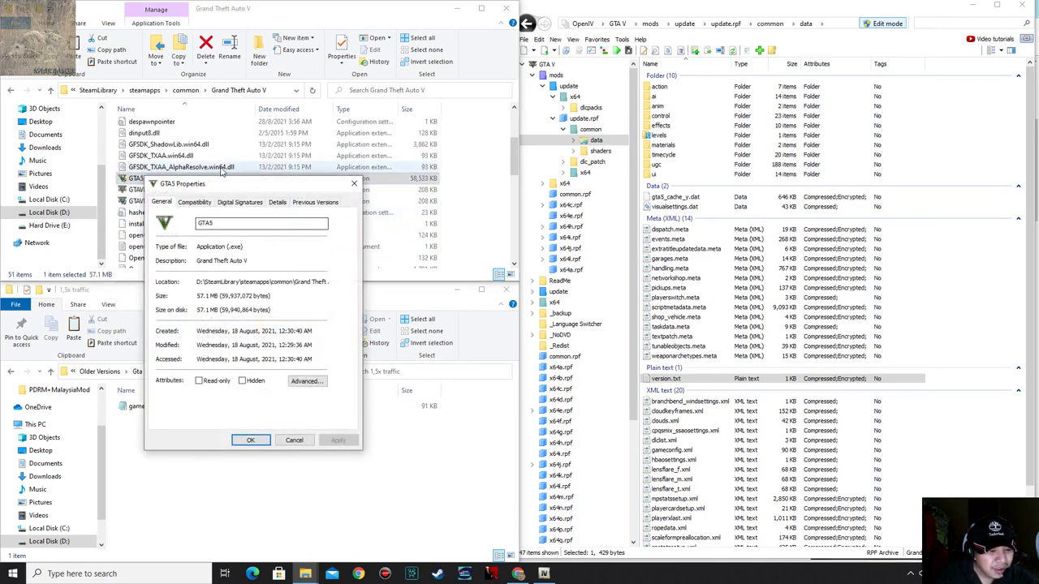
left_click(276, 203)
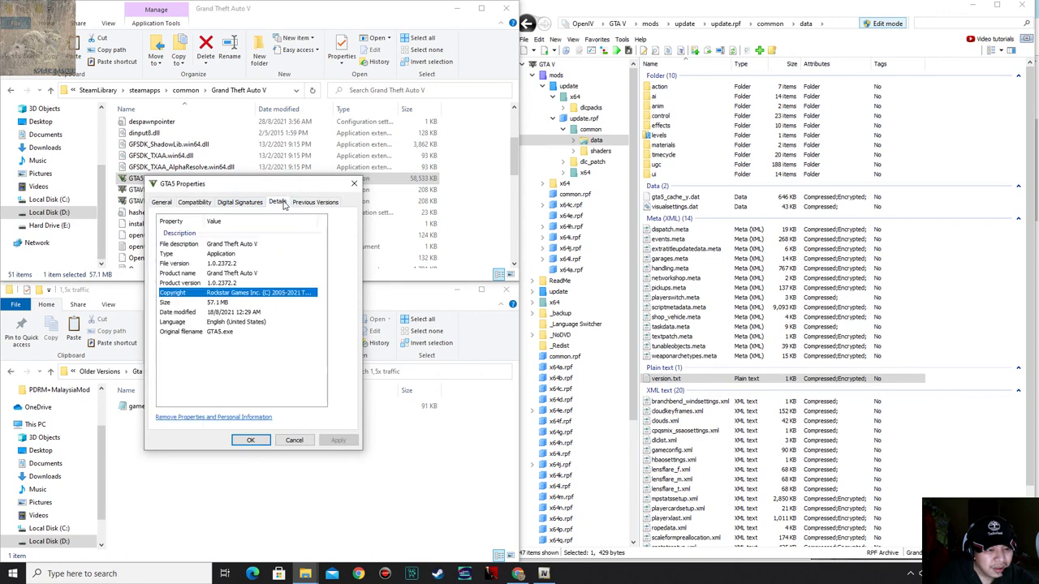
left_click(354, 183)
left_click(457, 209)
scroll(457, 230, "up", 3)
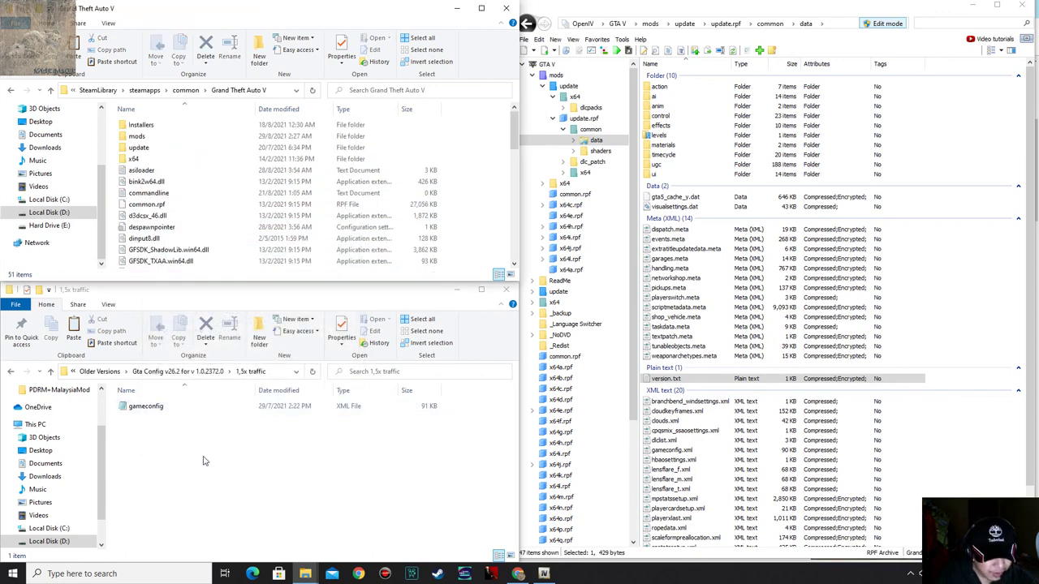
Return the Explorer windows to Older Versions and Hard Drive (E:), and minimize OpenIV, the browser and the config window.
left_click(99, 371)
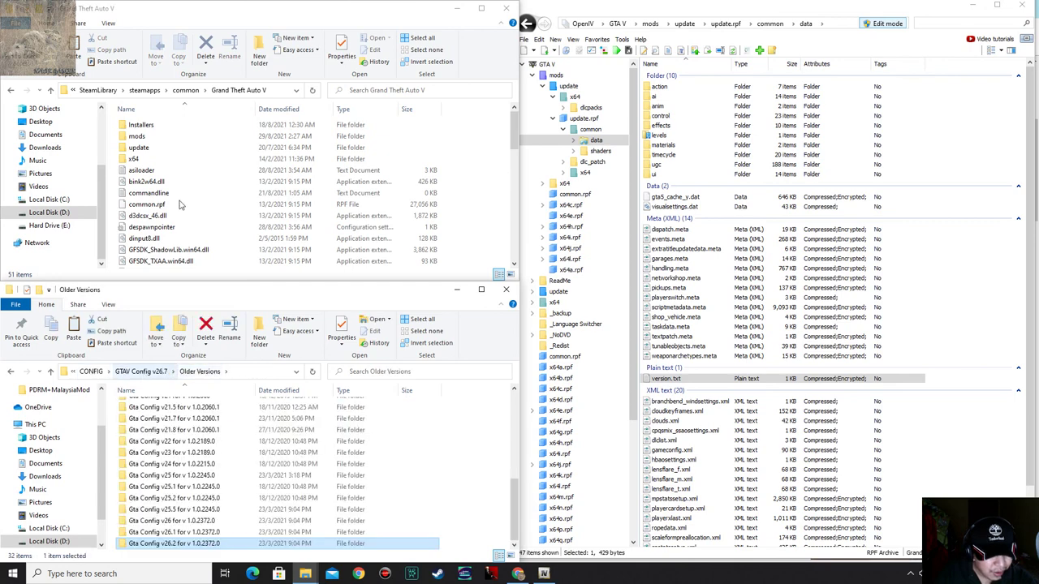
left_click(49, 225)
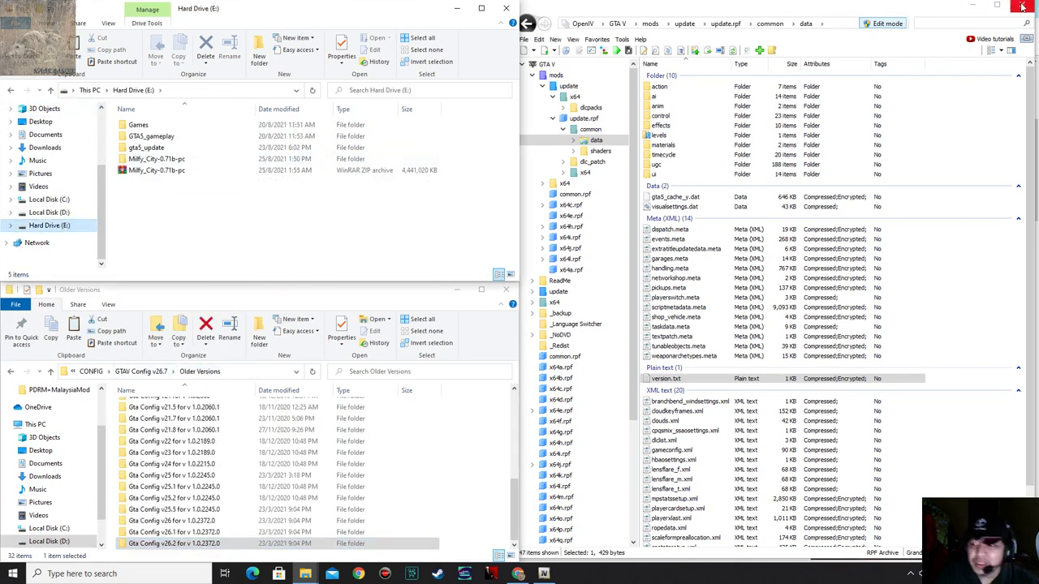
left_click(974, 8)
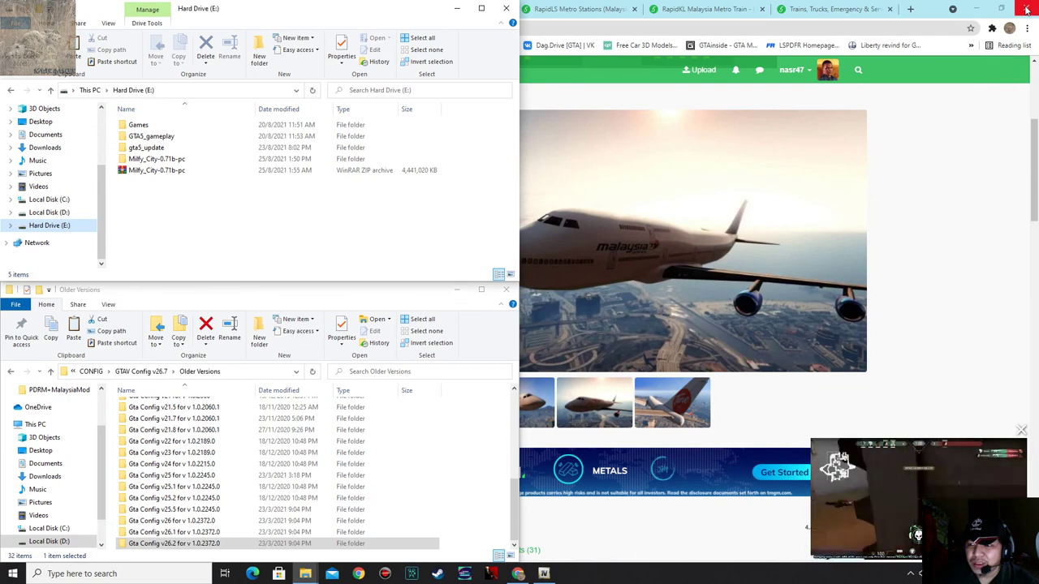
left_click(986, 9)
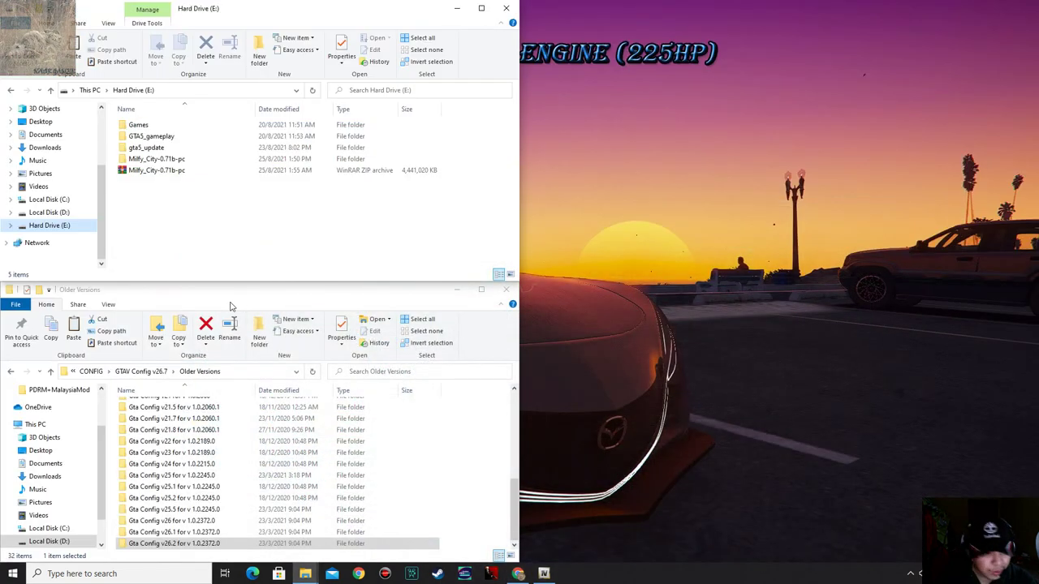
left_click(457, 289)
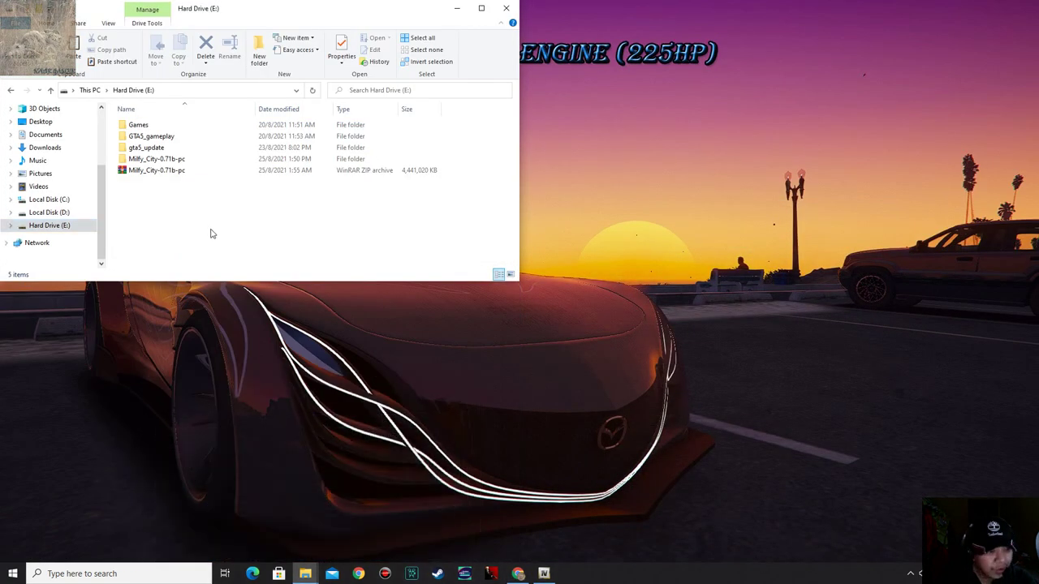
Open Games\Grand Theft Auto V on drive E and move the Explorer window to the middle of the desktop.
double_click(138, 124)
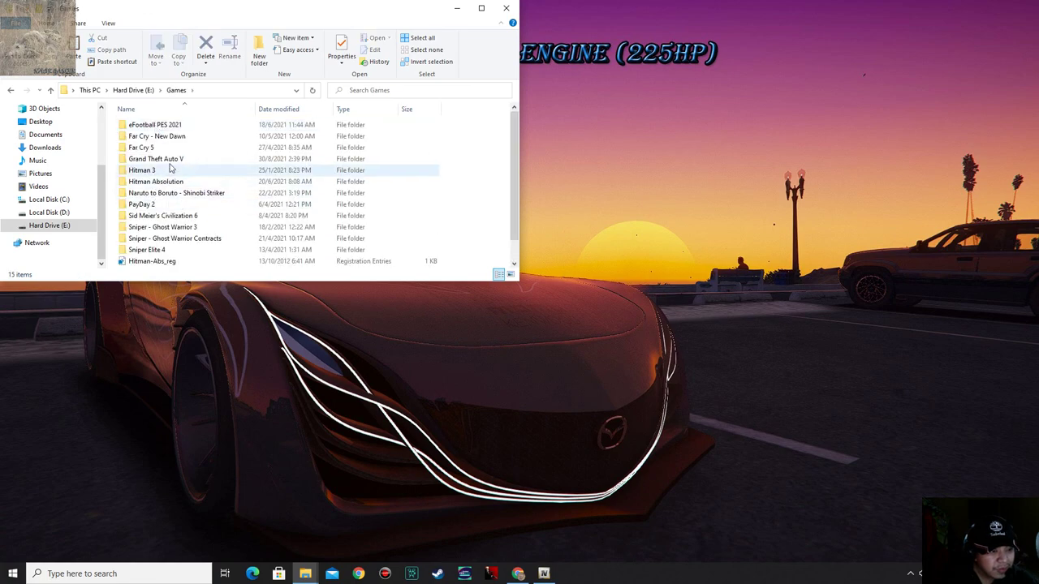
double_click(162, 160)
scroll(171, 202, "down", 3)
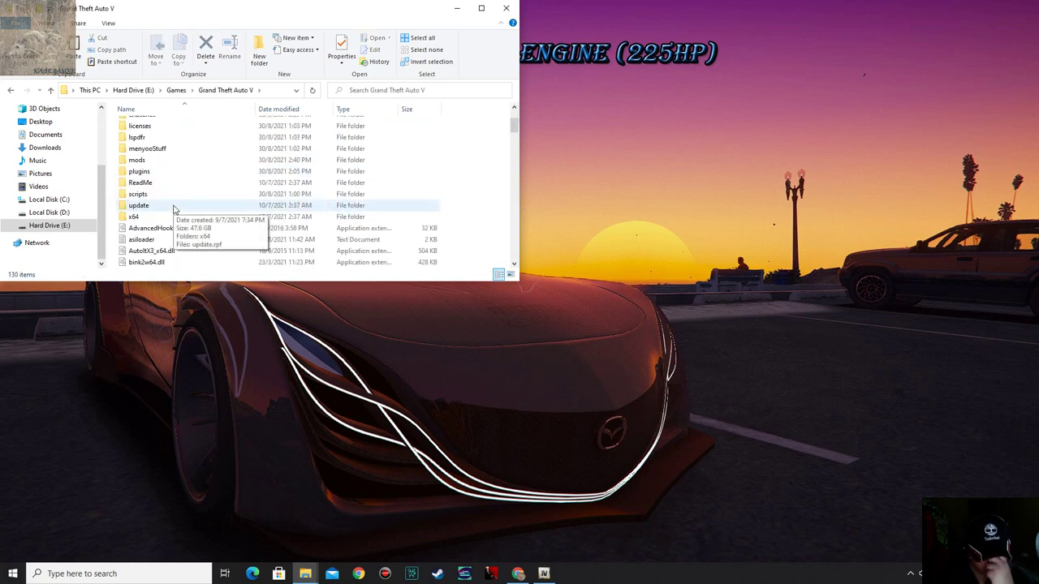
scroll(172, 209, "down", 6)
left_click_drag(252, 13, 454, 90)
scroll(445, 304, "down", 3)
scroll(446, 305, "down", 3)
scroll(487, 357, "down", 8)
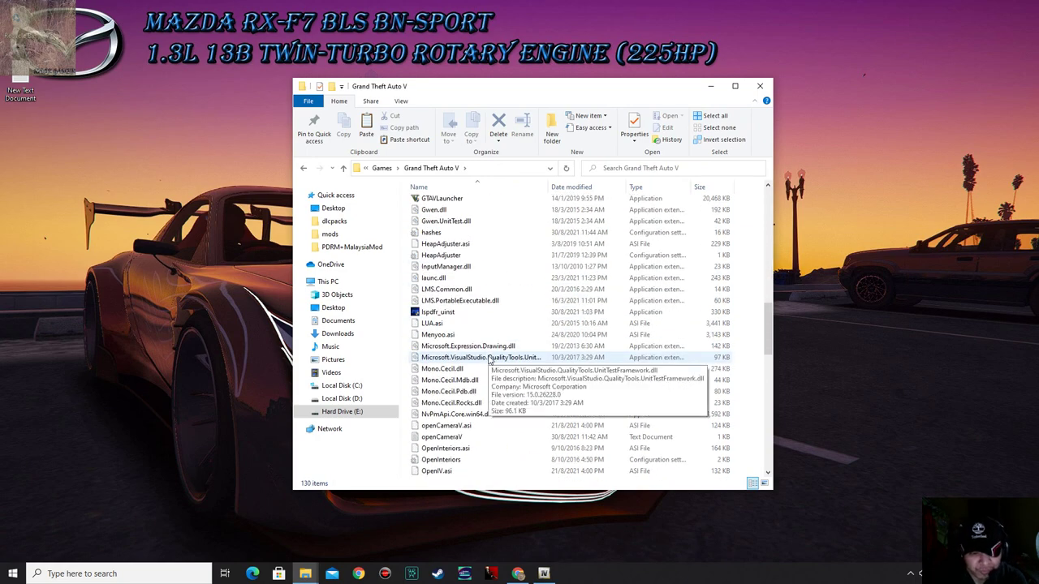
Confirm permanently deleting the 23 items and launch RAGEPluginHook from the Grand Theft Auto V folder.
left_click(445, 325)
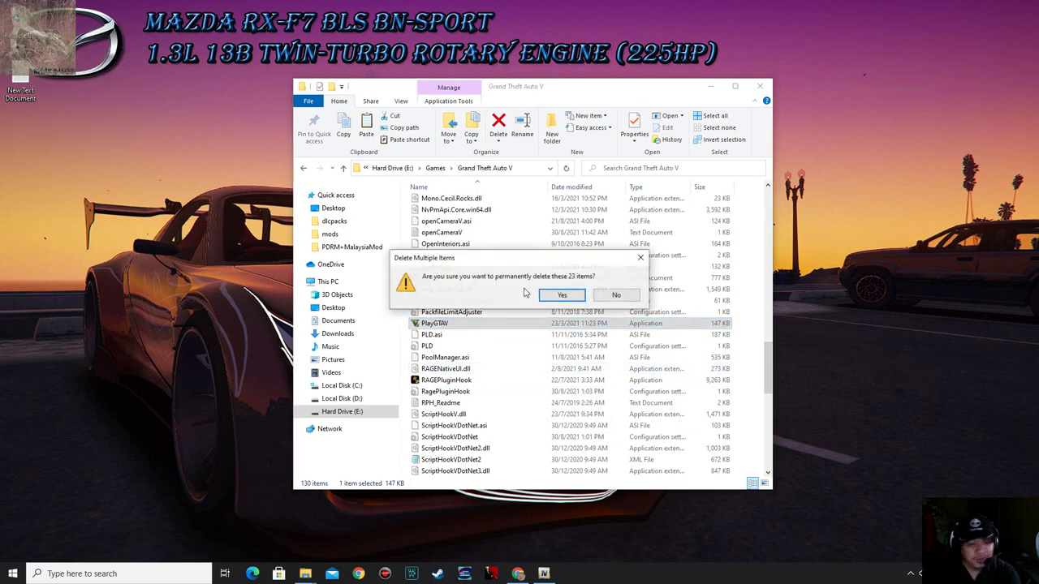
left_click(560, 295)
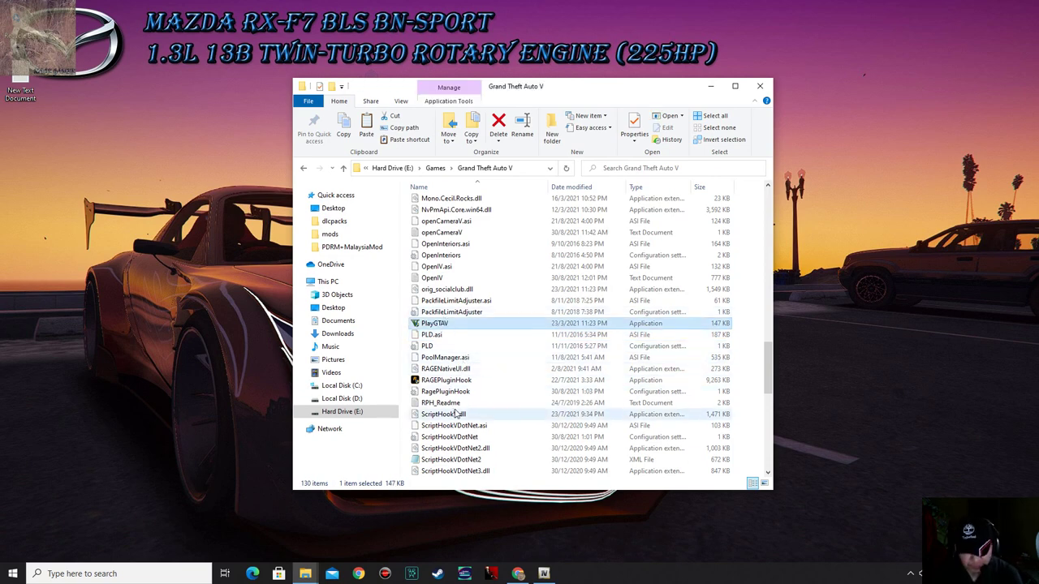
double_click(447, 380)
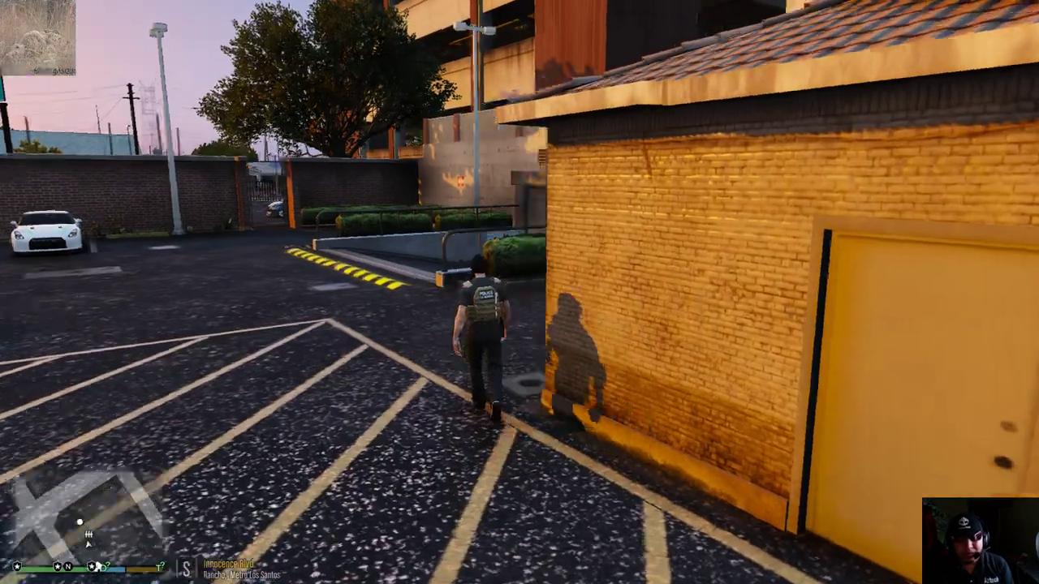
key("w")
key("w")
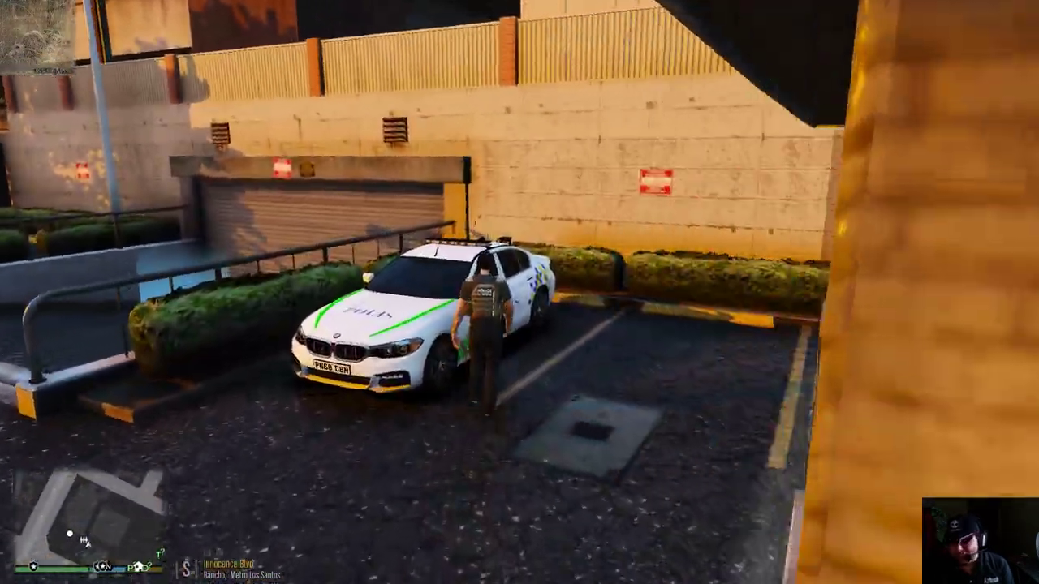
key("f")
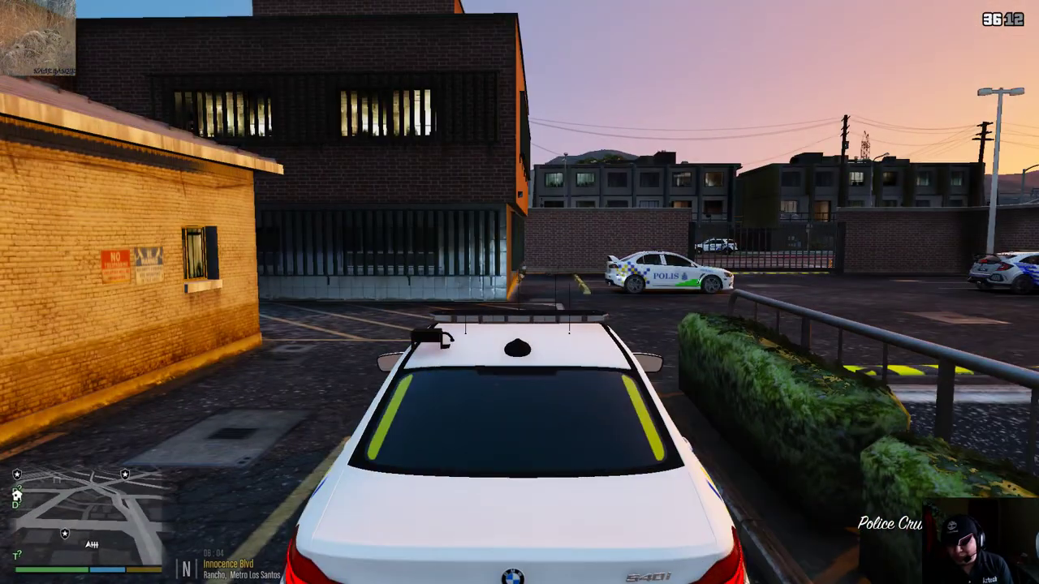
key("v")
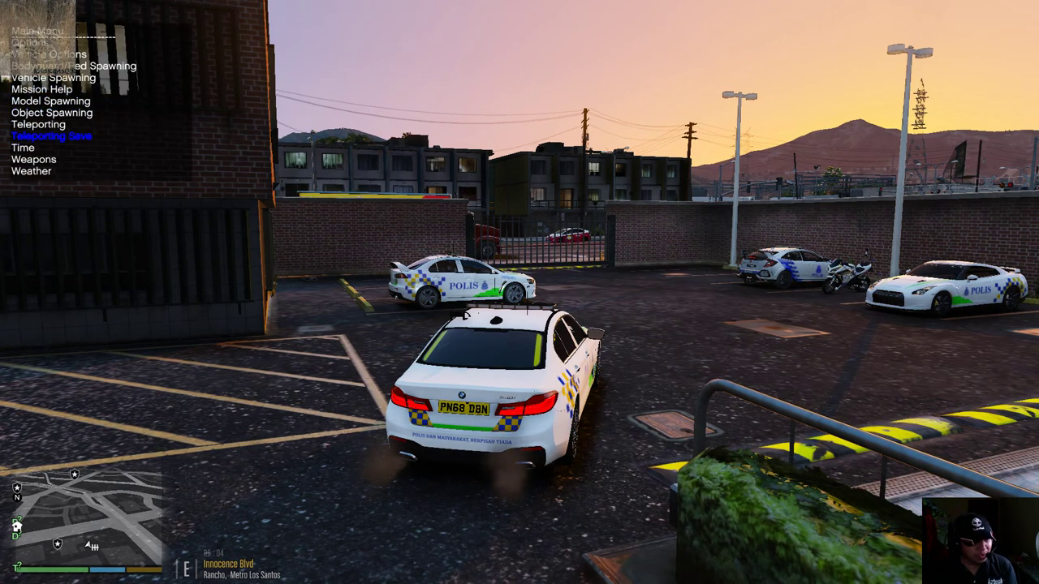
Set the in-game hour of day to 10 with the trainer.
key("Down")
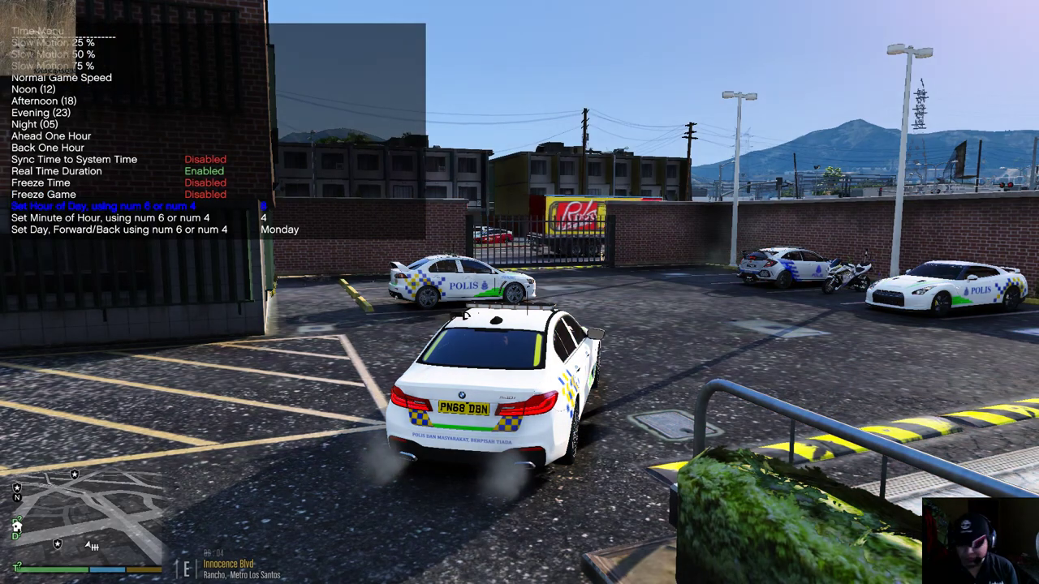
key("KP_6")
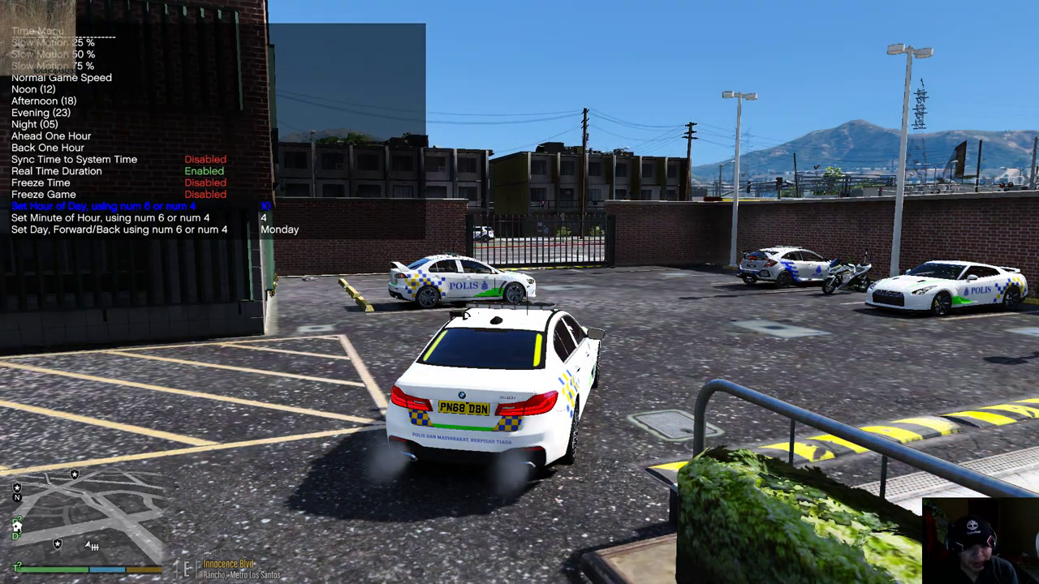
Finish adjusting the hour of day and drive the police car out of the station yard onto the Innocence Blvd sidewalk.
key("KP_6")
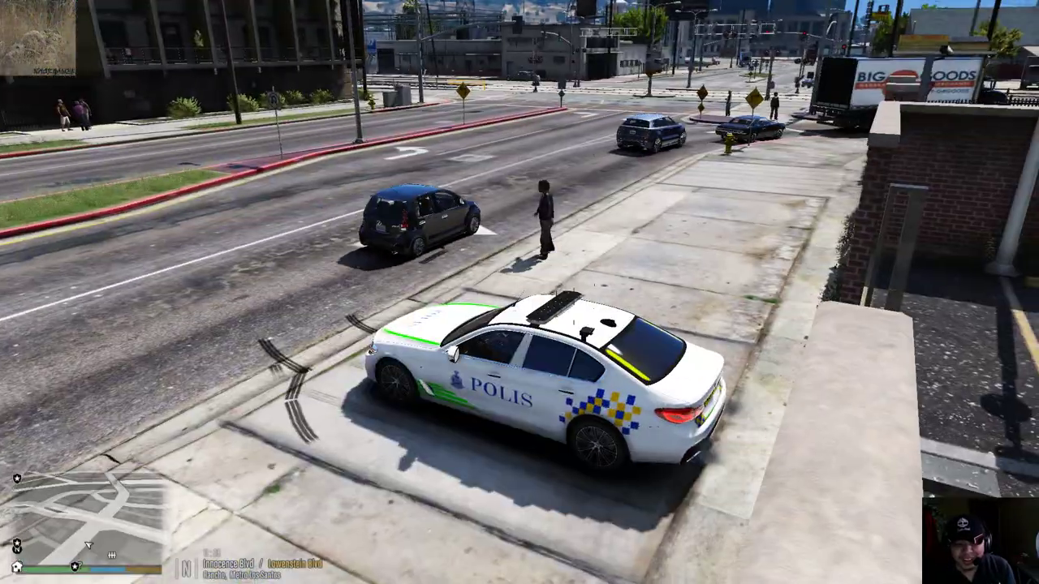
key("s")
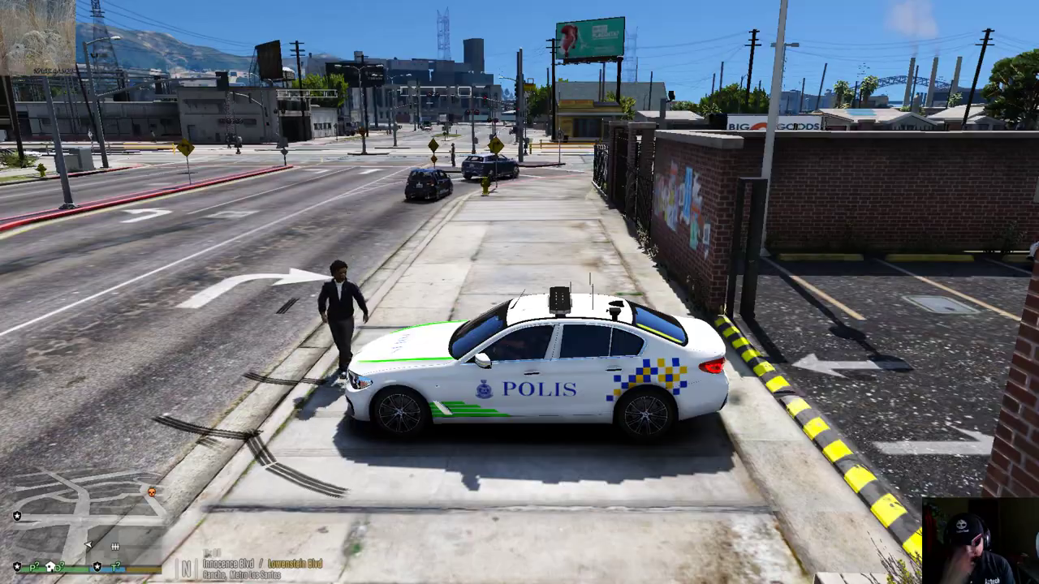
Pause the game, open the full map and enlarge the Rancho area around the player's position on Innocence Blvd.
key("Escape")
left_click(657, 451)
scroll(474, 265, "up", 5)
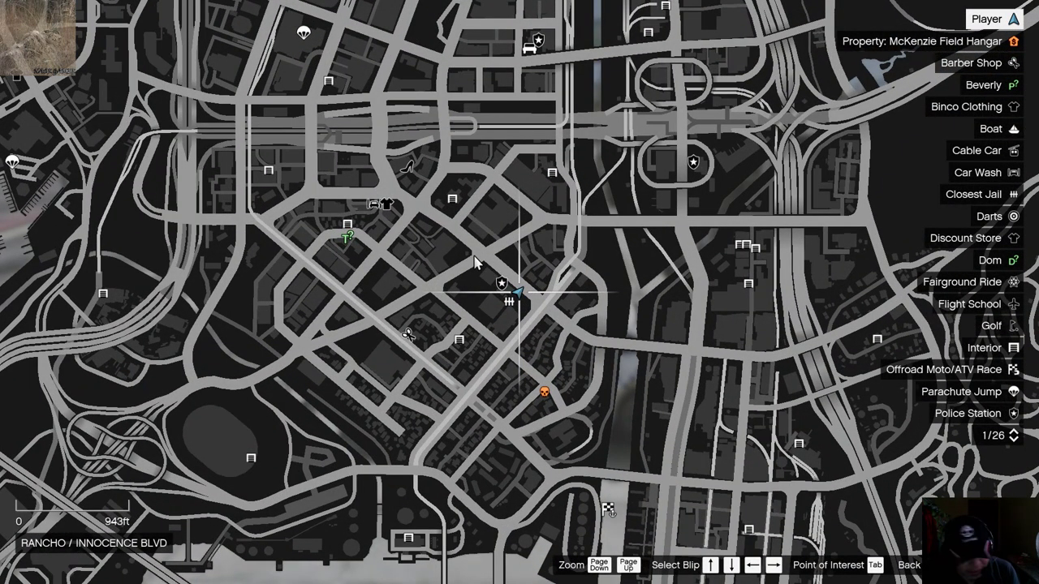
scroll(438, 288, "down", 1)
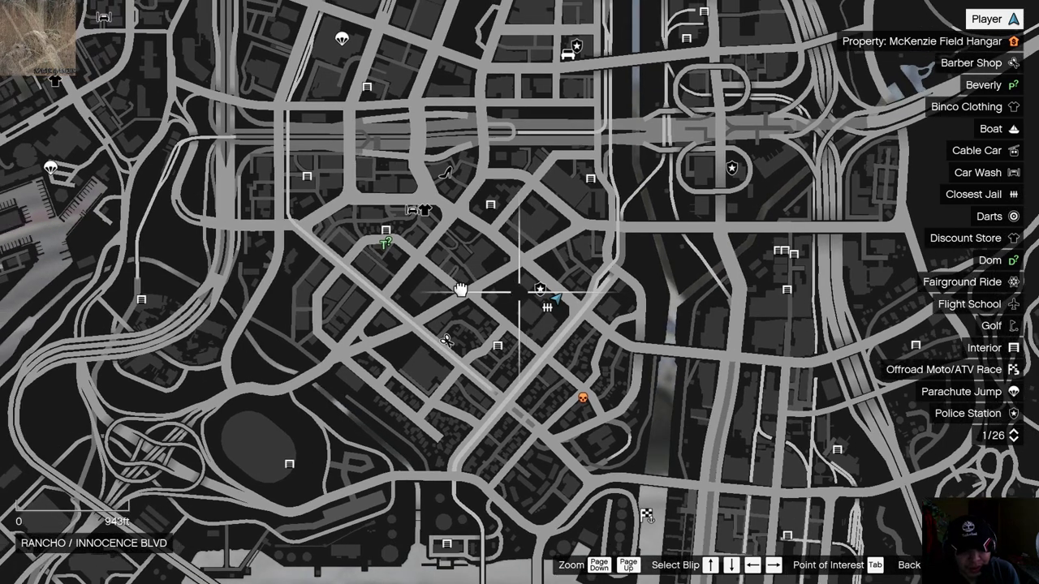
scroll(457, 308, "up", 1)
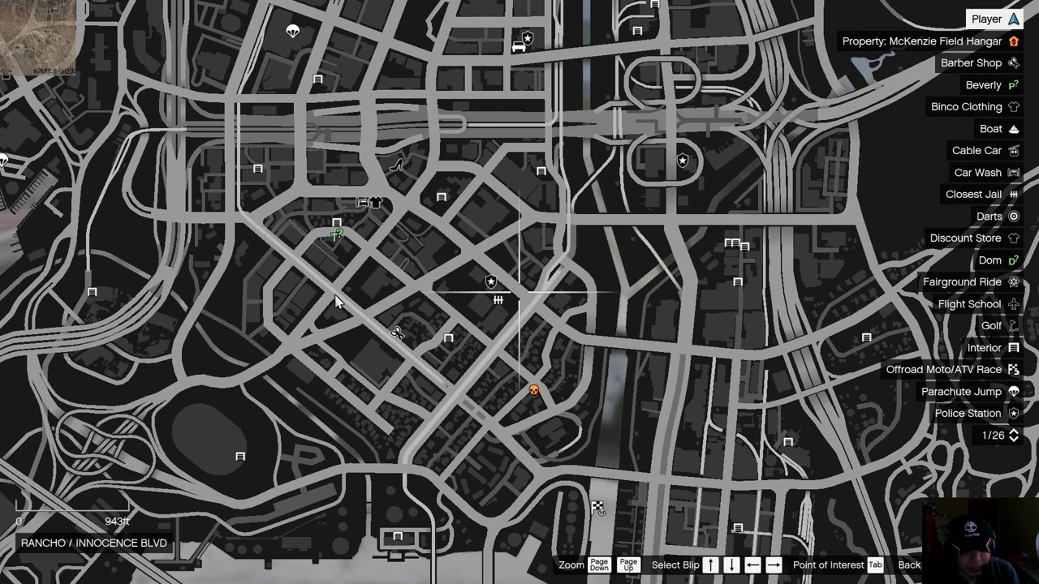
Place a map waypoint on Adam's Apple Blvd in Pillbox Hill.
scroll(338, 300, "down", 1)
left_click_drag(335, 297, 426, 235)
scroll(423, 226, "up", 1)
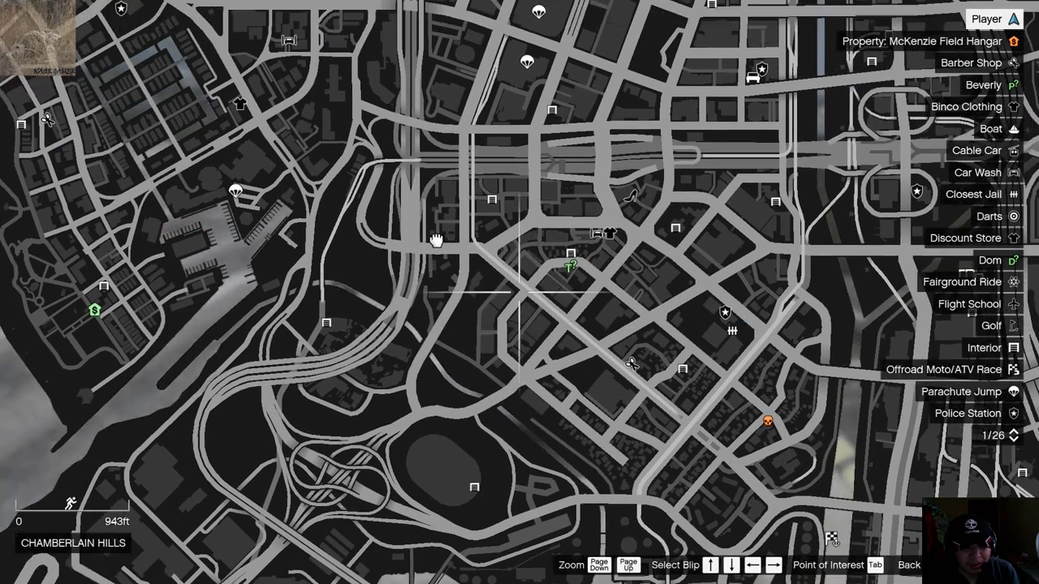
left_click(542, 167)
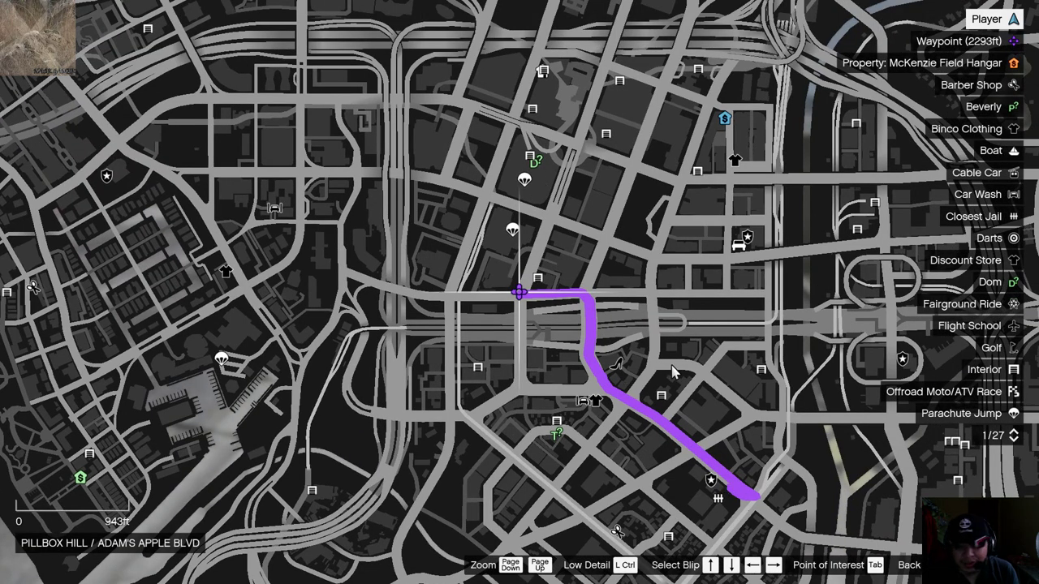
Remove the Adam's Apple Blvd waypoint and place one on Little Bighorn Ave in La Mesa.
left_click_drag(675, 374, 596, 324)
left_click(625, 294)
left_click(646, 185)
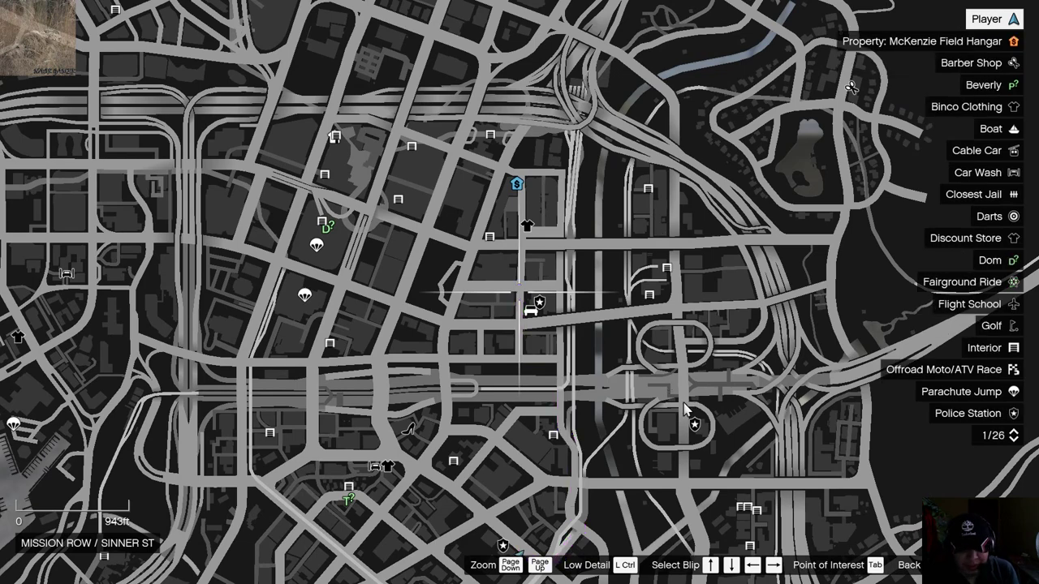
left_click(682, 400)
left_click_drag(682, 398, 690, 418)
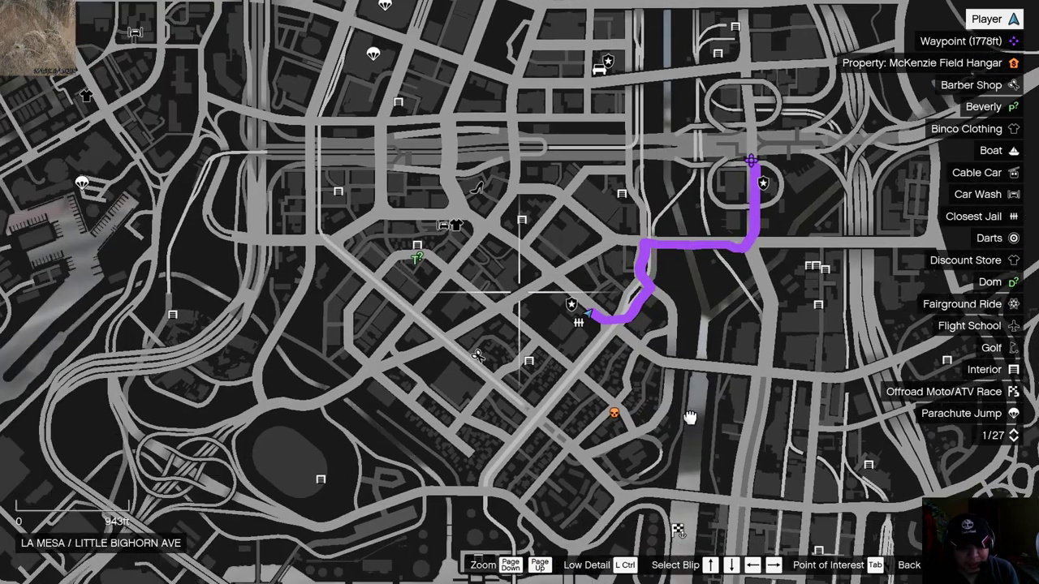
Replace the La Mesa waypoint with one on Alta St in Pillbox Hill.
left_click_drag(471, 341, 638, 341)
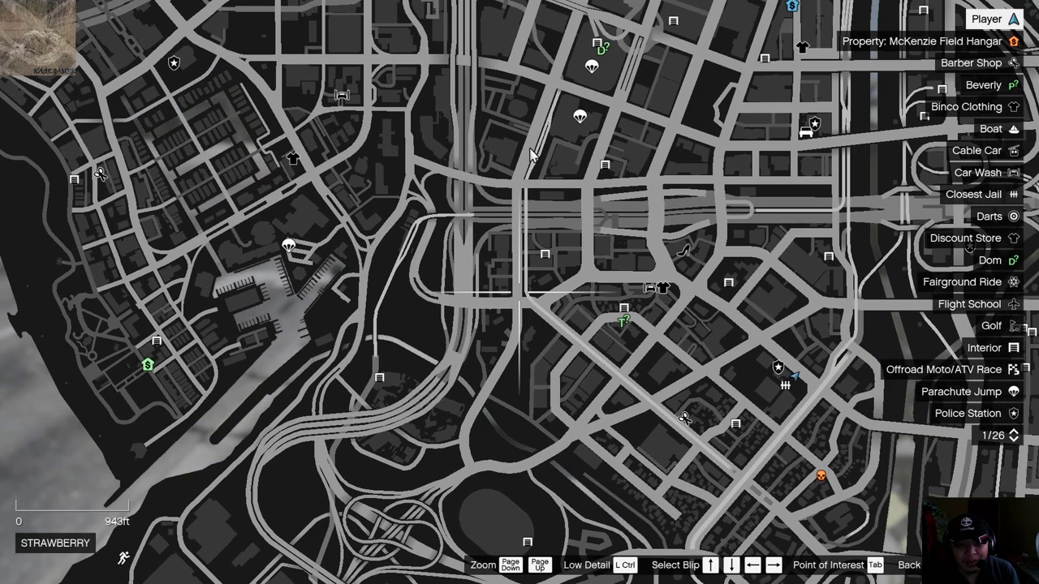
left_click(526, 151)
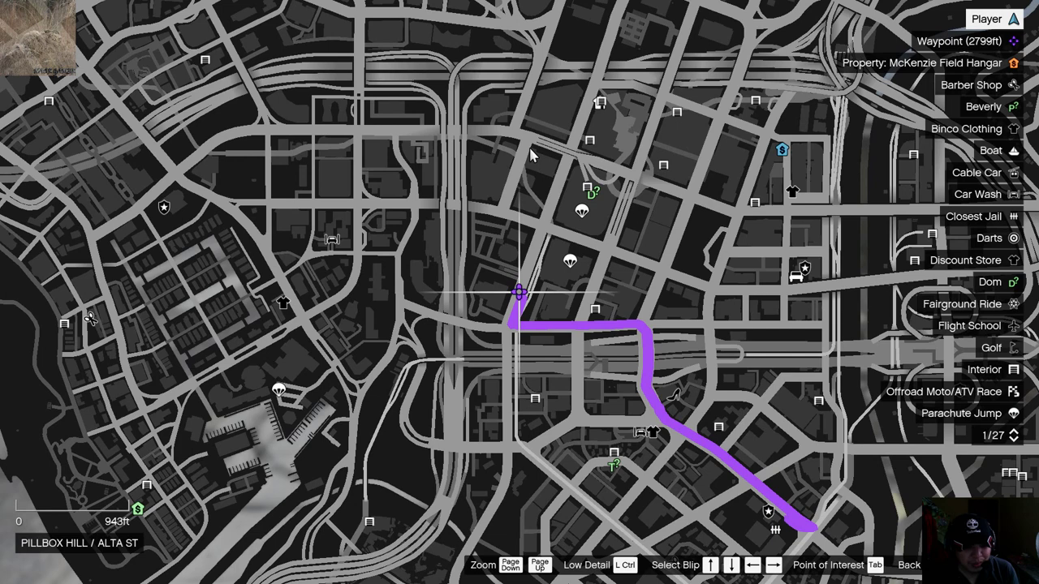